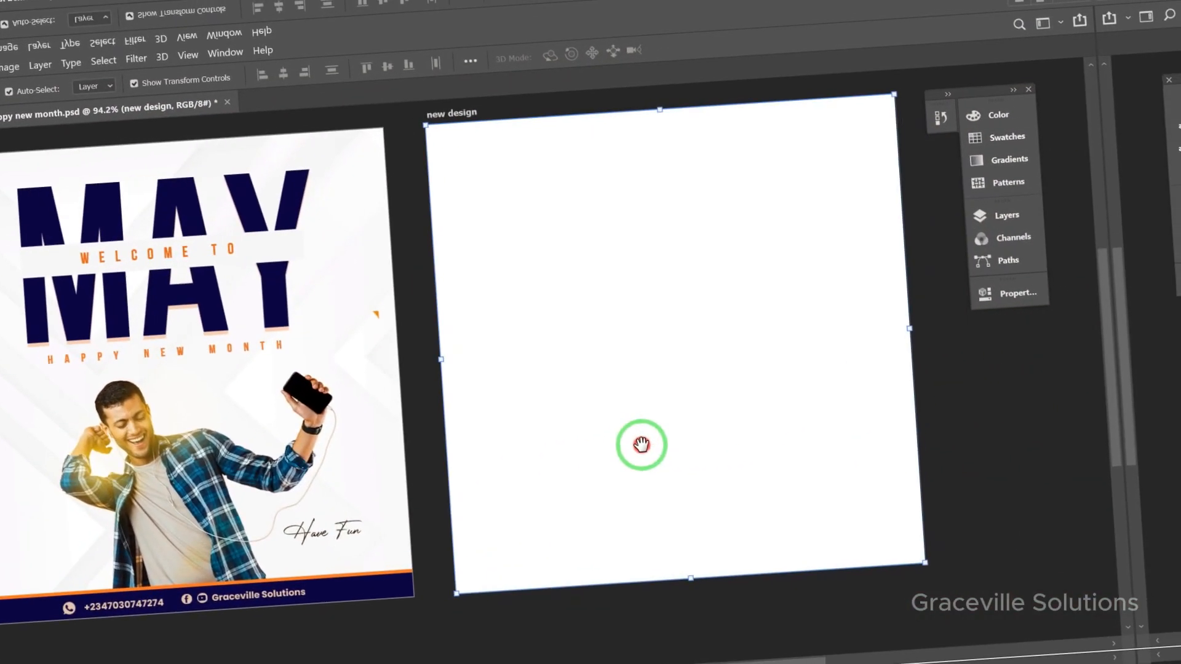
# - Place the whitebg image as an embedded object in the new design artboard and enlarge it to cover the whole artboard
pyautogui.scroll(-3, 725, 430)
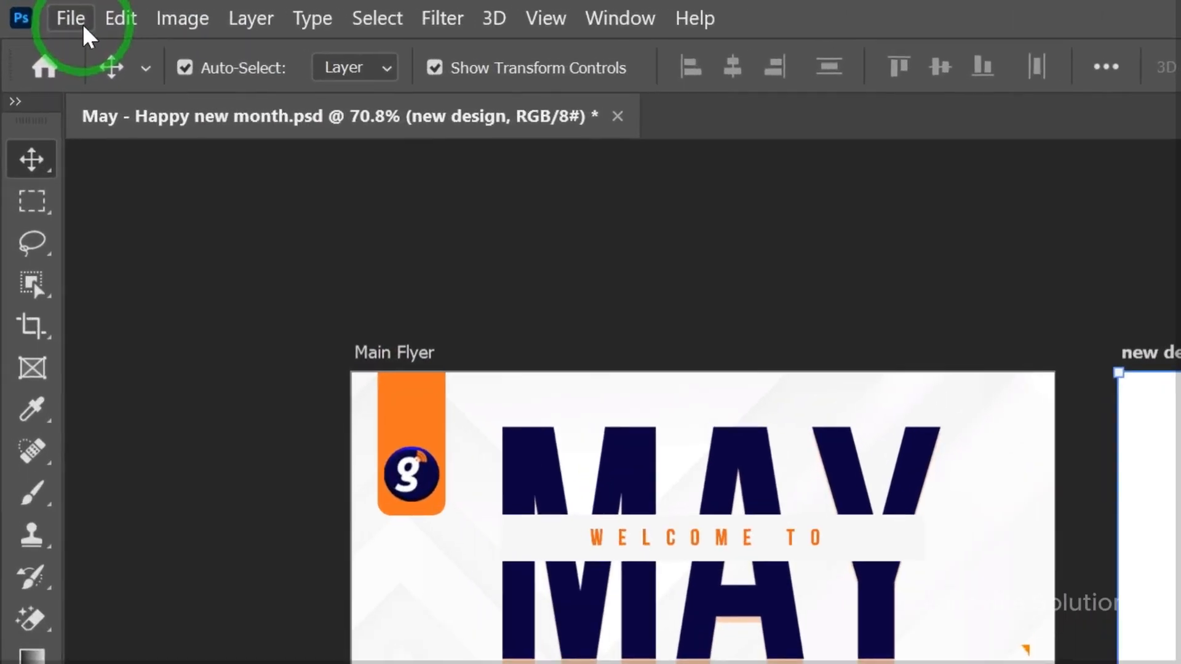
pyautogui.click(35, 9)
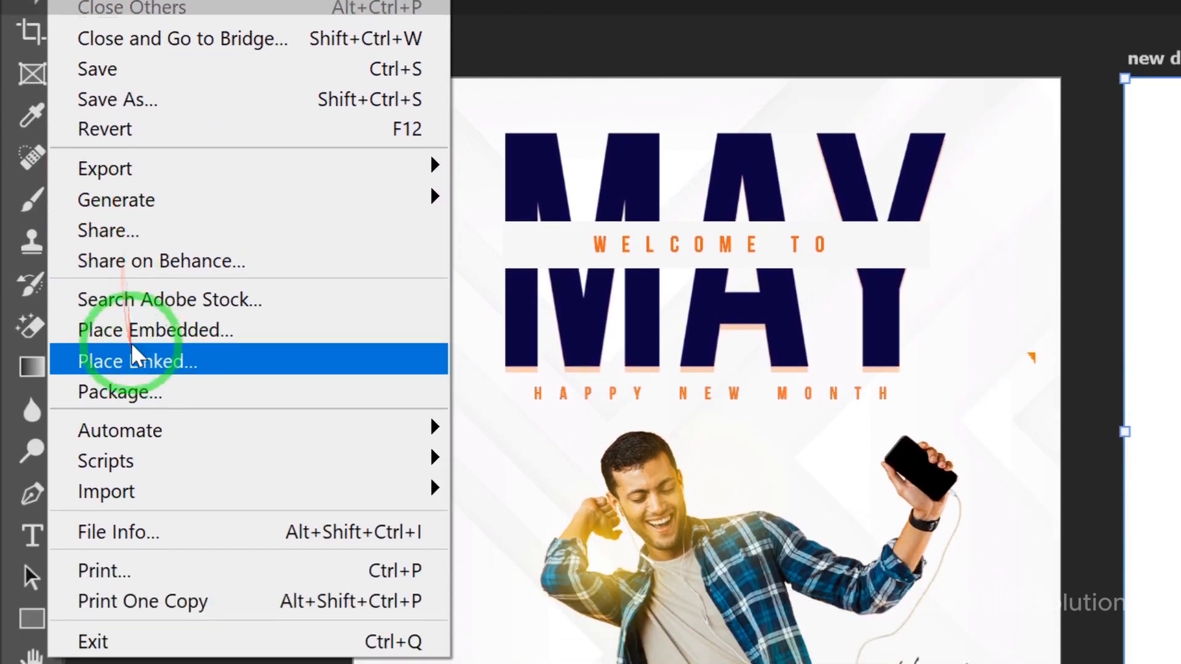
pyautogui.click(152, 317)
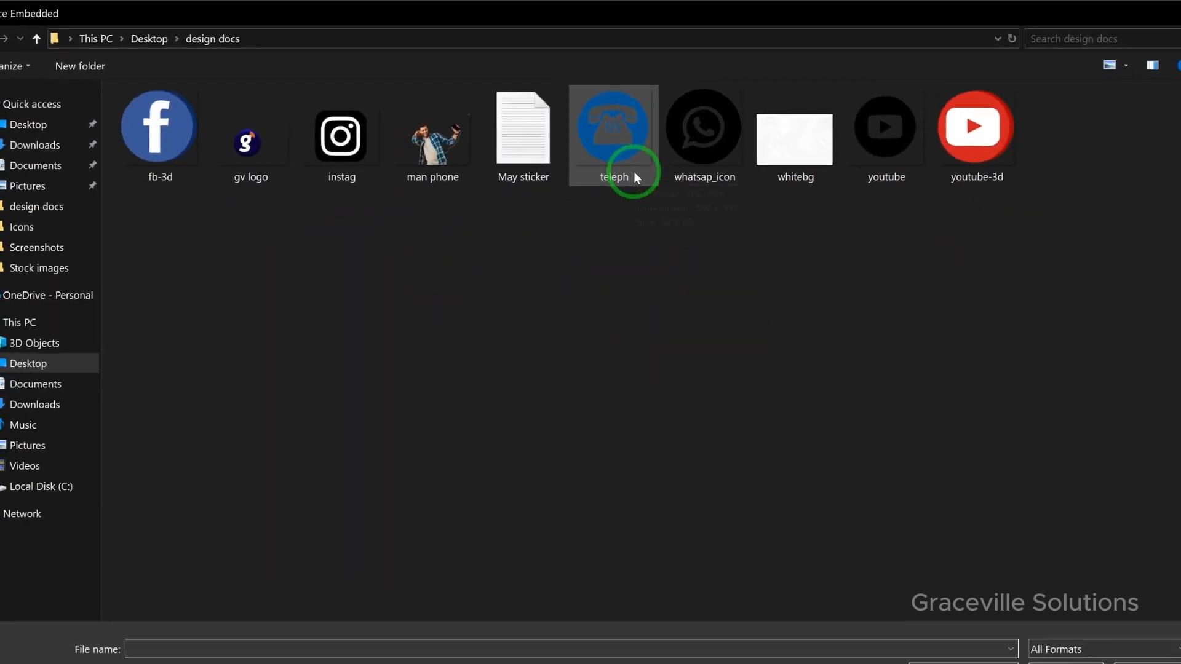
pyautogui.doubleClick(798, 147)
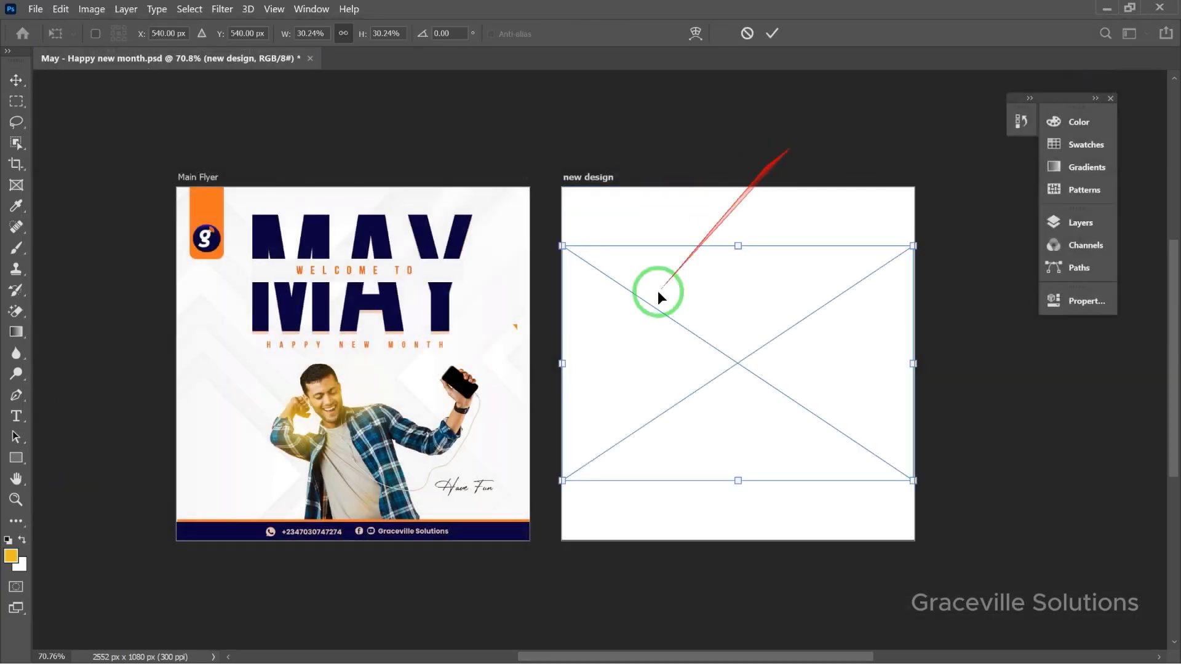
pyautogui.moveTo(711, 312); pyautogui.dragTo(730, 243)
pyautogui.moveTo(742, 453); pyautogui.dragTo(782, 564)
pyautogui.press('Return')
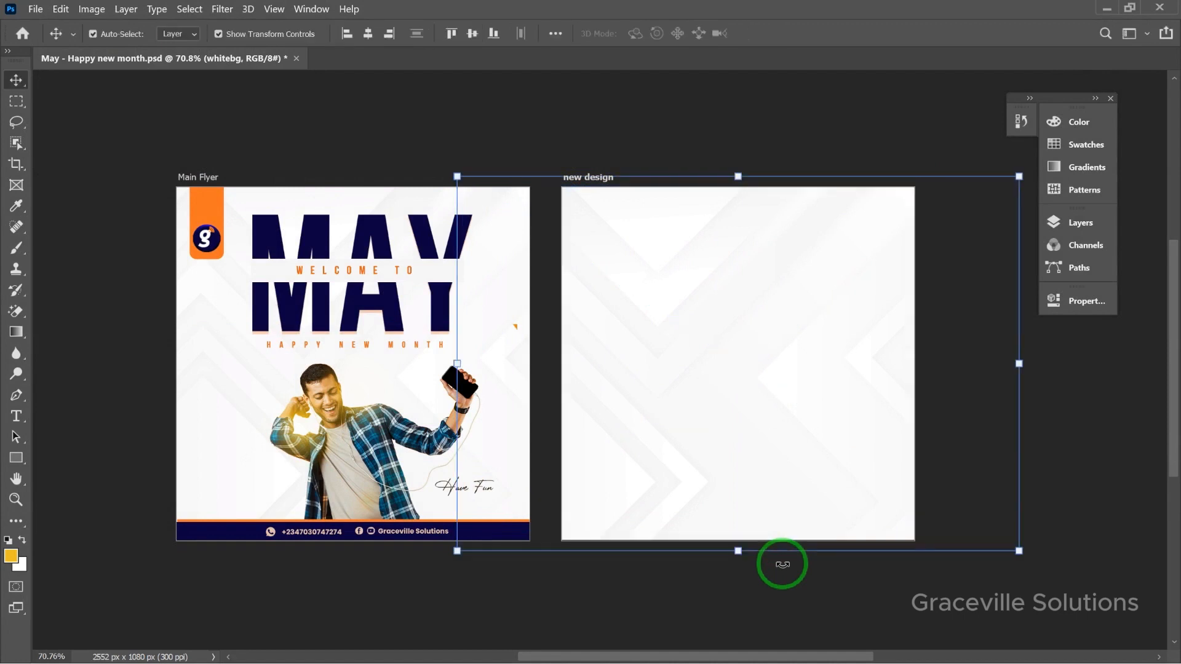
# - Put the whitebg layer into a group named "background", collapse the group and deselect it
pyautogui.moveTo(765, 433); pyautogui.dragTo(662, 408)
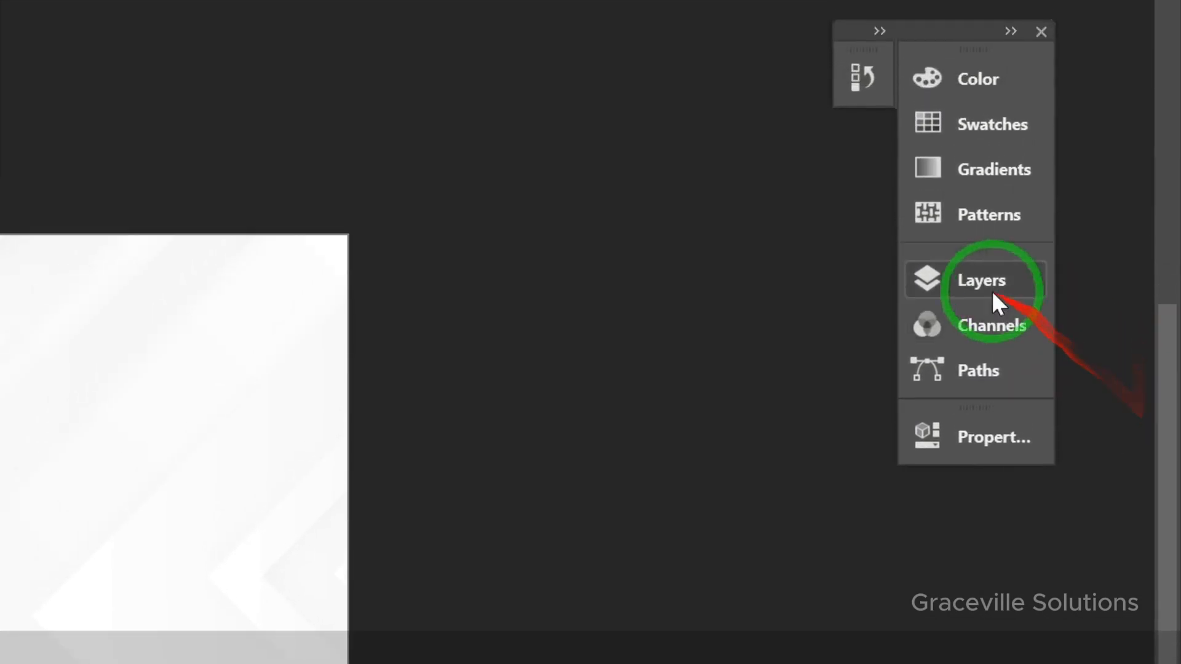
pyautogui.click(1083, 226)
pyautogui.click(729, 563)
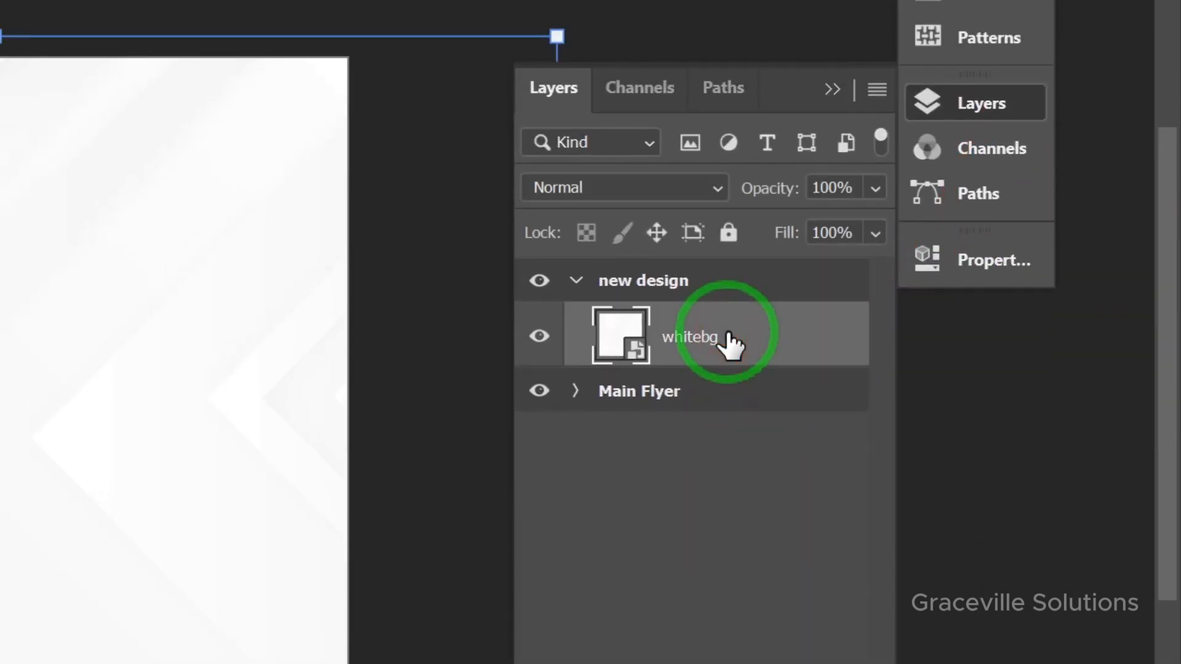
pyautogui.hotkey('ctrl', 'g')
pyautogui.doubleClick(698, 323)
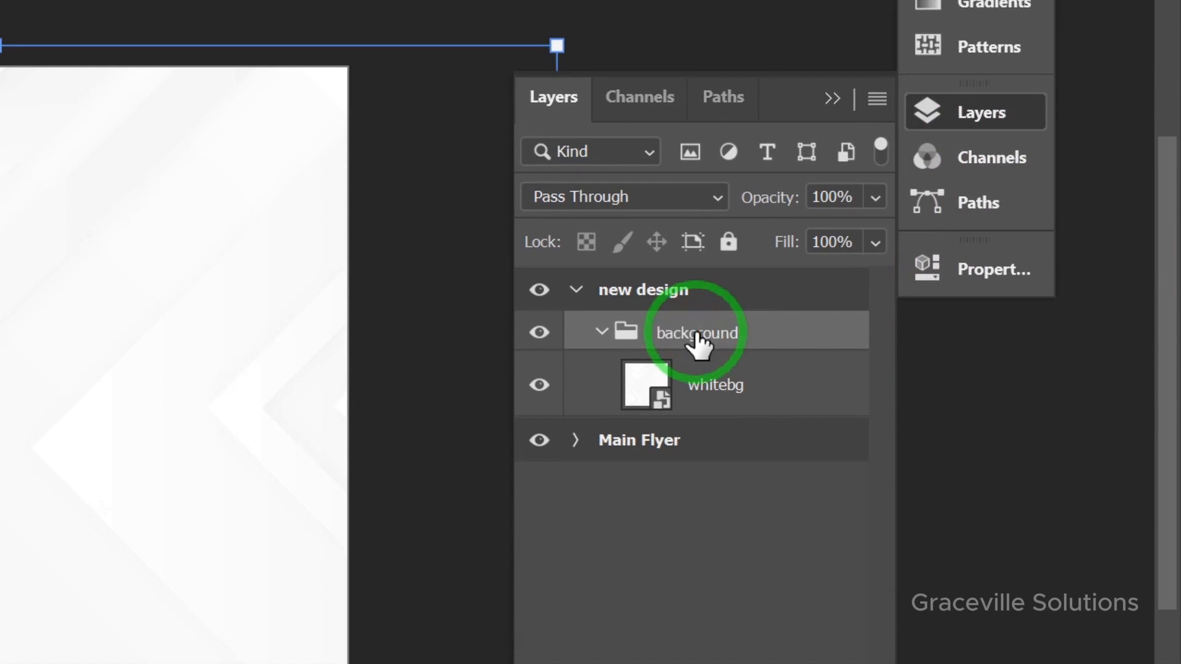
pyautogui.click(602, 332)
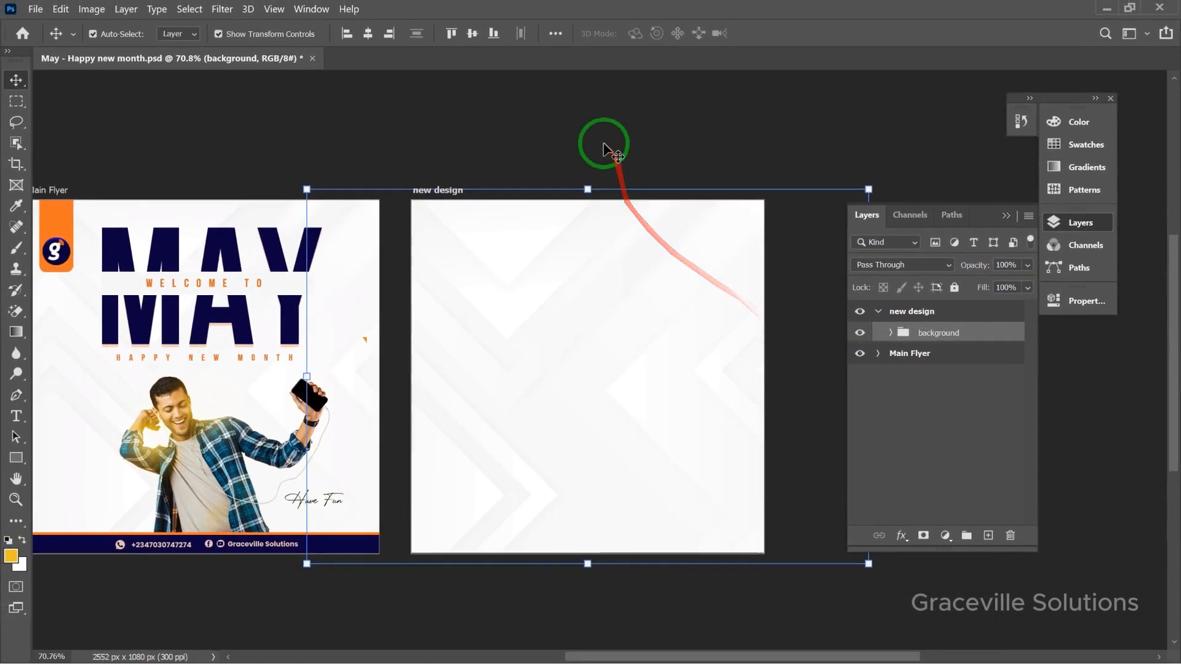
pyautogui.click(600, 137)
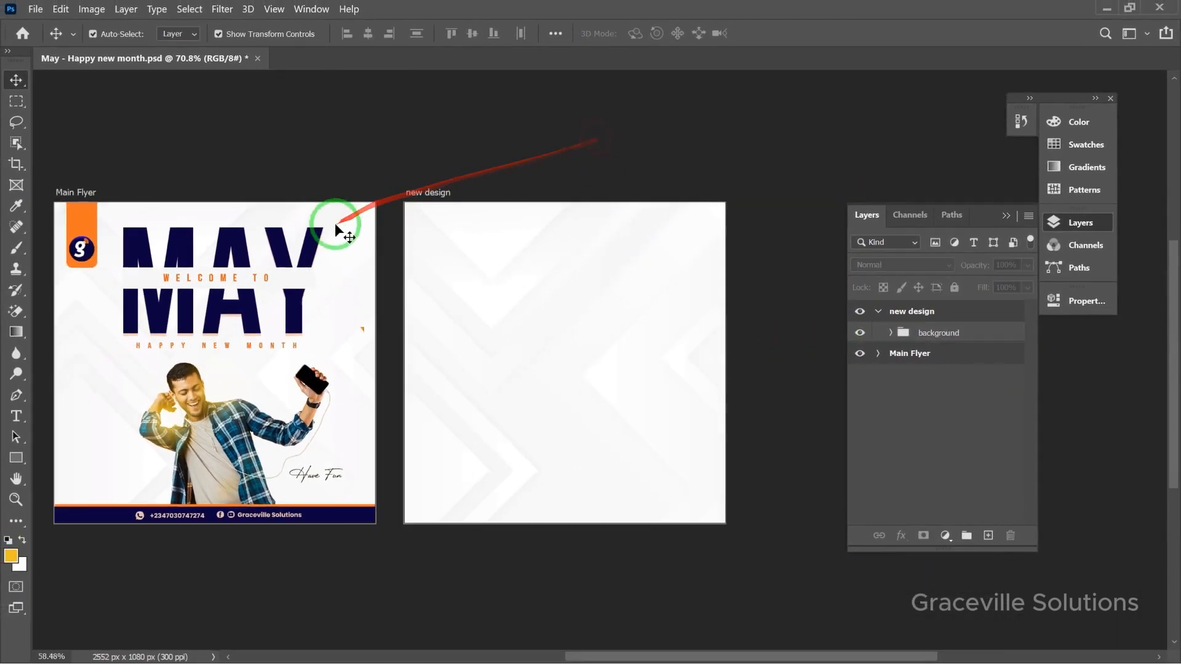
# - Draw a rounded rectangle about 80 by 183 px near the upper-left corner of the new design artboard
pyautogui.scroll(-2, 335, 225)
pyautogui.scroll(4, 186, 262)
pyautogui.moveTo(159, 264); pyautogui.dragTo(205, 255)
pyautogui.scroll(1, 216, 261)
pyautogui.scroll(2, 270, 248)
pyautogui.moveTo(503, 346); pyautogui.dragTo(368, 292)
pyautogui.click(1007, 217)
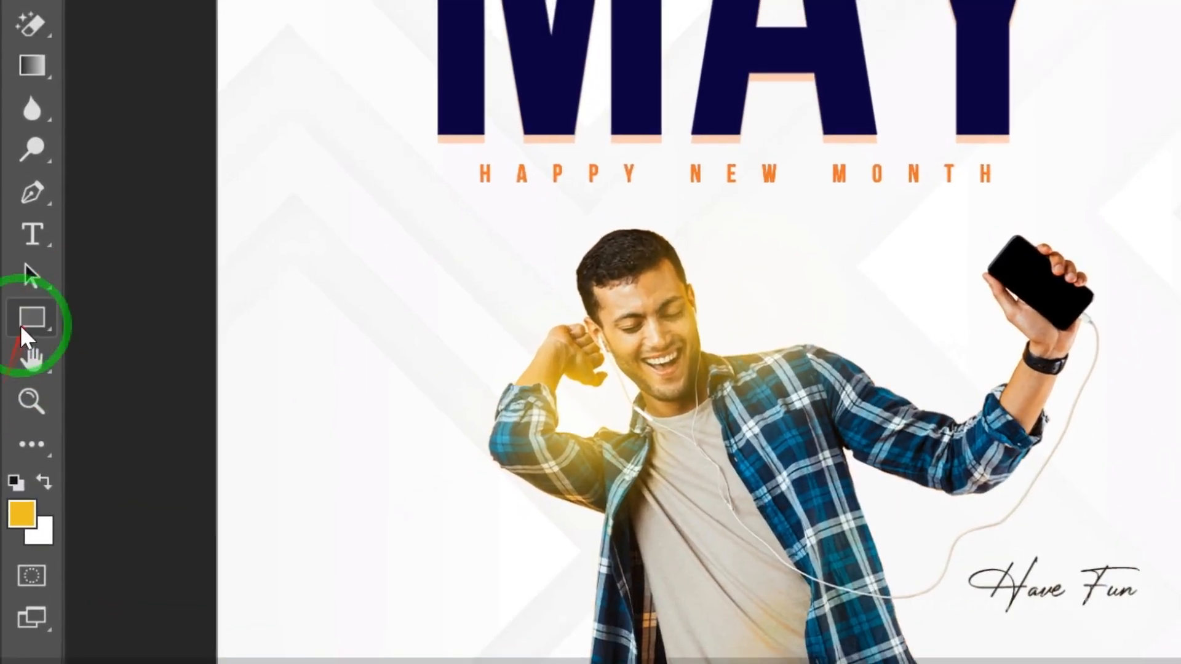
pyautogui.click(14, 460)
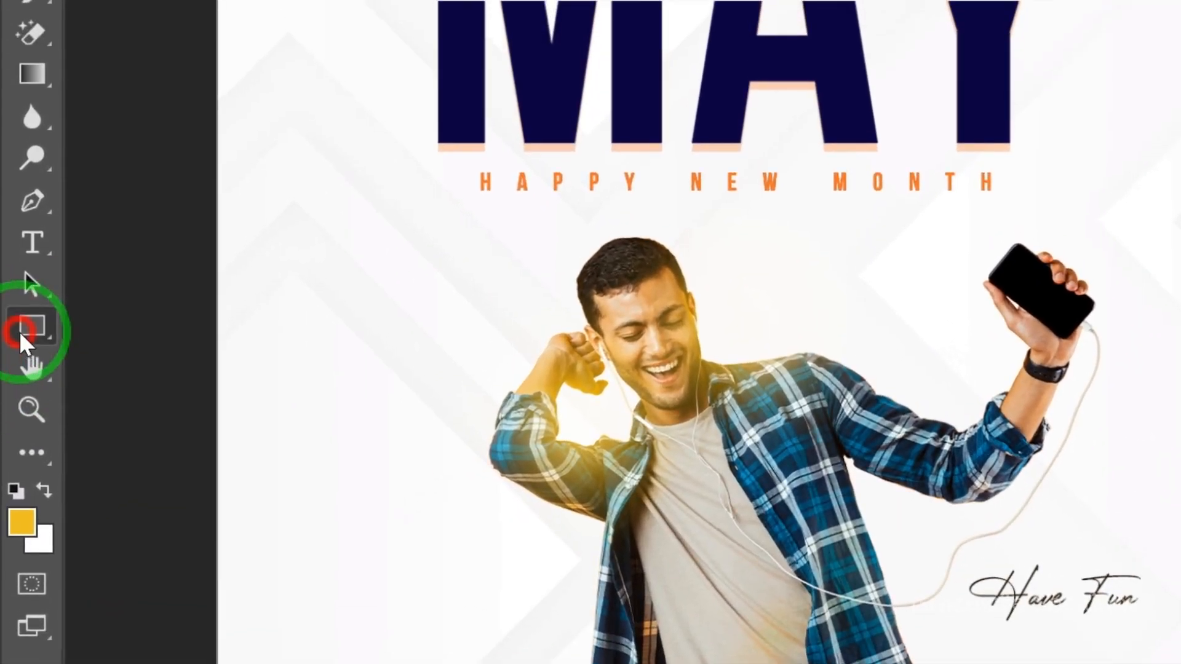
pyautogui.click(137, 332)
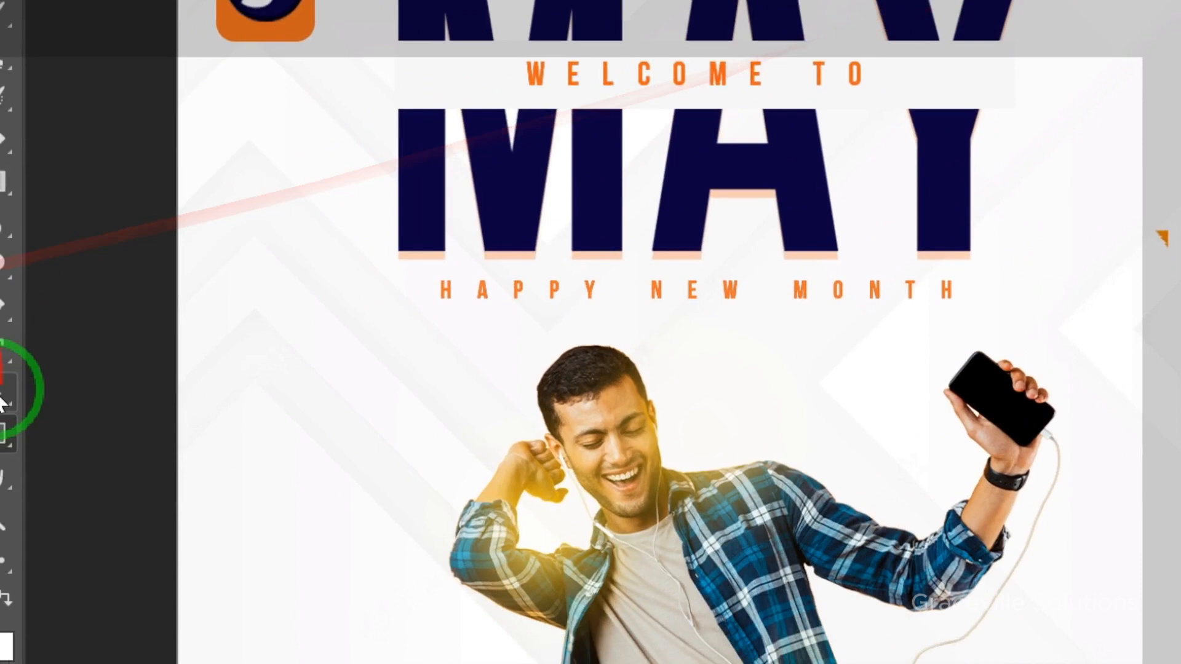
pyautogui.click(30, 335)
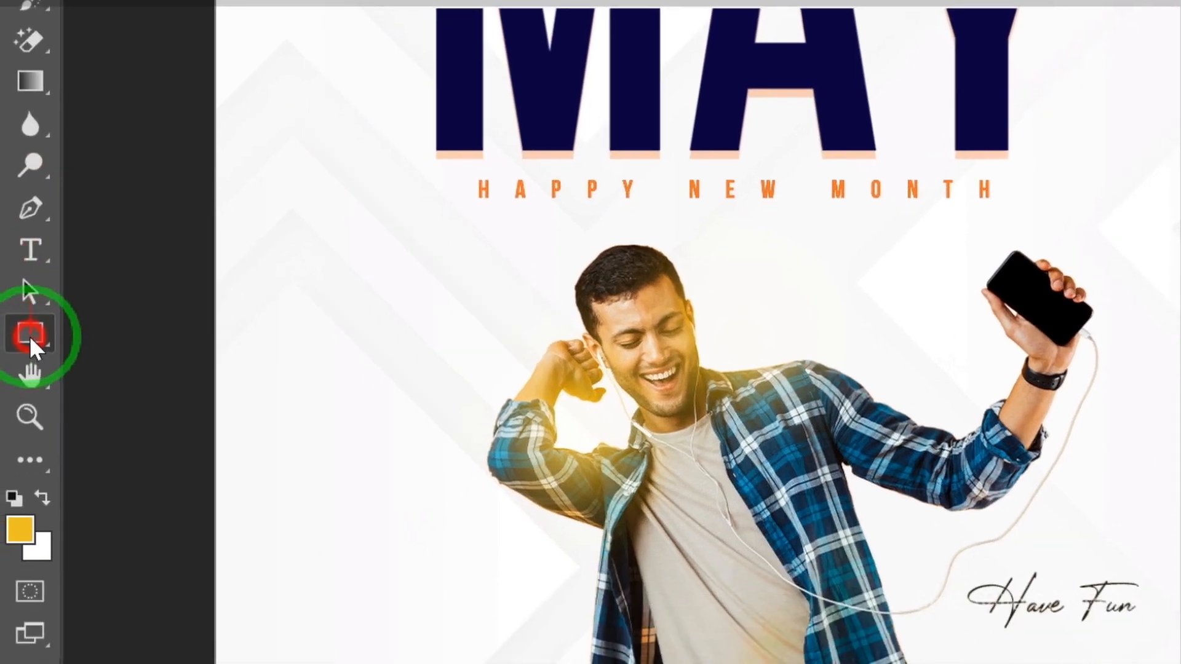
pyautogui.click(137, 358)
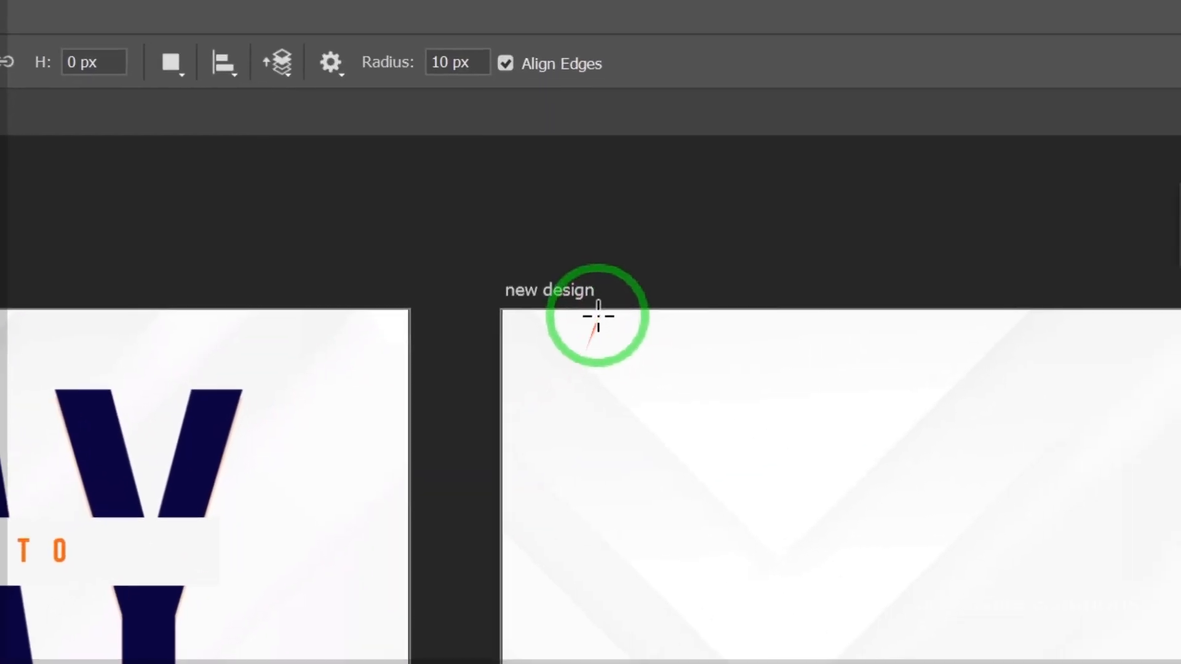
pyautogui.moveTo(1038, 123); pyautogui.dragTo(1113, 235)
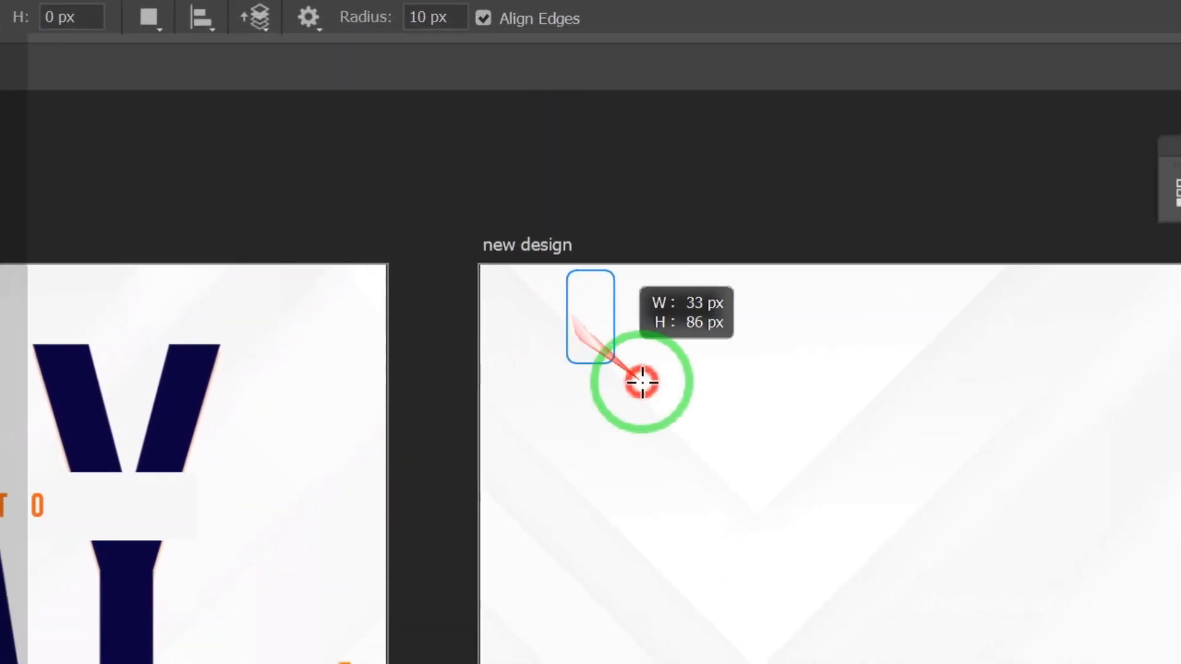
pyautogui.moveTo(642, 382); pyautogui.dragTo(591, 331)
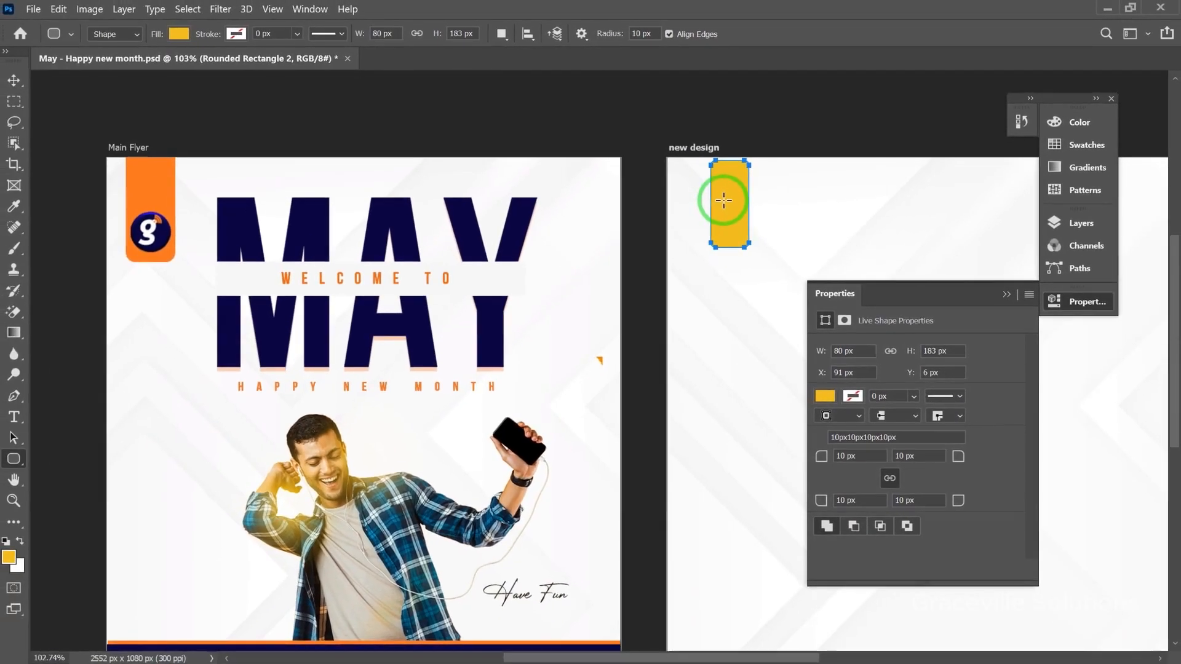
# - Move the rounded rectangle up past the artboard's top edge and enlarge it to about 88 by 225 px
pyautogui.press('v')
pyautogui.moveTo(732, 198); pyautogui.dragTo(732, 185)
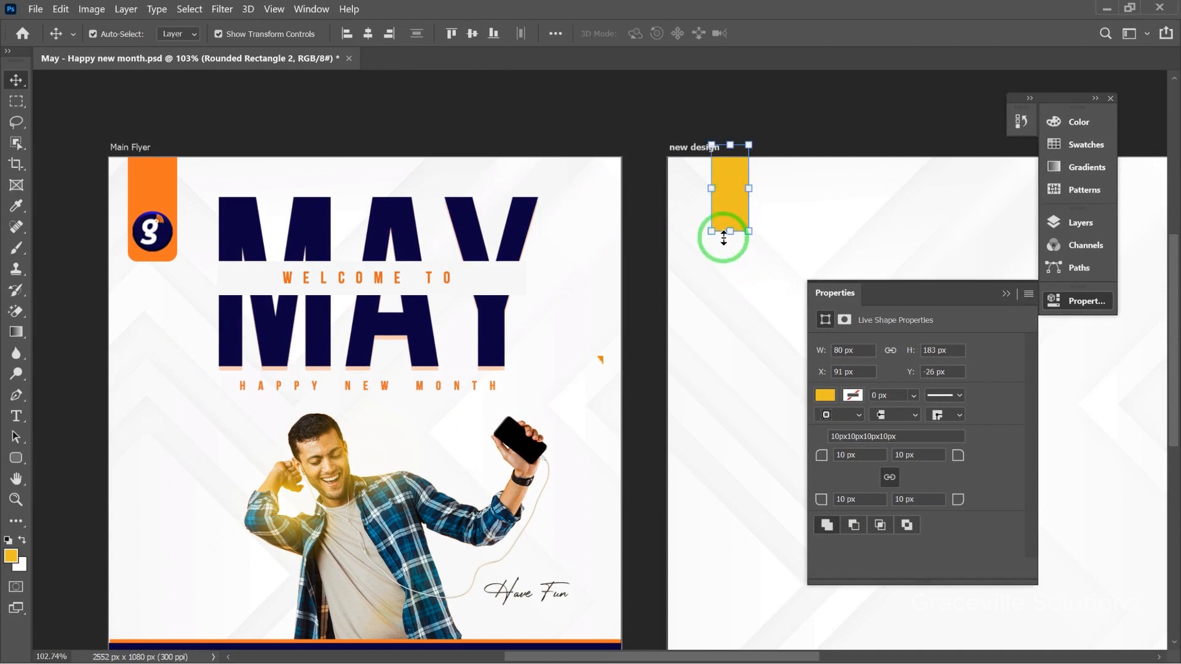
pyautogui.moveTo(732, 241); pyautogui.dragTo(733, 247)
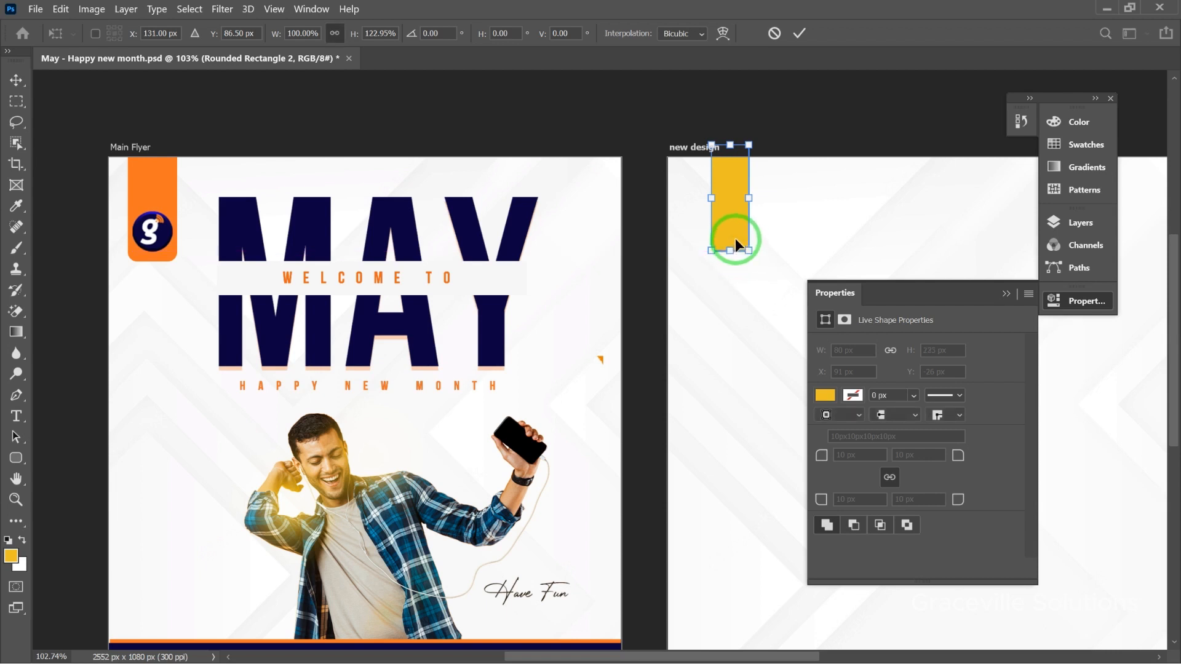
pyautogui.moveTo(711, 198); pyautogui.dragTo(706, 197)
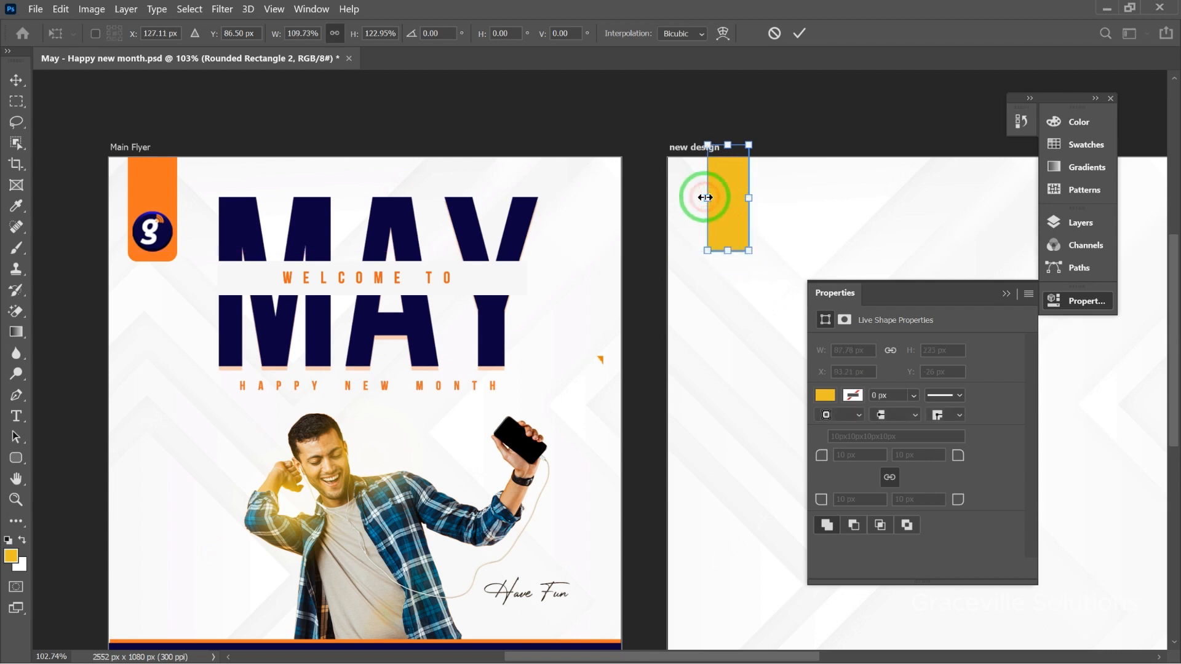
pyautogui.press('Return')
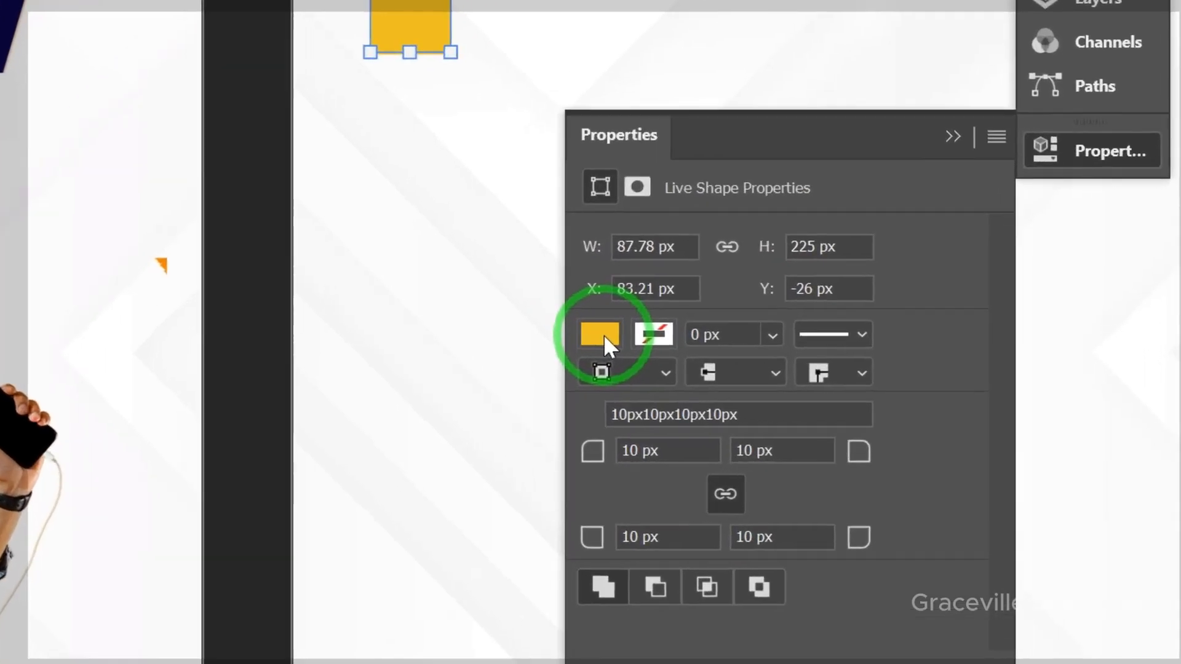
# - Change the rounded rectangle's fill to the recently used orange
pyautogui.click(824, 396)
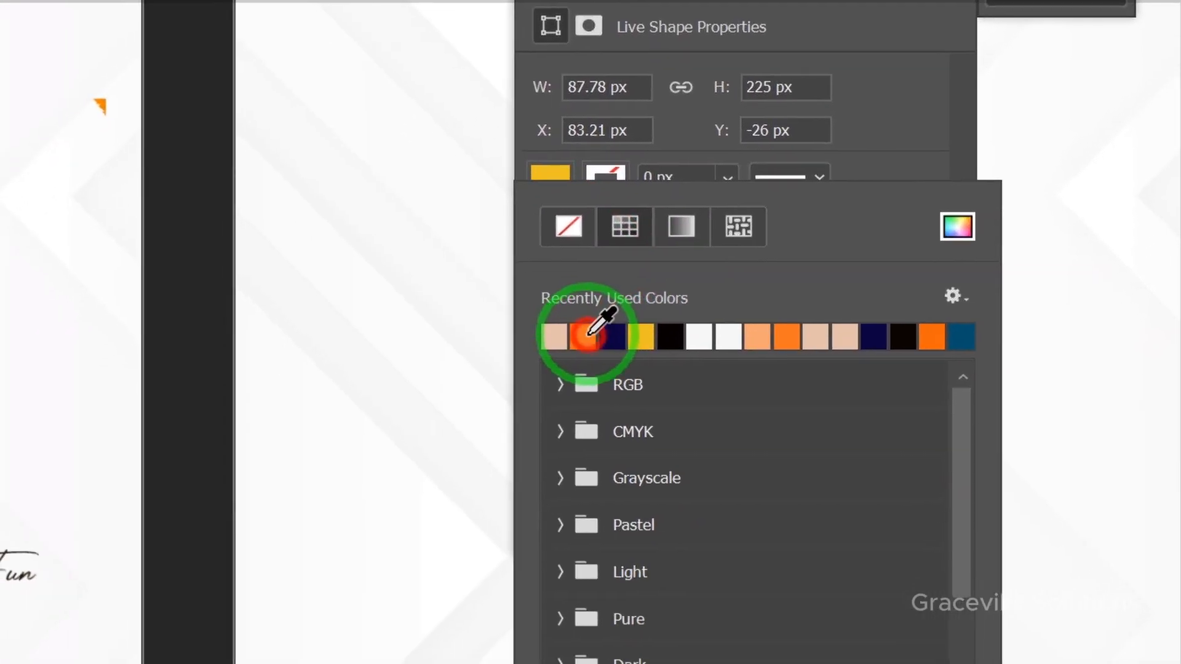
pyautogui.click(635, 527)
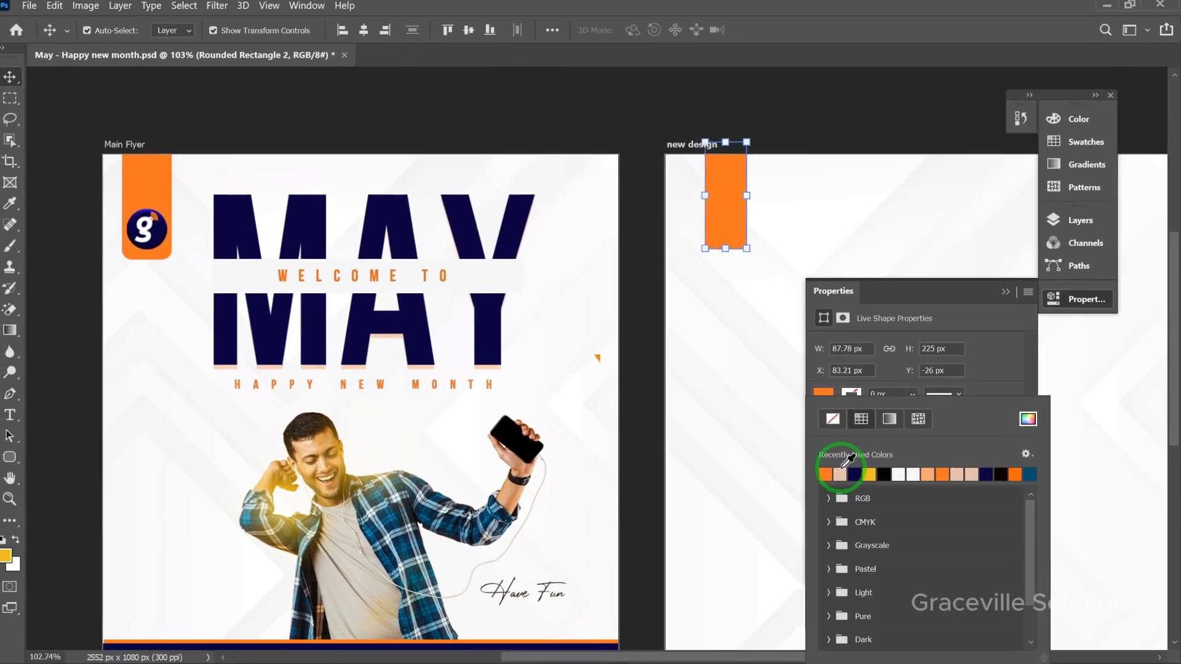
pyautogui.click(1005, 298)
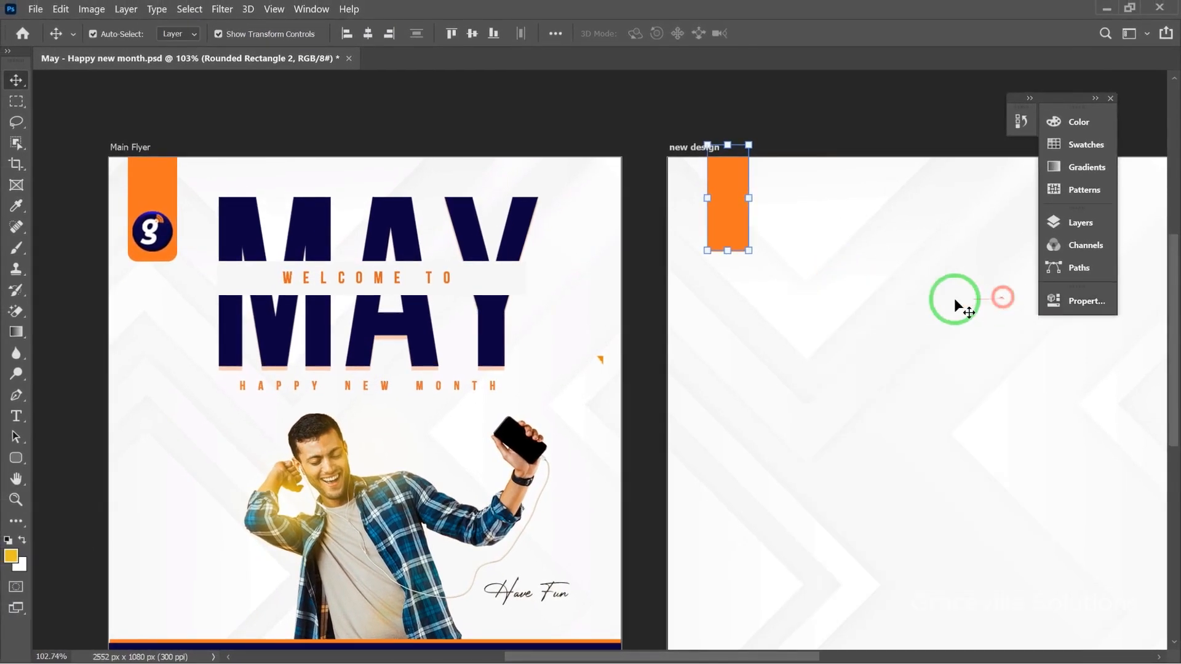
# - Place the gv logo image as an embedded object and scale it to about 25% over the orange rounded rectangle
pyautogui.scroll(-2, 763, 98)
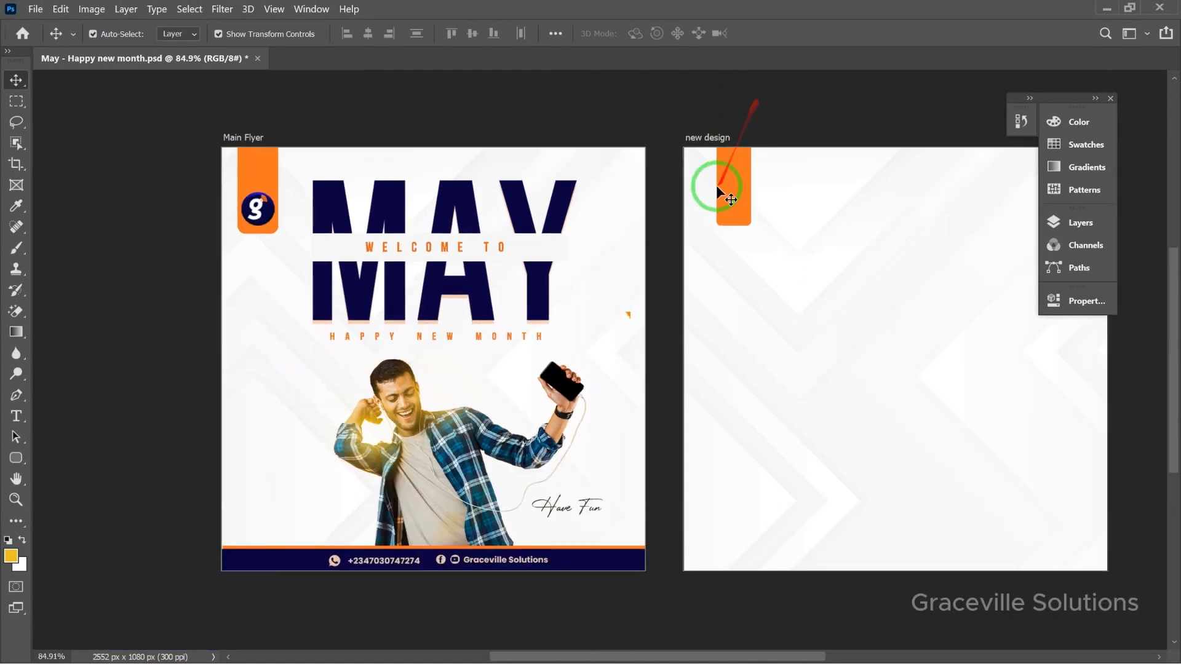
pyautogui.click(36, 10)
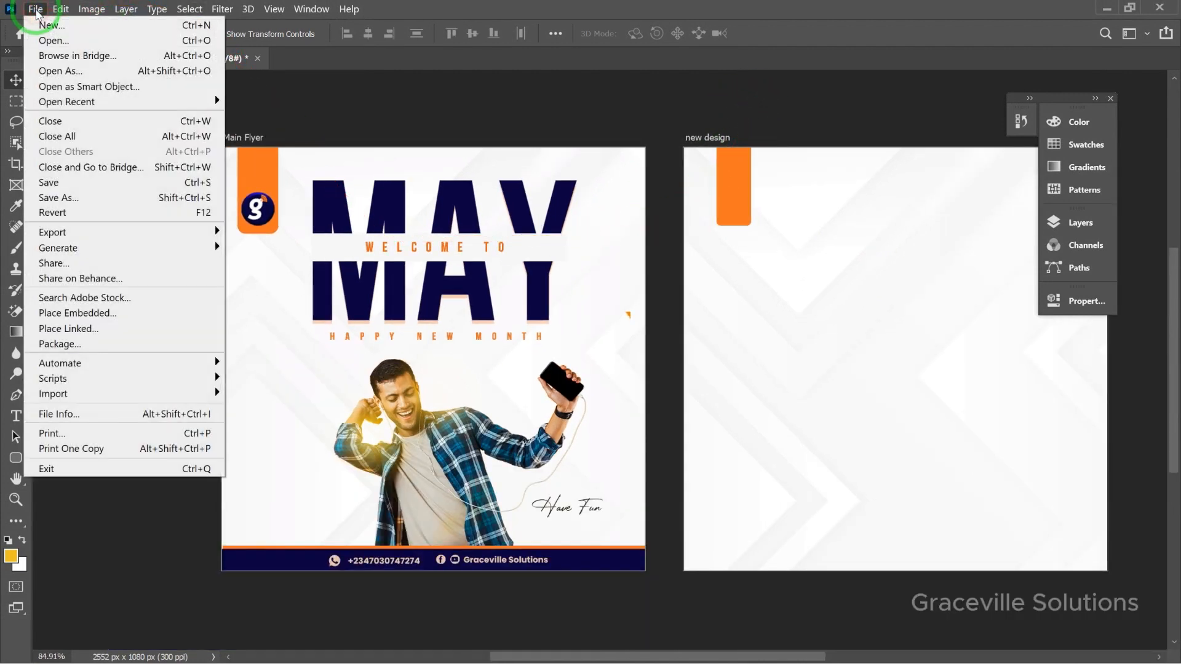
pyautogui.click(78, 313)
pyautogui.doubleClick(275, 141)
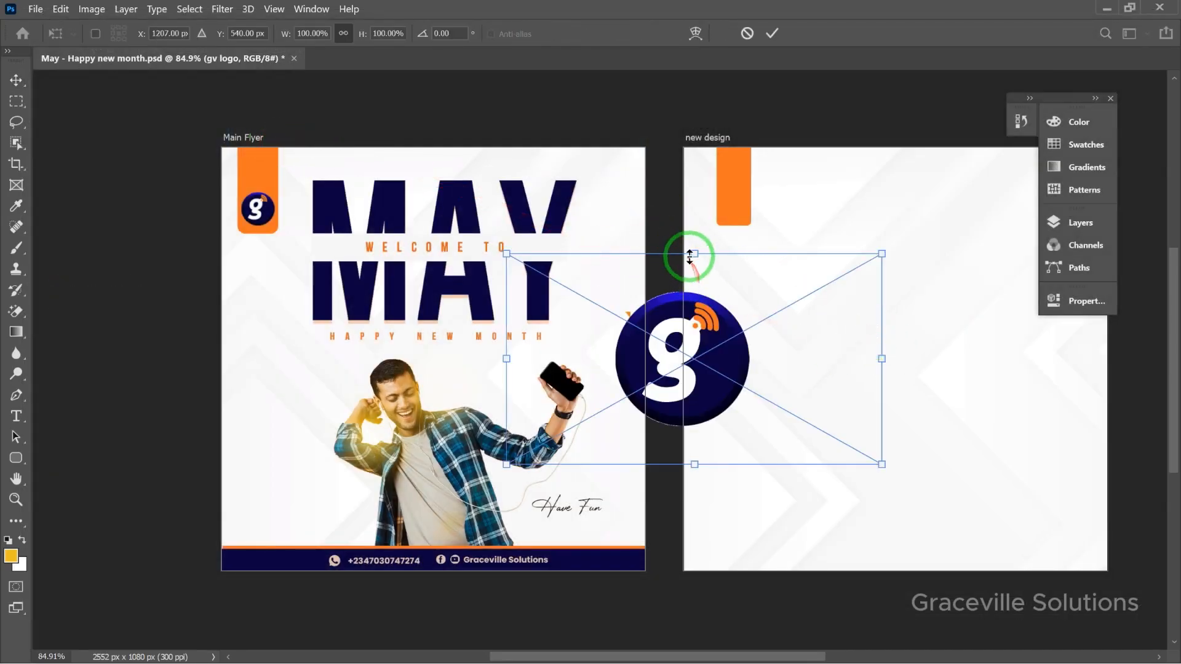
pyautogui.moveTo(690, 257); pyautogui.dragTo(755, 195)
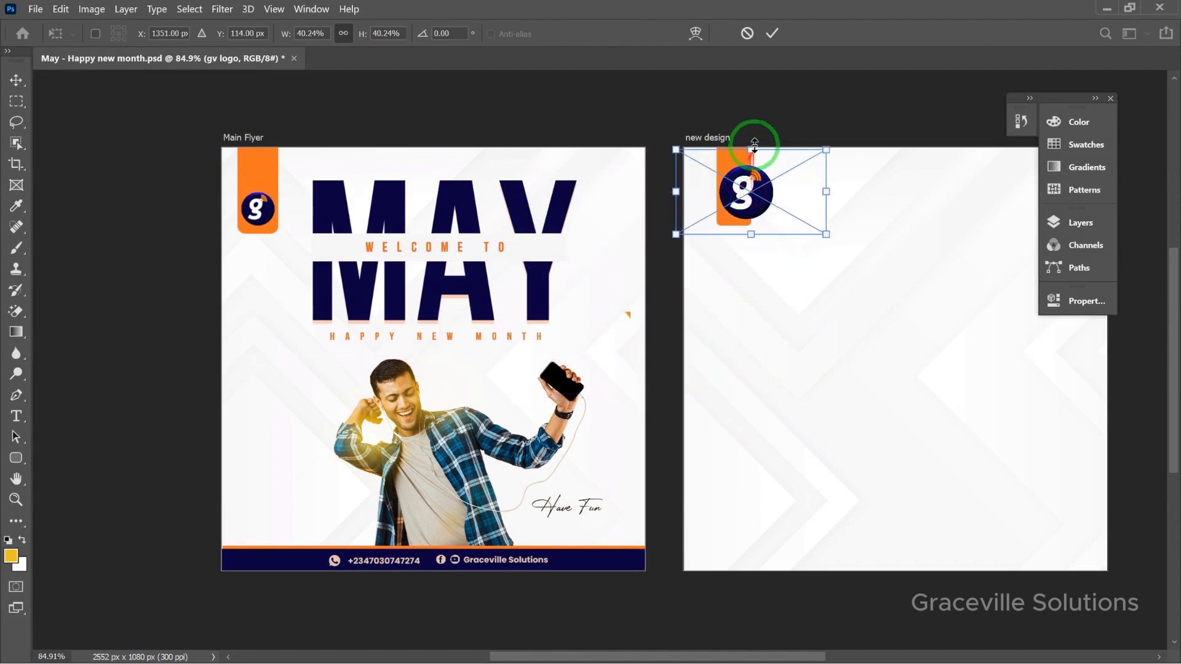
pyautogui.moveTo(754, 147); pyautogui.dragTo(747, 206)
pyautogui.scroll(3, 747, 205)
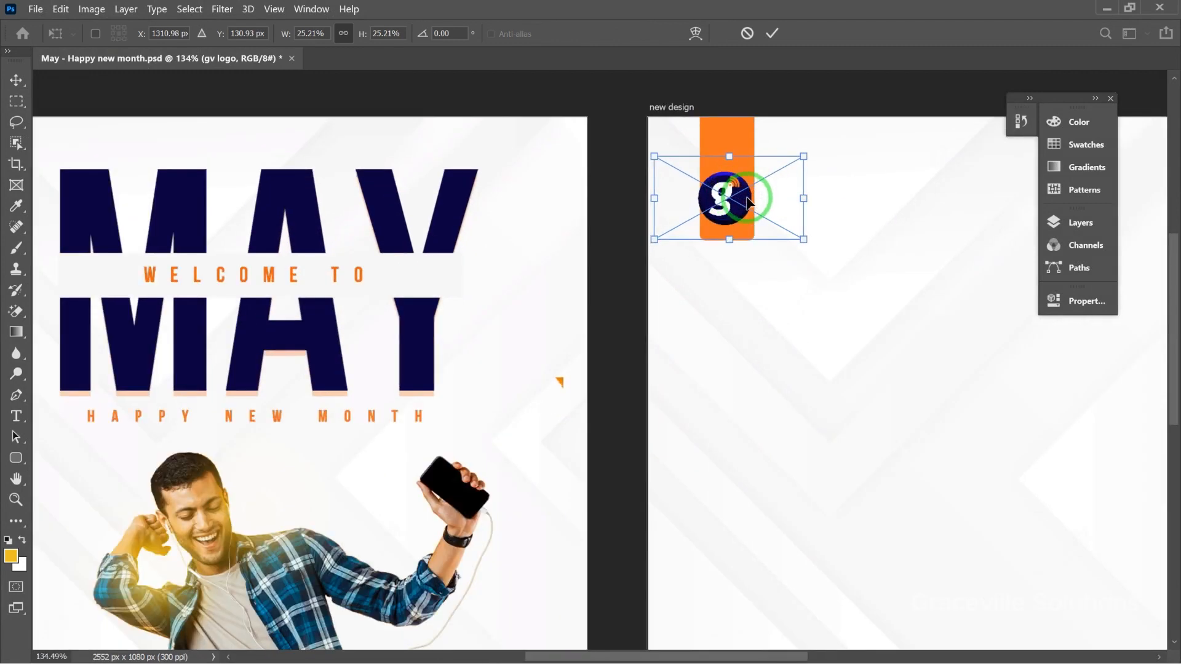
pyautogui.press('Return')
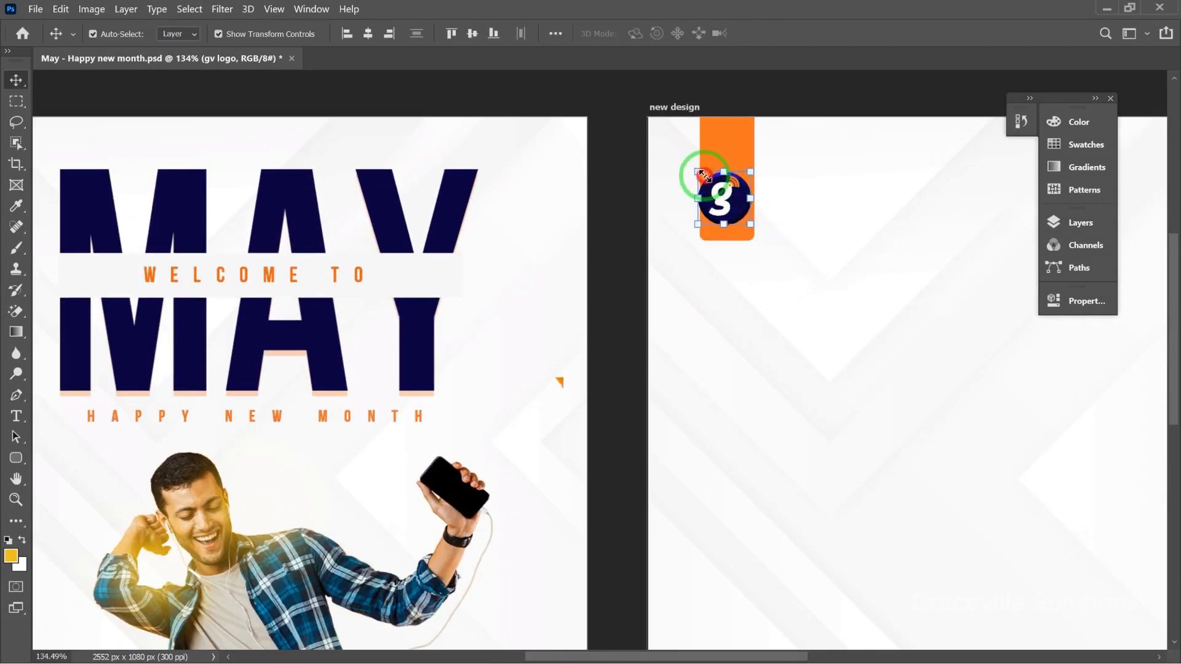
# - Scale the gv logo down to about 21% and center it horizontally on the orange rounded rectangle
pyautogui.moveTo(703, 177); pyautogui.dragTo(710, 183)
pyautogui.moveTo(810, 153); pyautogui.dragTo(788, 161)
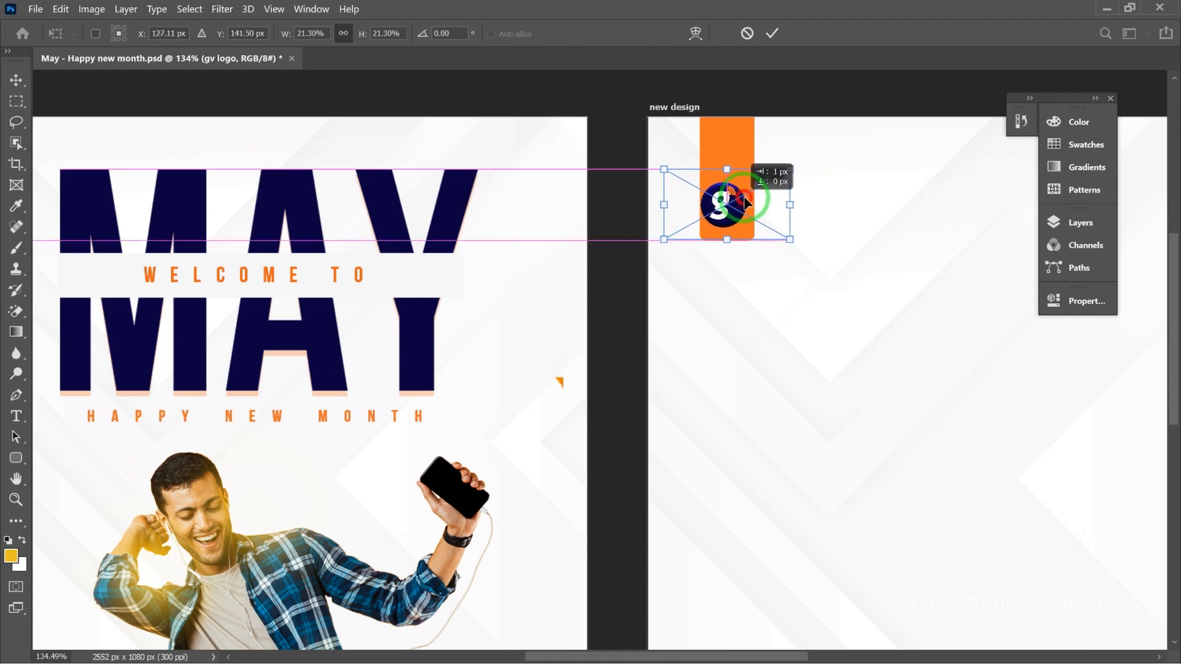
pyautogui.moveTo(747, 201); pyautogui.dragTo(733, 200)
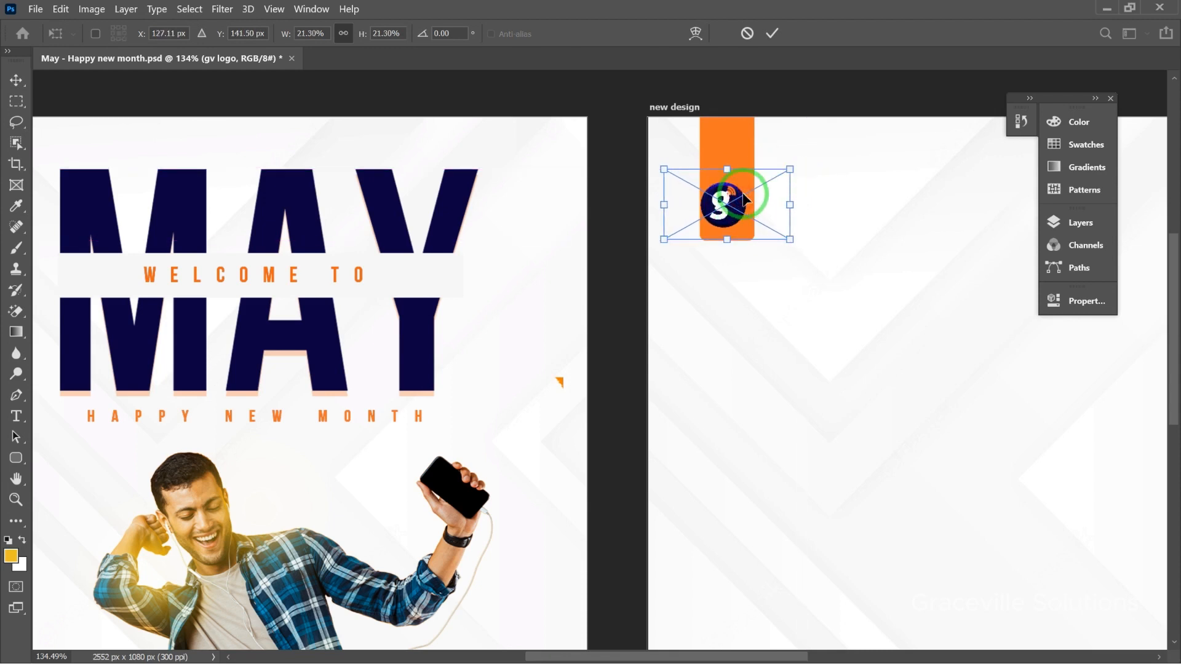
pyautogui.press('Return')
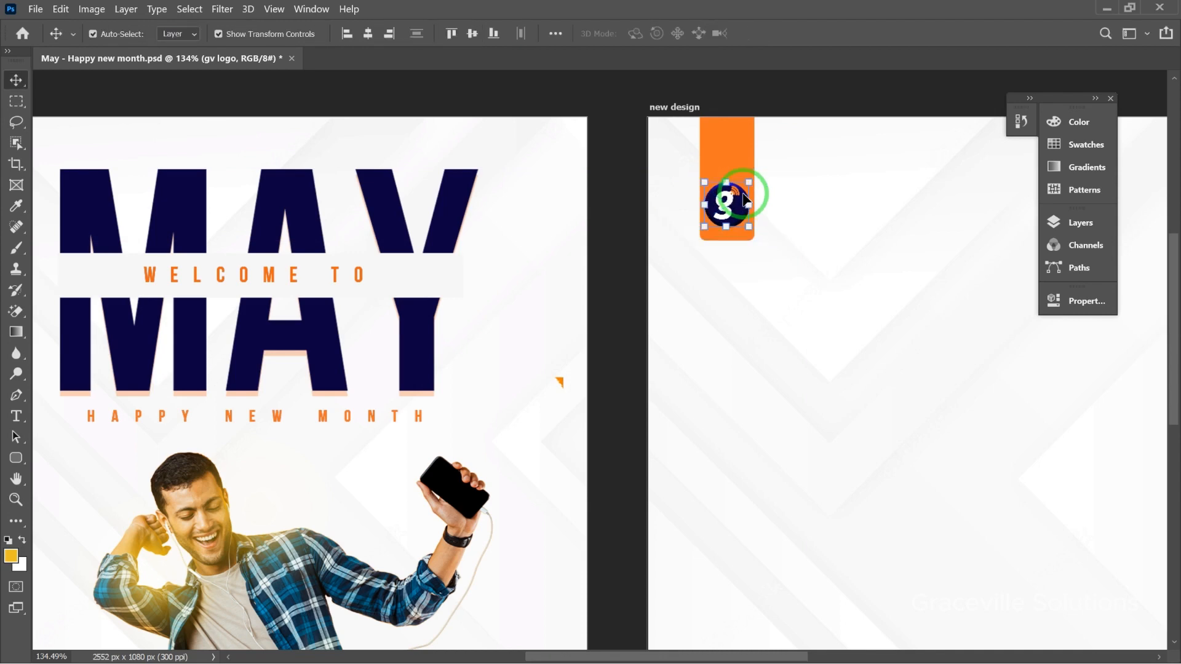
# - Group the gv logo layer with the orange rounded rectangle layer and name the group "logo"
pyautogui.click(1082, 222)
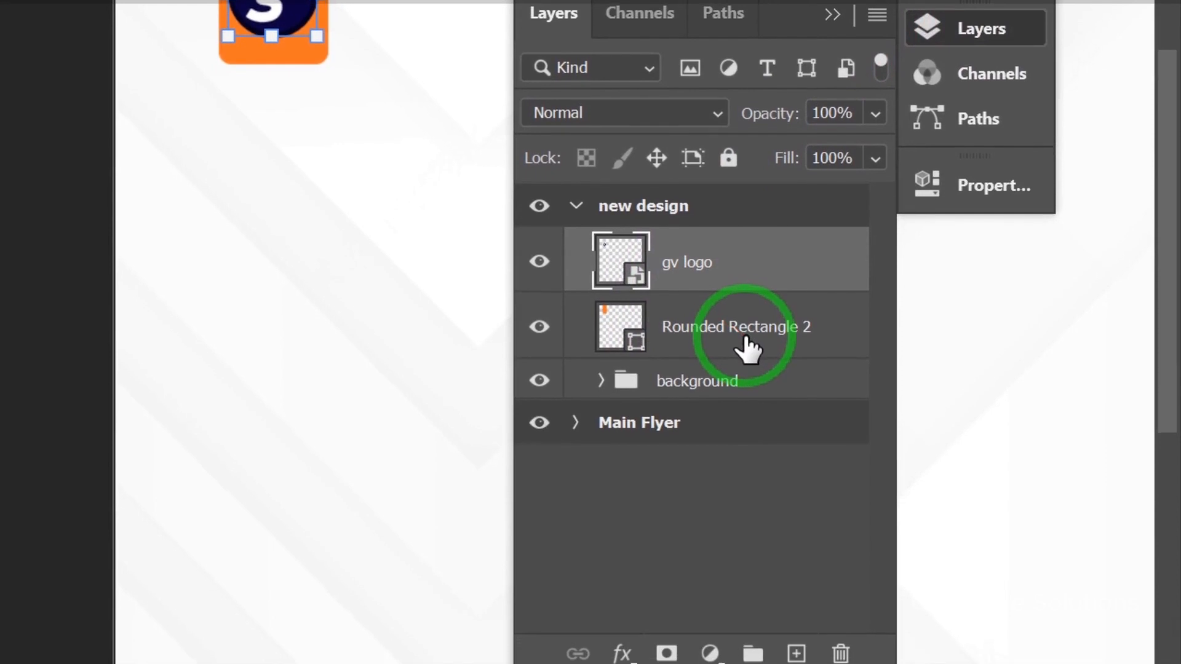
pyautogui.keyDown('shift'); pyautogui.click(735, 343); pyautogui.keyUp('shift')
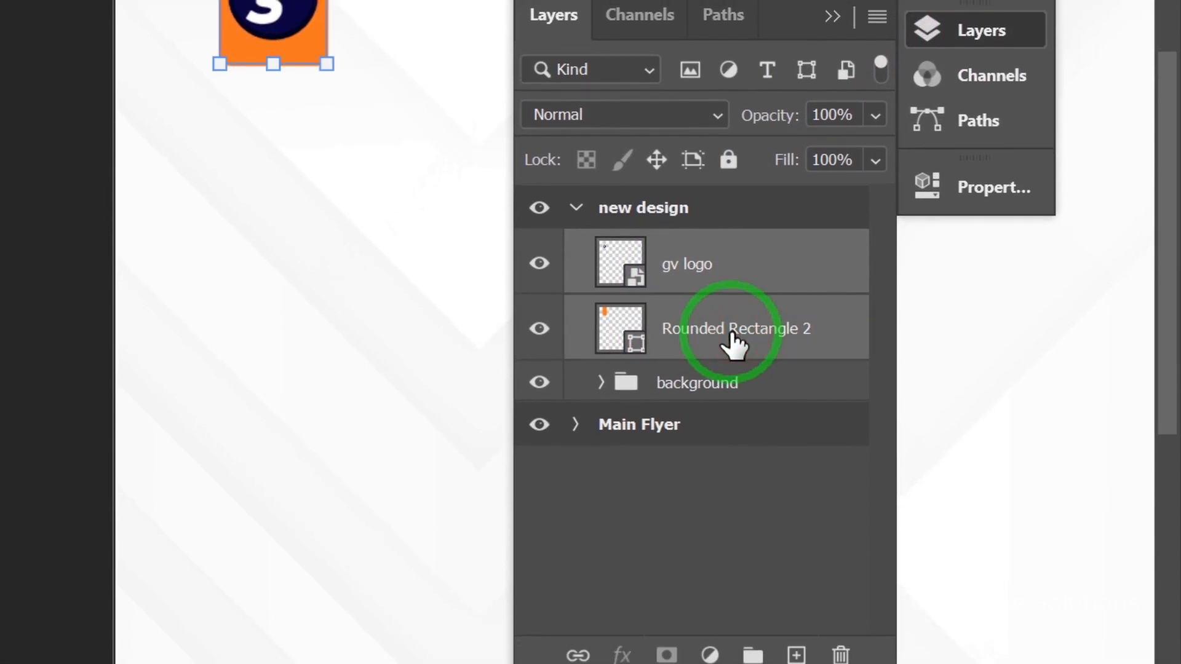
pyautogui.hotkey('ctrl', 'g')
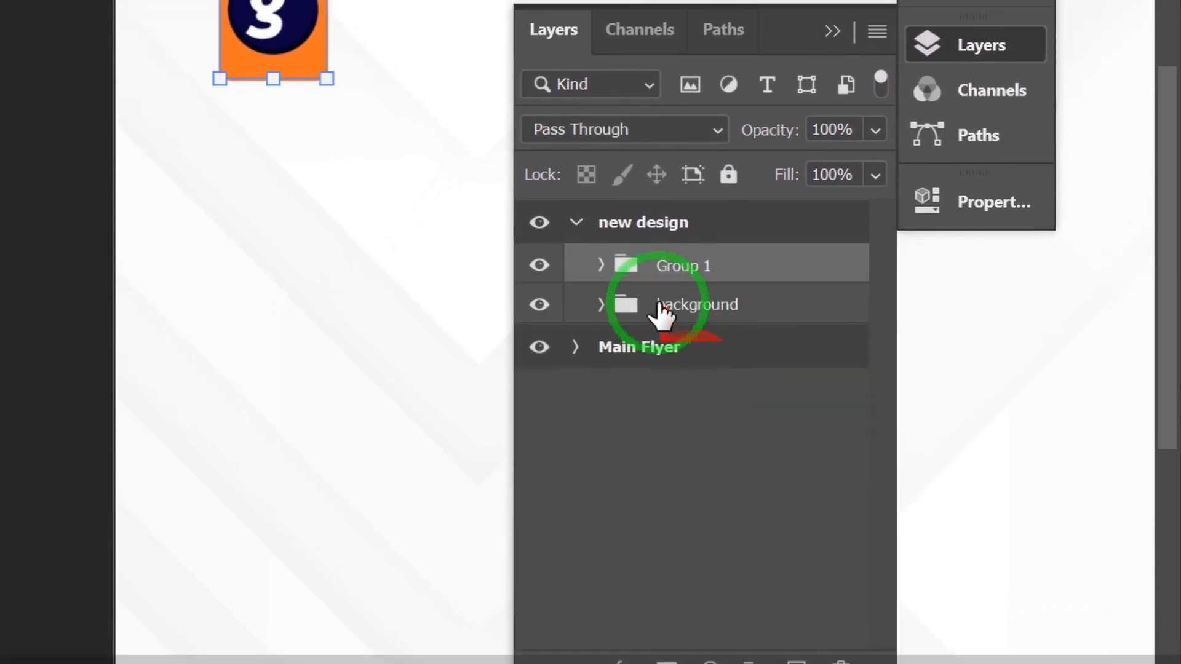
pyautogui.doubleClick(689, 253)
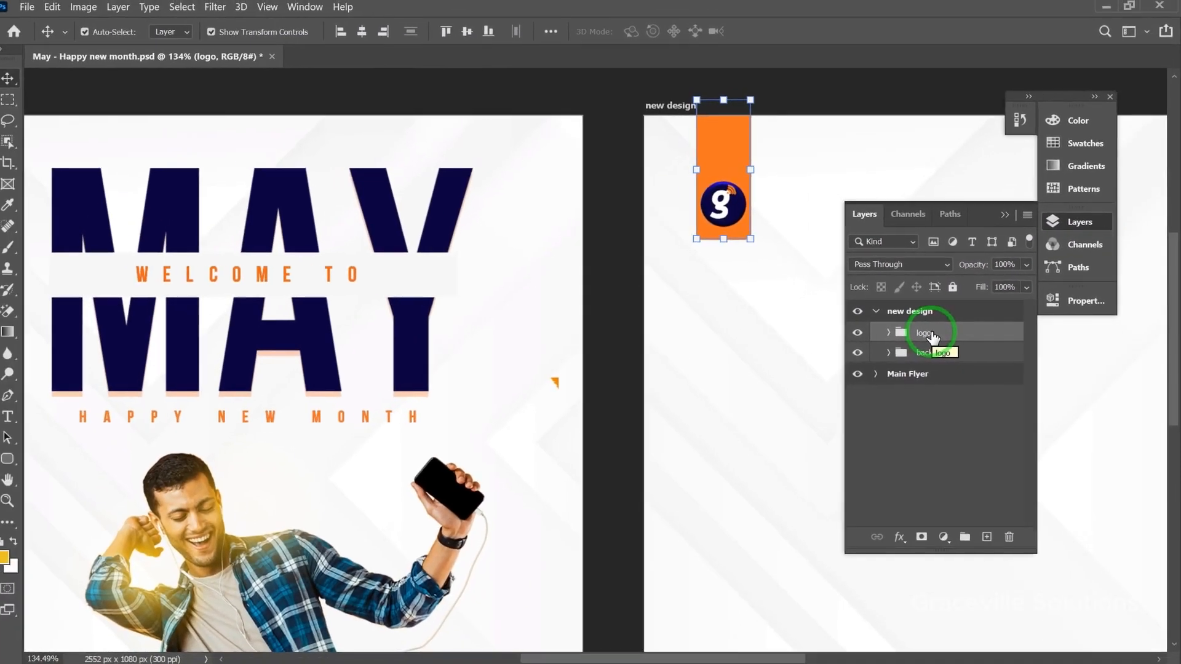
pyautogui.hotkey('ctrl', '-')
pyautogui.click(776, 171)
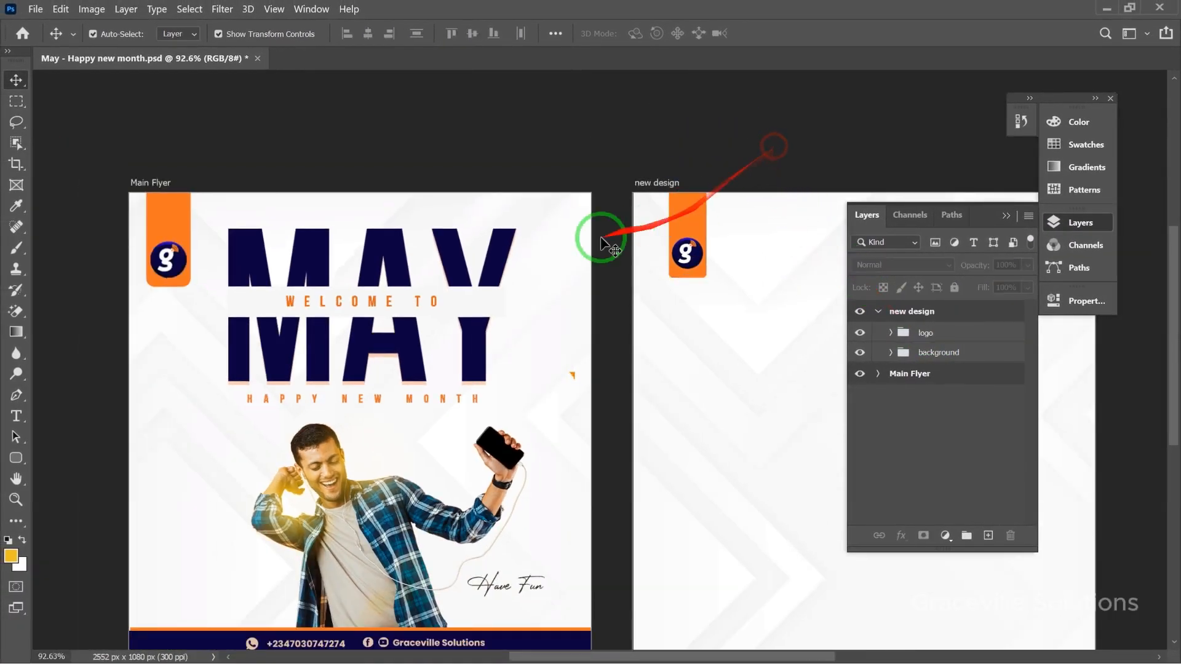
pyautogui.click(1005, 217)
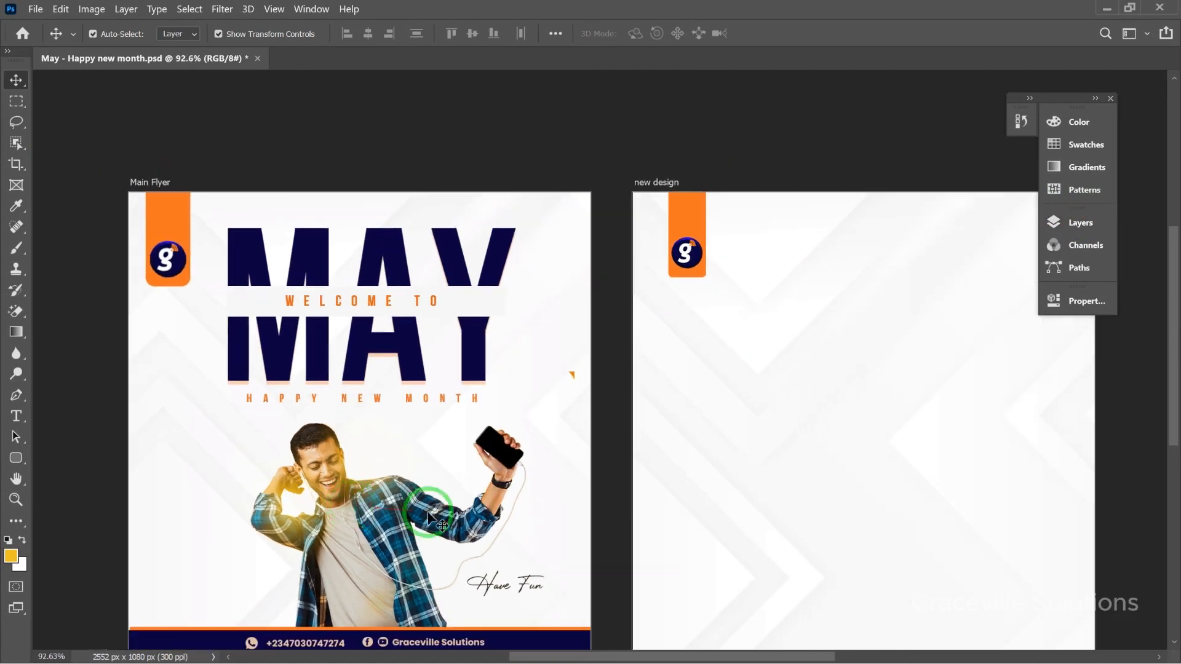
# - Place the man phone image as an embedded object and position it over the new design artboard
pyautogui.moveTo(748, 494); pyautogui.dragTo(713, 506)
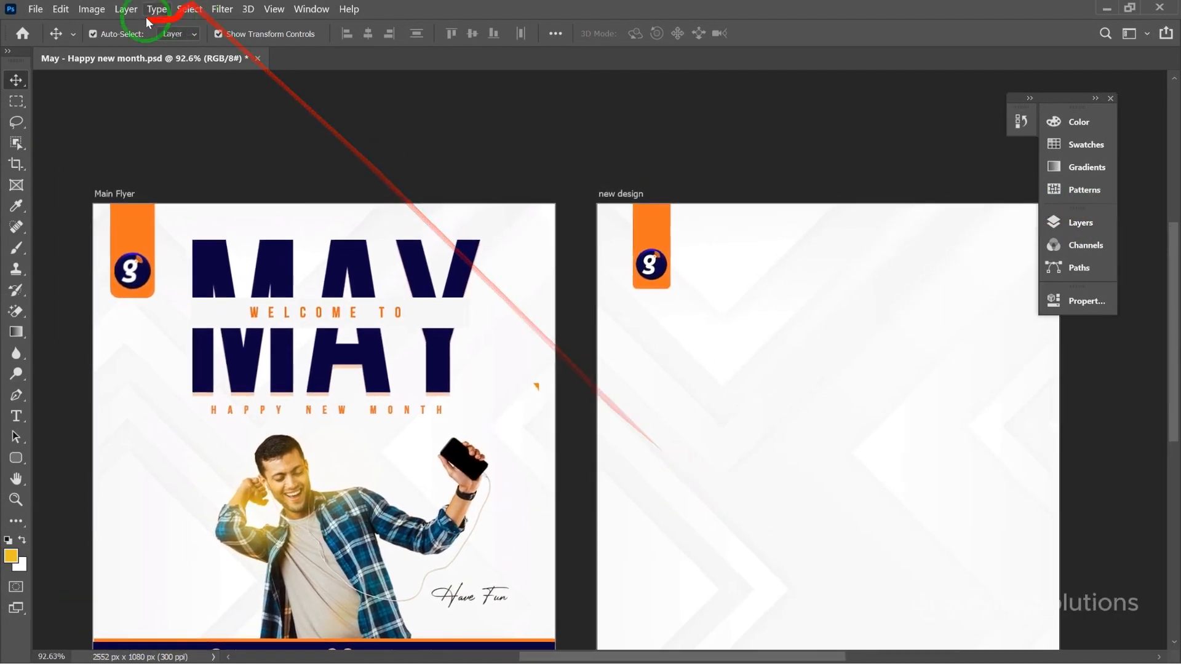
pyautogui.click(36, 9)
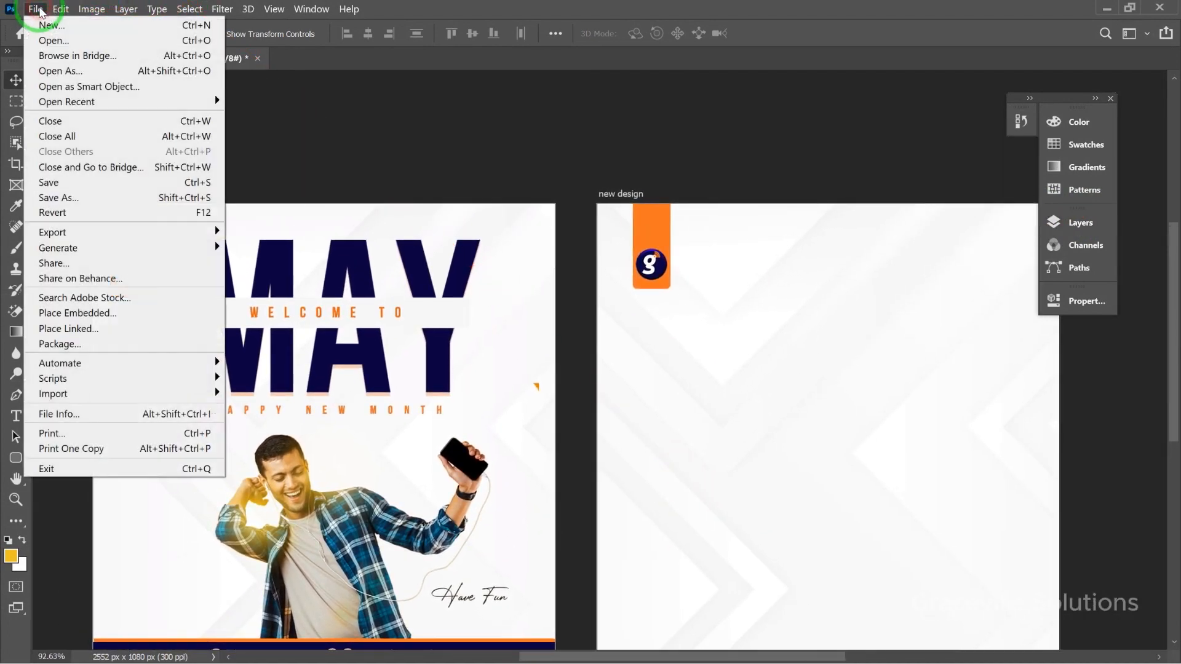
pyautogui.click(79, 314)
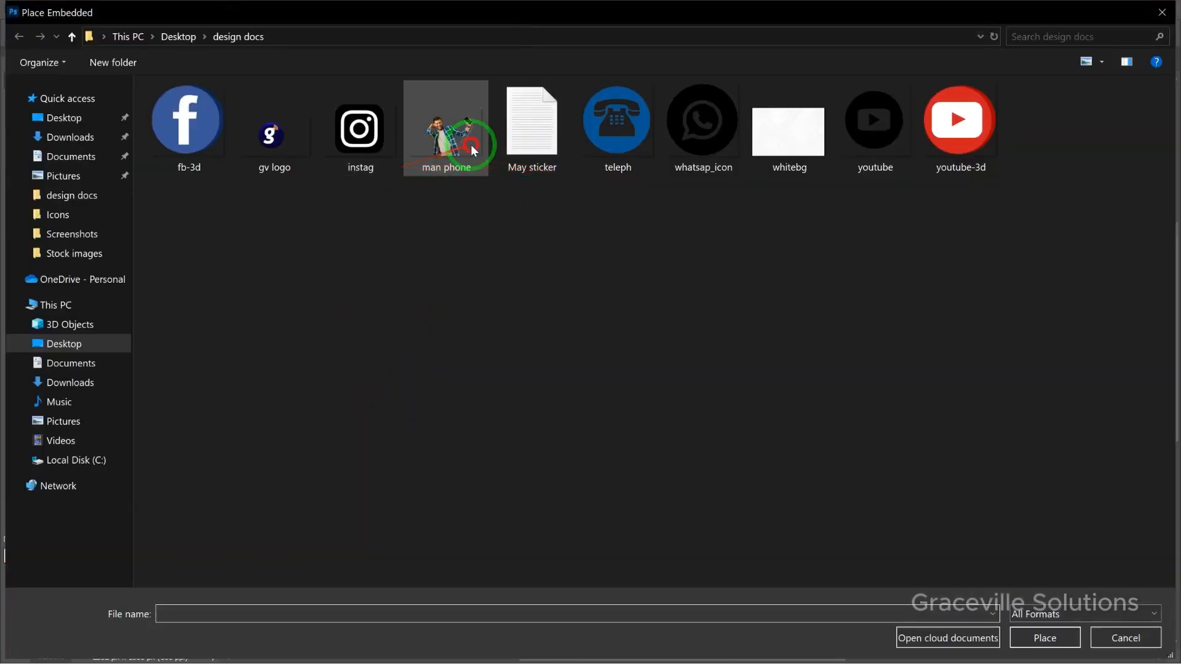
pyautogui.doubleClick(470, 145)
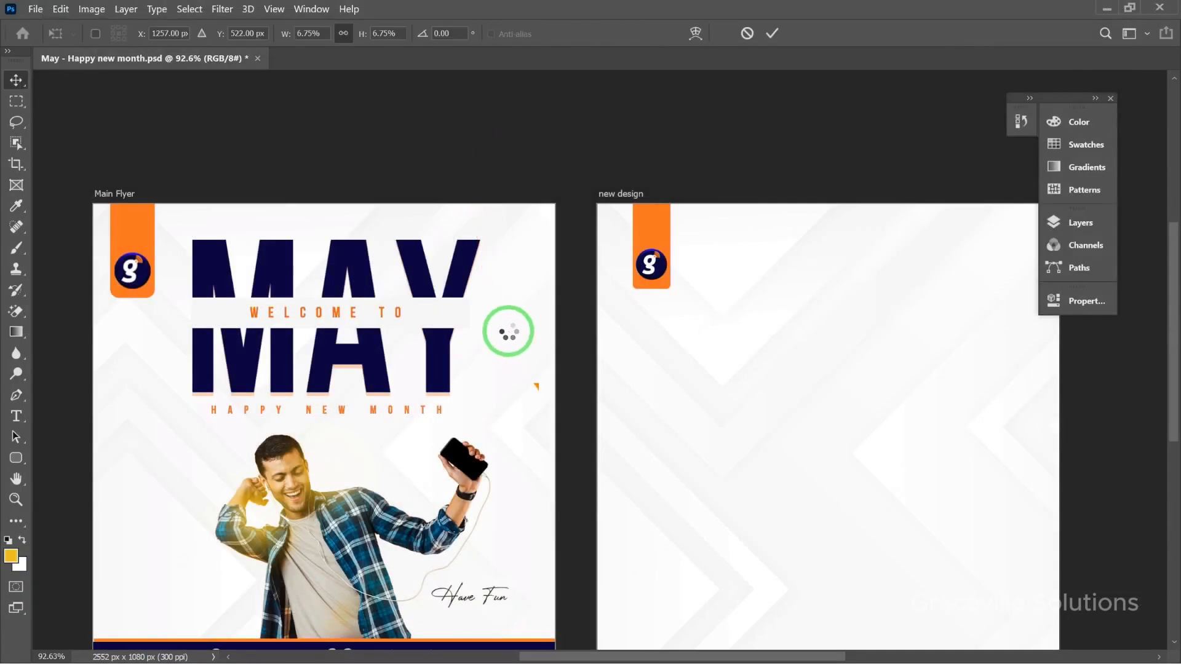
pyautogui.scroll(-3, 506, 329)
pyautogui.moveTo(574, 435); pyautogui.dragTo(689, 433)
pyautogui.scroll(-2, 663, 404)
pyautogui.click(770, 33)
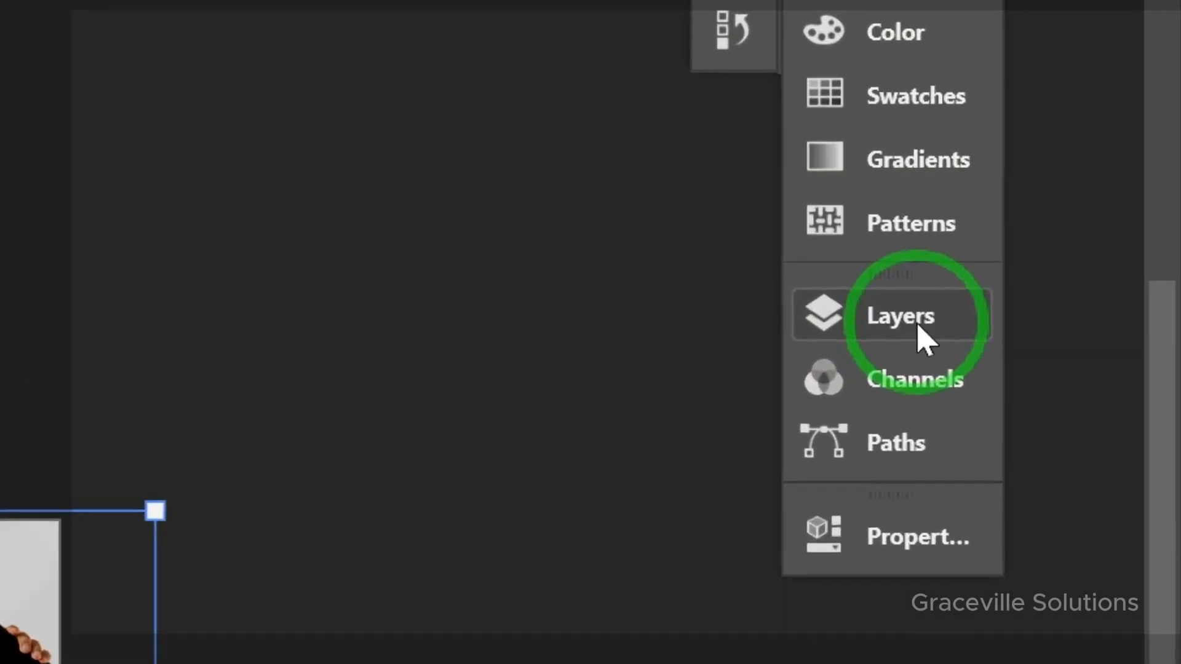
# - Convert the man phone layer to a smart object
pyautogui.click(1073, 224)
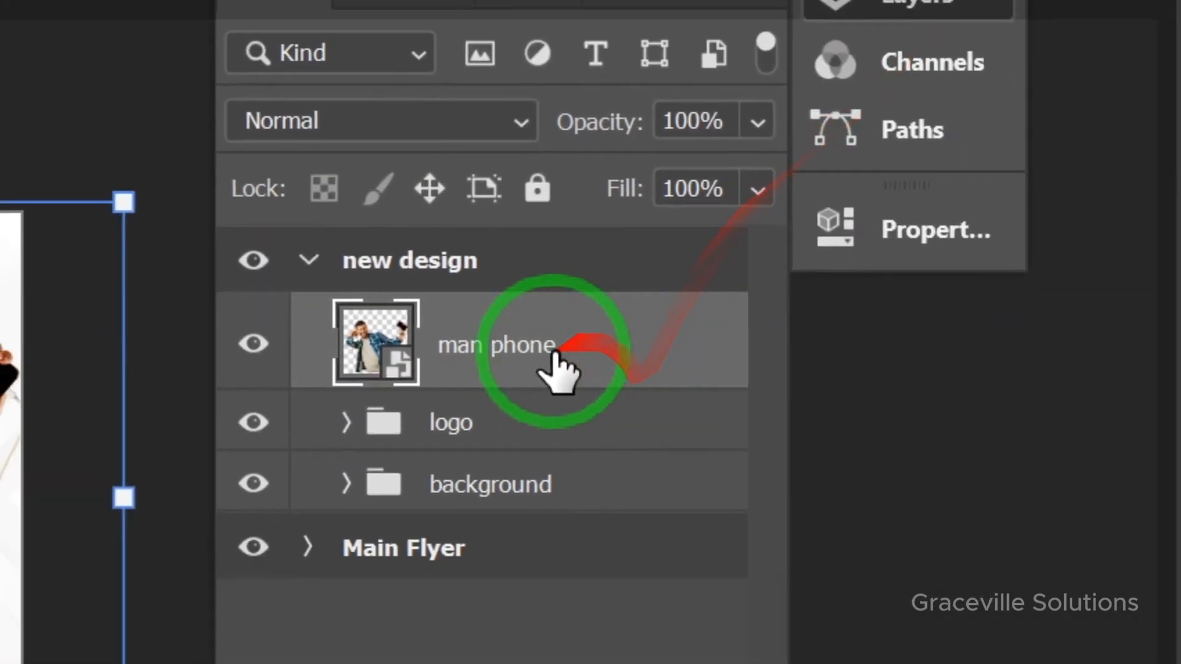
pyautogui.rightClick(505, 658)
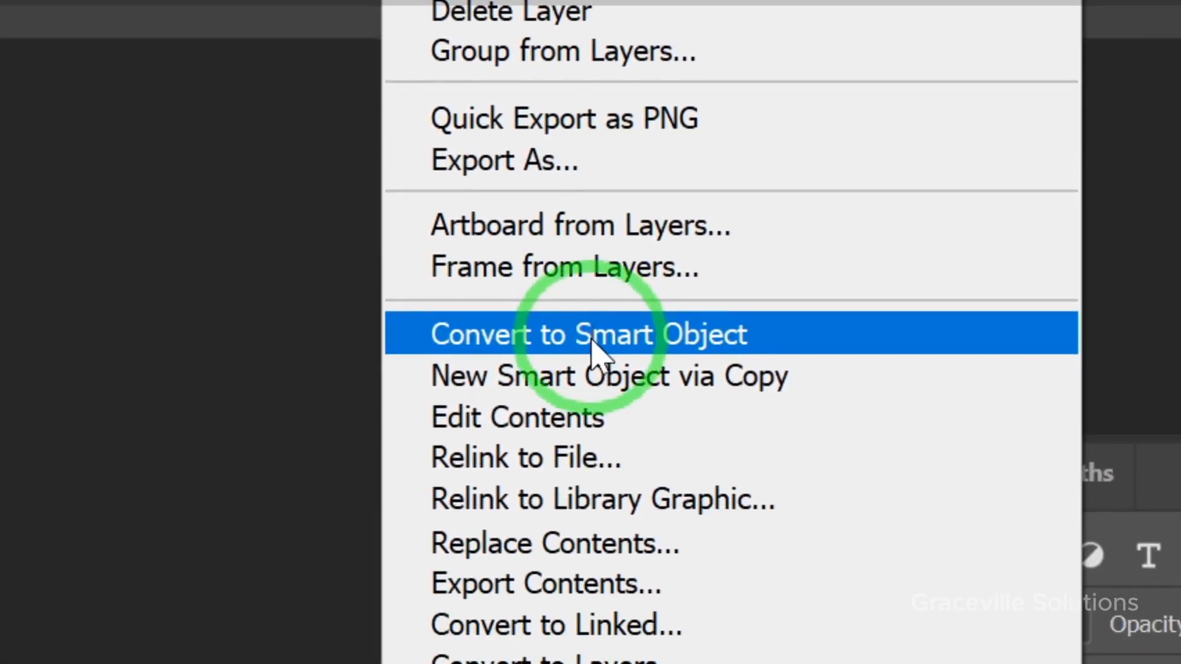
pyautogui.click(593, 426)
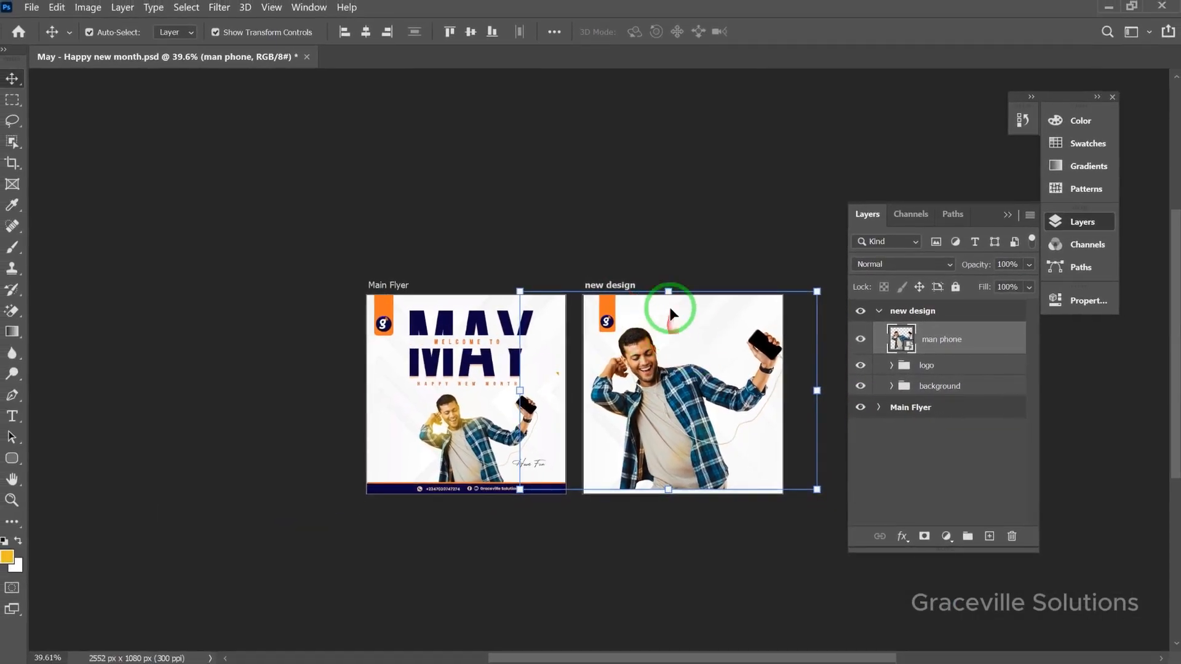
# - Scale the man phone image to about 59% and shift it sideways to center the man in the new design artboard's lower half
pyautogui.scroll(2, 666, 306)
pyautogui.moveTo(667, 285); pyautogui.dragTo(681, 385)
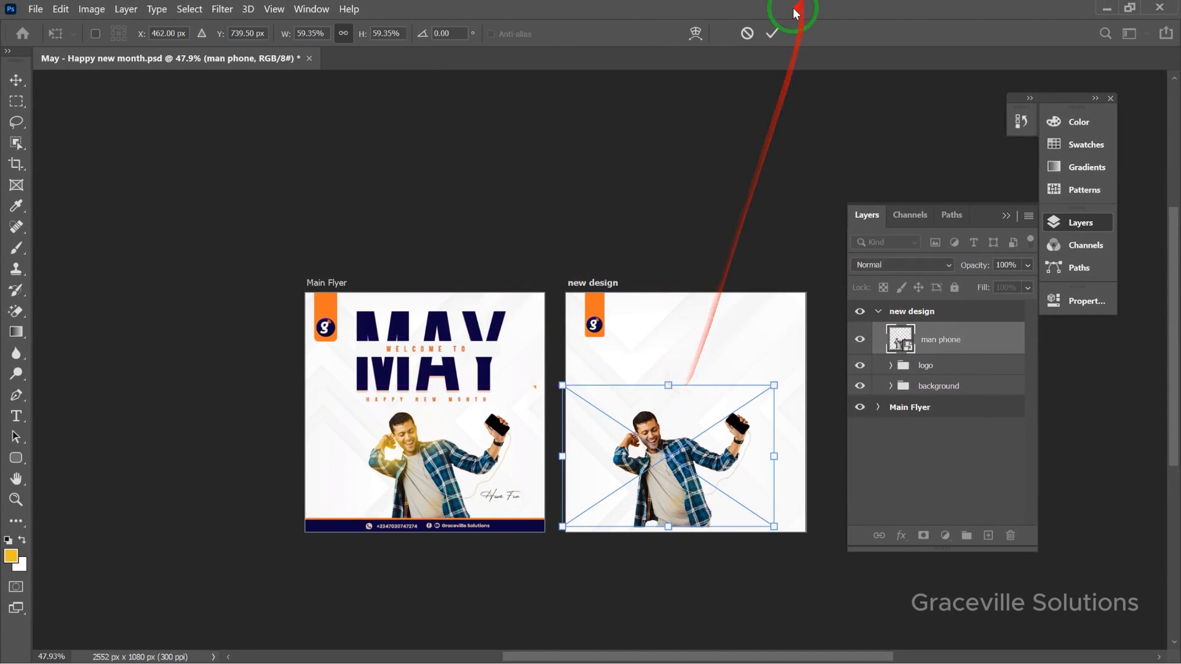
pyautogui.click(771, 36)
pyautogui.scroll(1, 594, 443)
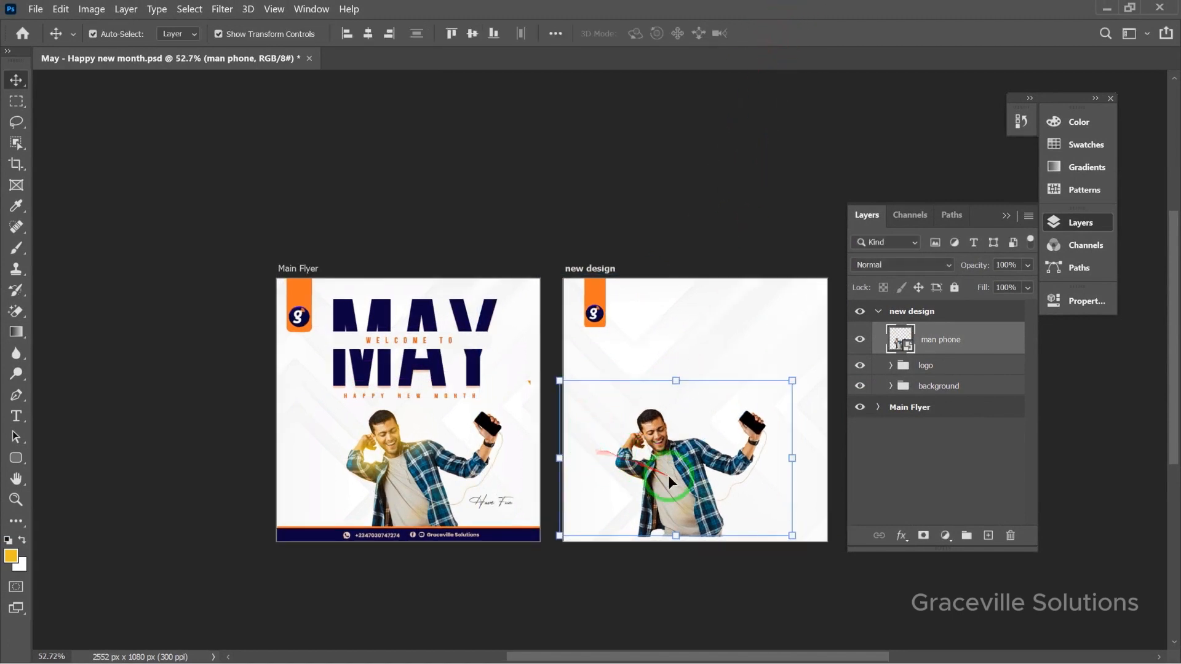
pyautogui.moveTo(668, 475); pyautogui.dragTo(640, 415)
pyautogui.click(717, 224)
pyautogui.scroll(3, 577, 338)
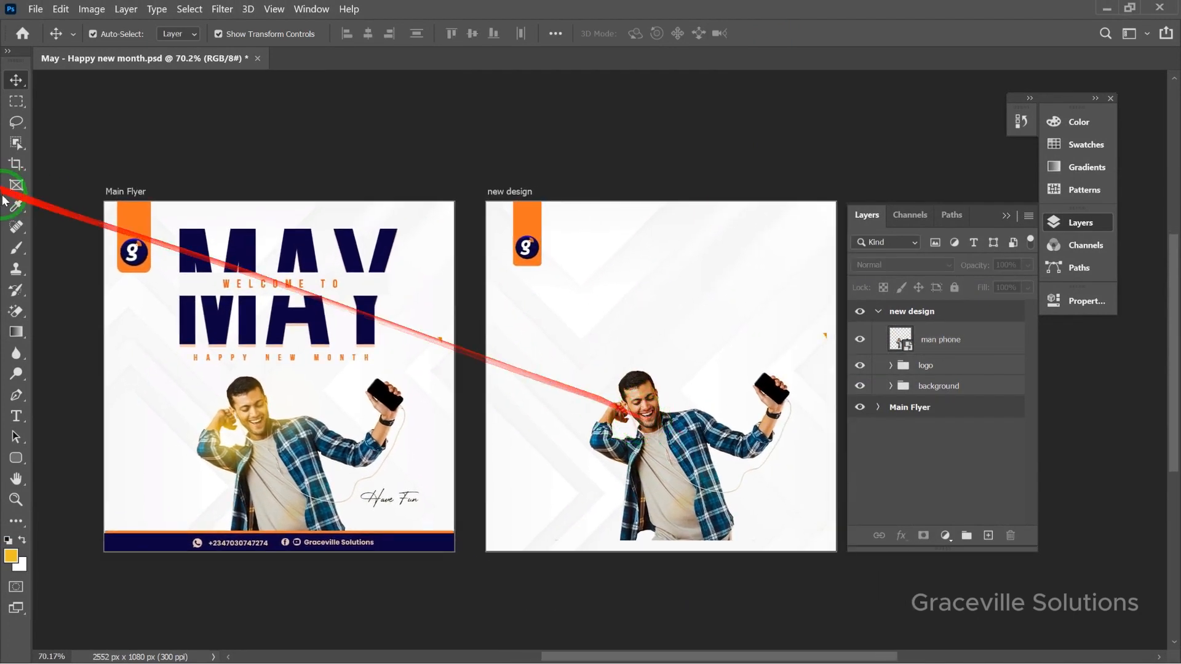
# - Add the text "MAY" near the top of the new design artboard, keeping its blend mode Normal
pyautogui.click(16, 417)
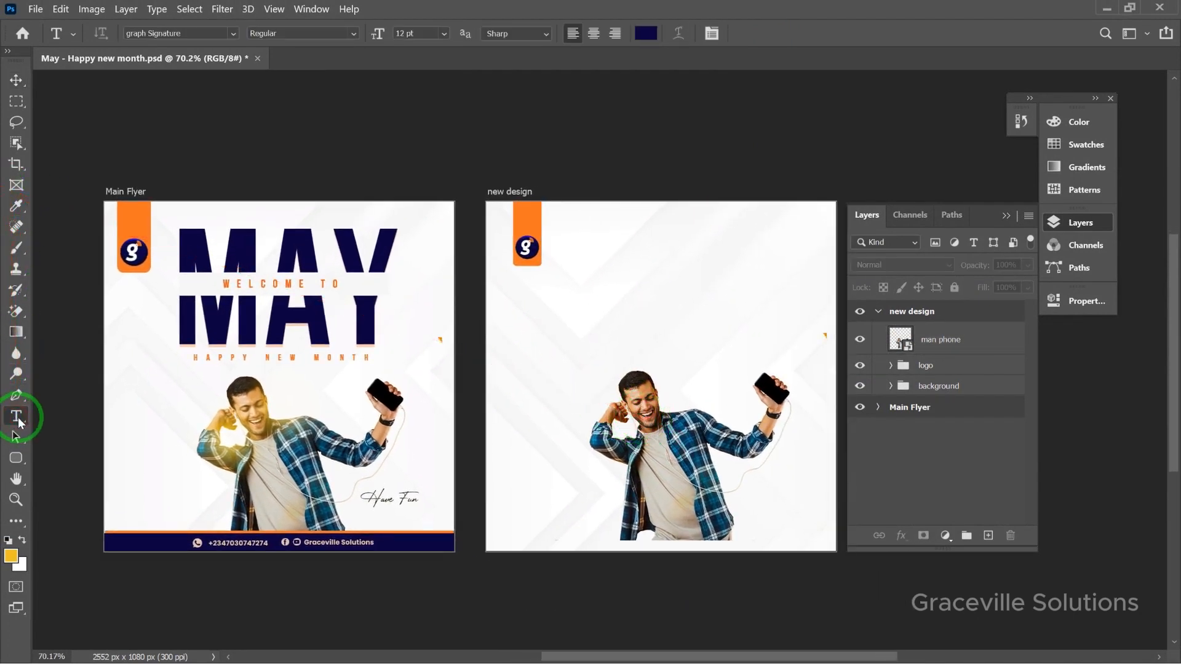
pyautogui.click(593, 279)
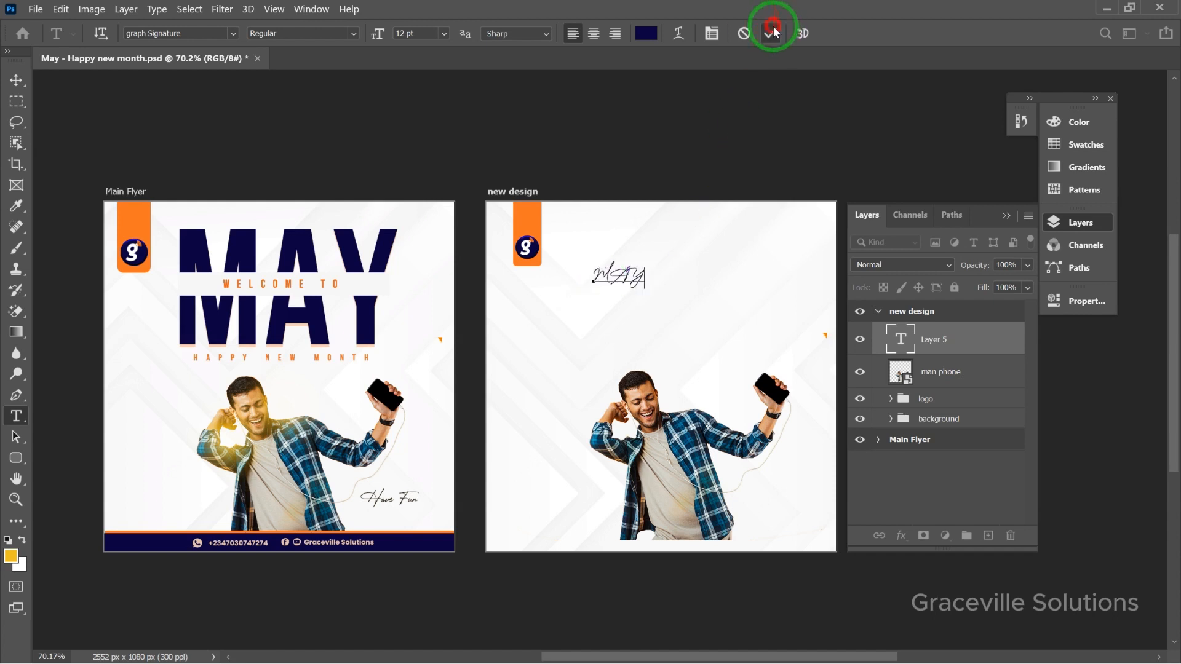
pyautogui.click(916, 271)
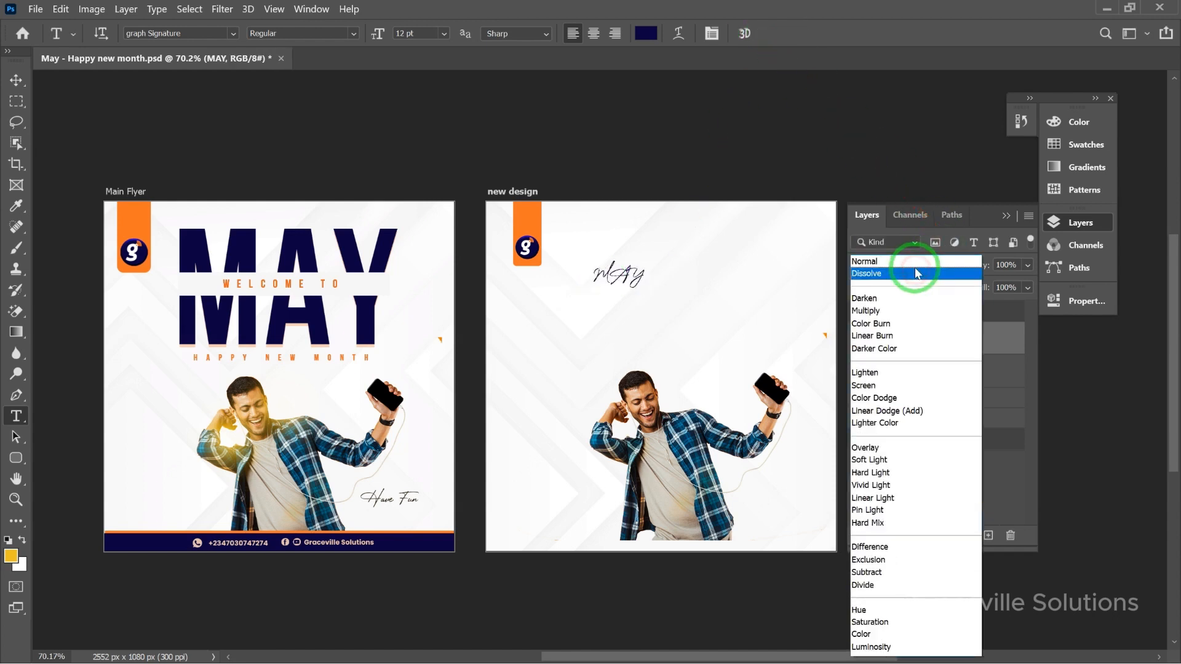
pyautogui.click(916, 258)
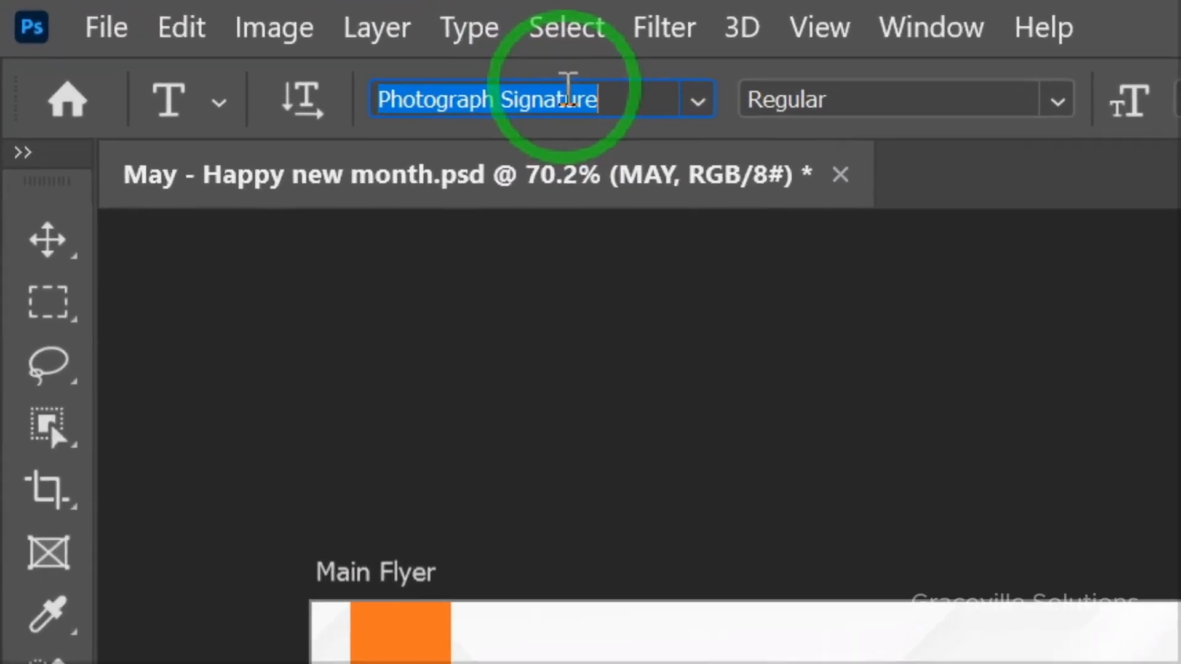
# - Set the MAY text's font to Bebas Neue Bold
pyautogui.write('BEN')
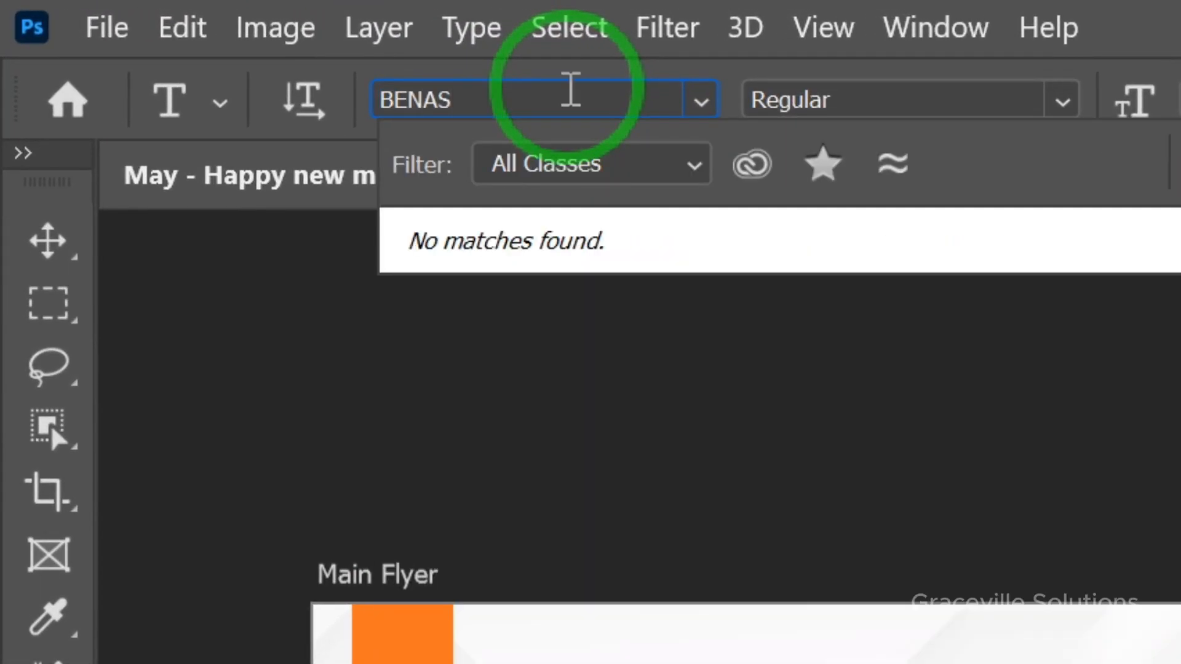
pyautogui.write('AS')
pyautogui.press('BackSpace')
pyautogui.press('BackSpace')
pyautogui.press('BackSpace')
pyautogui.write('B')
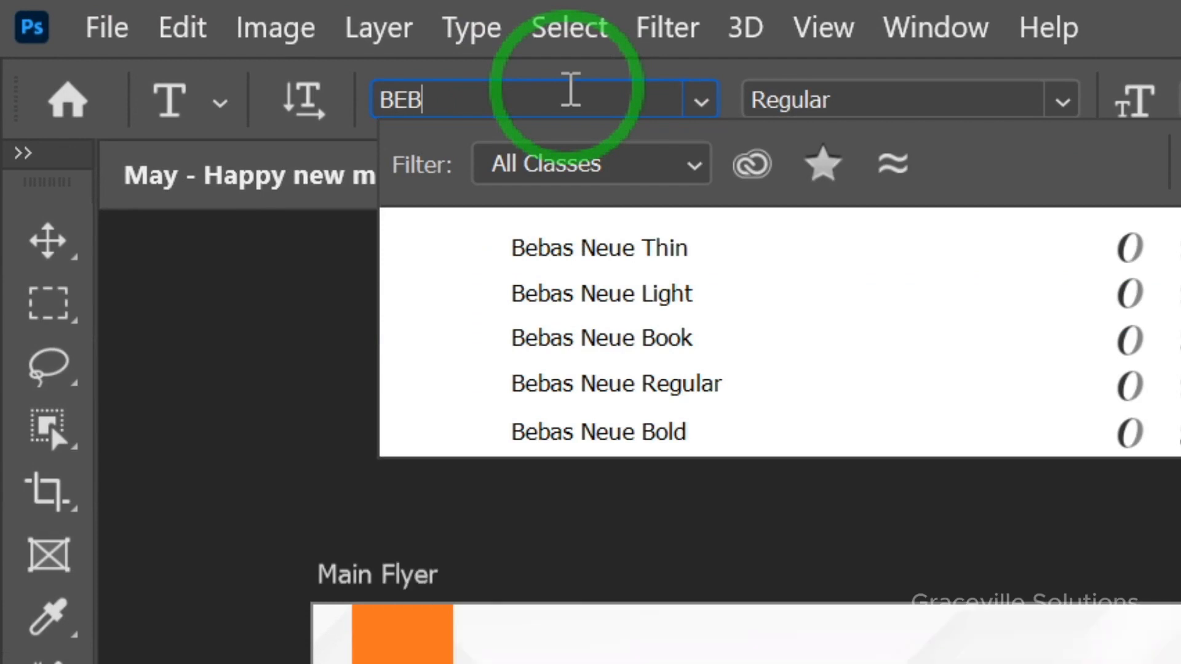
pyautogui.press('Return')
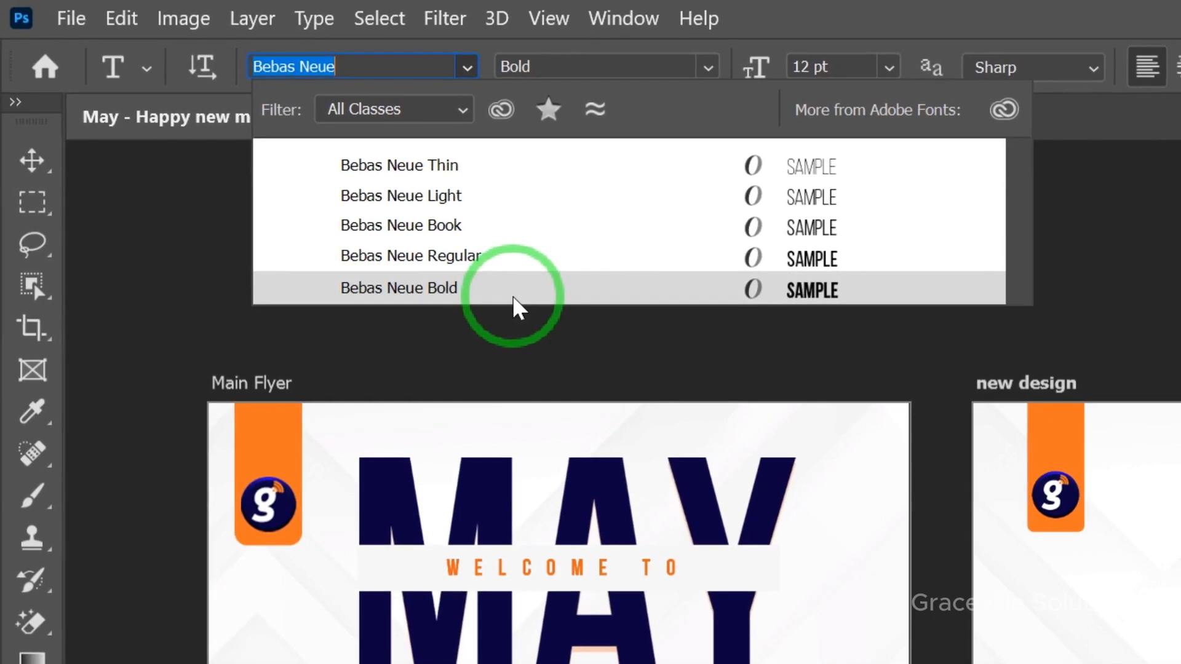
pyautogui.click(594, 335)
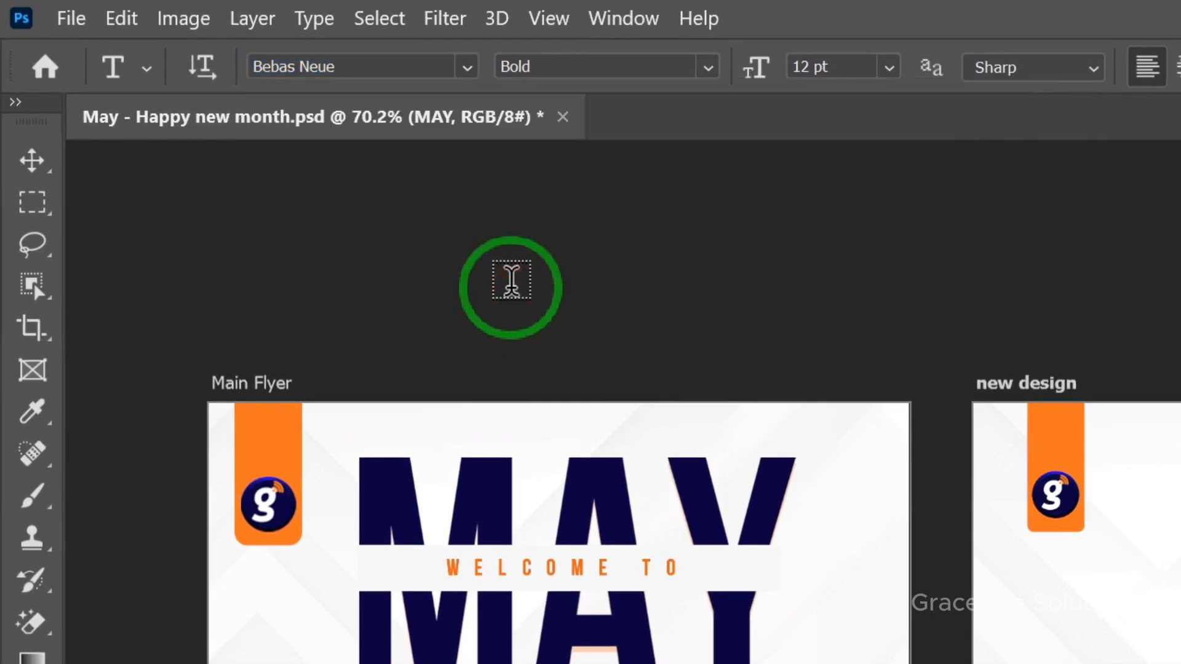
# - Enlarge the MAY text to about 897% and place it above the man, beside the logo tab
pyautogui.click(32, 160)
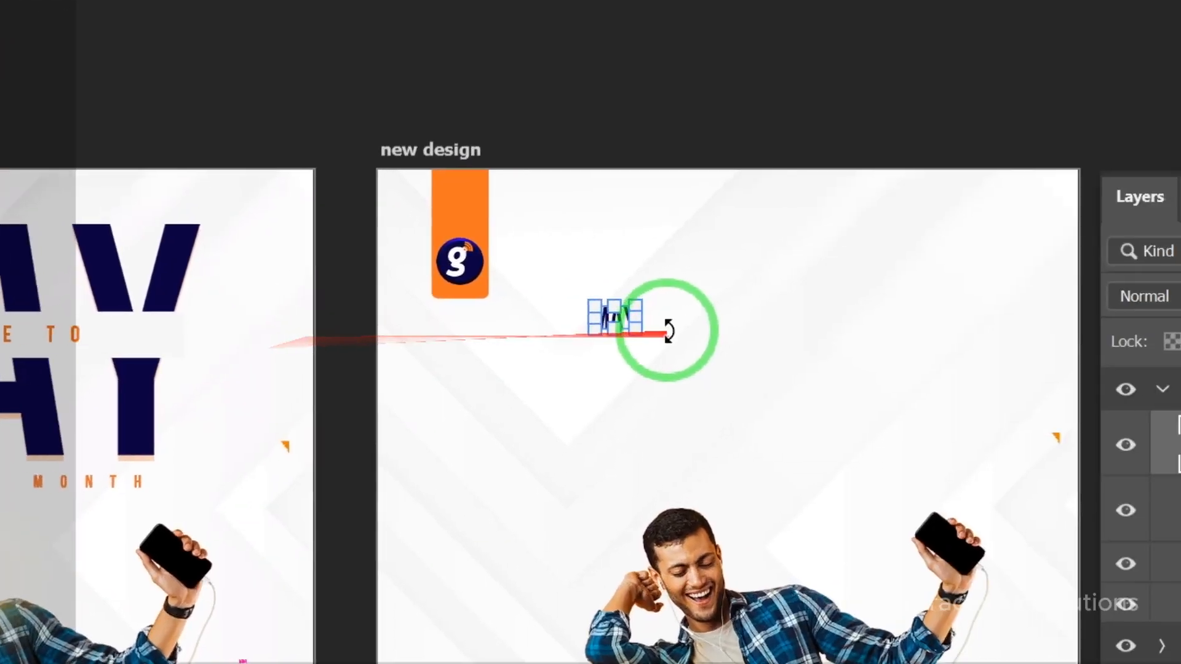
pyautogui.press('ctrl')
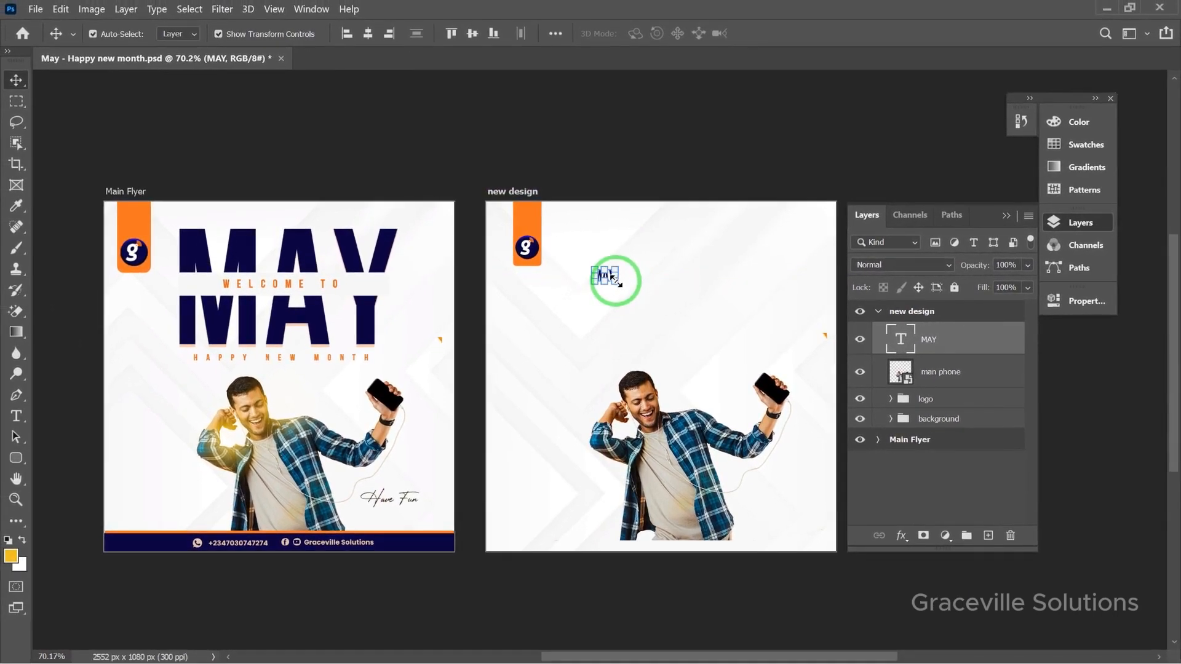
pyautogui.moveTo(662, 308); pyautogui.dragTo(681, 282)
pyautogui.moveTo(738, 325); pyautogui.dragTo(776, 359)
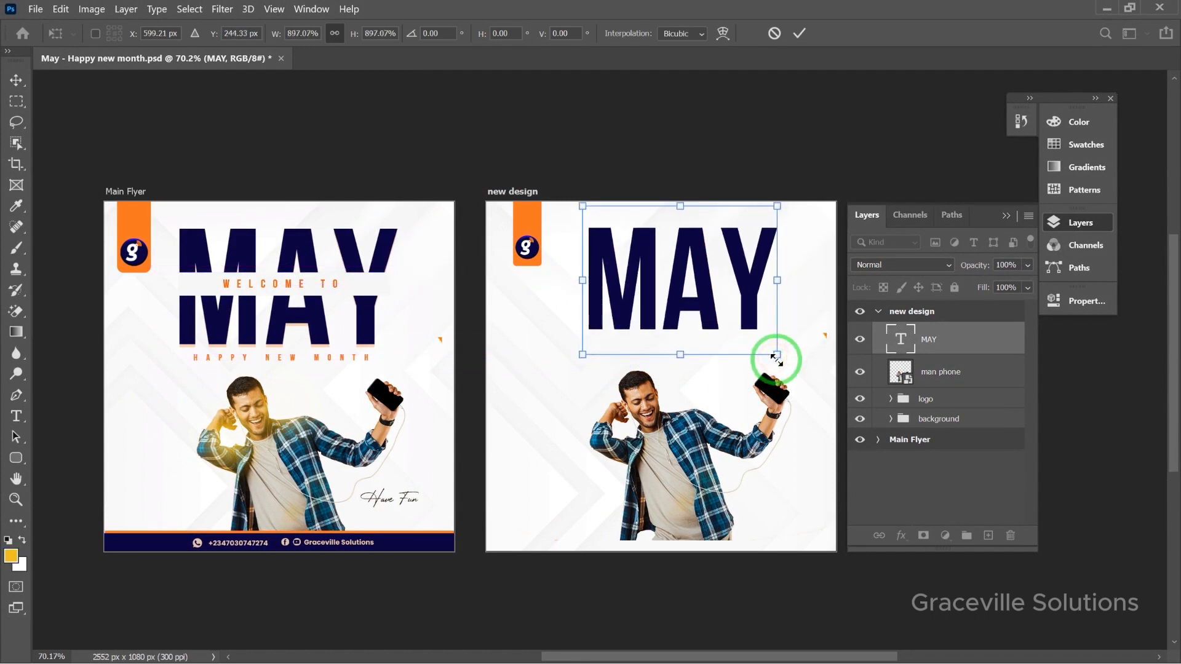
pyautogui.press('Return')
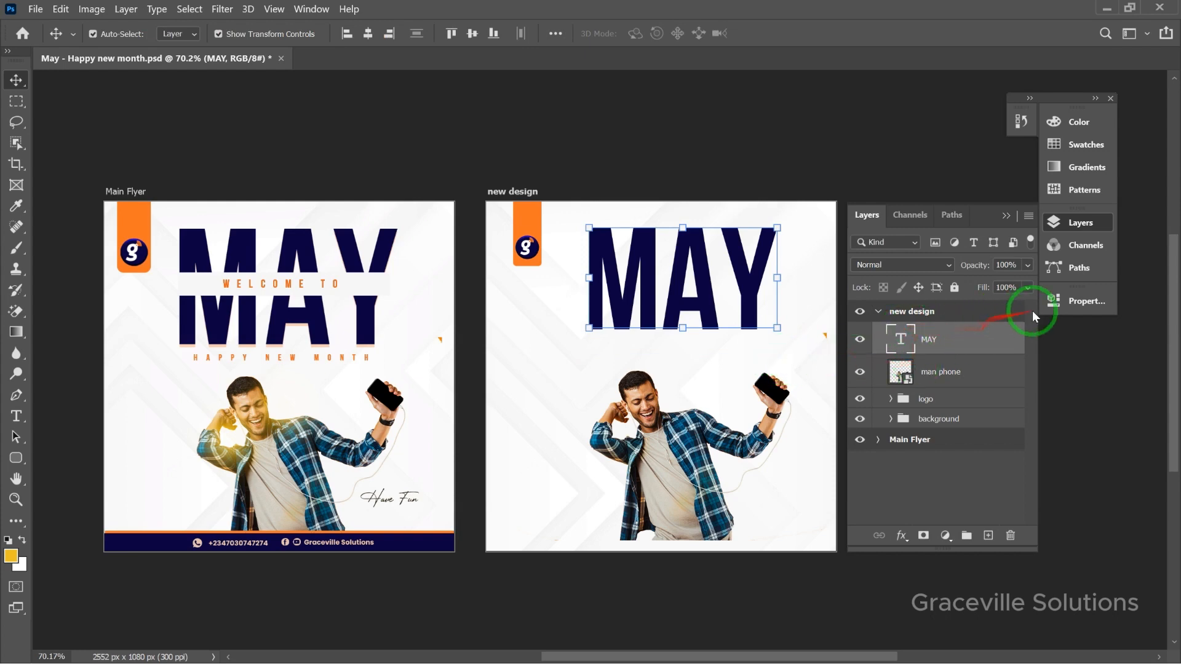
# - Set the MAY text's tracking to 25
pyautogui.click(1085, 303)
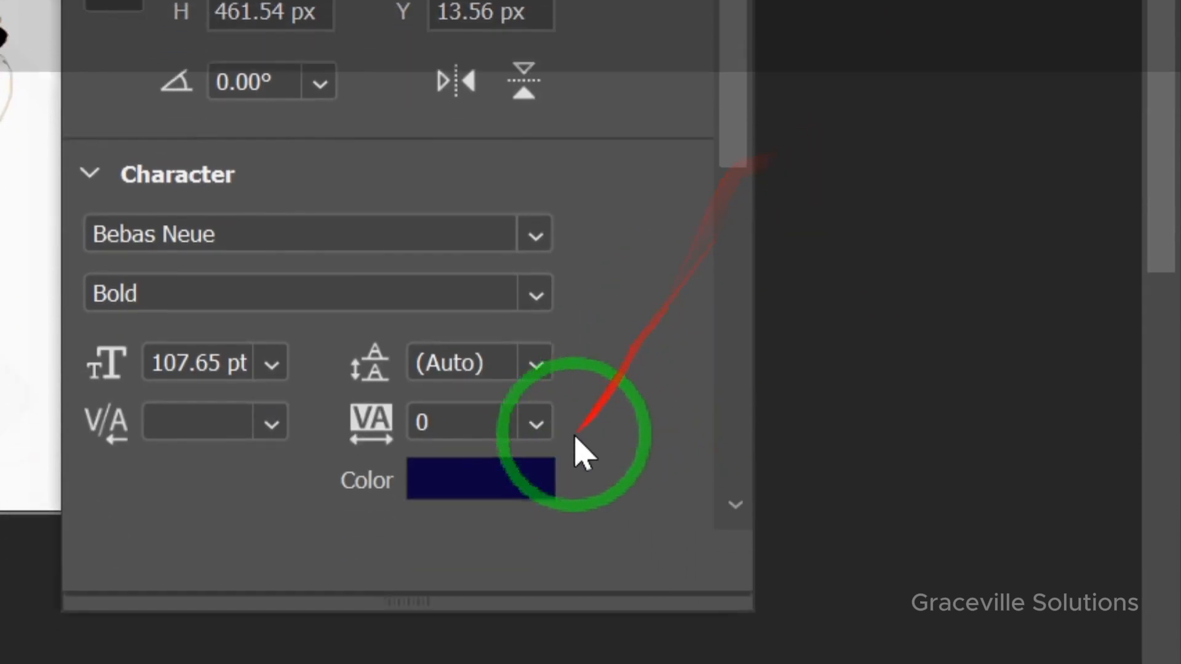
pyautogui.click(536, 423)
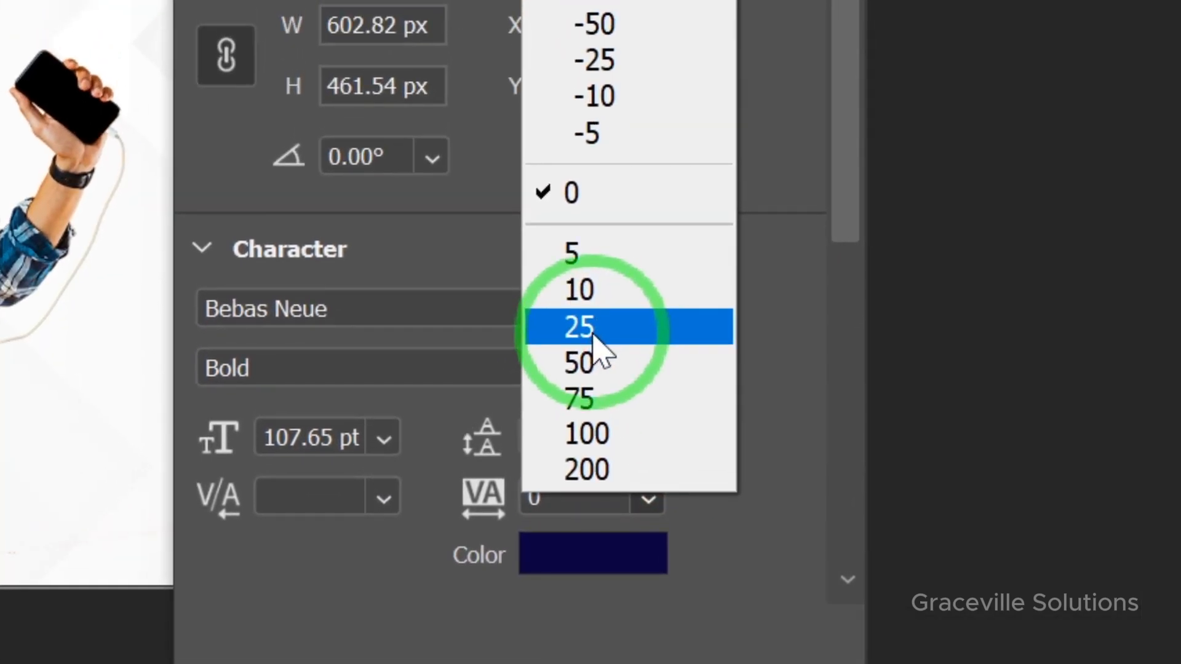
pyautogui.click(593, 335)
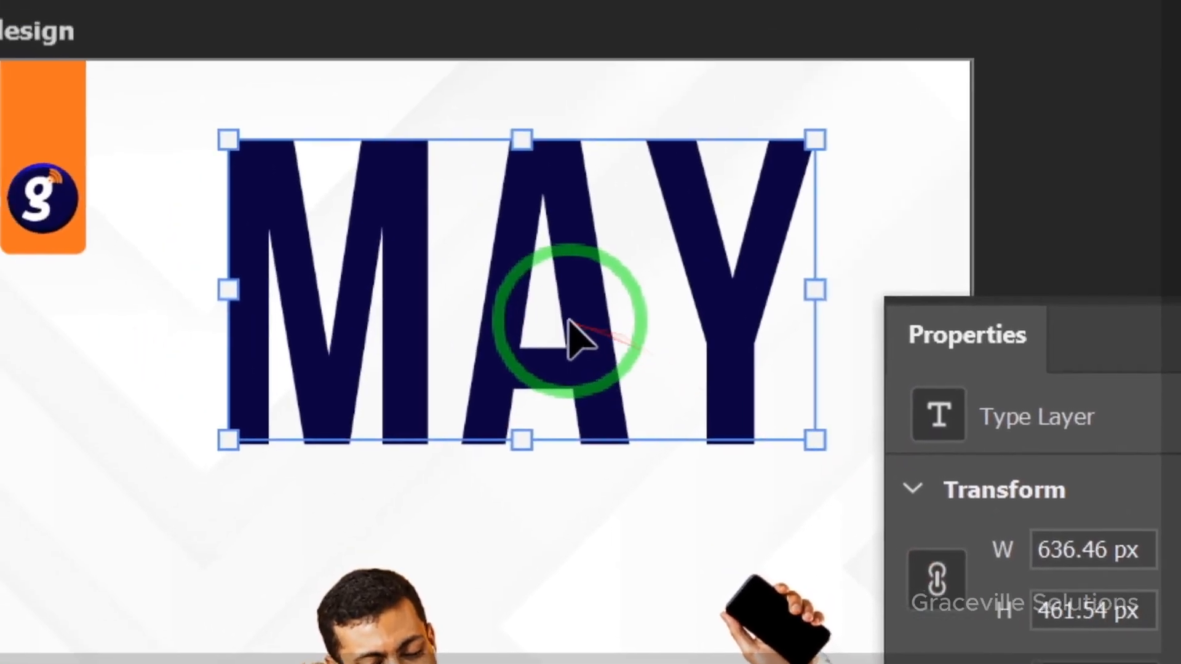
# - Reposition the MAY text above the man at about X 252 px, Y 17 px
pyautogui.moveTo(574, 335); pyautogui.dragTo(591, 338)
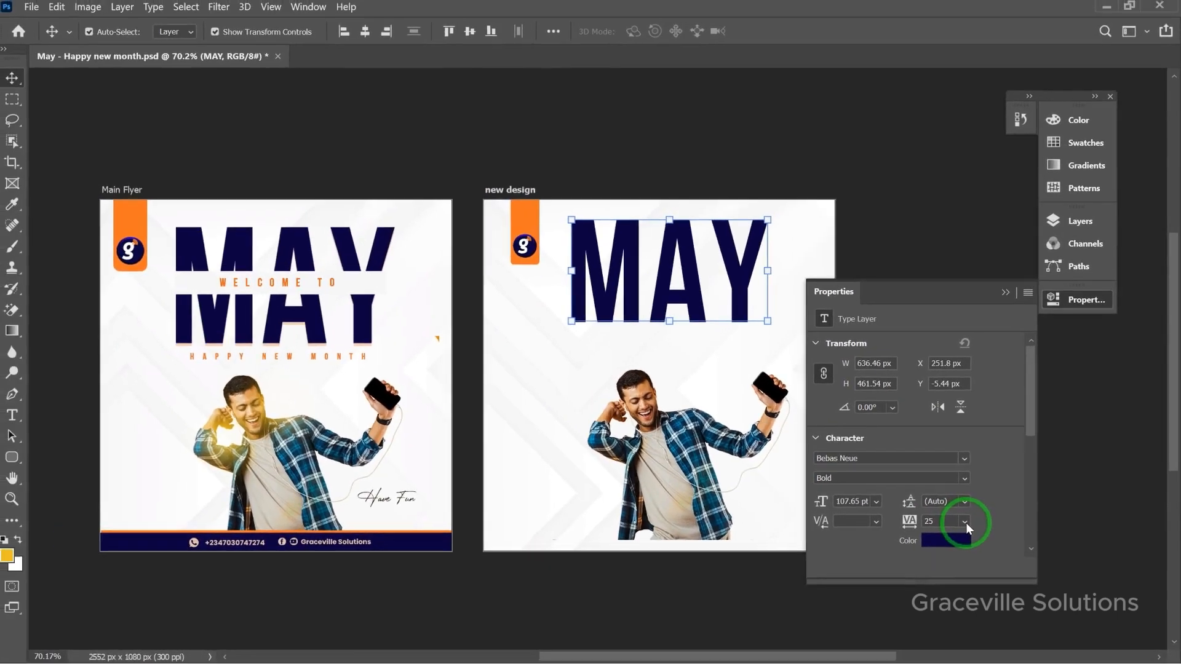
pyautogui.moveTo(696, 312)
pyautogui.mouseDown()
pyautogui.moveTo(706, 308)
pyautogui.moveTo(694, 313)
pyautogui.mouseUp()
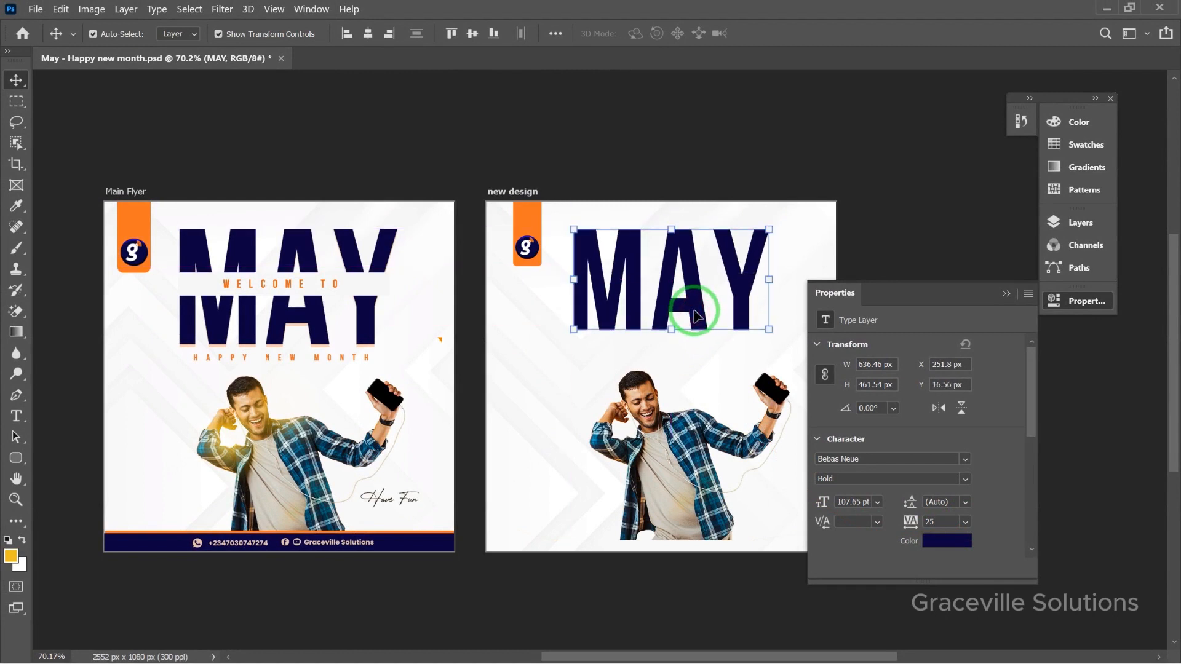
pyautogui.keyDown('alt'); pyautogui.scroll(2, 693, 310); pyautogui.keyUp('alt')
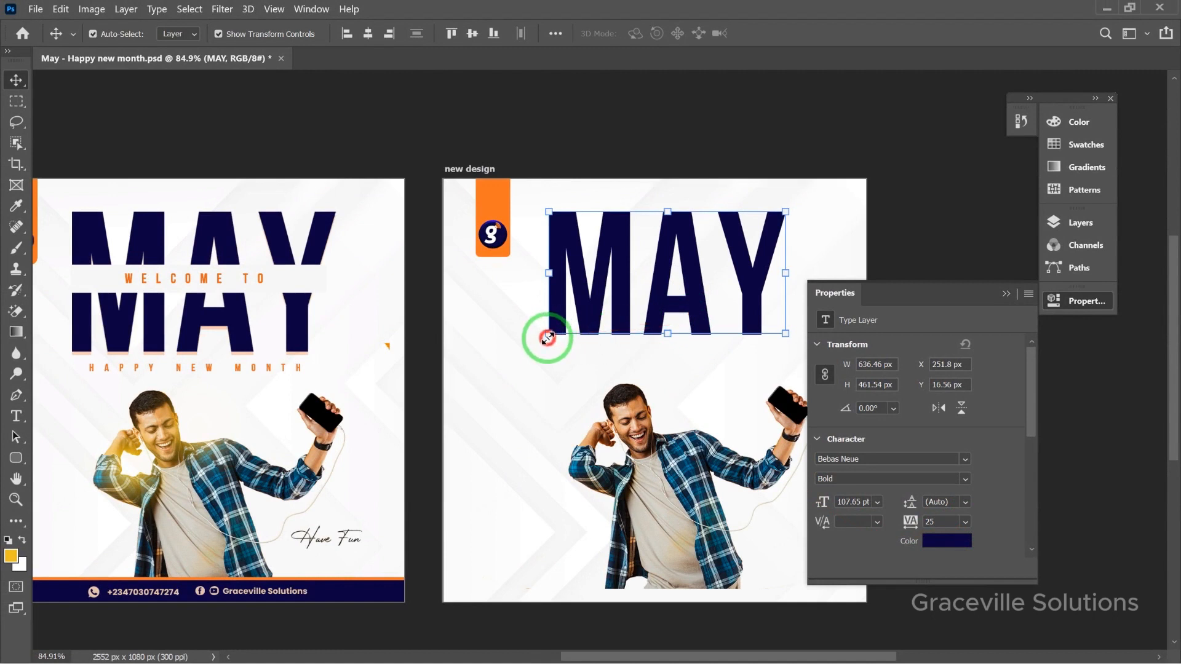
# - Enlarge the MAY text to about 653 × 473 px and place it at about X 222 px, Y 35 px
pyautogui.moveTo(547, 338); pyautogui.dragTo(544, 347)
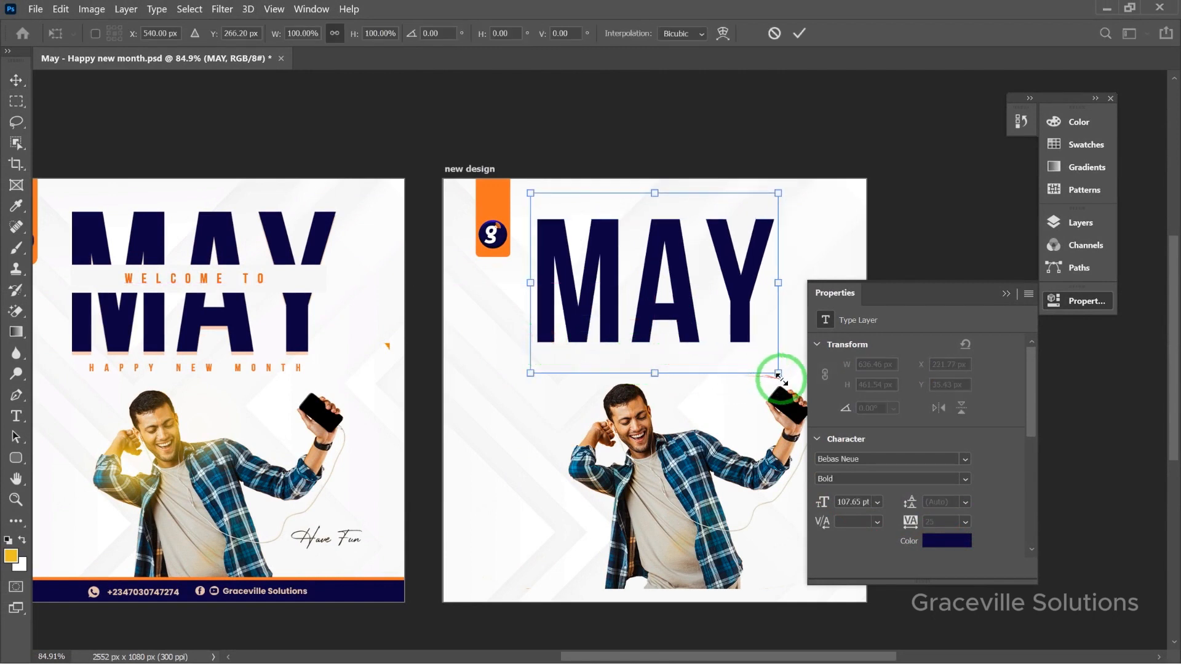
pyautogui.moveTo(778, 376); pyautogui.dragTo(786, 382)
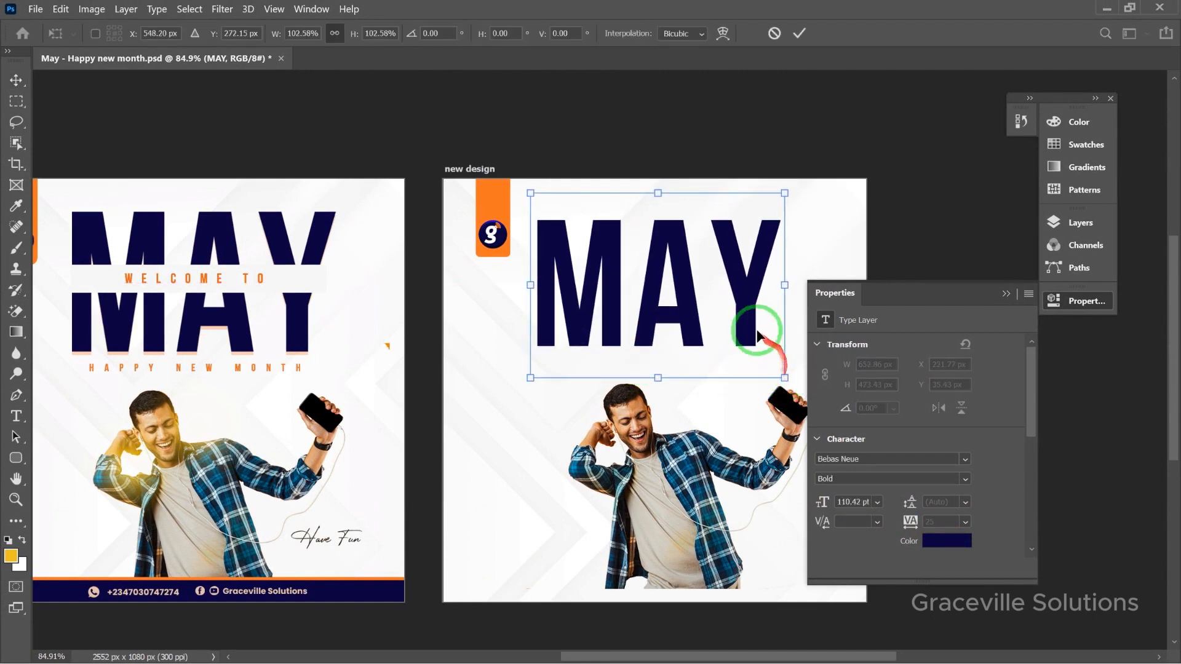
pyautogui.click(799, 32)
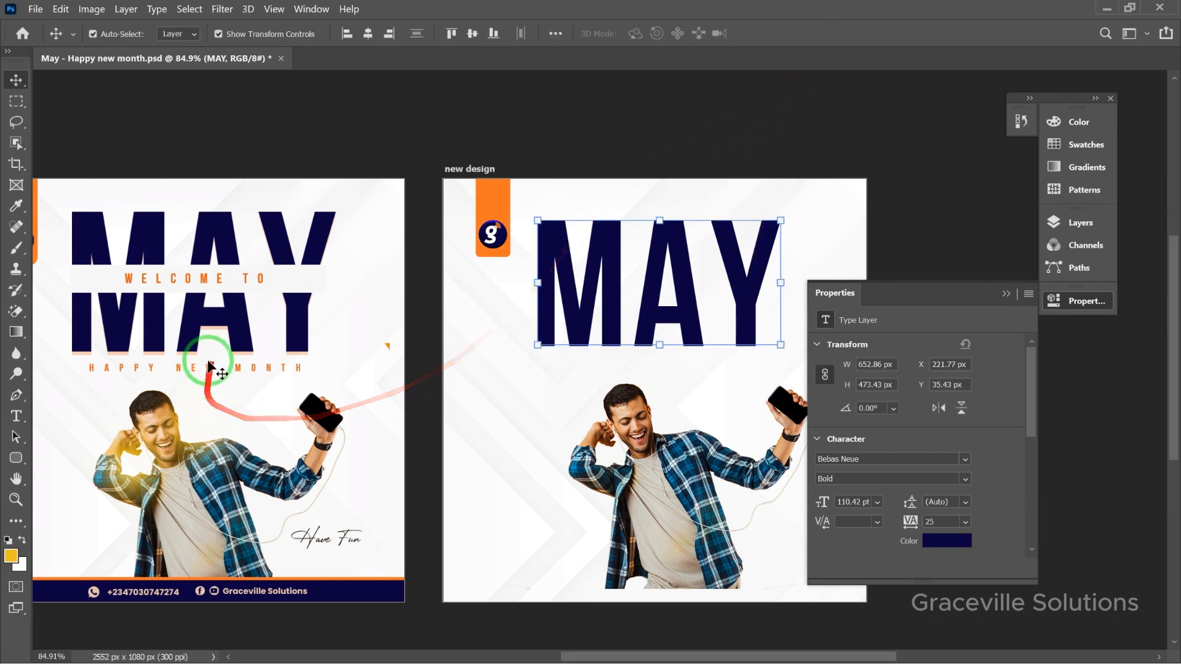
# - Group the MAY text layer and name the group "Mmain caption"
pyautogui.scroll(-2, 207, 278)
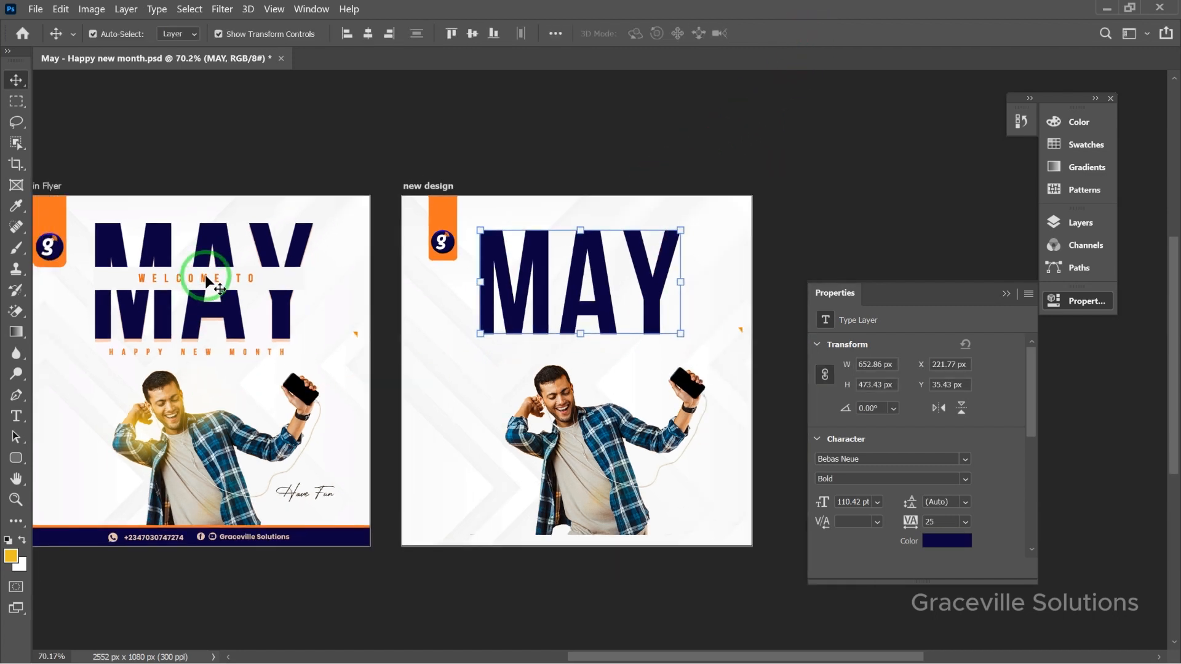
pyautogui.click(1080, 225)
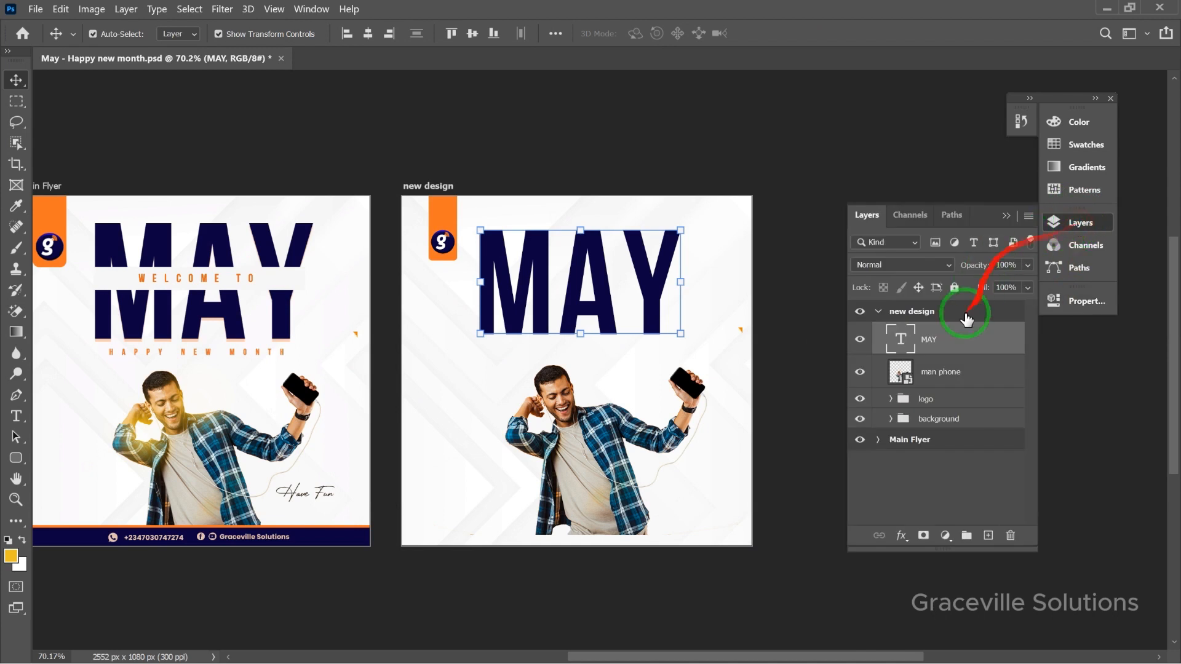
pyautogui.hotkey('ctrl', 'g')
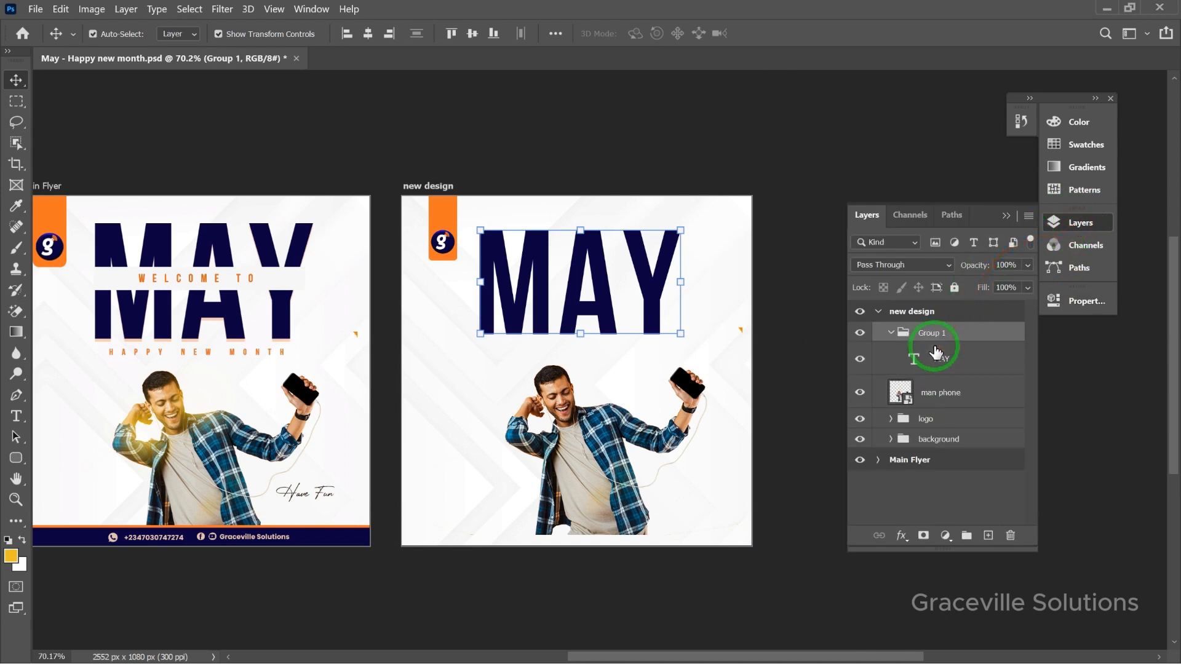
pyautogui.click(890, 333)
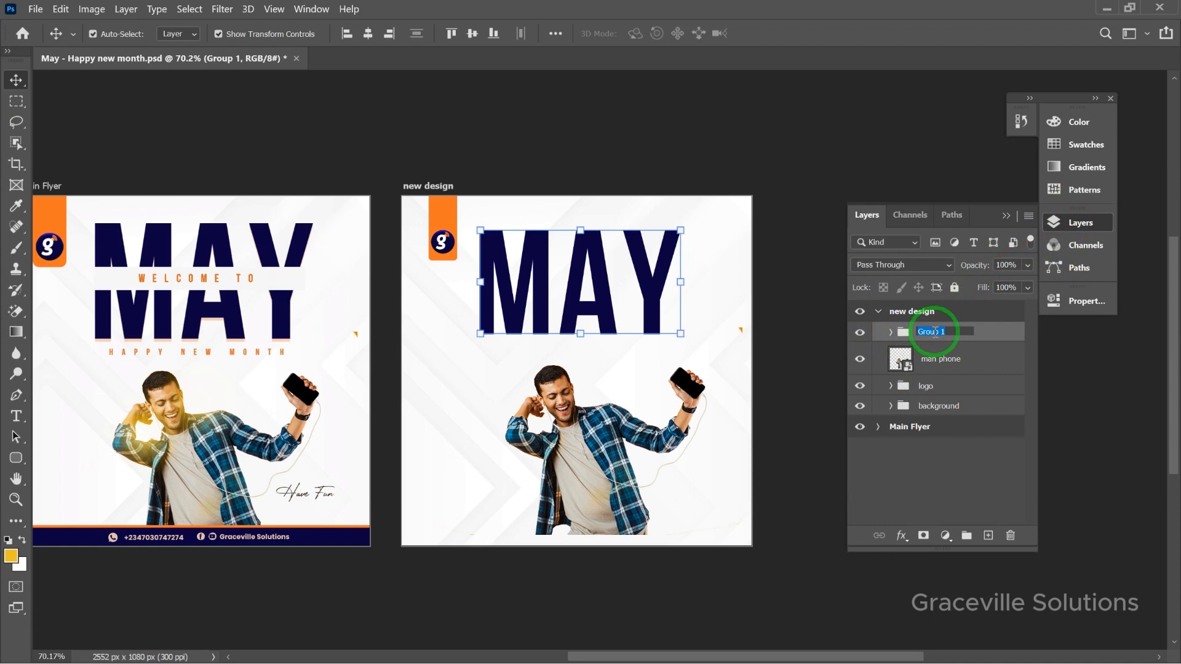
pyautogui.click(296, 261)
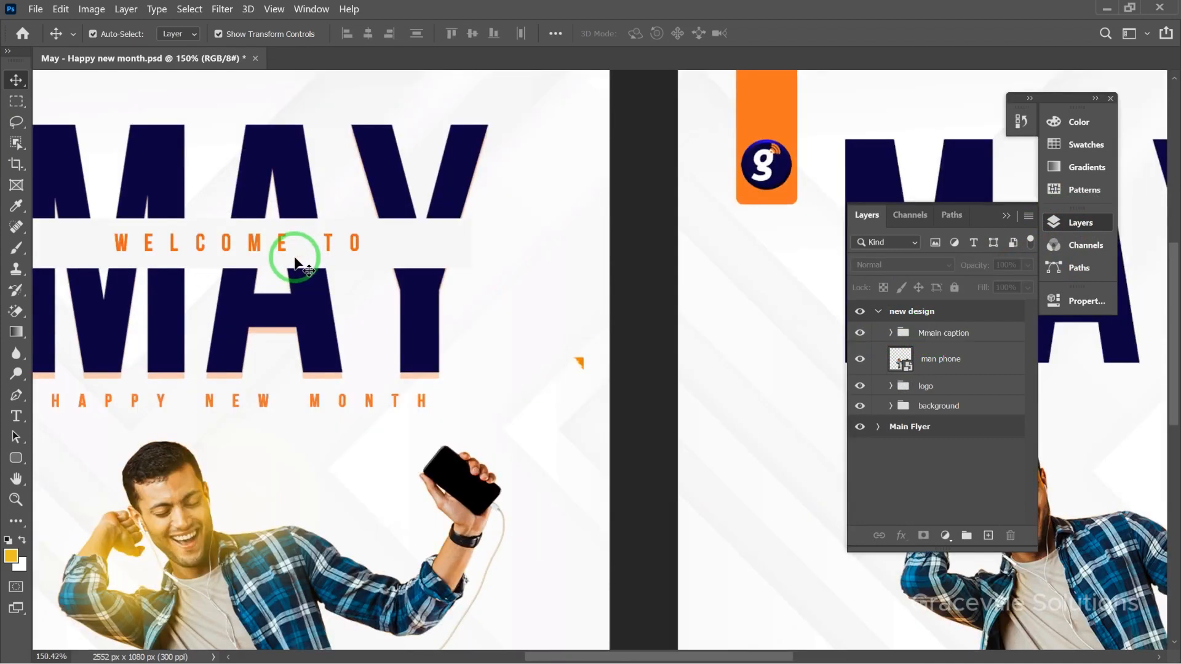
# - Enlarge the MAY text on the new design artboard to about 723 × 524 px, matching the Main Flyer headline
pyautogui.scroll(-3, 301, 275)
pyautogui.moveTo(308, 293); pyautogui.dragTo(330, 282)
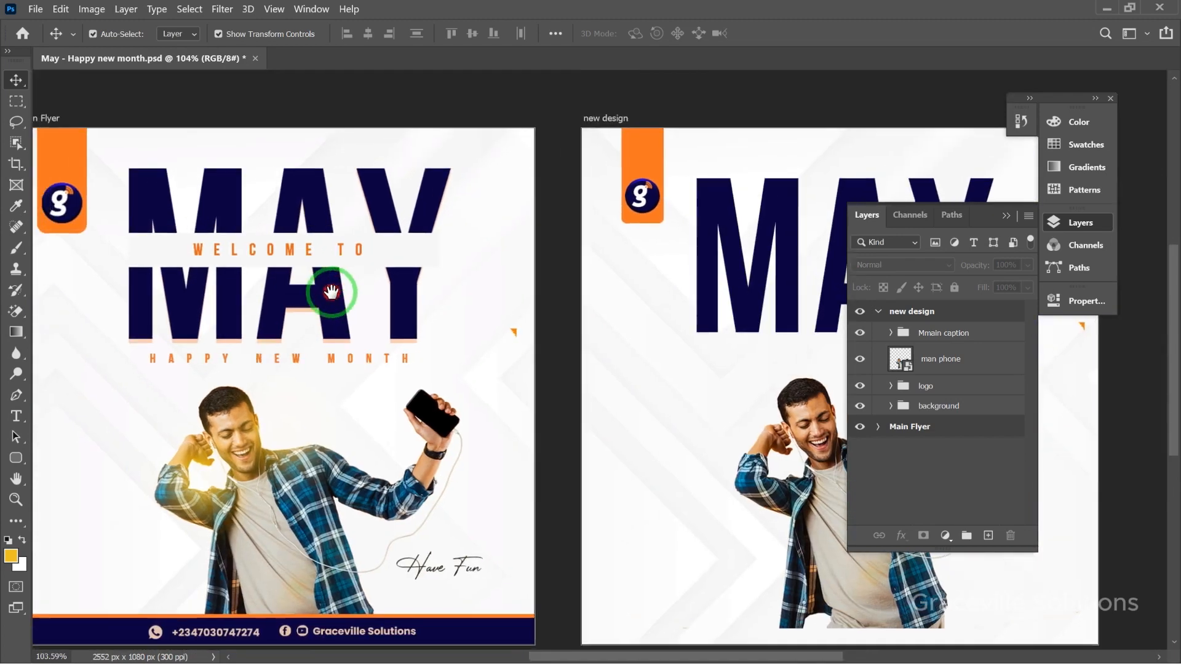
pyautogui.scroll(-2, 264, 256)
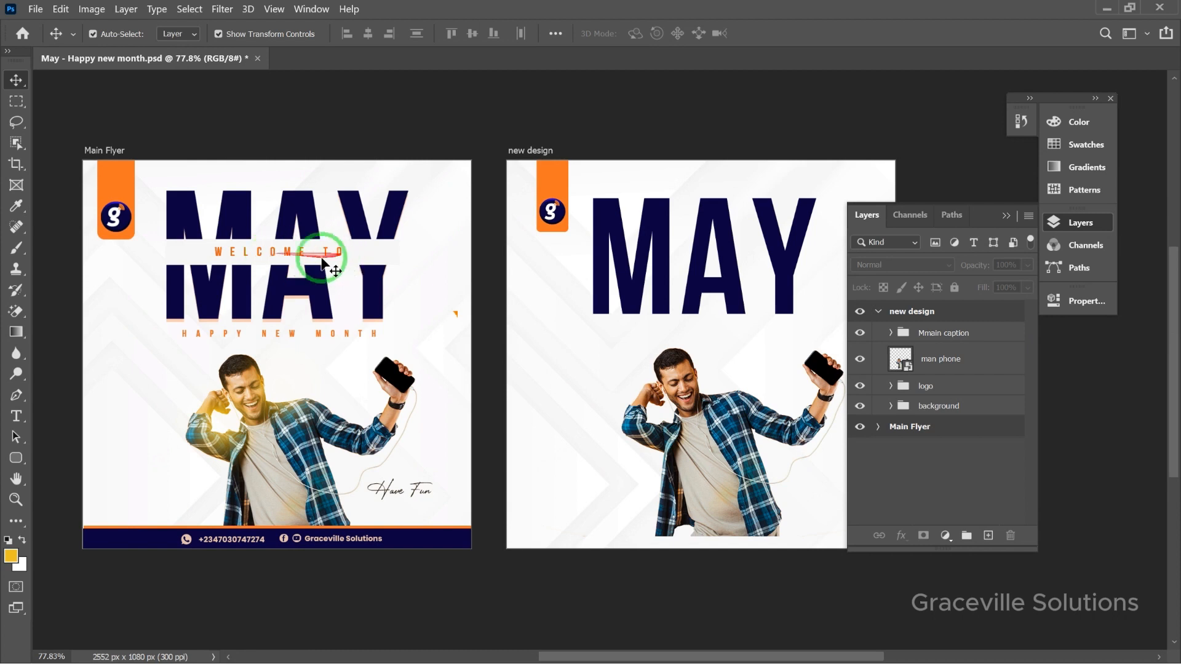
pyautogui.scroll(1, 267, 257)
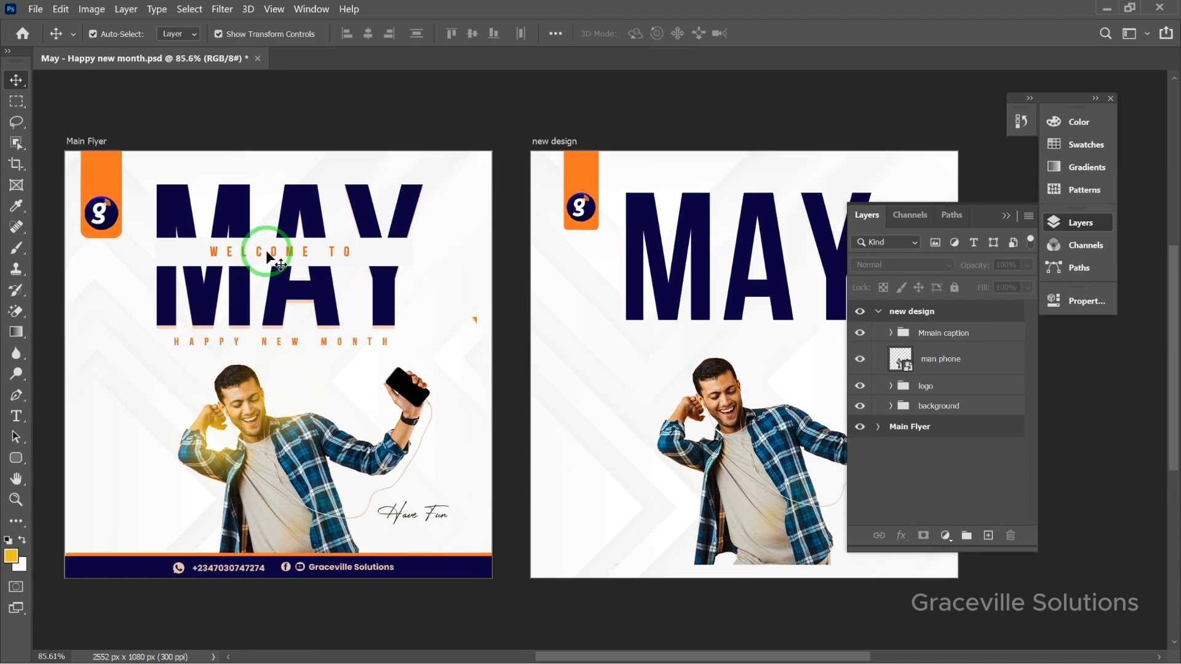
pyautogui.scroll(-1, 267, 257)
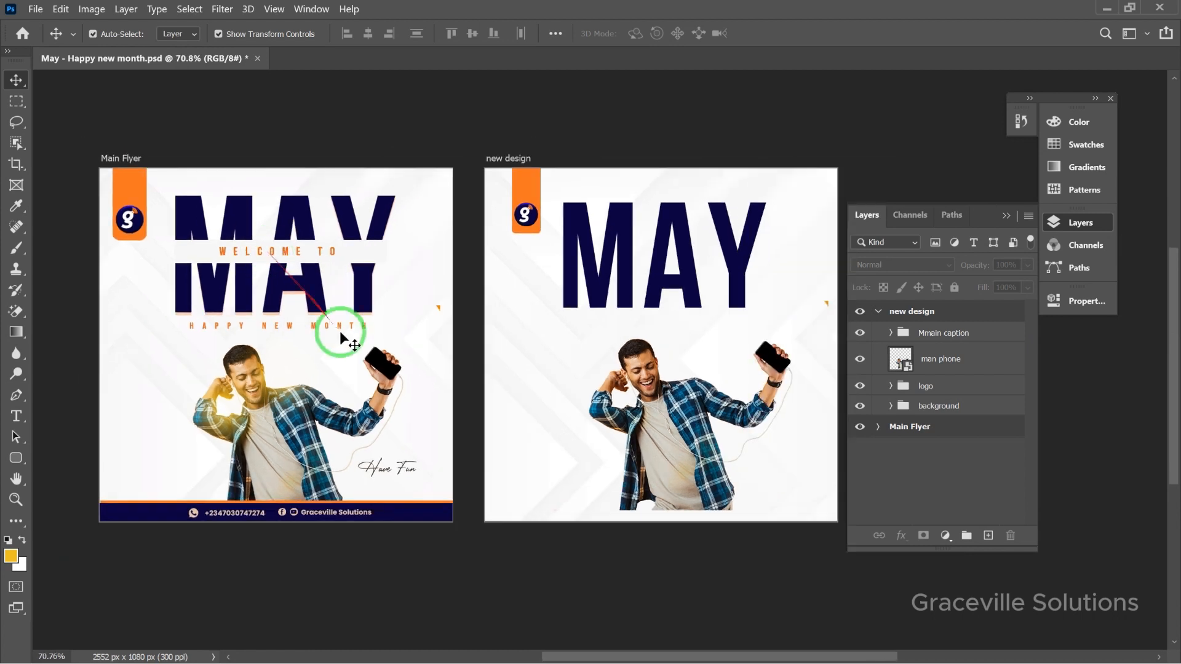
pyautogui.click(740, 257)
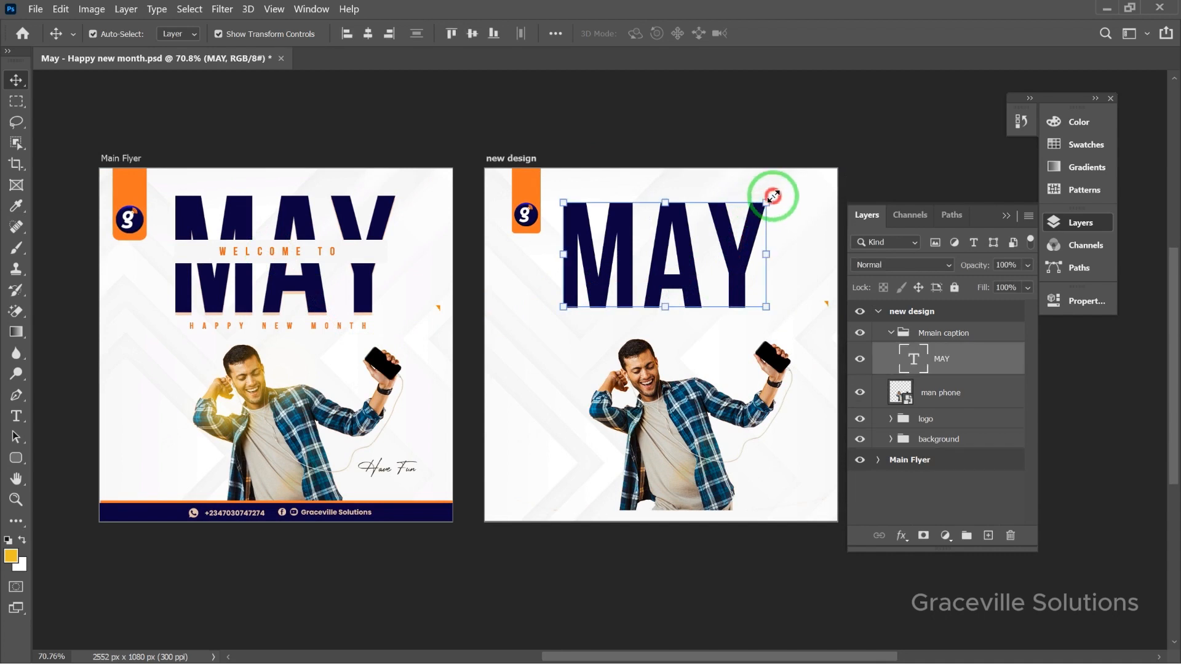
pyautogui.moveTo(773, 196); pyautogui.dragTo(781, 192)
pyautogui.moveTo(566, 332); pyautogui.dragTo(550, 338)
pyautogui.moveTo(779, 337); pyautogui.dragTo(790, 349)
pyautogui.press('Return')
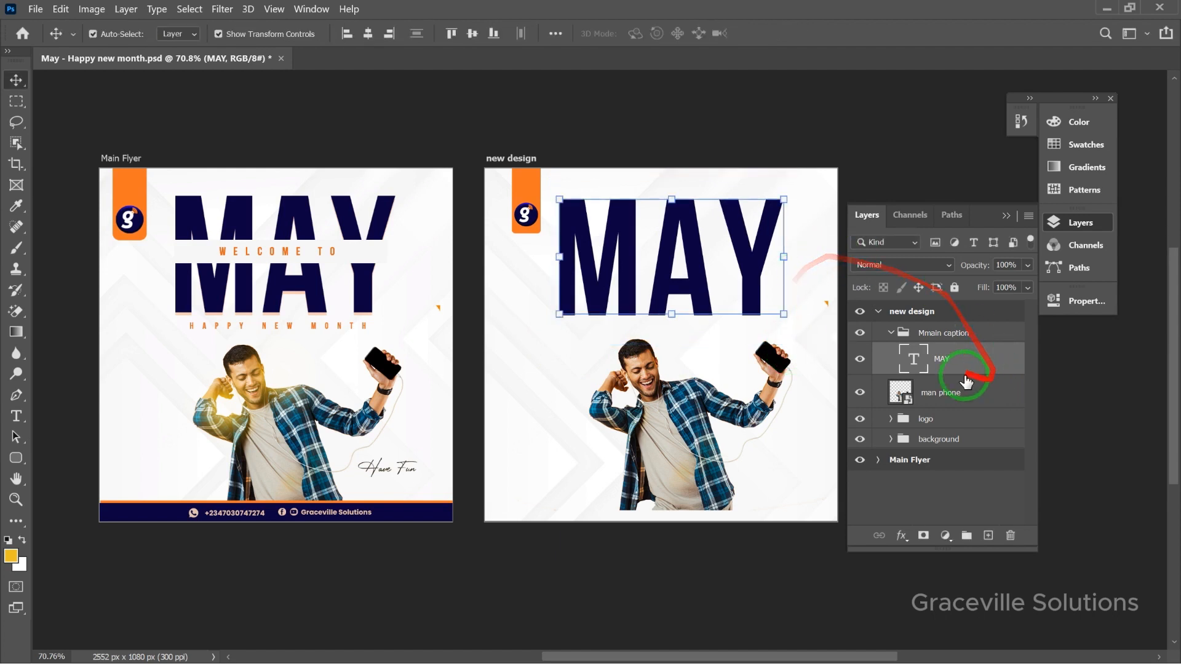
# - Draw a rectangle of about 703 × 70 px across the middle of the MAY text with the Rectangle tool
pyautogui.click(891, 335)
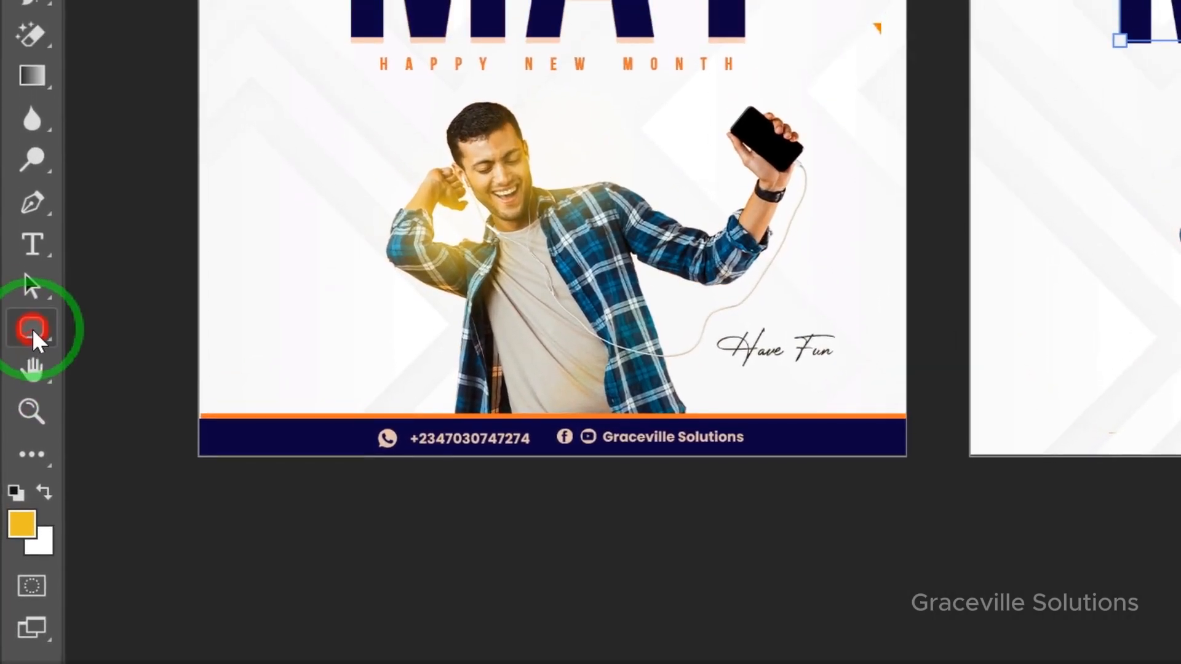
pyautogui.click(32, 328)
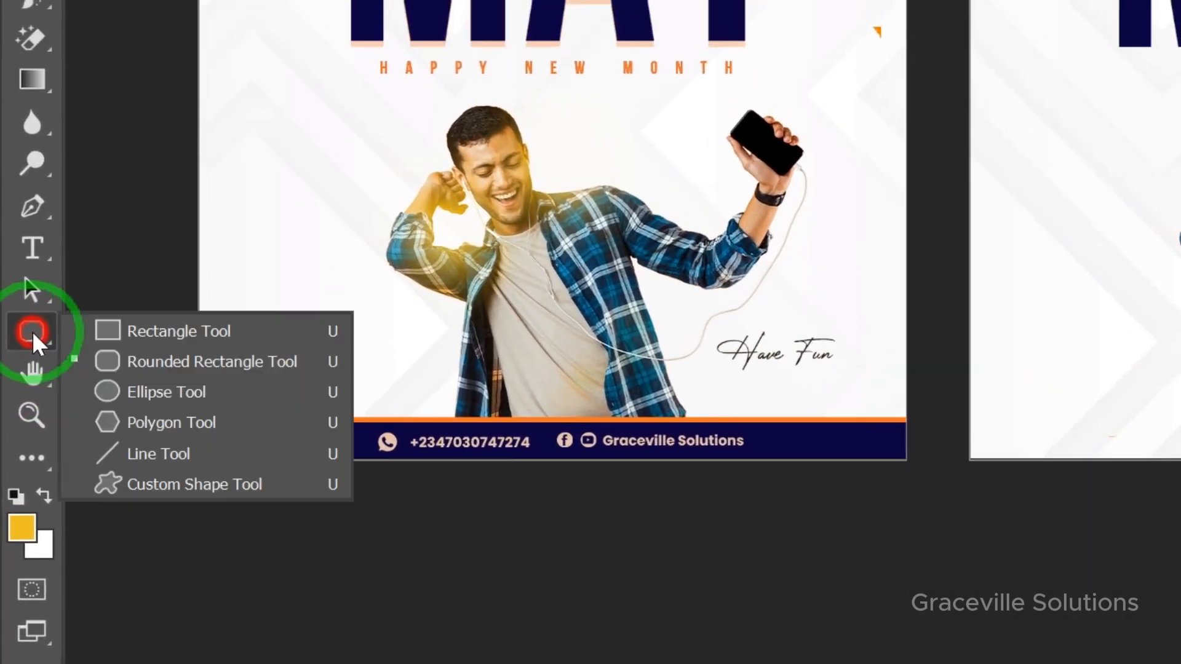
pyautogui.click(153, 326)
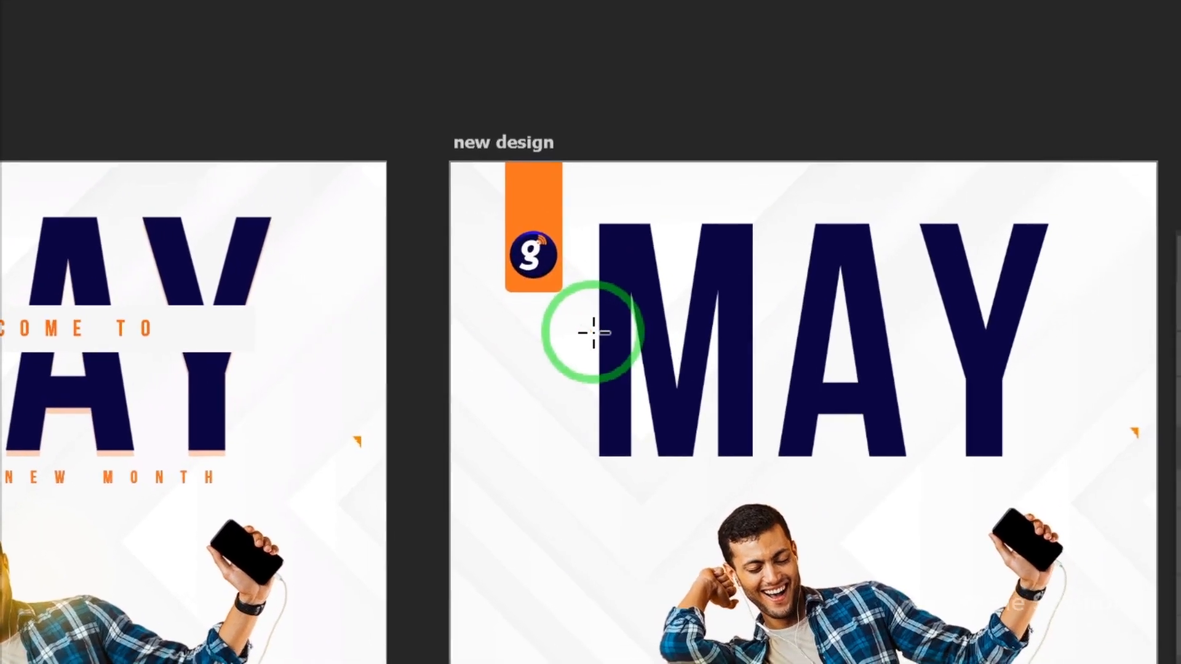
pyautogui.moveTo(591, 332); pyautogui.dragTo(630, 329)
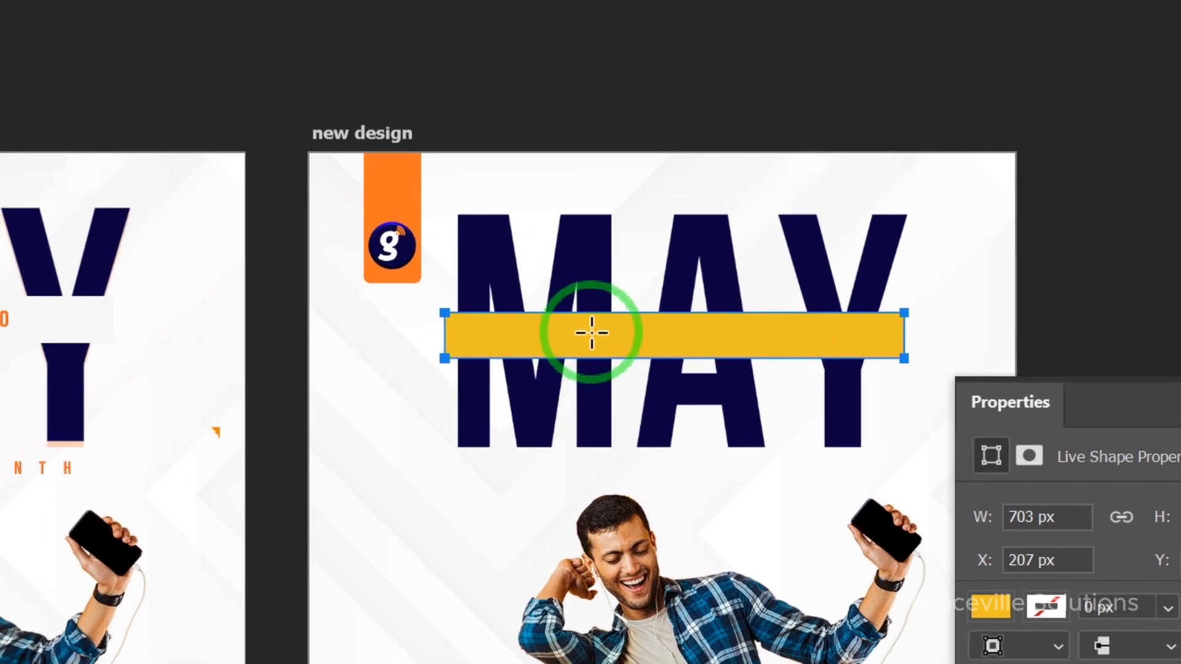
pyautogui.press('v')
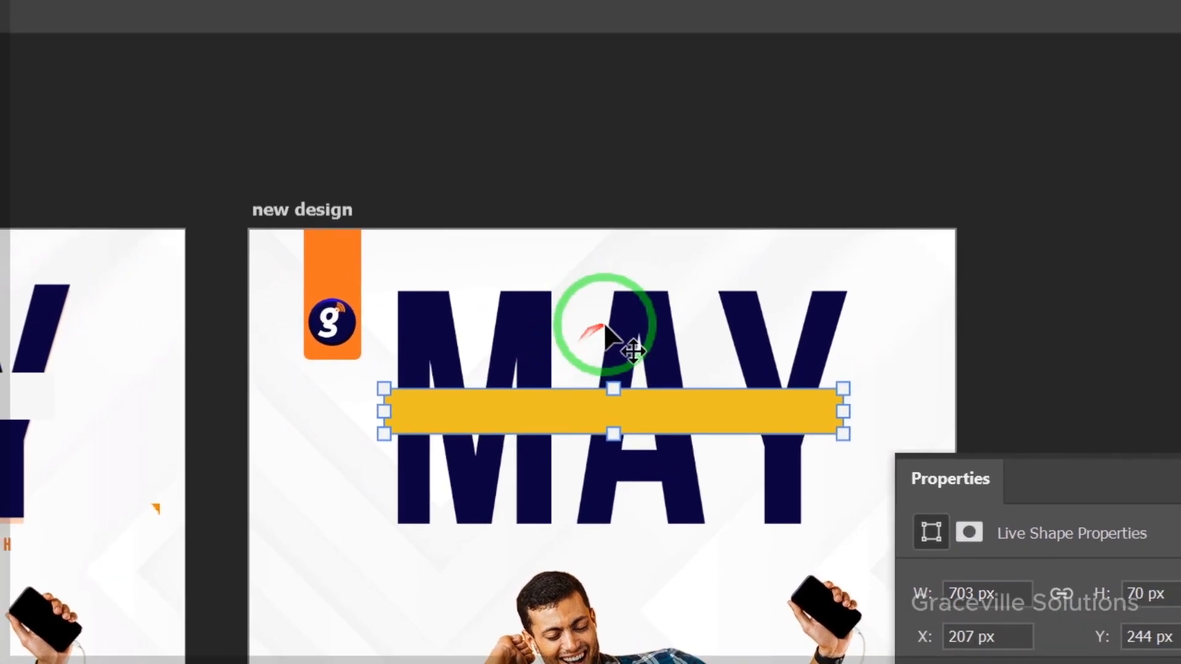
# - Change the rectangle's fill to the near-white colour sampled from the new design artboard's background
pyautogui.click(680, 262)
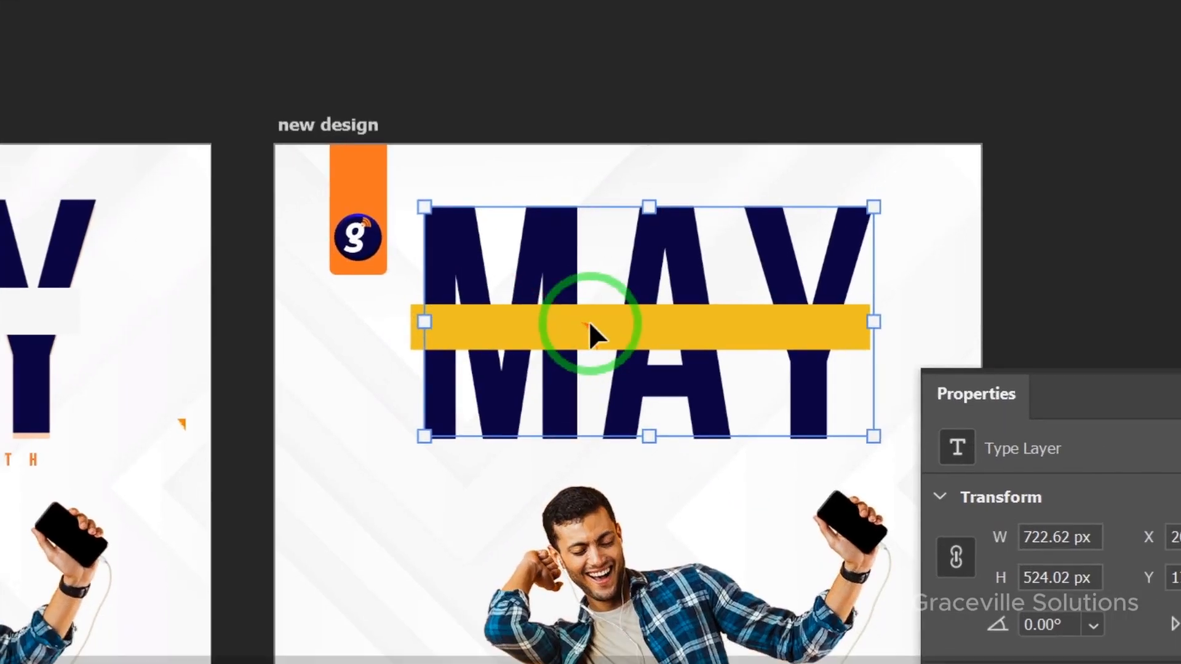
pyautogui.click(595, 334)
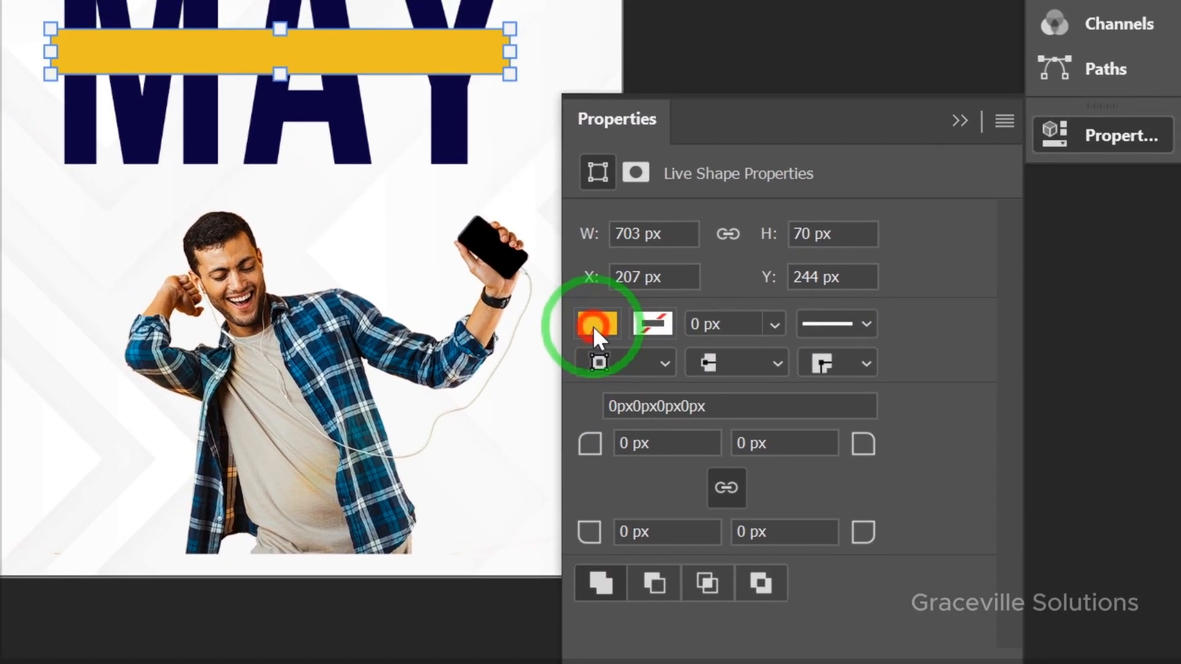
pyautogui.click(706, 295)
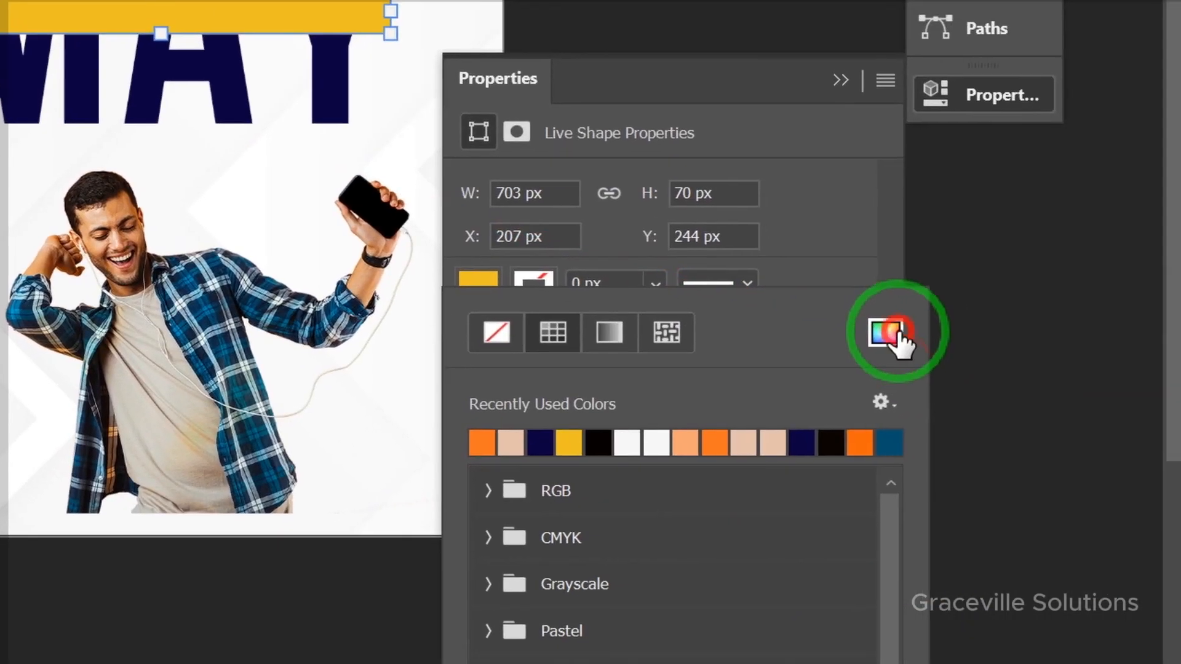
pyautogui.click(1046, 387)
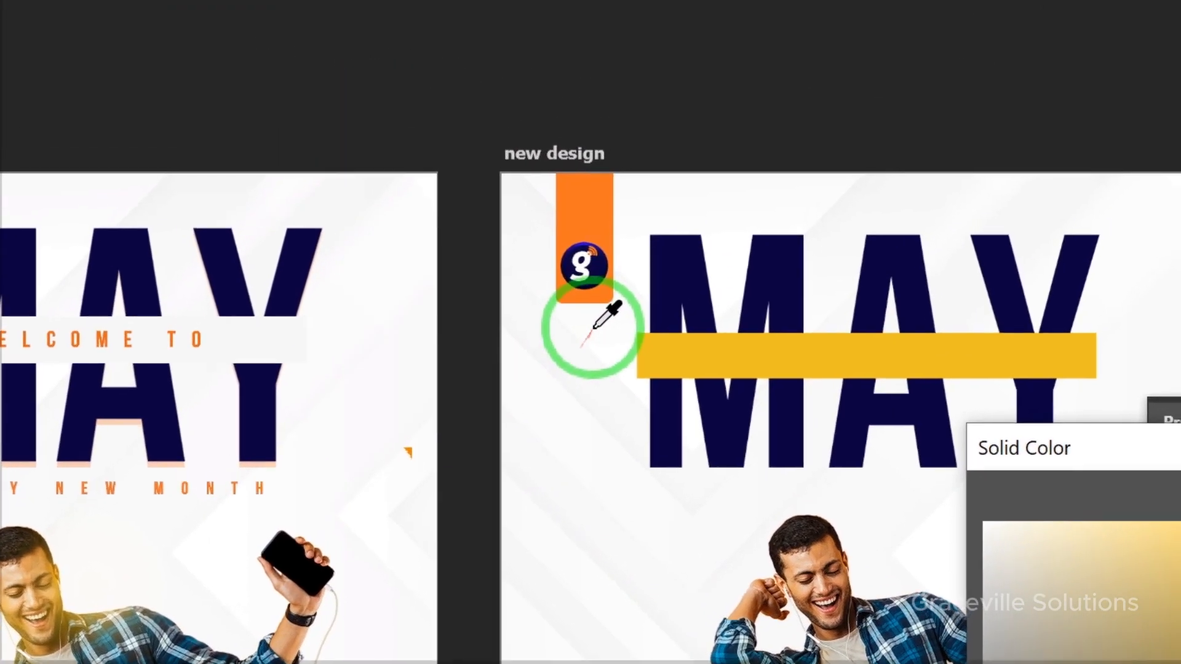
pyautogui.click(592, 332)
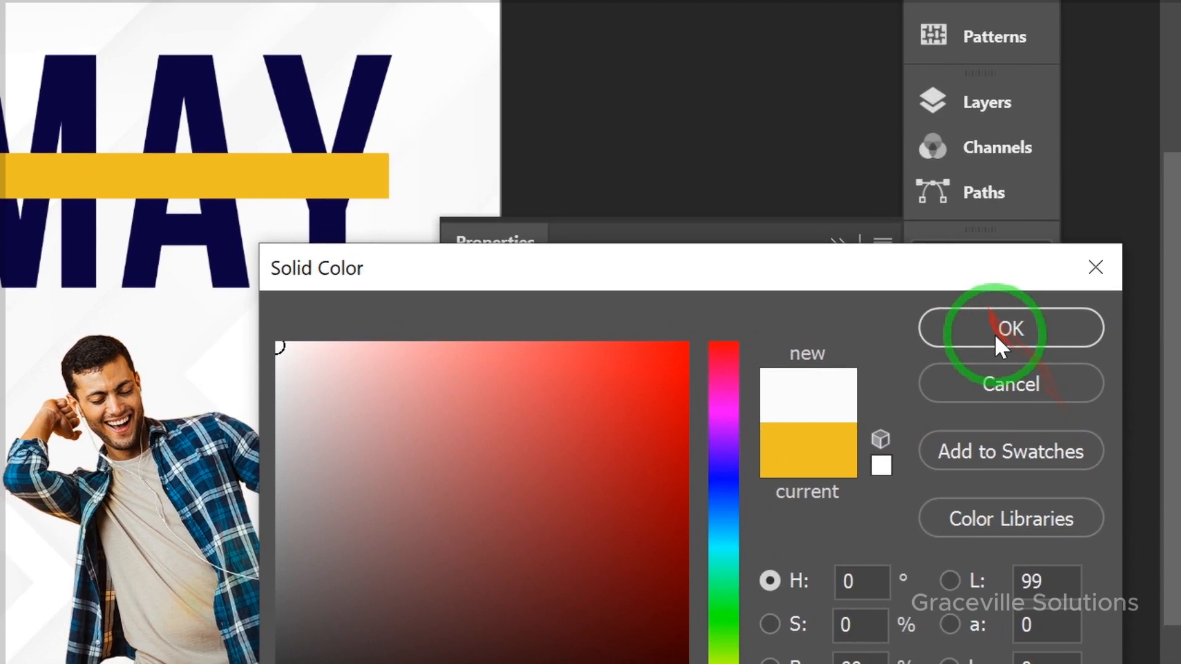
pyautogui.click(1101, 264)
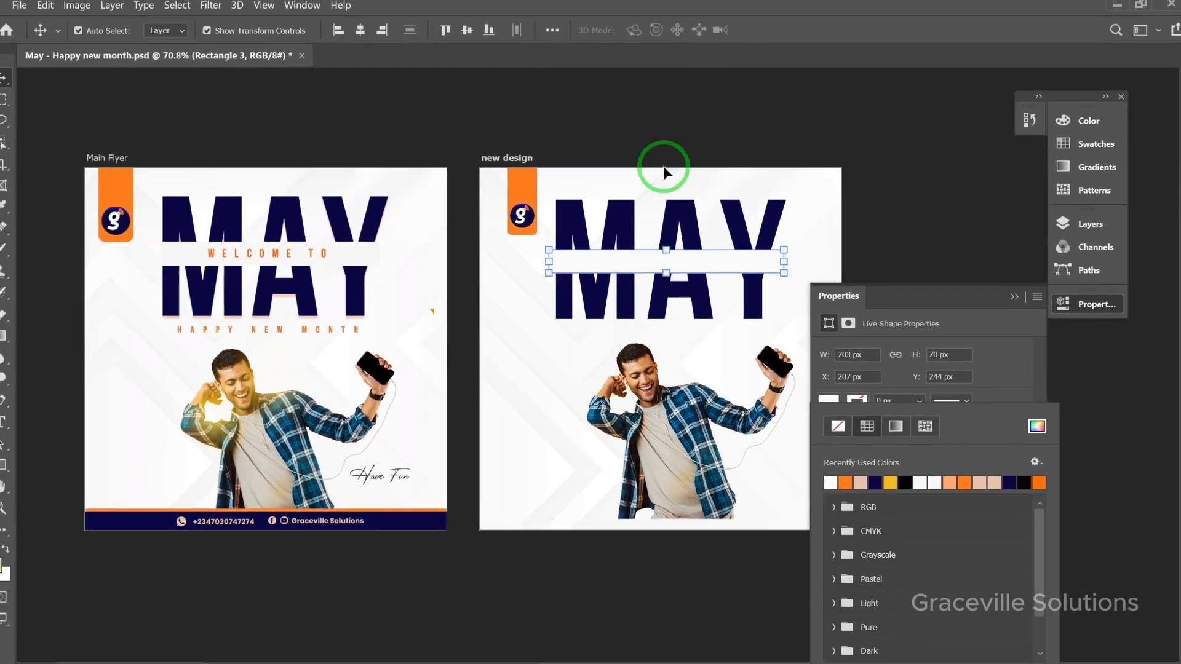
pyautogui.click(627, 197)
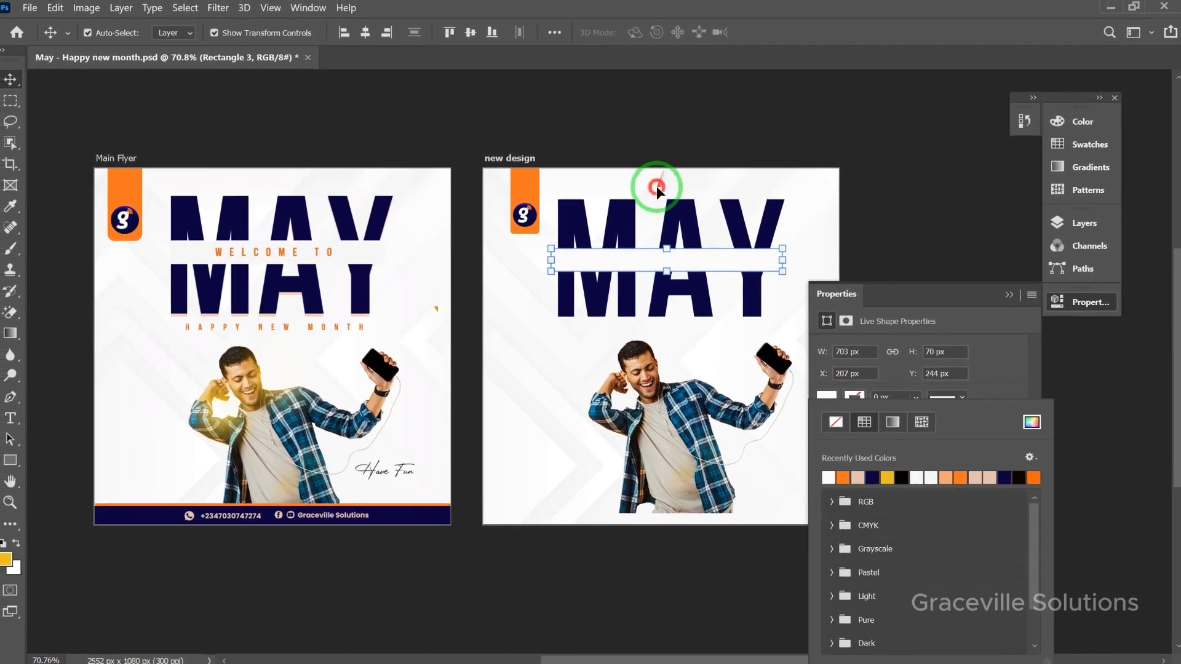
# - Move the white rectangle up across the MAY text to about X 214 px, Y 219 px
pyautogui.scroll(-3, 575, 234)
pyautogui.click(655, 152)
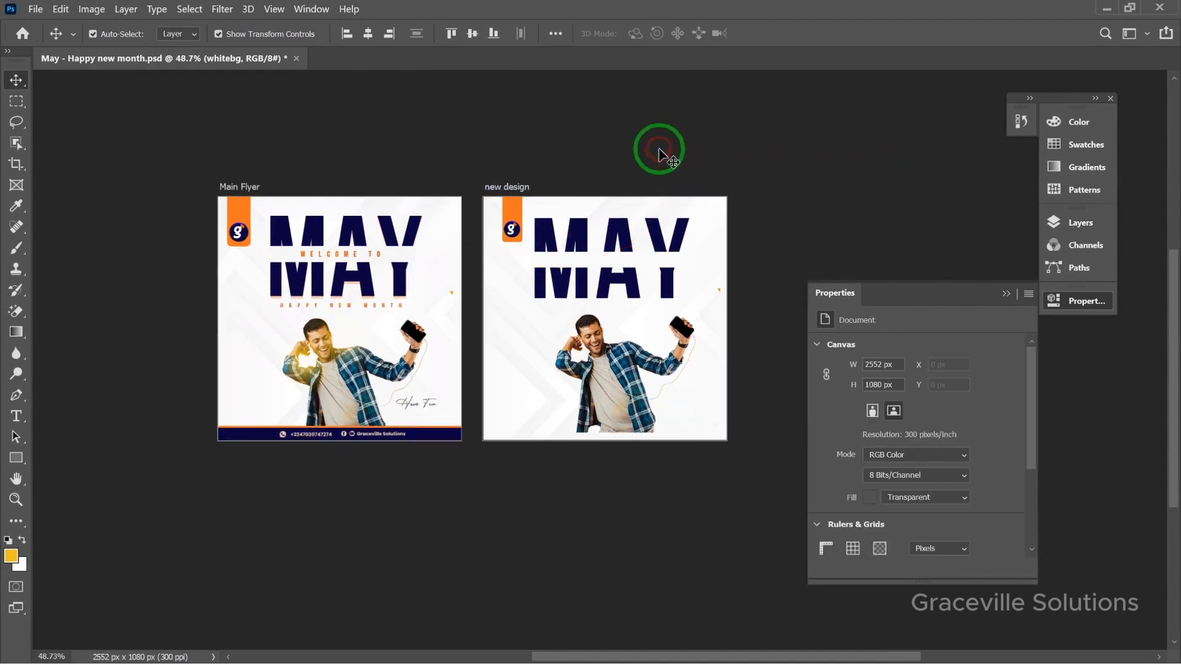
pyautogui.scroll(2, 654, 154)
pyautogui.scroll(1, 653, 154)
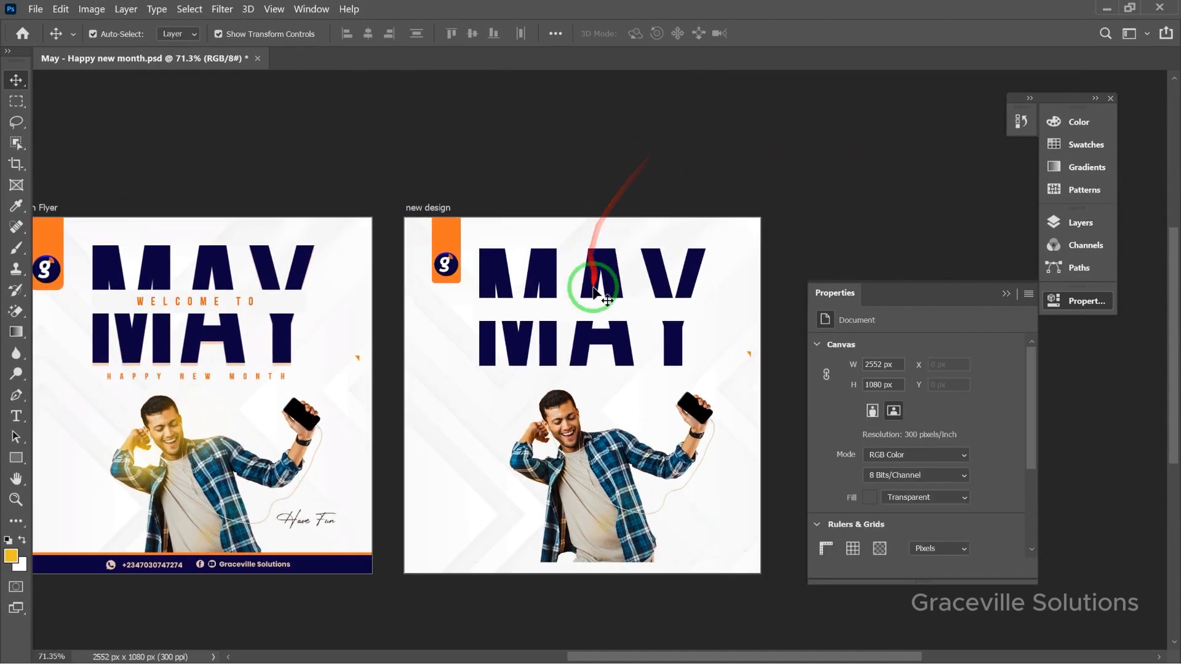
pyautogui.scroll(1, 593, 288)
pyautogui.scroll(-2, 585, 313)
pyautogui.moveTo(601, 315); pyautogui.dragTo(603, 305)
pyautogui.click(621, 204)
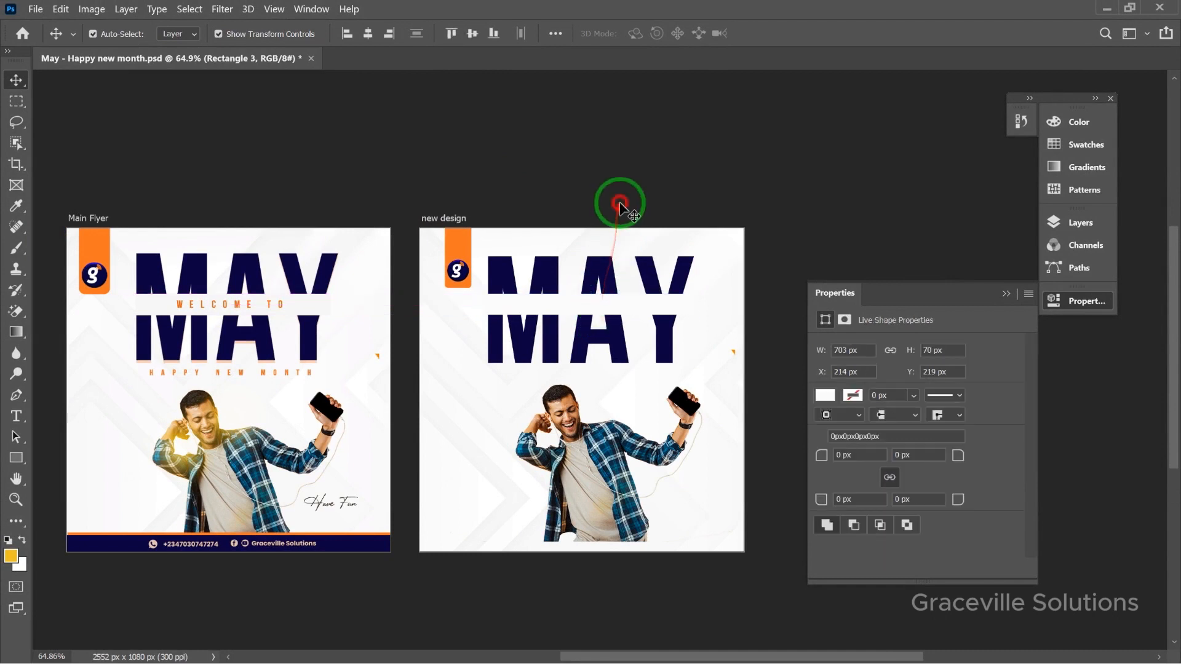
# - Nudge the white rectangle and the Mmain caption group together slightly to the right, away from the logo tab
pyautogui.click(595, 282)
pyautogui.click(893, 455)
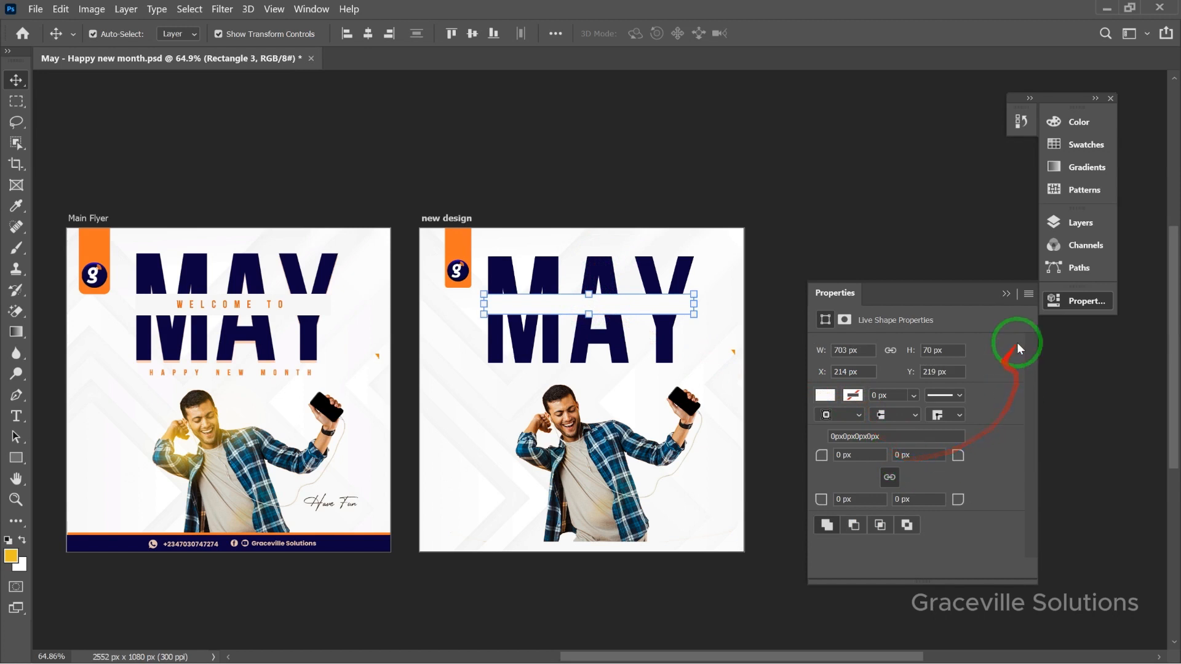
pyautogui.click(1082, 228)
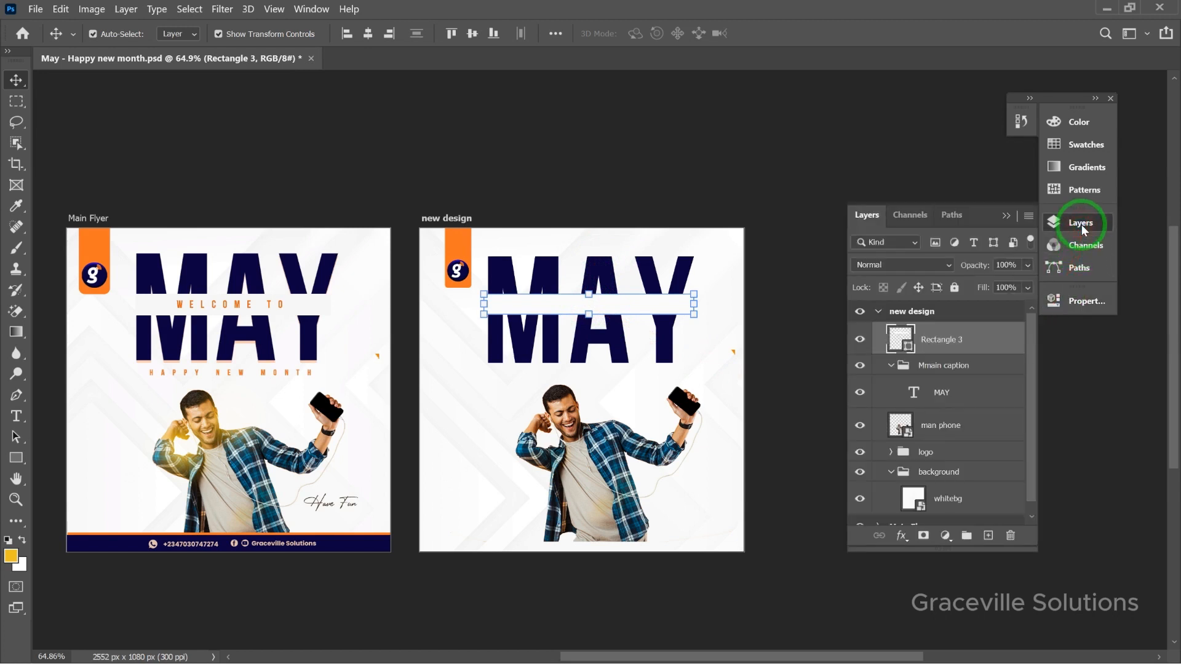
pyautogui.keyDown('shift'); pyautogui.click(949, 366); pyautogui.keyUp('shift')
pyautogui.press('Right')
pyautogui.press('Right')
pyautogui.press('Right')
pyautogui.press('Right')
pyautogui.press('Right')
pyautogui.press('Right')
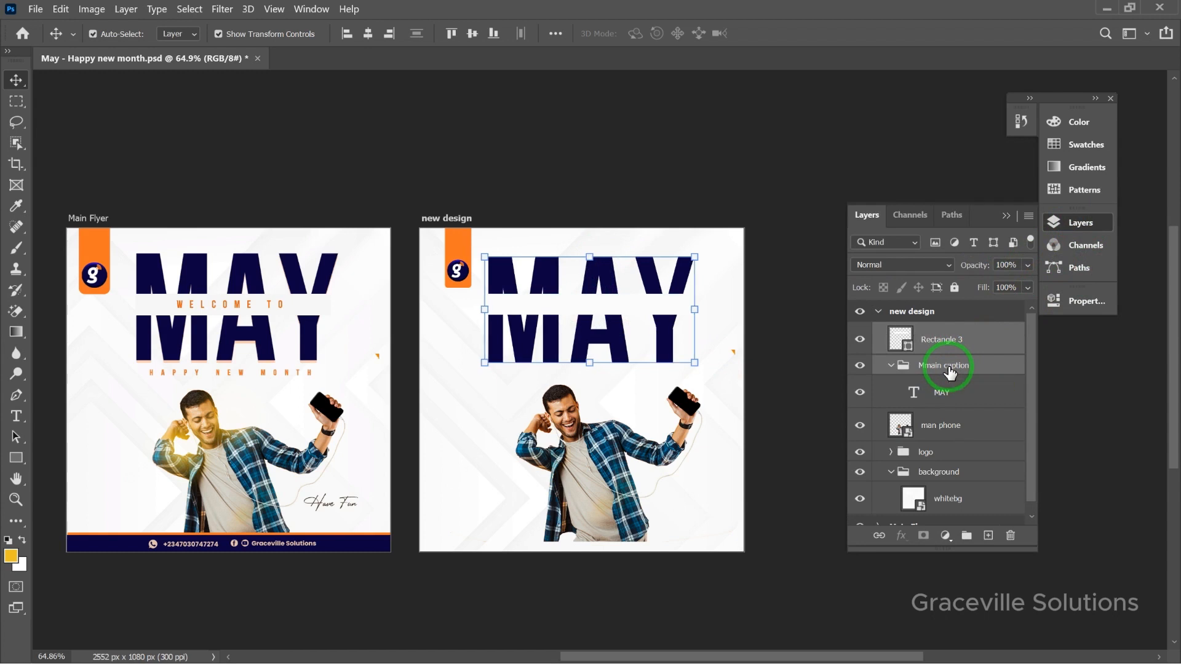
pyautogui.press('Right')
pyautogui.press('Right')
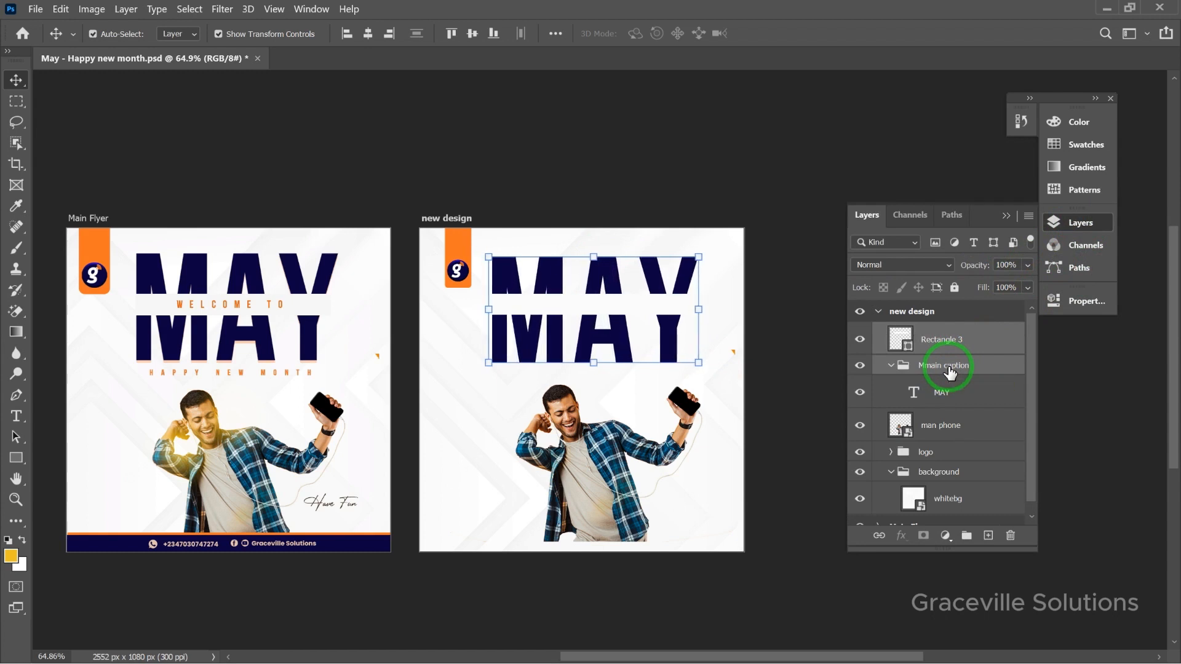
pyautogui.press('Right')
pyautogui.press('Right')
pyautogui.press('Right')
pyautogui.press('Right')
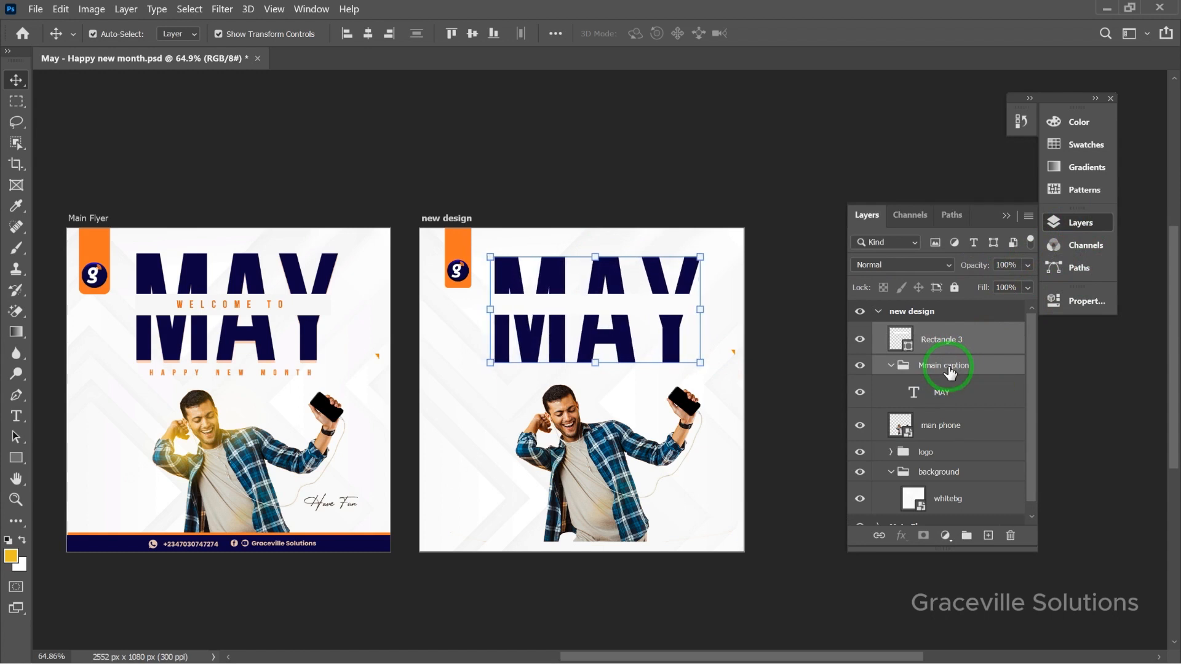
pyautogui.click(557, 98)
pyautogui.scroll(-1, 556, 145)
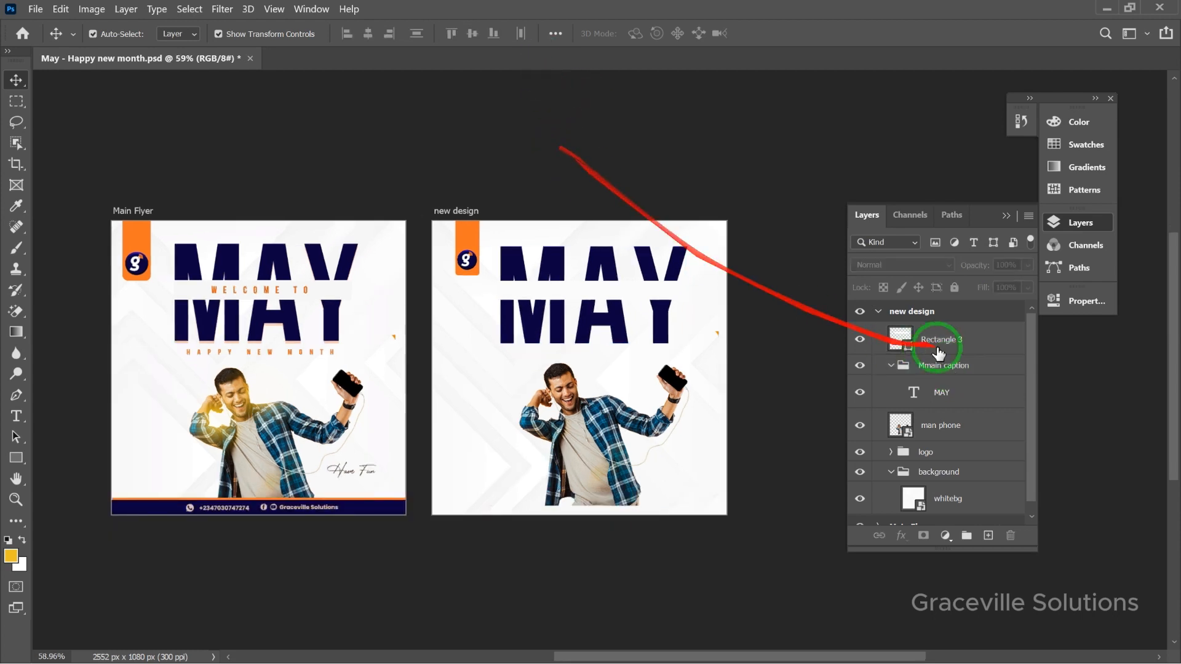
# - Add the text WELCOME TO in 12 pt Bebas Neue Bold just below the MAY headline on the new design artboard
pyautogui.click(893, 366)
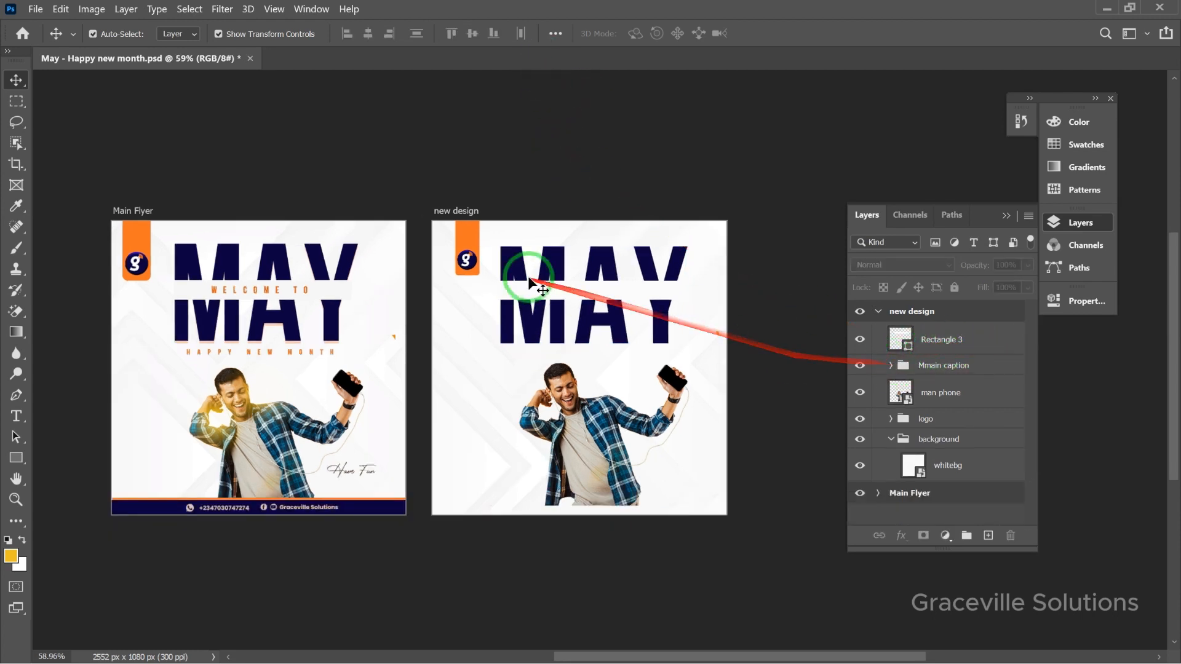
pyautogui.scroll(2, 527, 259)
pyautogui.scroll(-1, 62, 400)
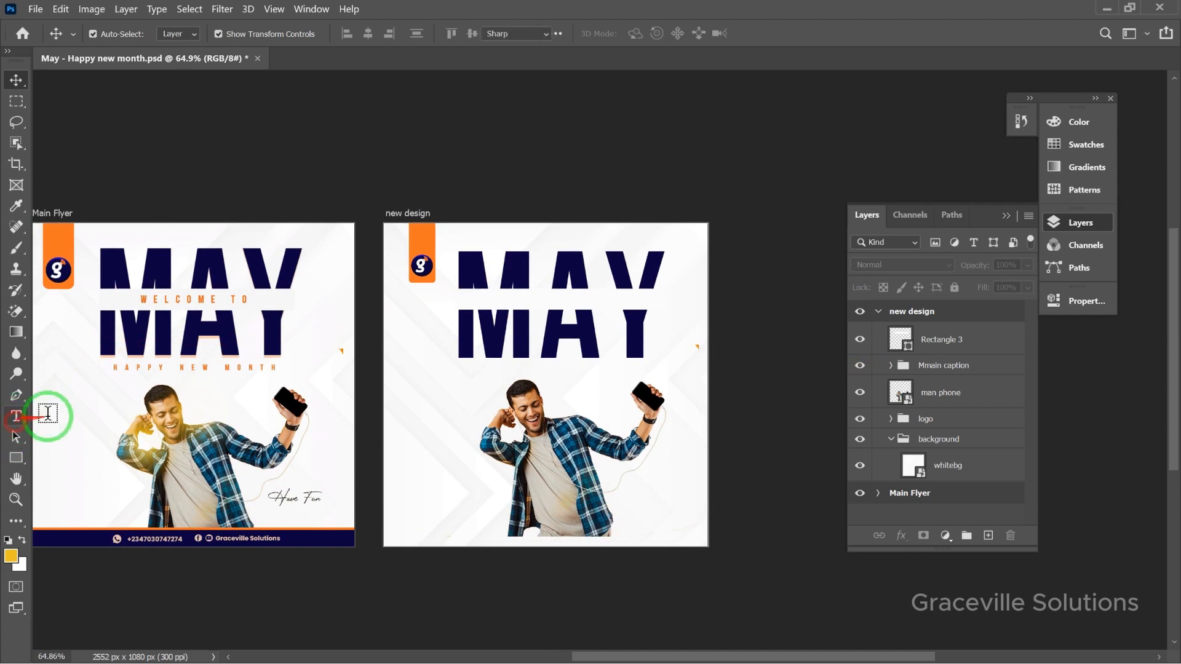
pyautogui.click(455, 379)
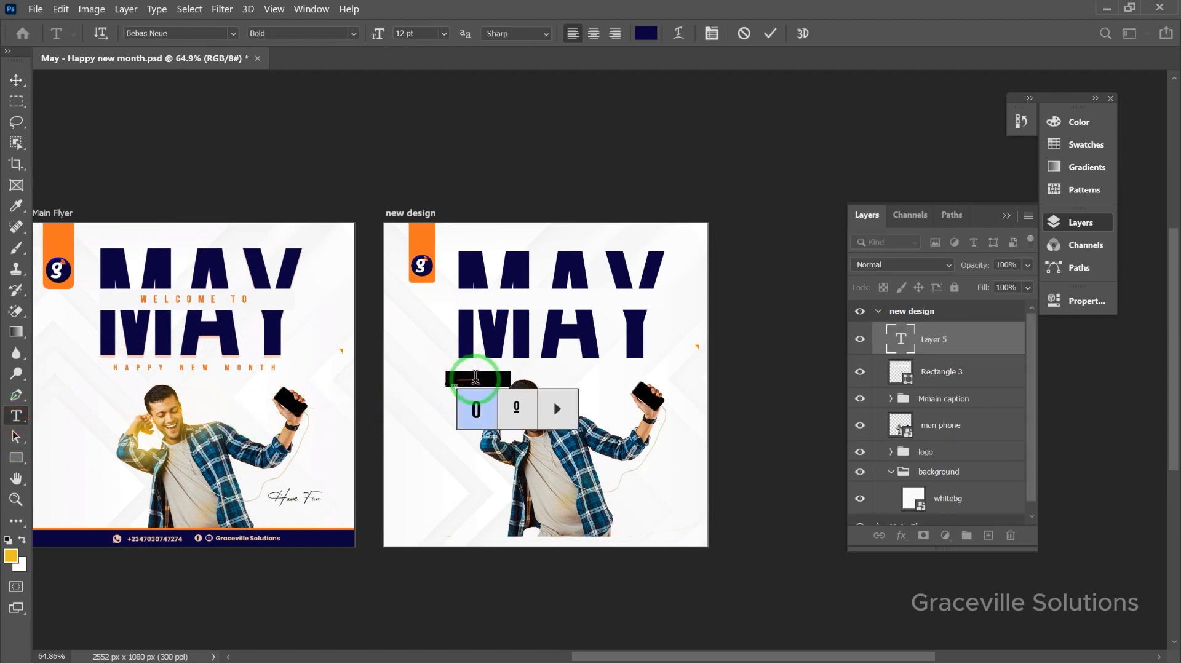
pyautogui.click(480, 380)
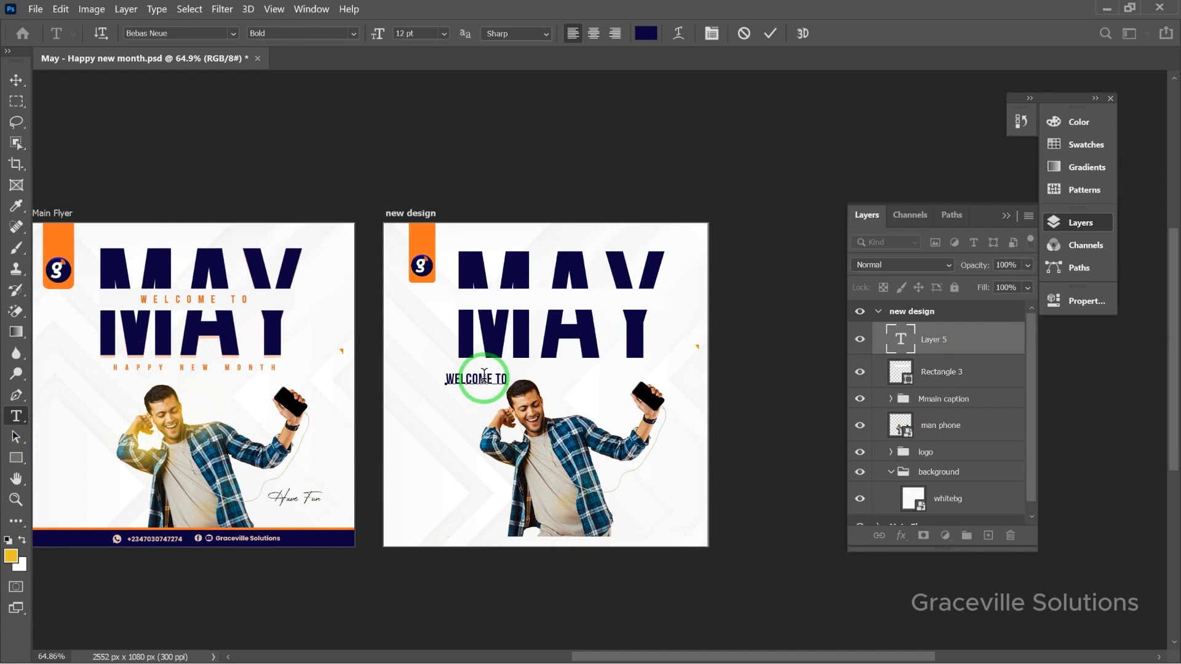
# - Recolour the WELCOME TO text with the orange fc7623 sampled from the logo tab
pyautogui.hotkey('ctrl', 'a')
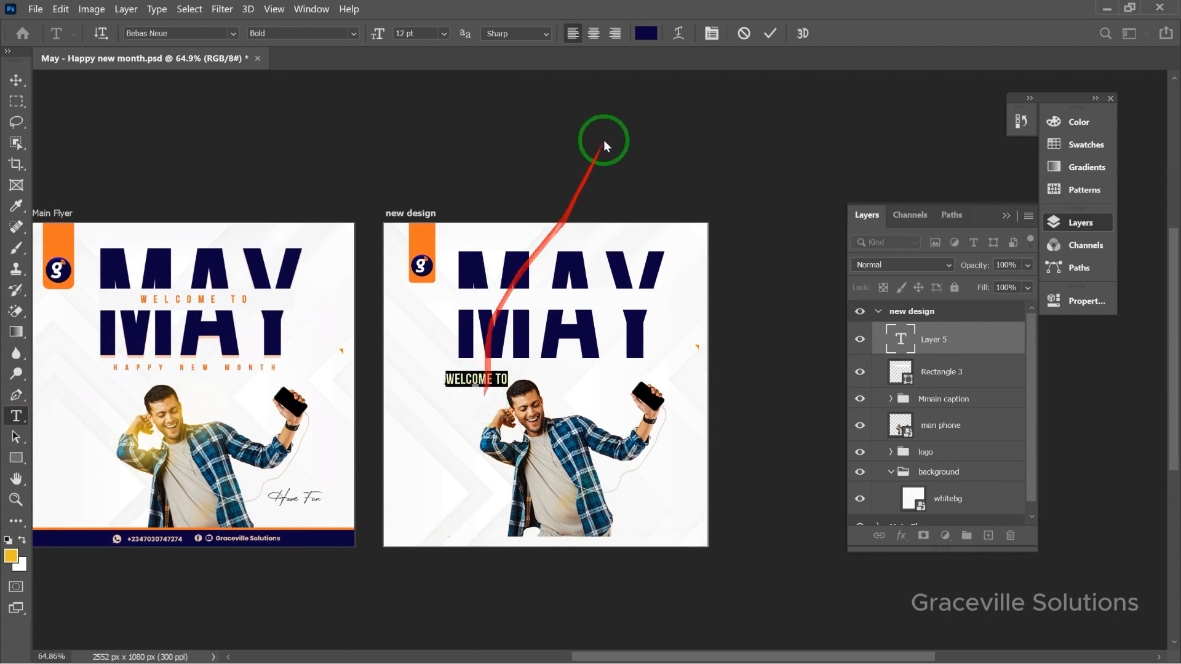
pyautogui.click(646, 33)
pyautogui.click(422, 241)
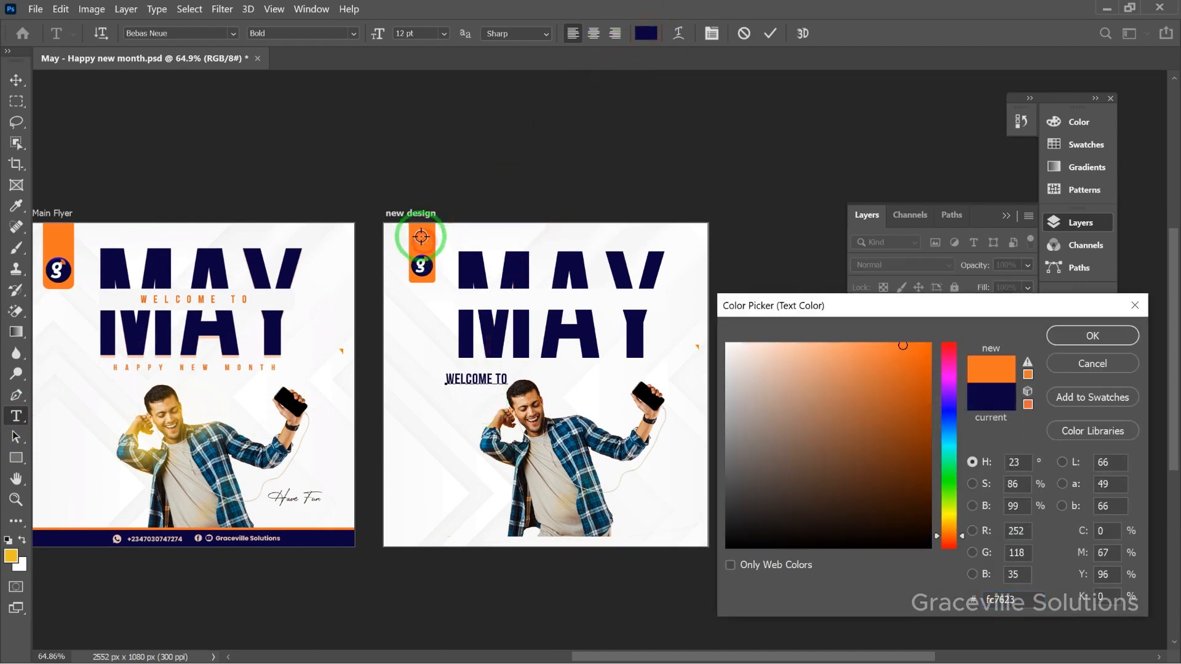
pyautogui.click(1093, 336)
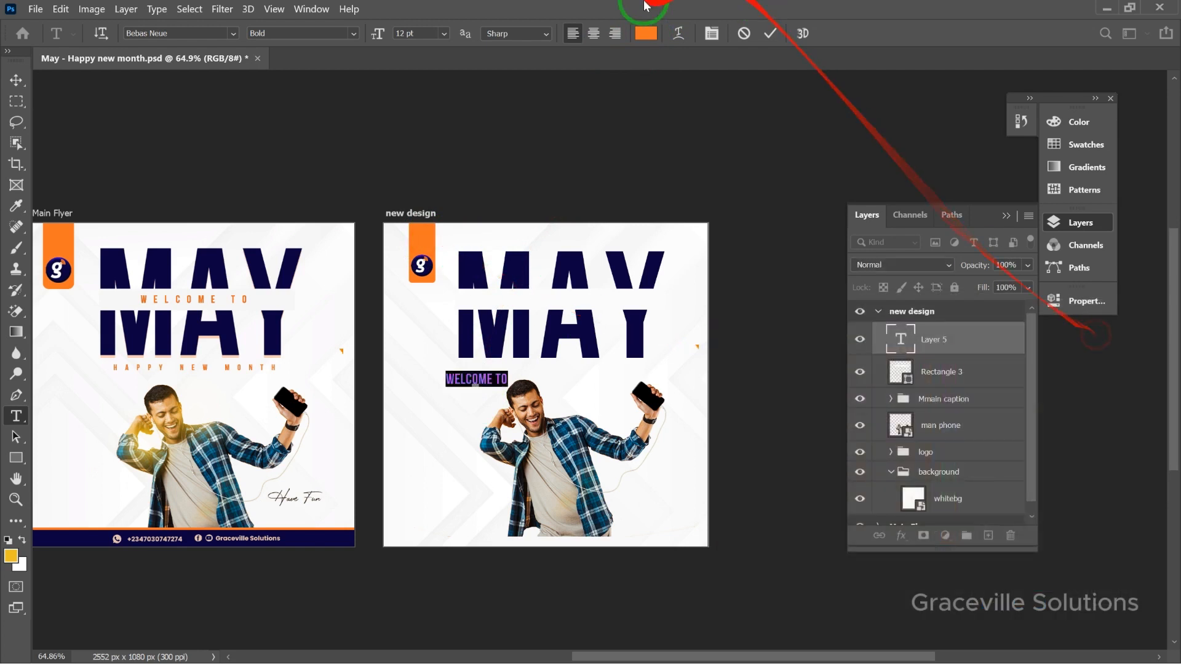
pyautogui.click(771, 33)
pyautogui.click(16, 79)
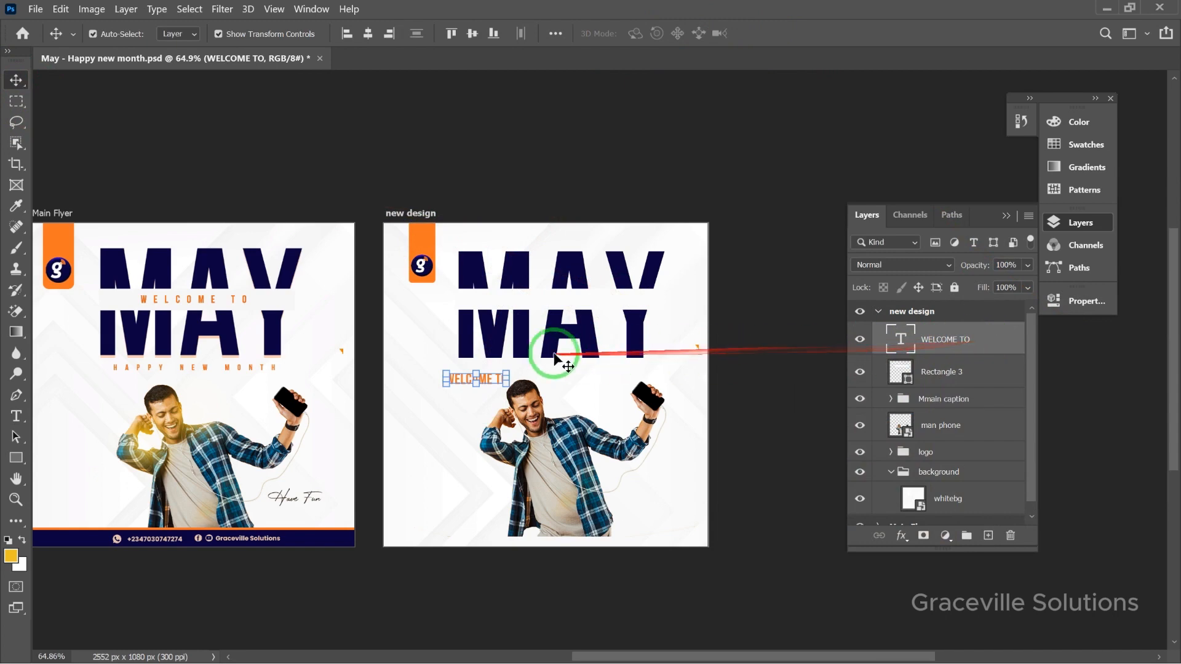
# - Give the WELCOME TO text a Multiply drop shadow with 90% opacity, 90° angle, 3 px distance, and zero spread and size
pyautogui.scroll(2, 542, 349)
pyautogui.moveTo(490, 424); pyautogui.dragTo(401, 369)
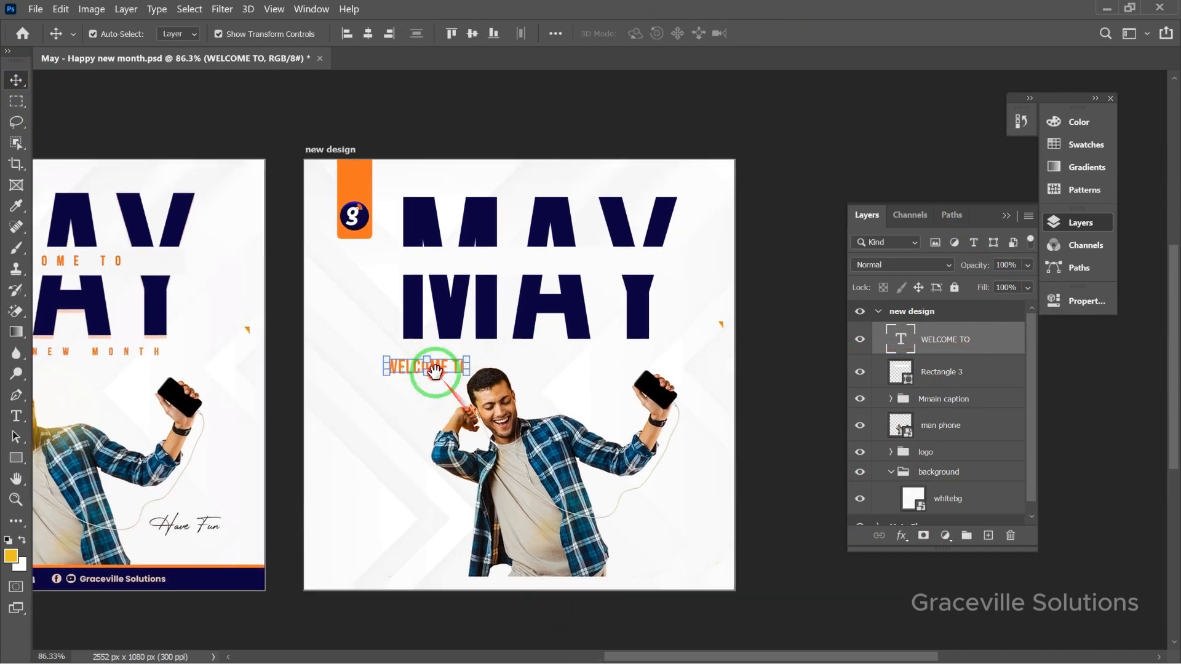
pyautogui.rightClick(964, 342)
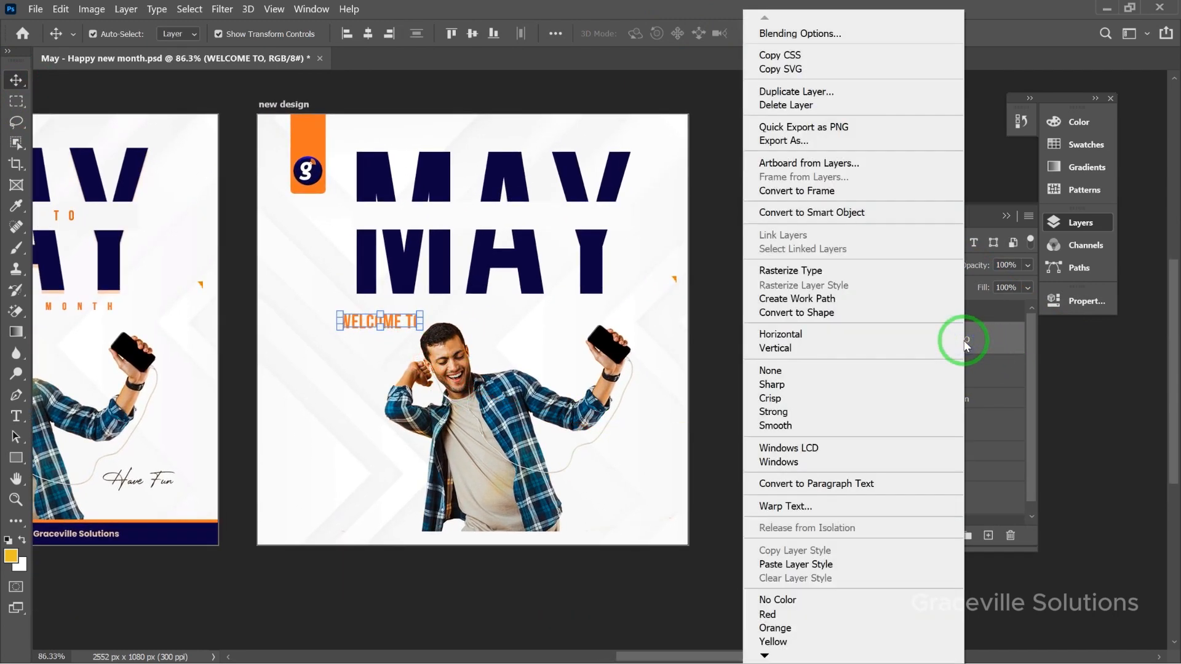
pyautogui.click(1023, 188)
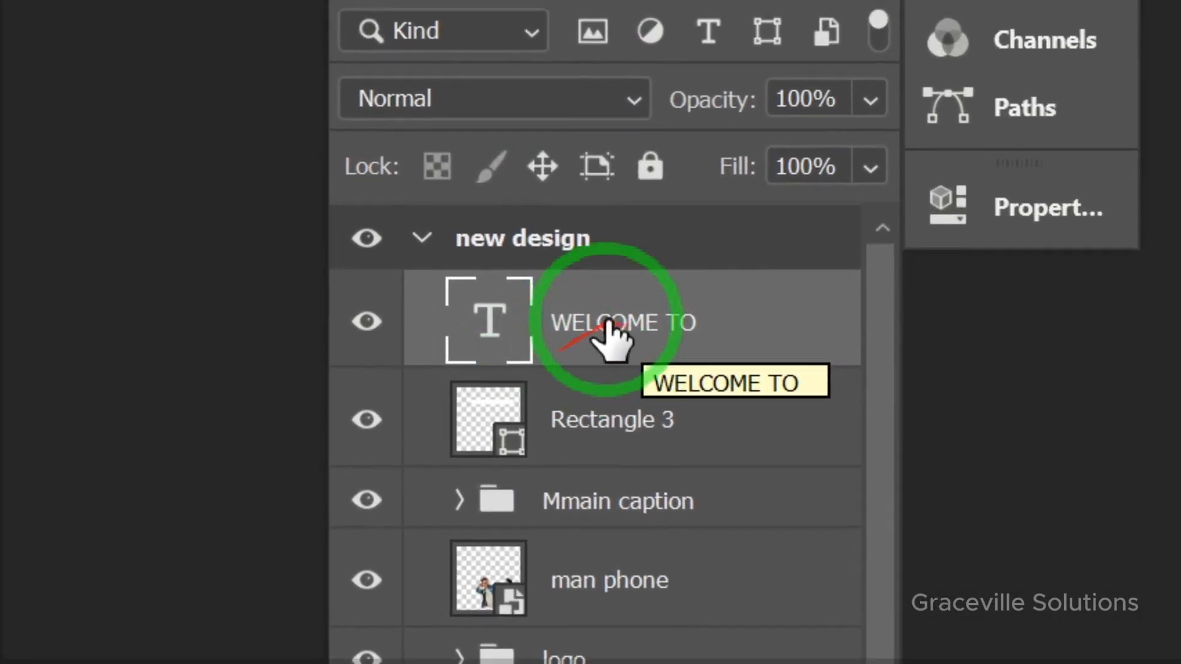
pyautogui.rightClick(944, 340)
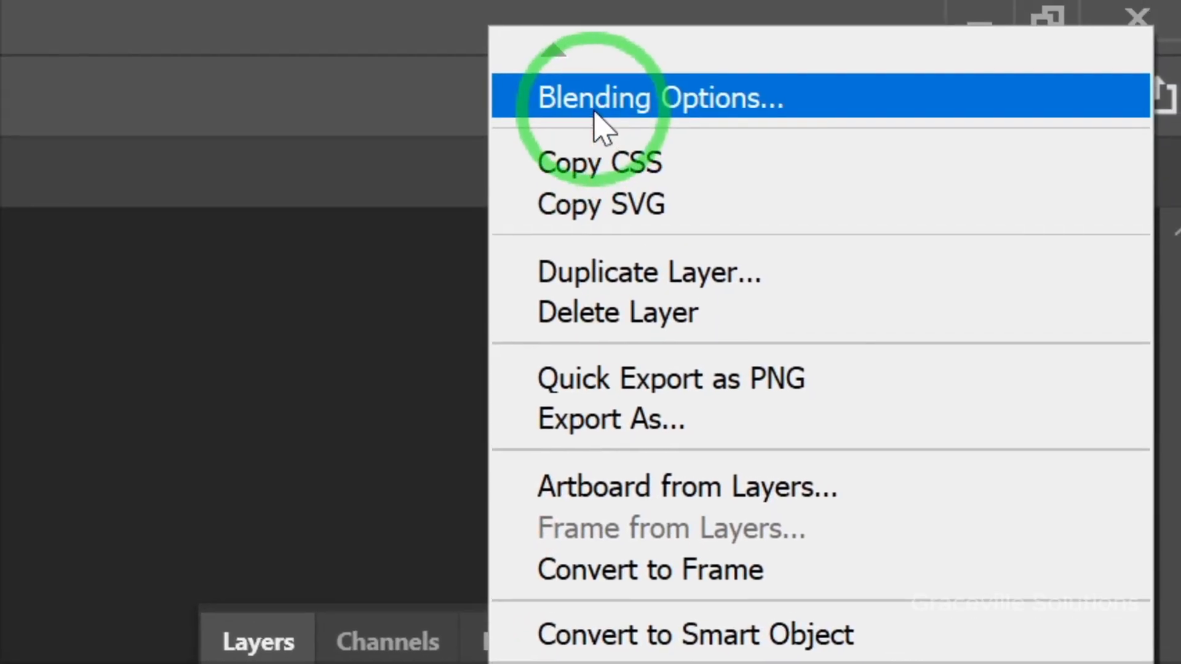
pyautogui.click(597, 114)
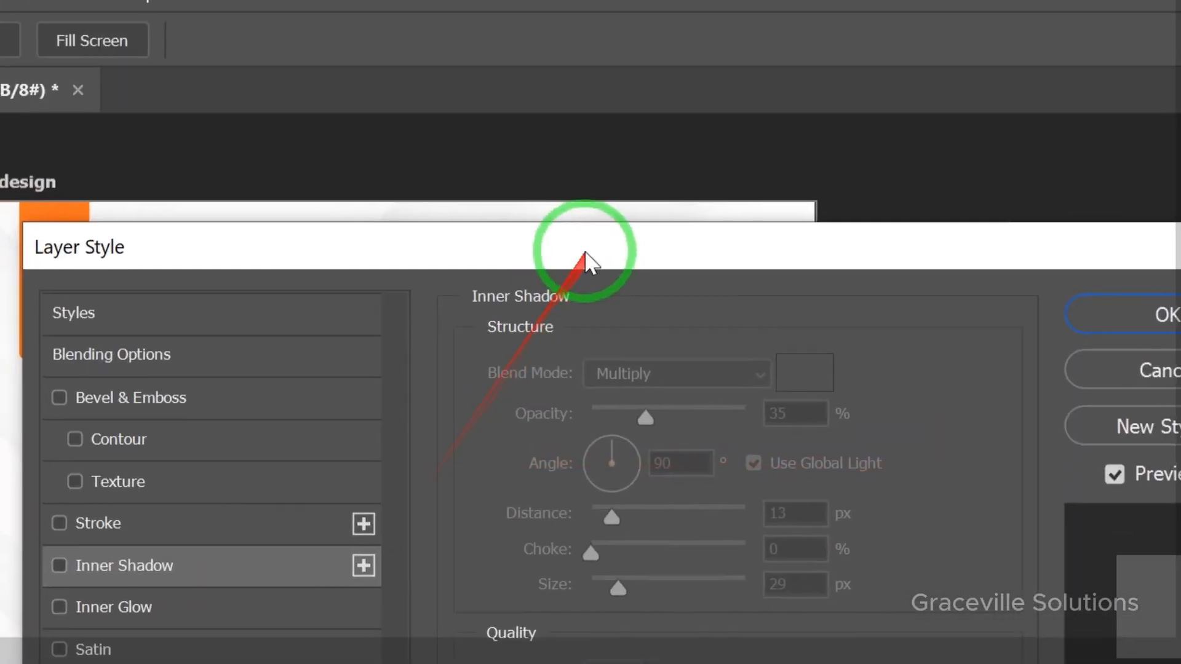
pyautogui.moveTo(584, 254); pyautogui.dragTo(916, 184)
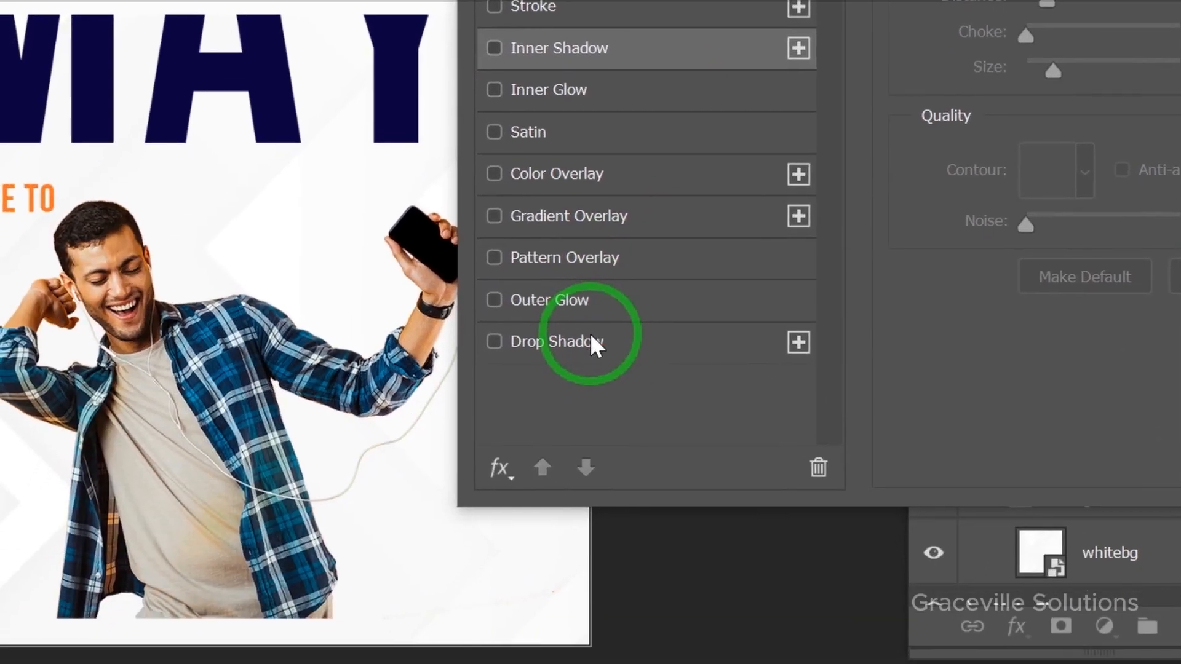
pyautogui.click(437, 610)
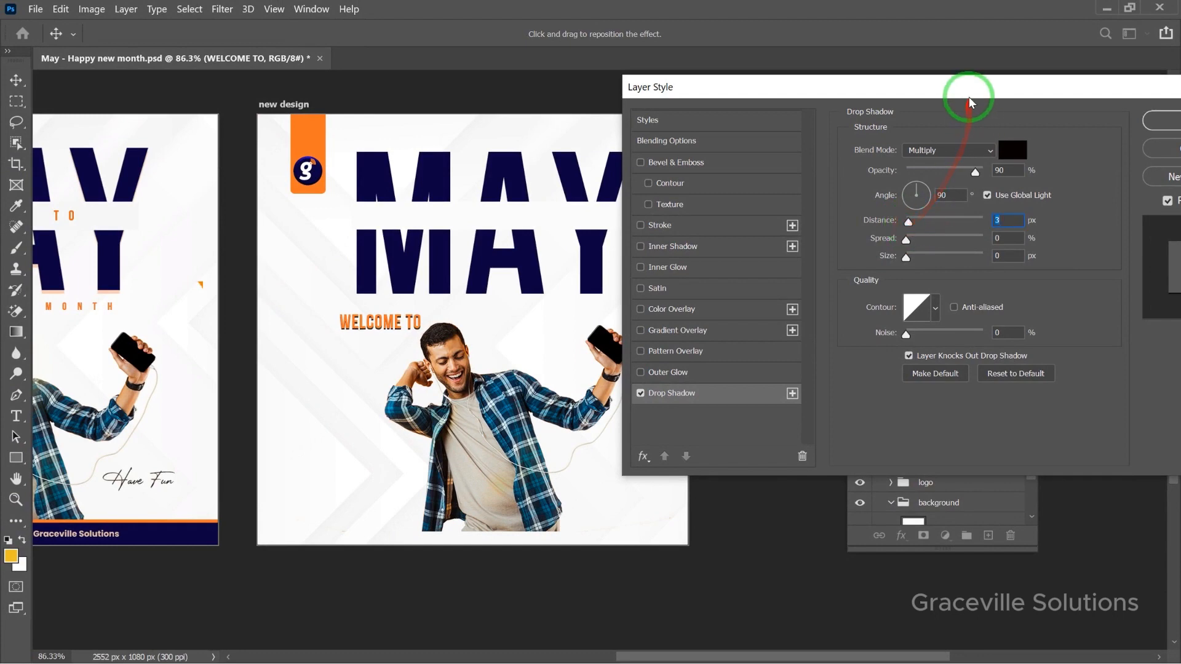
pyautogui.moveTo(976, 96); pyautogui.dragTo(781, 150)
pyautogui.click(1013, 179)
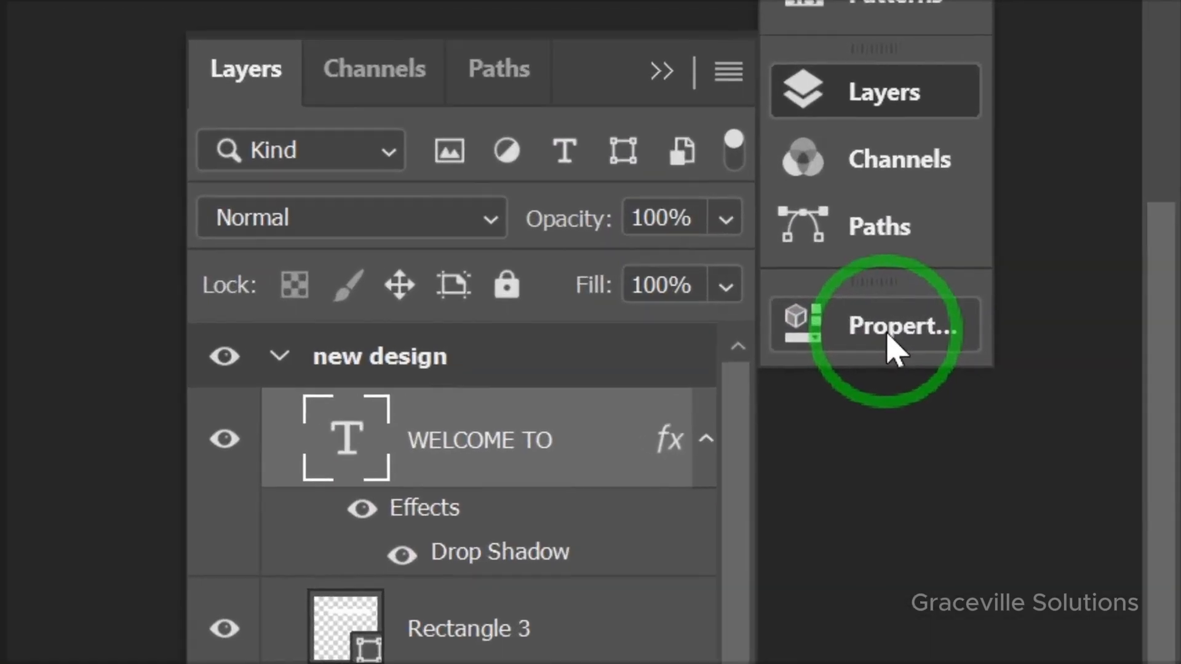
# - Set the tracking of the WELCOME TO text to 800
pyautogui.click(1081, 302)
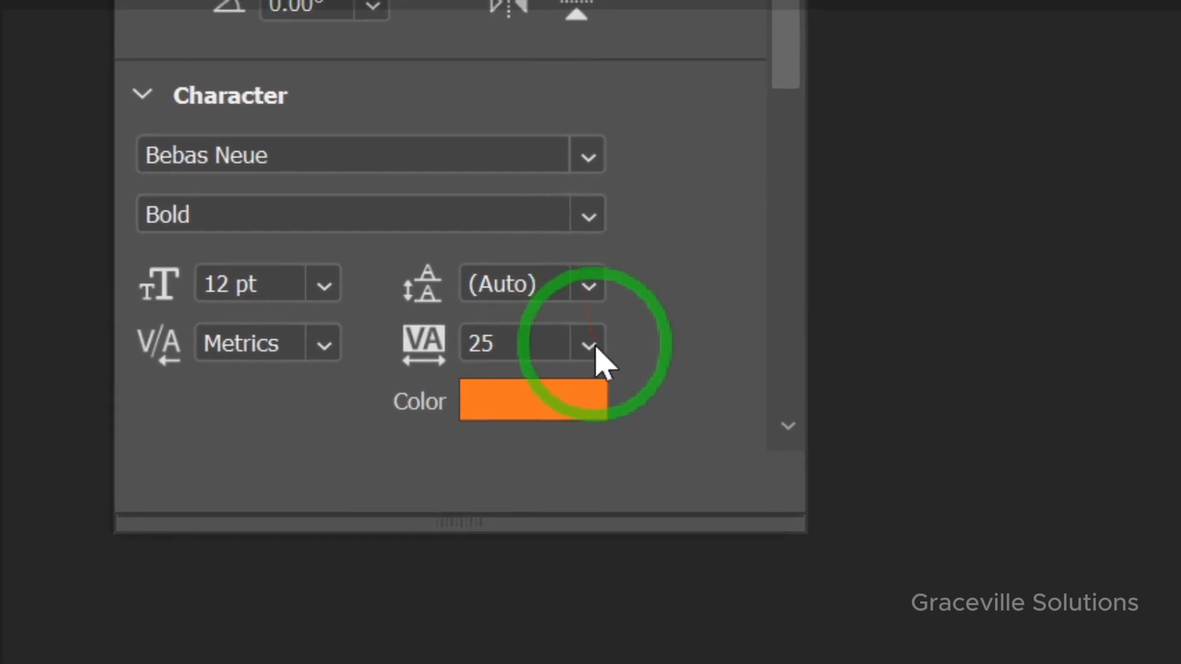
pyautogui.click(587, 332)
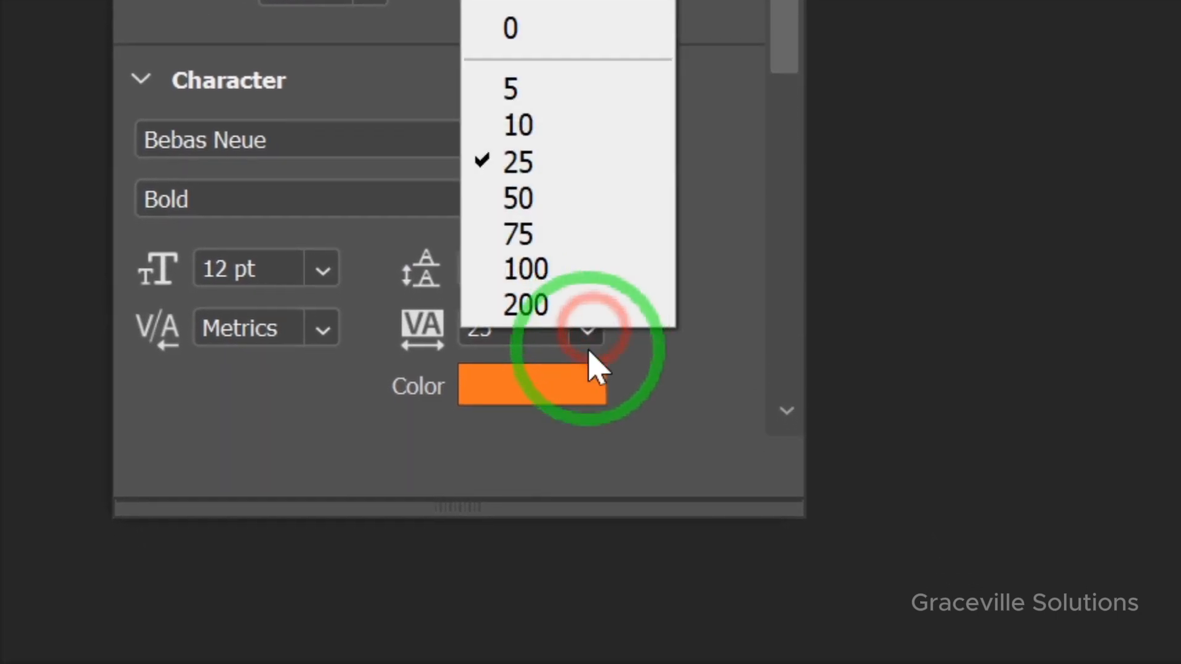
pyautogui.click(532, 308)
pyautogui.moveTo(540, 333); pyautogui.dragTo(493, 335)
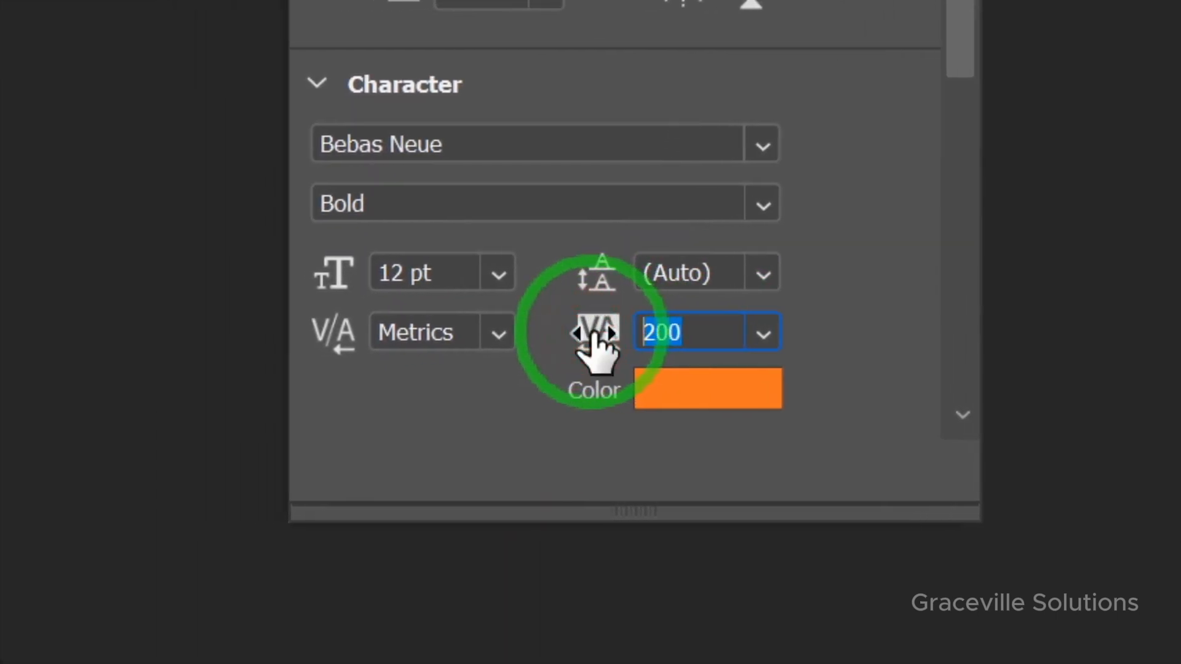
pyautogui.write('8')
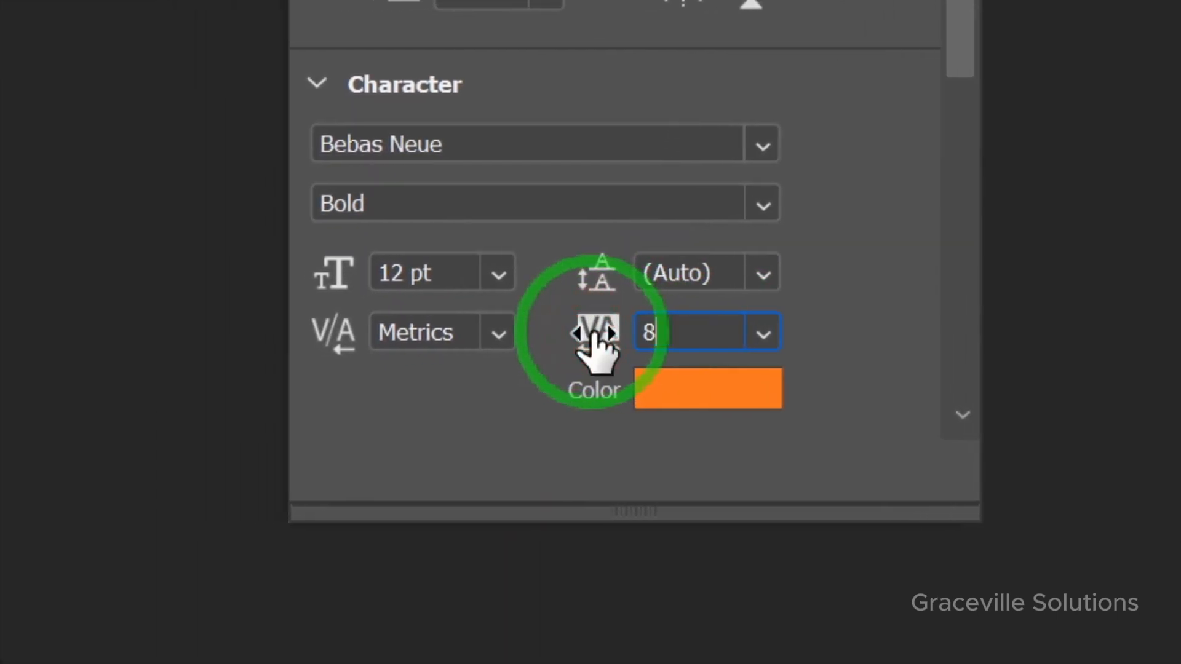
pyautogui.write('00')
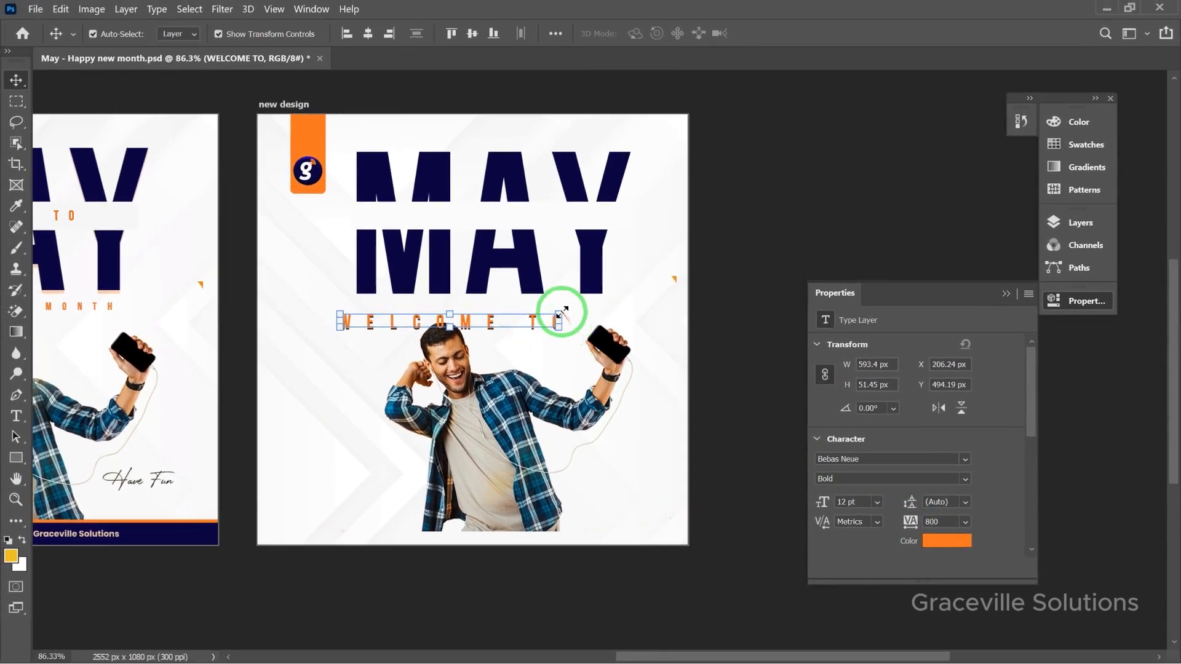
# - Scale the WELCOME TO text to about 75% and place it inside the white band across the MAY headline
pyautogui.moveTo(554, 313); pyautogui.dragTo(563, 212)
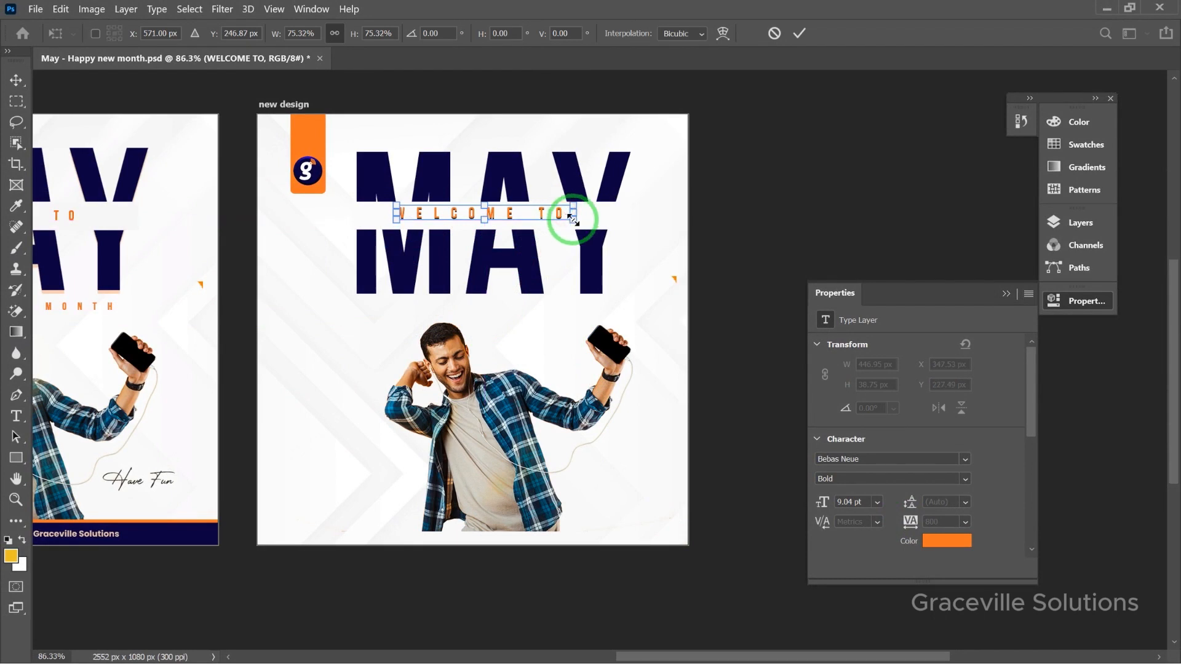
pyautogui.press('Return')
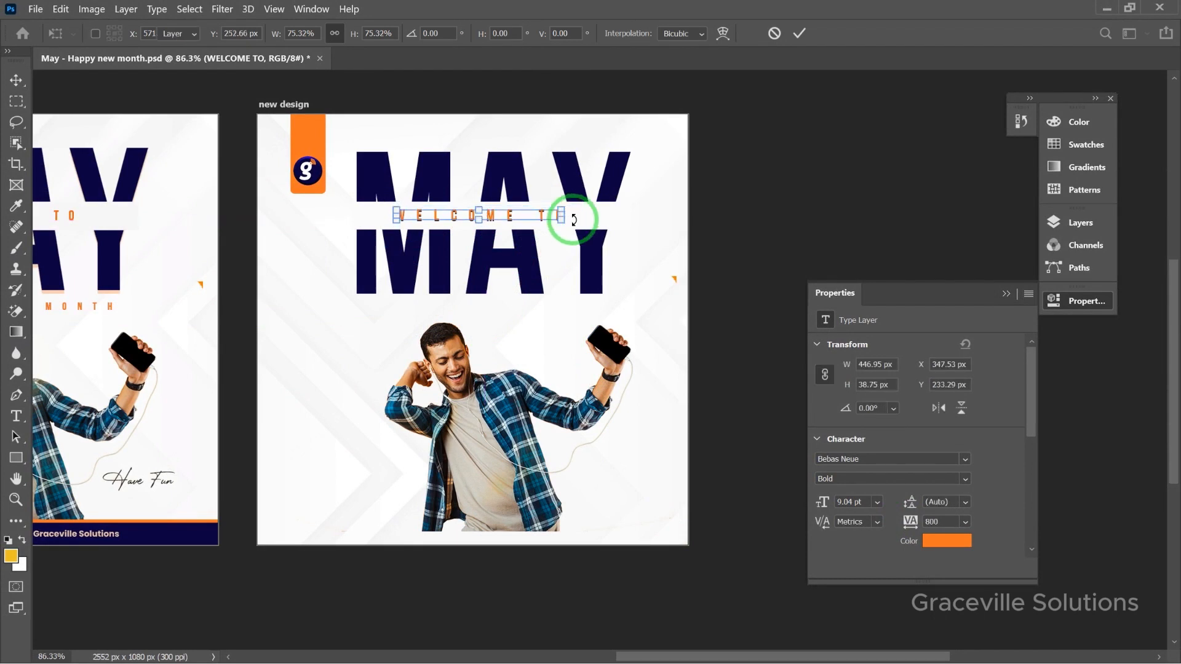
pyautogui.click(763, 171)
# - Duplicate the WELCOME TO text and place the copy just below the MAY headline
pyautogui.scroll(-3, 763, 171)
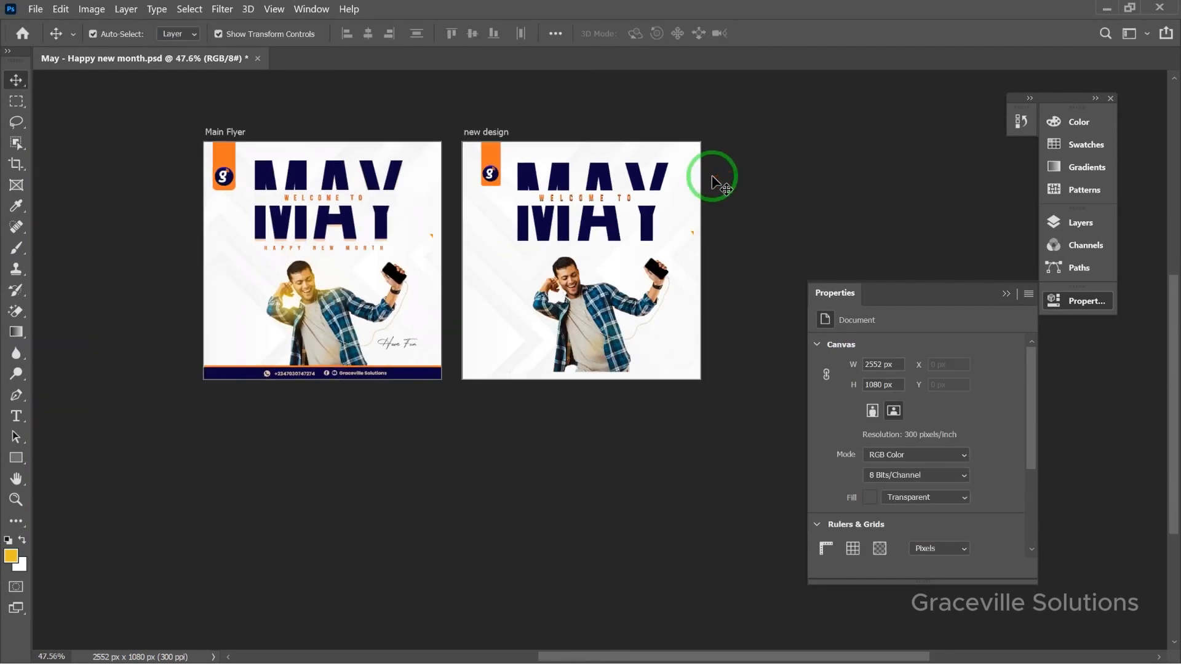
pyautogui.scroll(2, 611, 194)
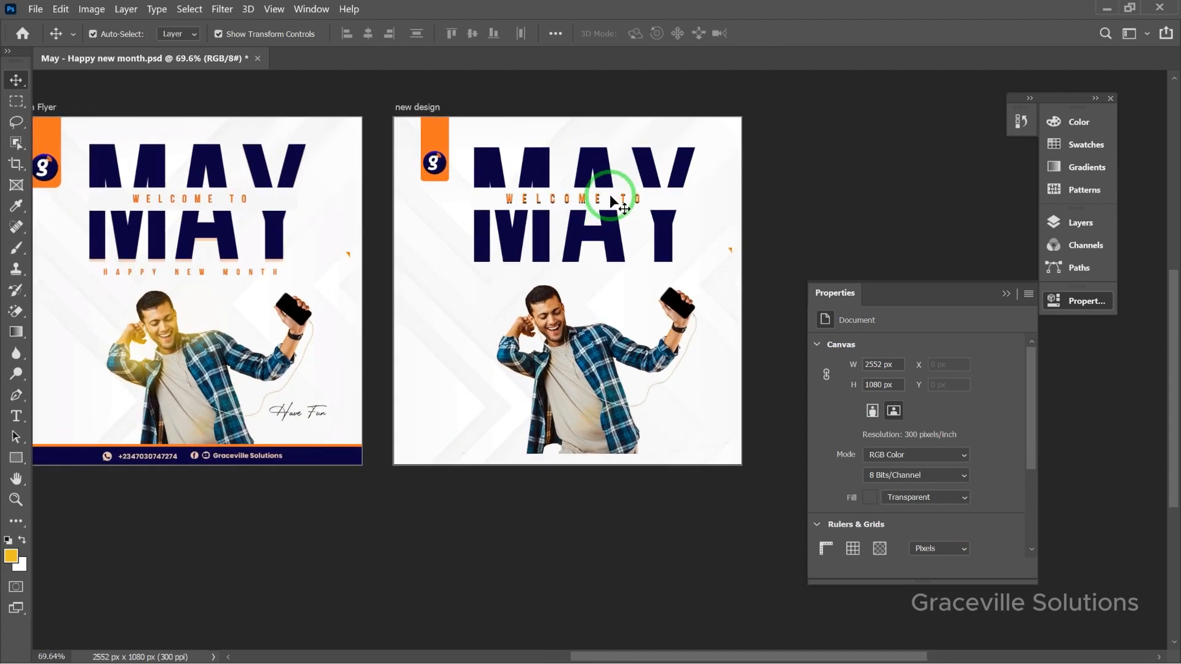
pyautogui.scroll(-3, 595, 197)
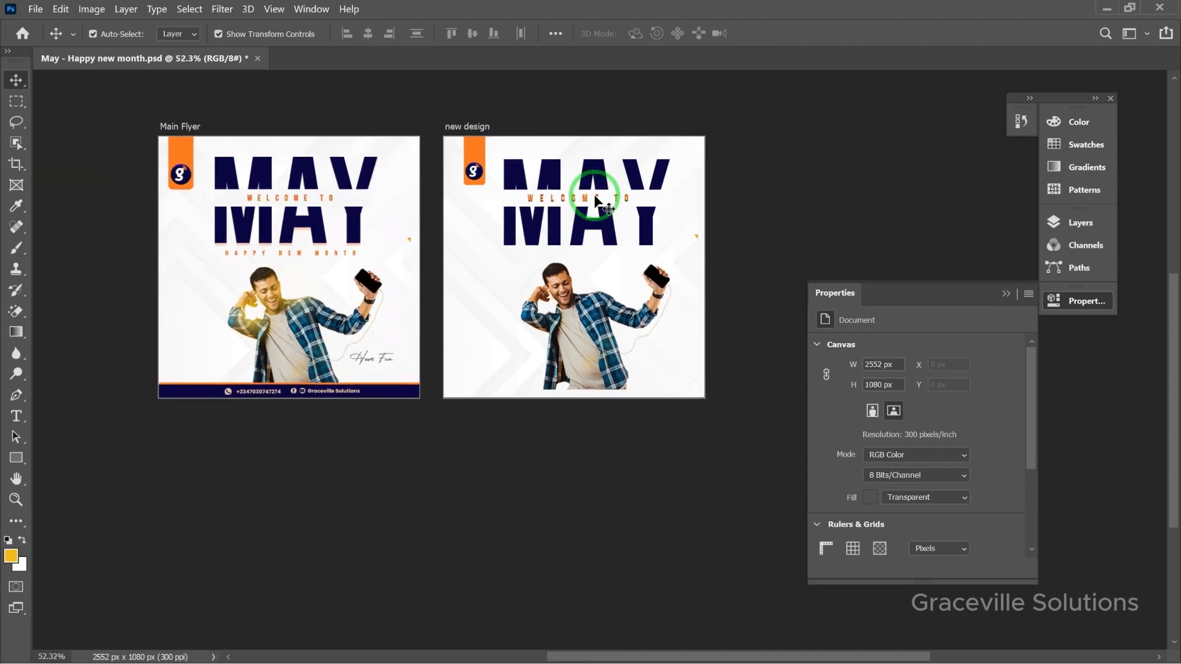
pyautogui.scroll(3, 588, 197)
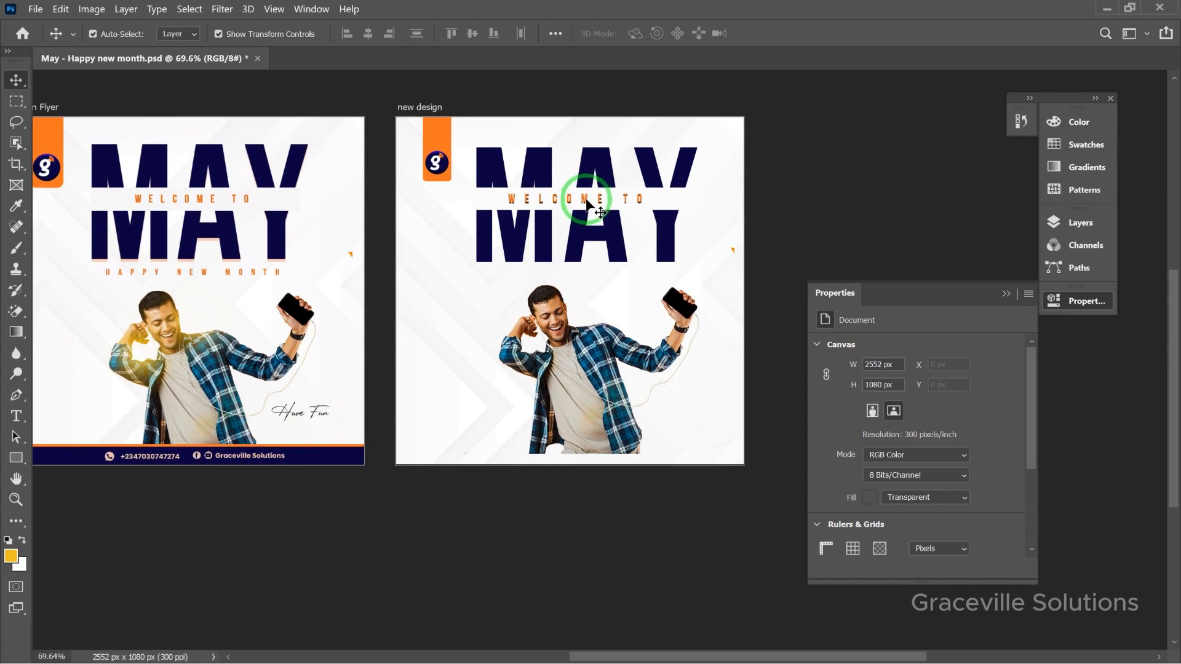
pyautogui.click(590, 206)
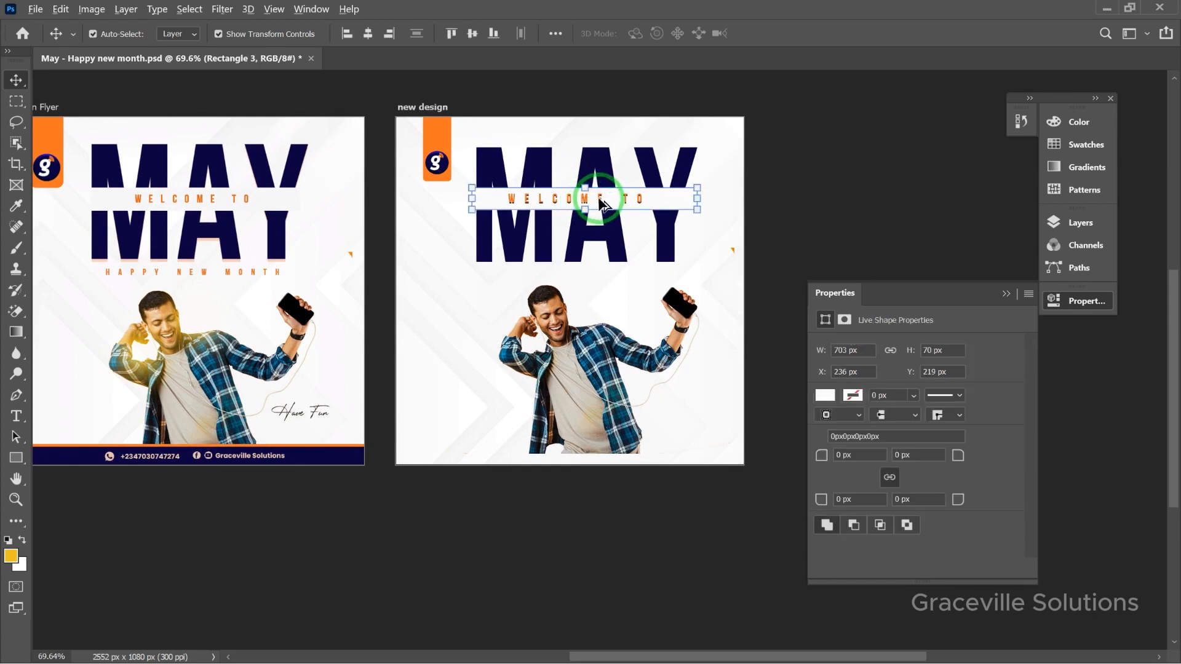
pyautogui.moveTo(598, 202); pyautogui.dragTo(589, 272)
# - Change the wording of the text copy below the headline to HAPPY NEW MONTH
pyautogui.doubleClick(590, 272)
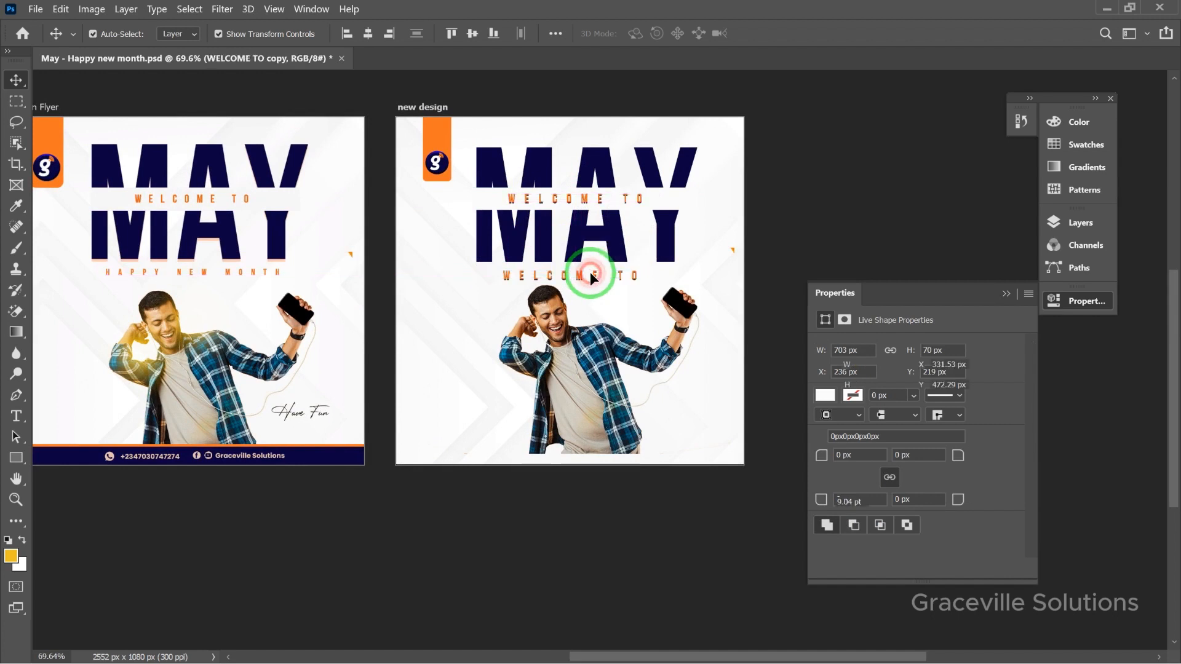
pyautogui.click(590, 269)
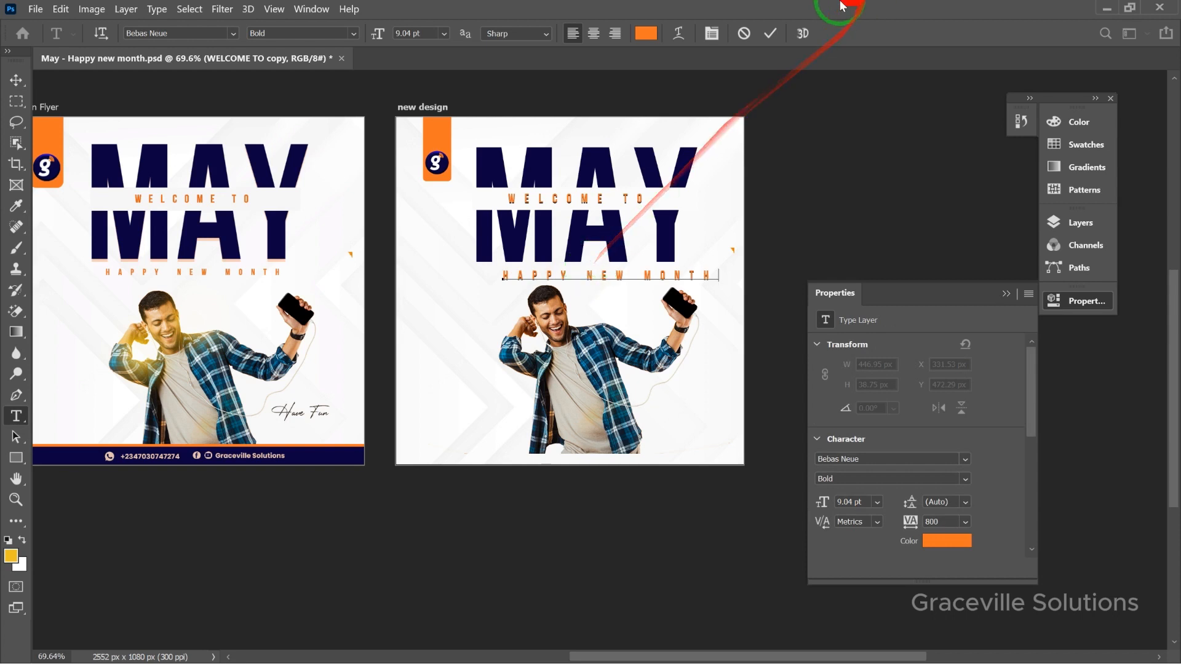
pyautogui.click(770, 33)
pyautogui.click(15, 80)
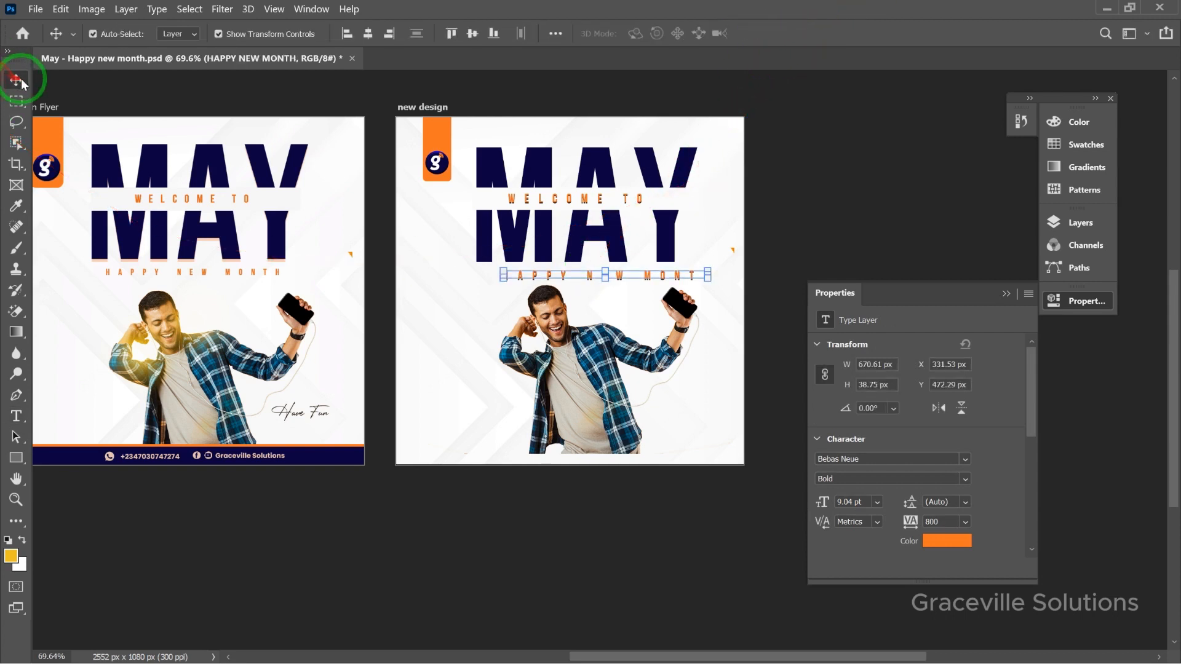
# - Scale the HAPPY NEW MONTH text to about 80% and fit it beneath the MAY headline at about X 288 px, Y 468 px
pyautogui.moveTo(708, 265); pyautogui.dragTo(632, 268)
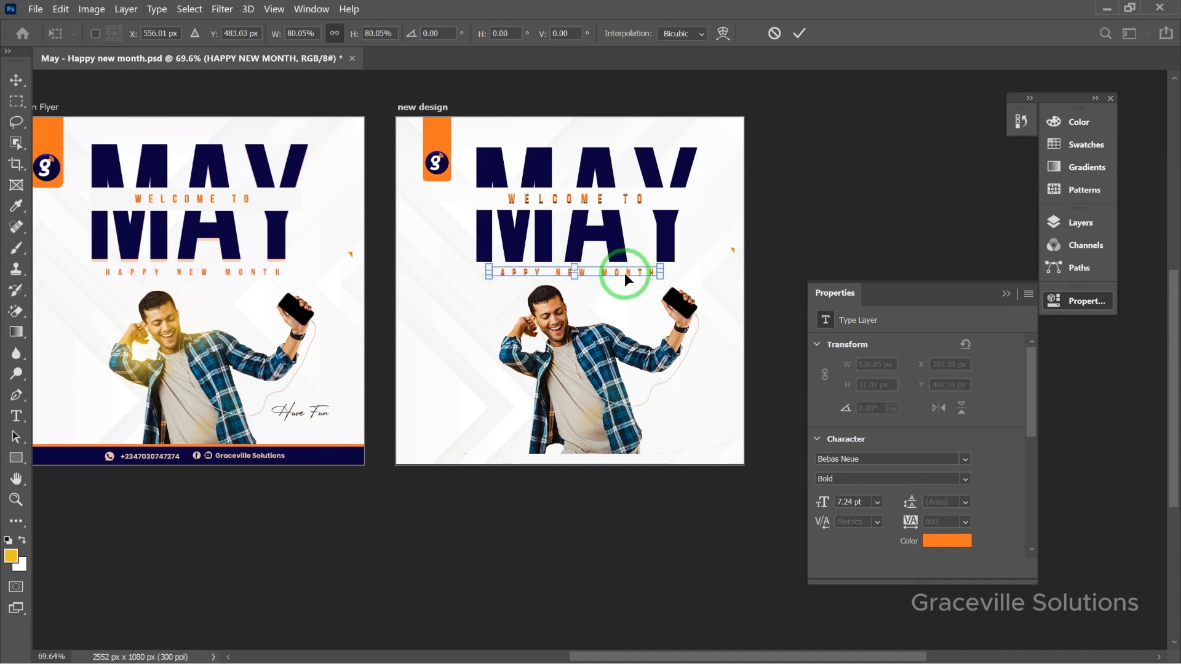
pyautogui.press('Down')
pyautogui.click(799, 33)
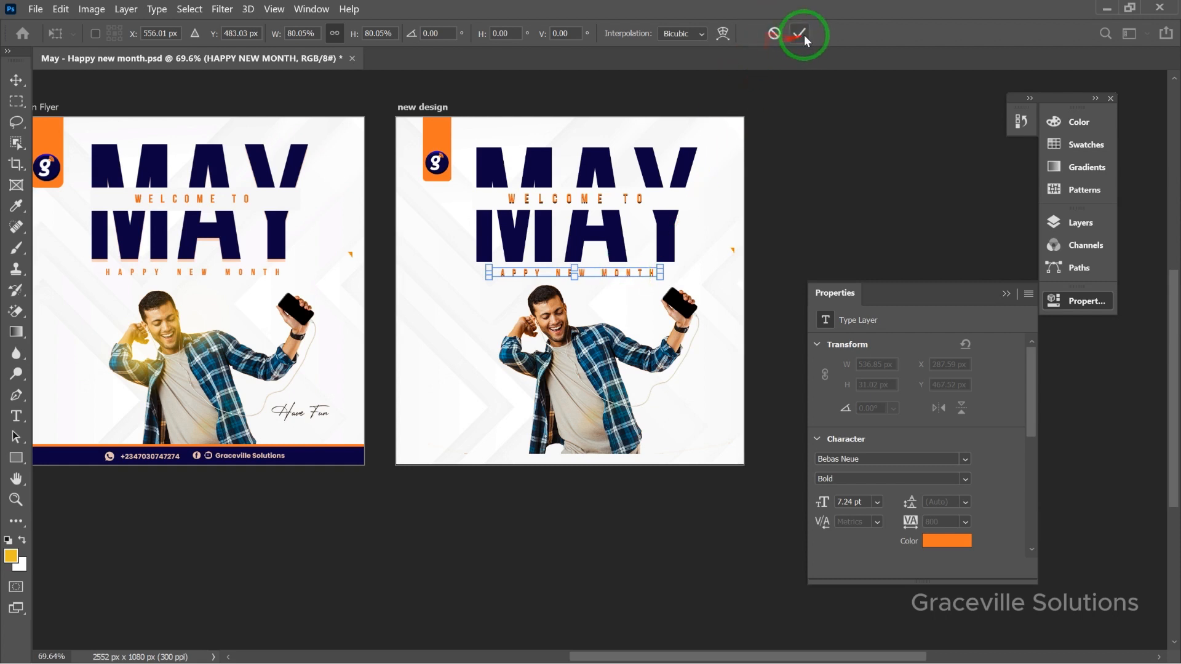
# - Nudge the man image down slightly to about Y 413 px, away from the HAPPY NEW MONTH text
pyautogui.click(556, 362)
pyautogui.press('Down')
pyautogui.press('Down')
pyautogui.press('Down')
pyautogui.press('Down')
pyautogui.press('Down')
pyautogui.press('Down')
pyautogui.press('Down')
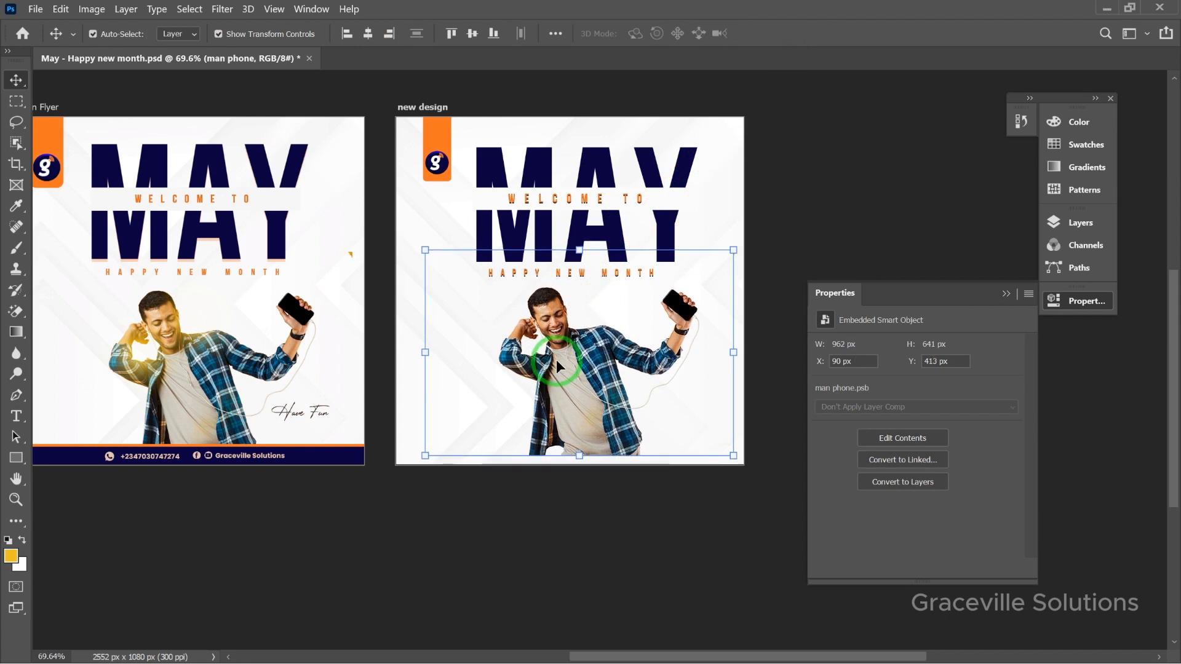
pyautogui.click(808, 196)
pyautogui.scroll(2, 556, 227)
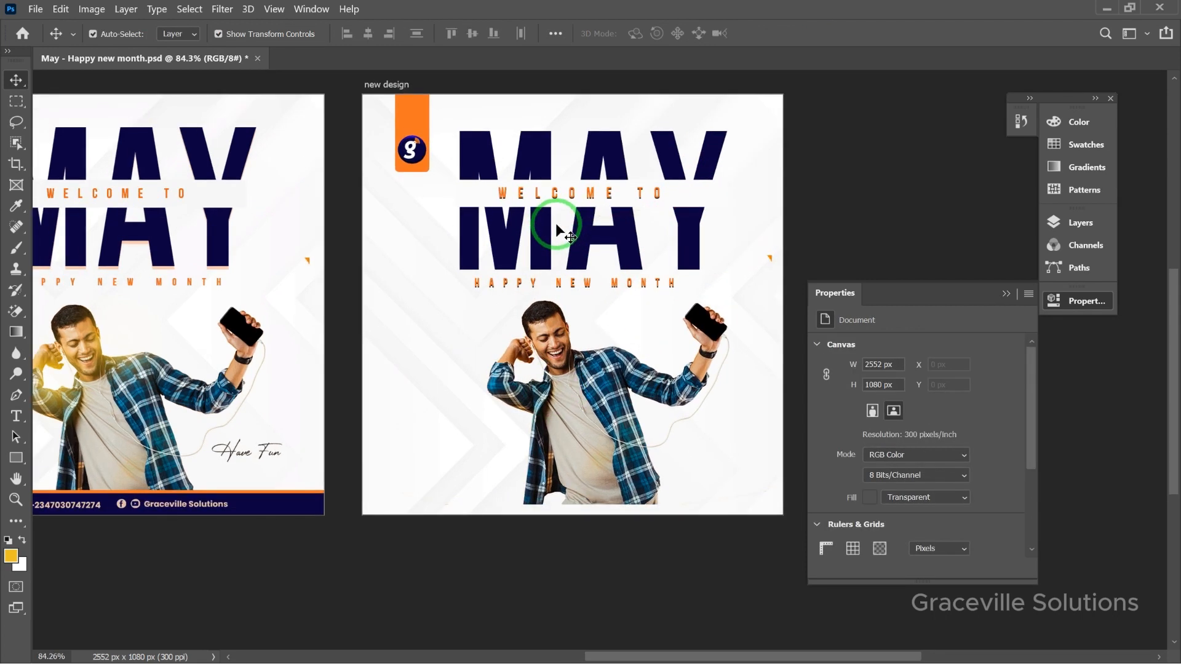
# - Group the HAPPY NEW MONTH and WELCOME TO text layers and name the group "sub texts"
pyautogui.scroll(-2, 556, 226)
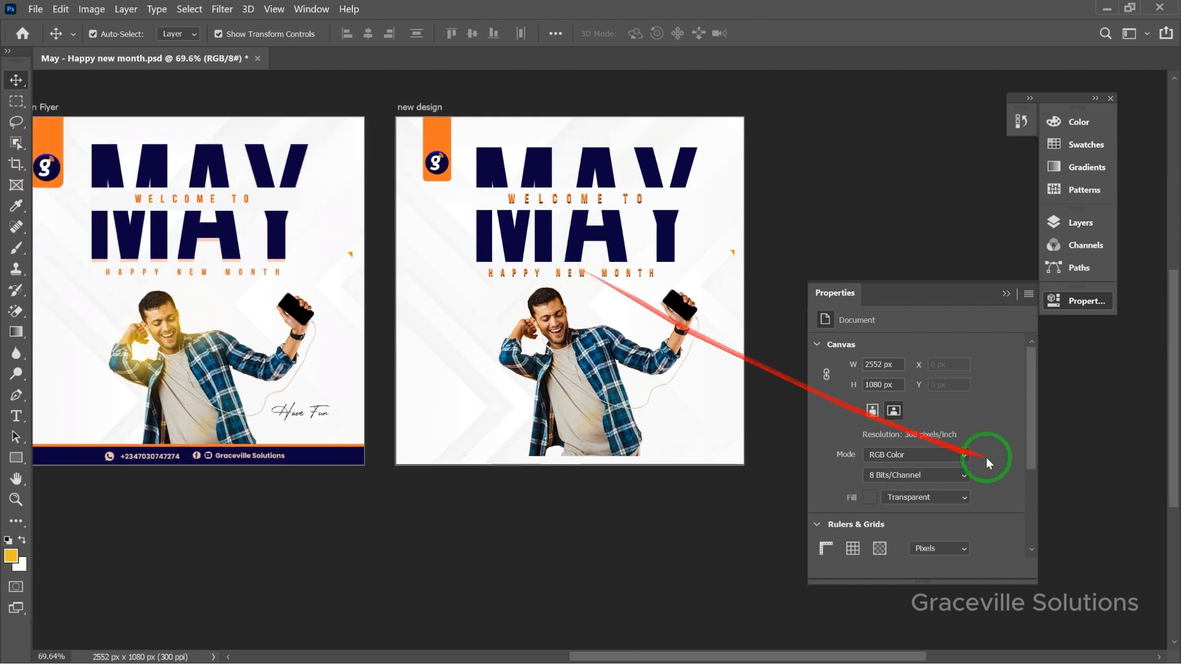
pyautogui.click(1053, 223)
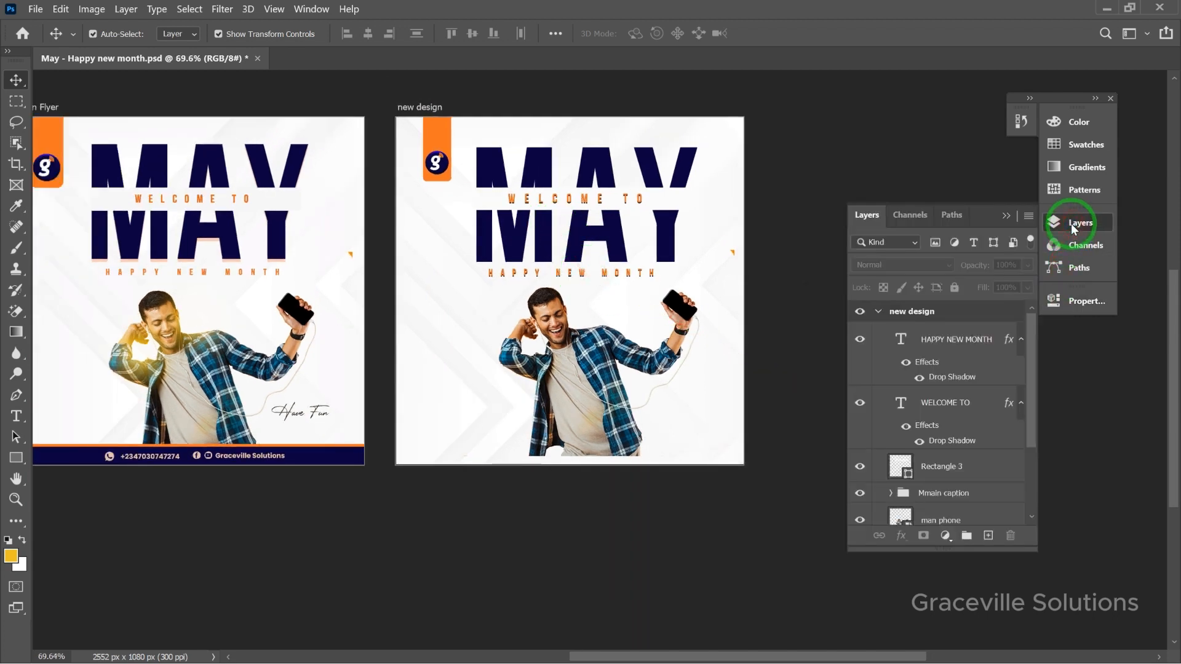
pyautogui.click(970, 341)
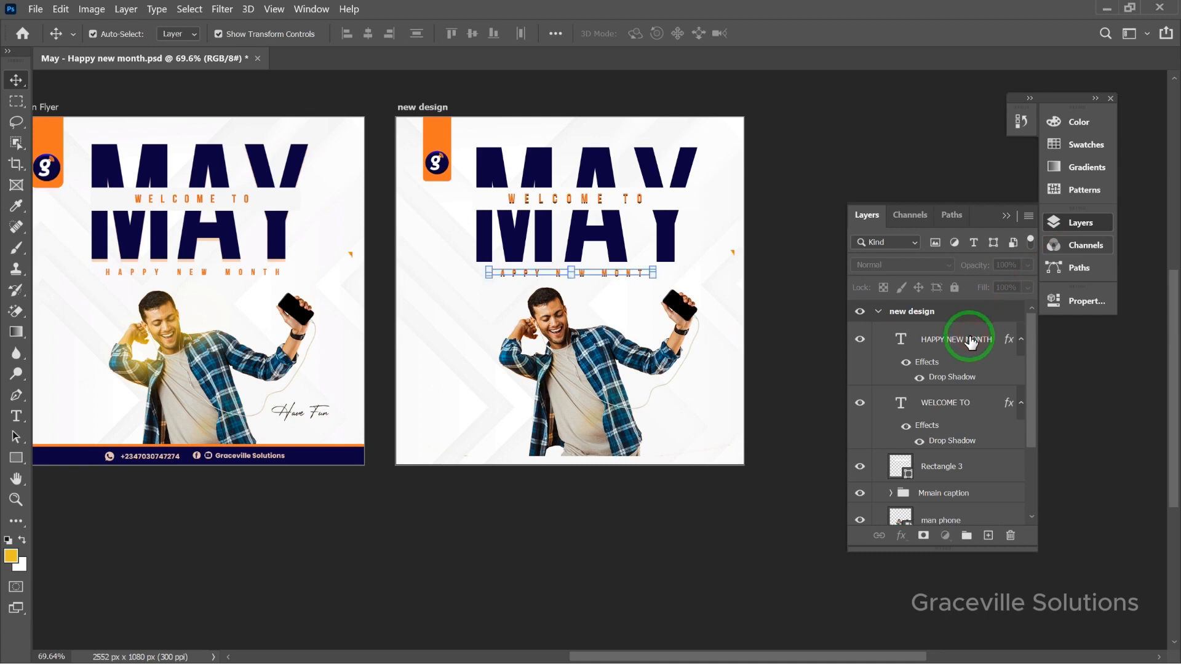
pyautogui.keyDown('shift'); pyautogui.click(948, 403); pyautogui.keyUp('shift')
pyautogui.hotkey('ctrl', 'g')
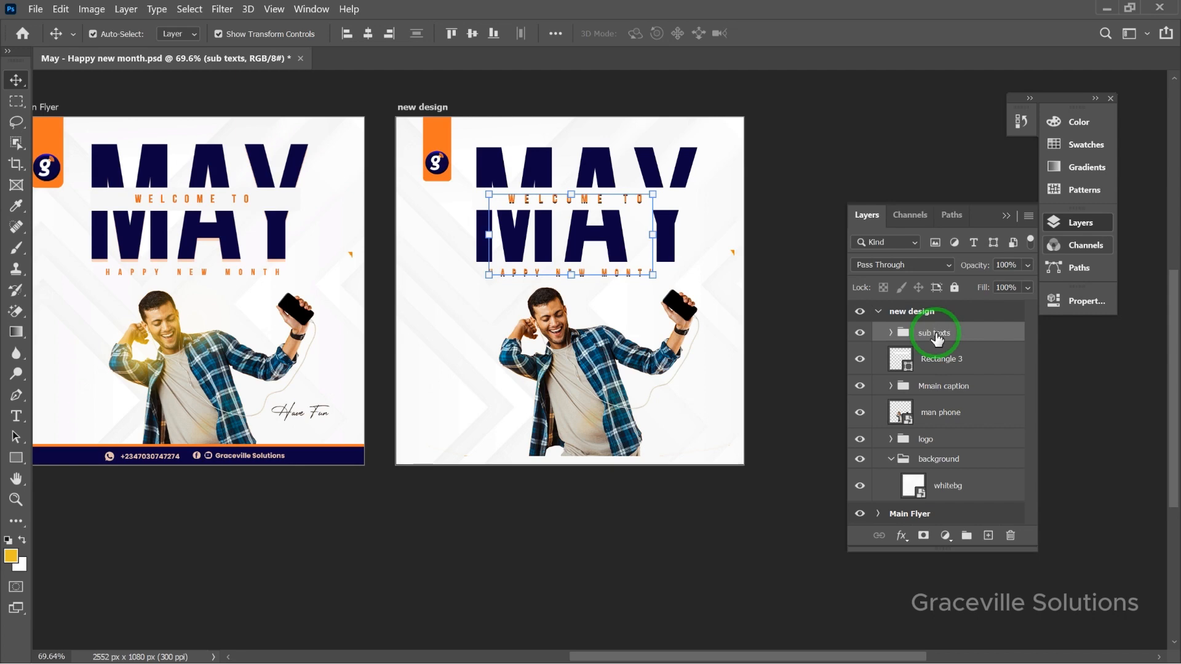
# - Examine the yellow glow around the man on the Main Flyer artboard and compare it with the new design
pyautogui.click(719, 277)
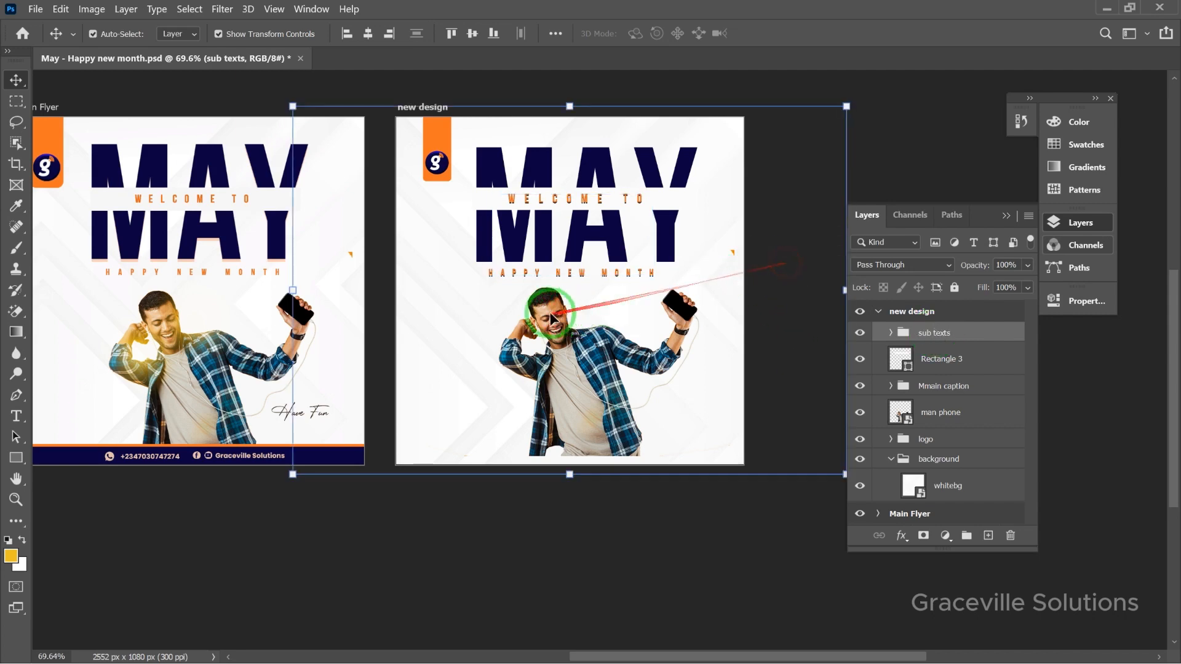
pyautogui.scroll(3, 536, 310)
pyautogui.scroll(-4, 493, 297)
pyautogui.click(474, 482)
pyautogui.scroll(2, 228, 270)
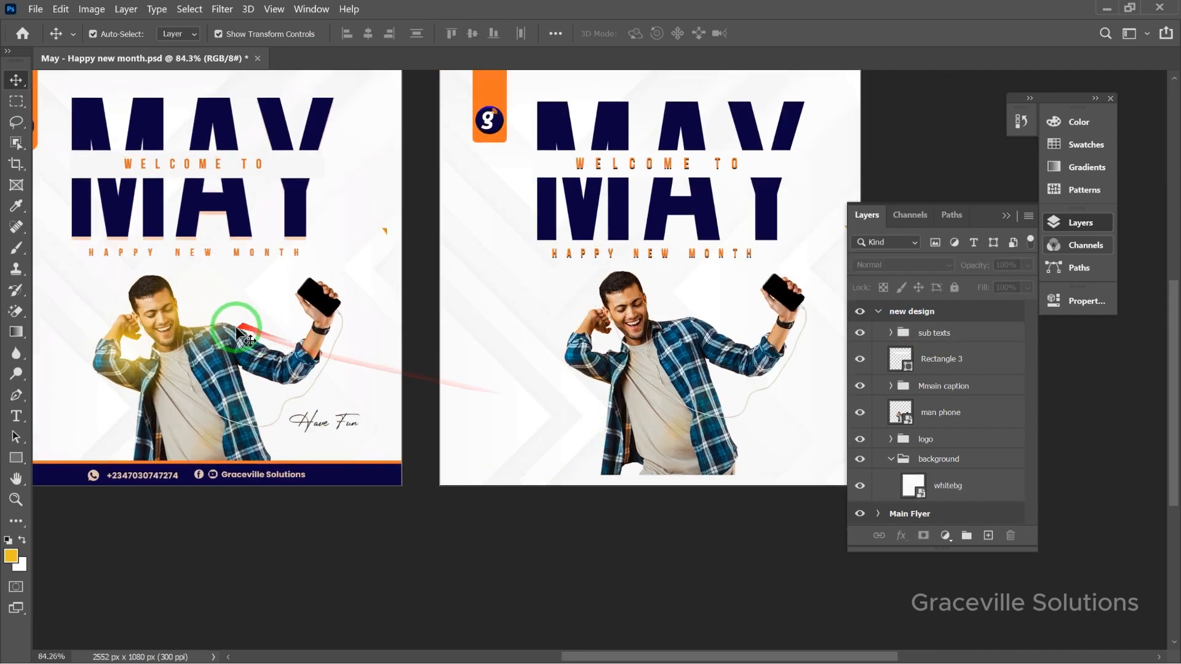
pyautogui.scroll(4, 192, 361)
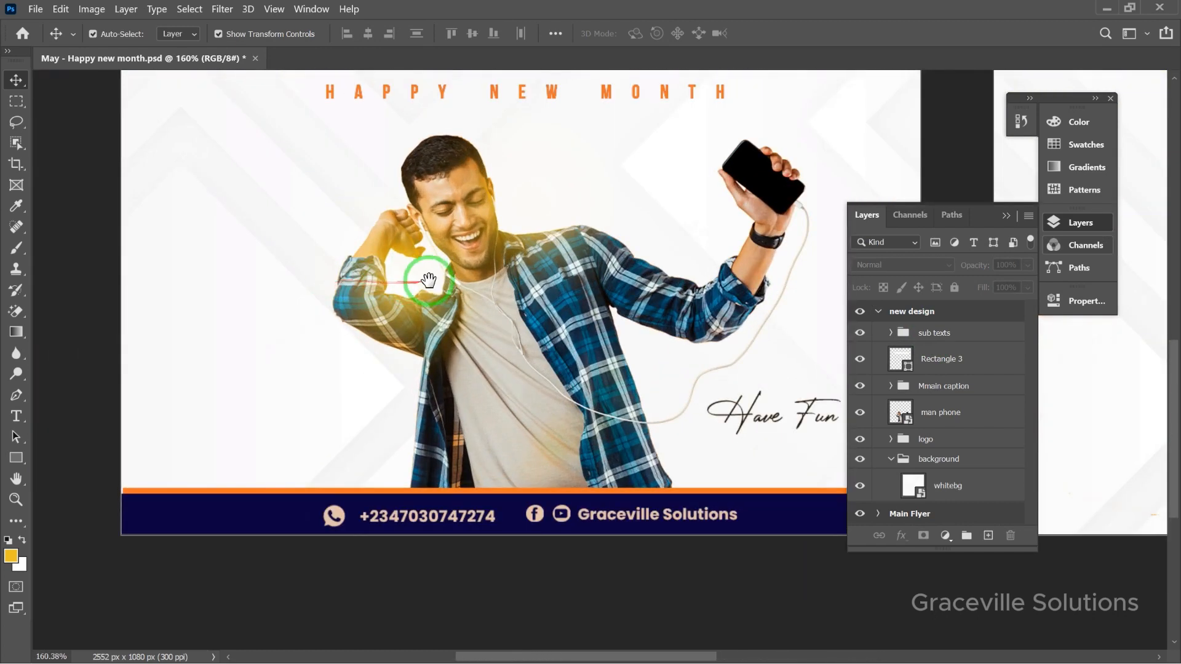
pyautogui.moveTo(429, 279); pyautogui.dragTo(358, 254)
pyautogui.scroll(-2, 357, 248)
pyautogui.moveTo(423, 310); pyautogui.dragTo(114, 314)
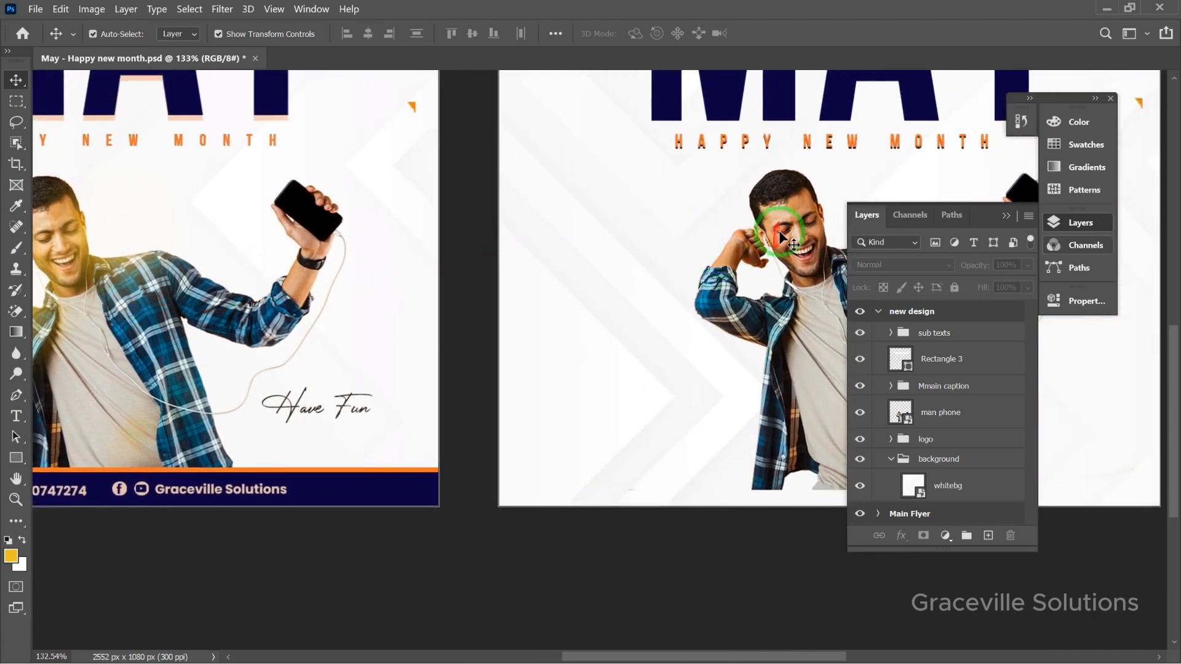
pyautogui.scroll(-2, 776, 249)
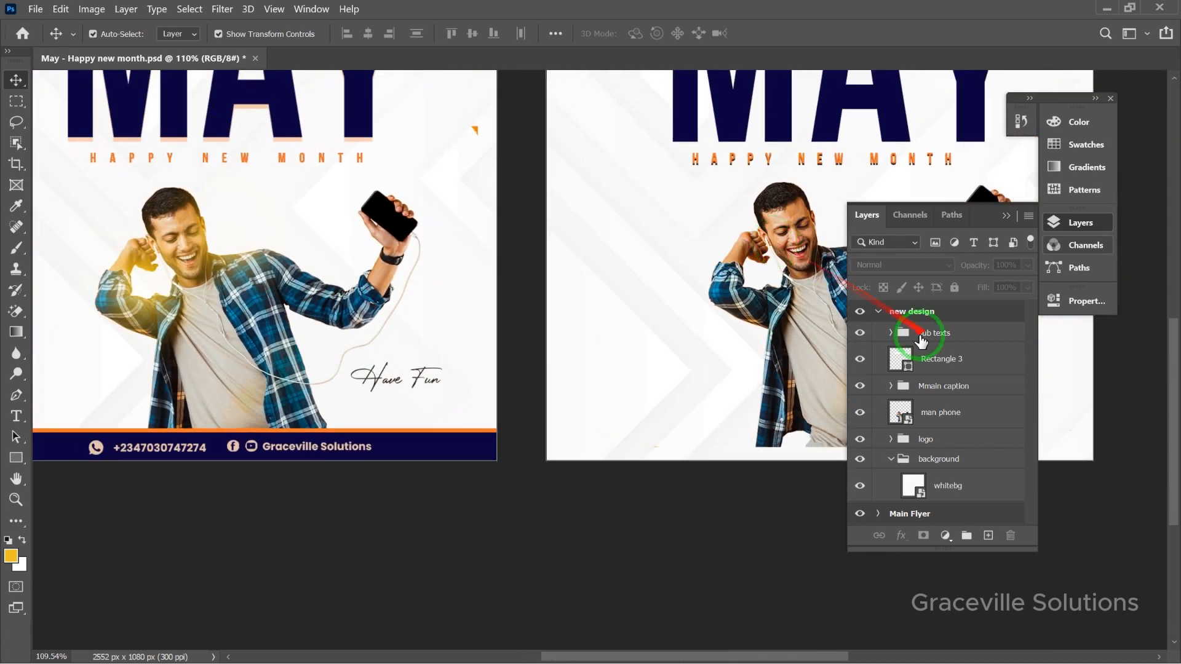
# - Put the Rectangle 3 layer in its own group named "rect" and collapse the group
pyautogui.click(939, 363)
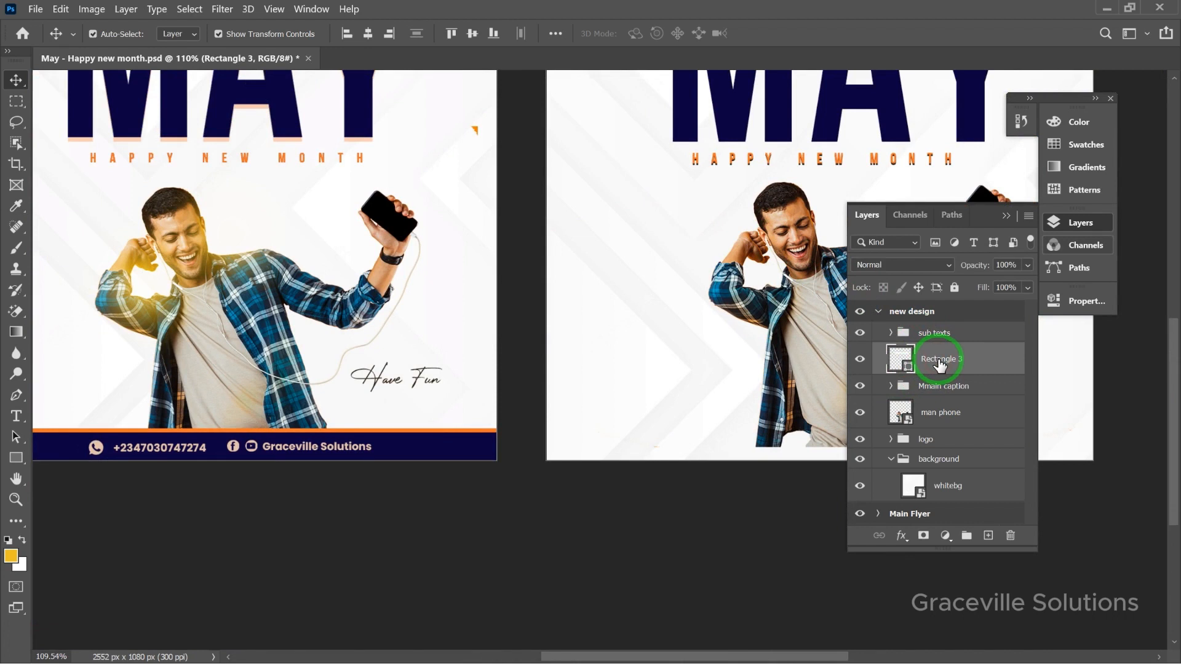
pyautogui.hotkey('ctrl', 'g')
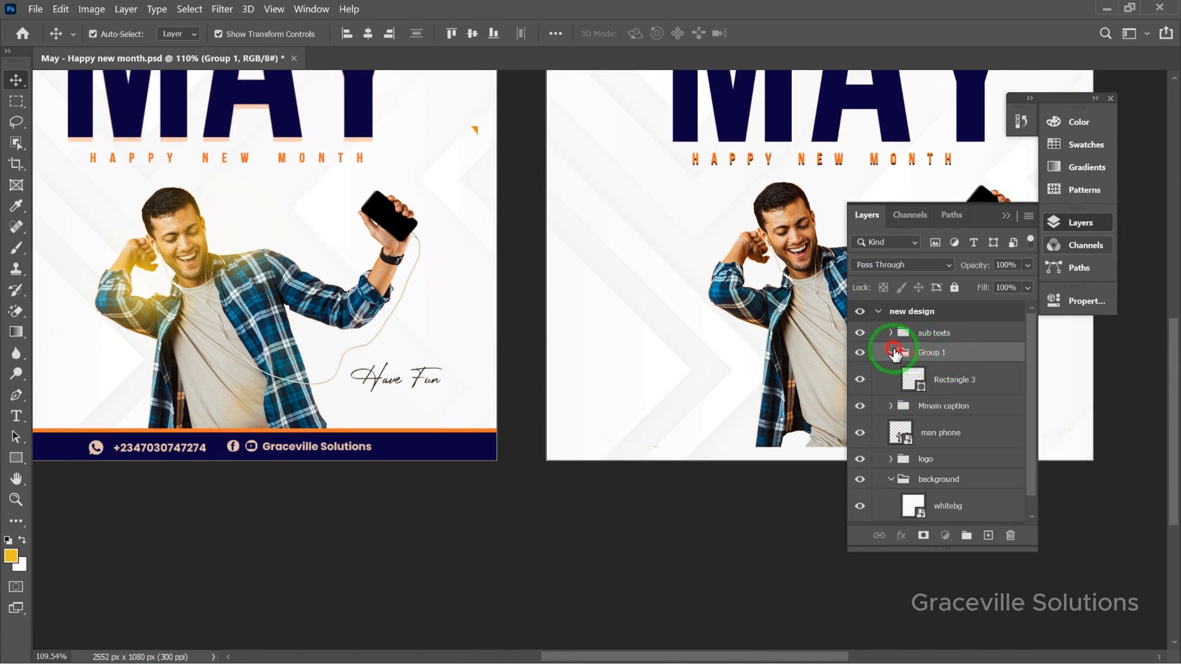
pyautogui.click(892, 352)
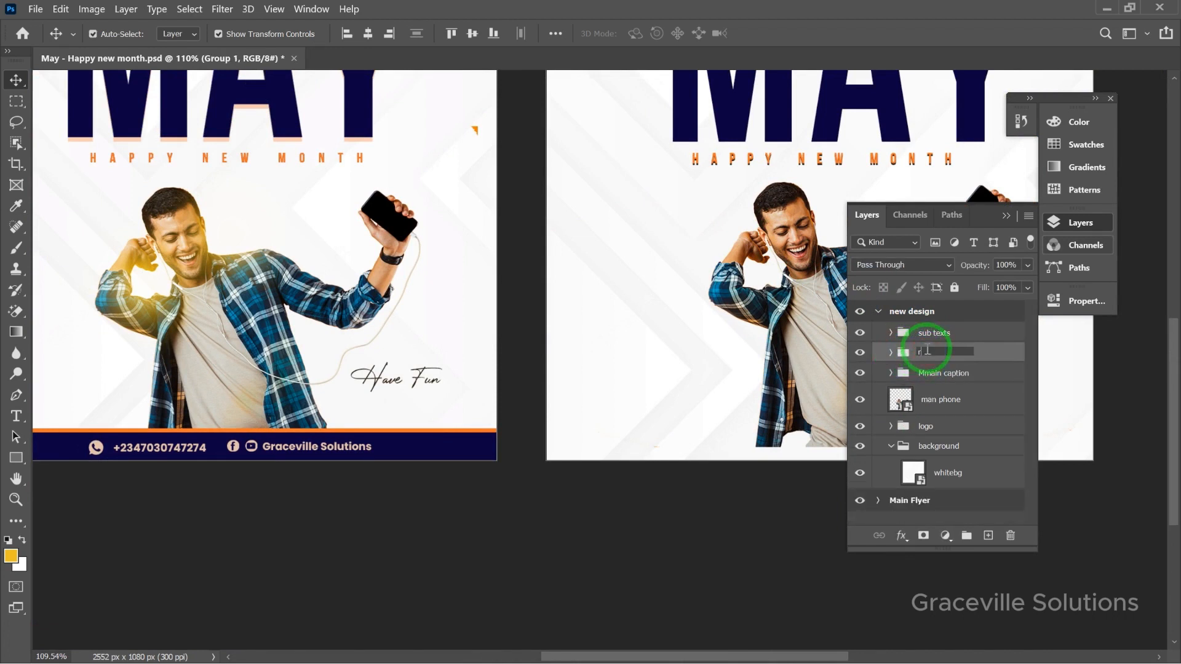
# - Collapse the background group and add a new layer named "glow" directly above the man phone layer
pyautogui.click(941, 400)
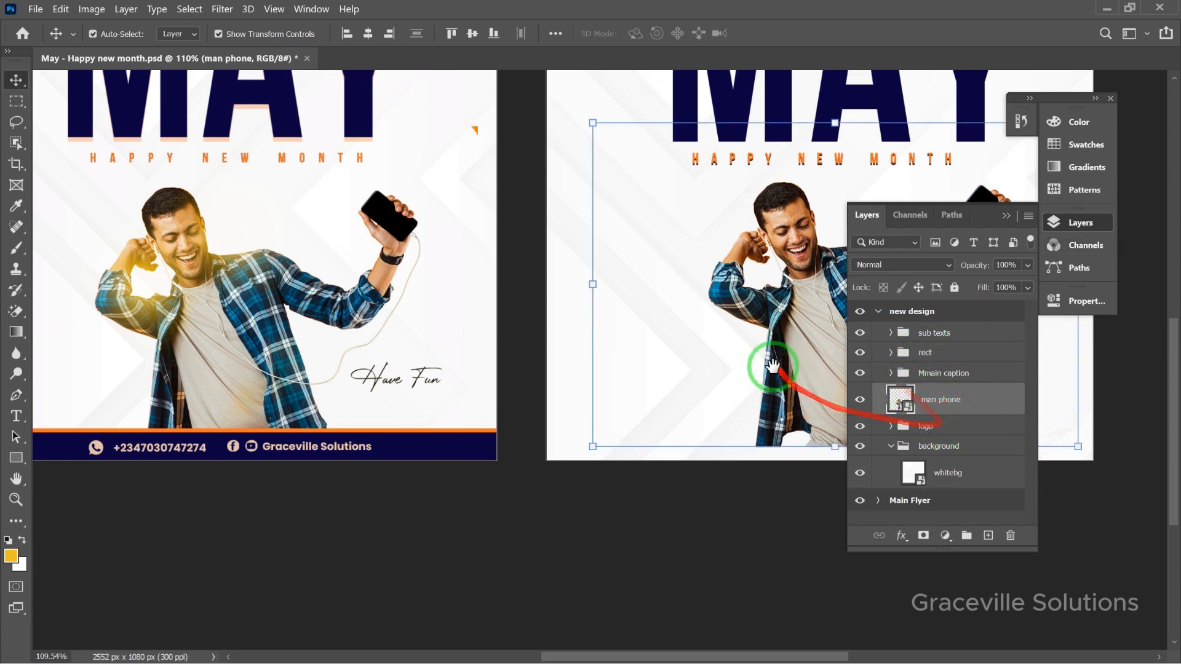
pyautogui.moveTo(762, 361); pyautogui.dragTo(483, 359)
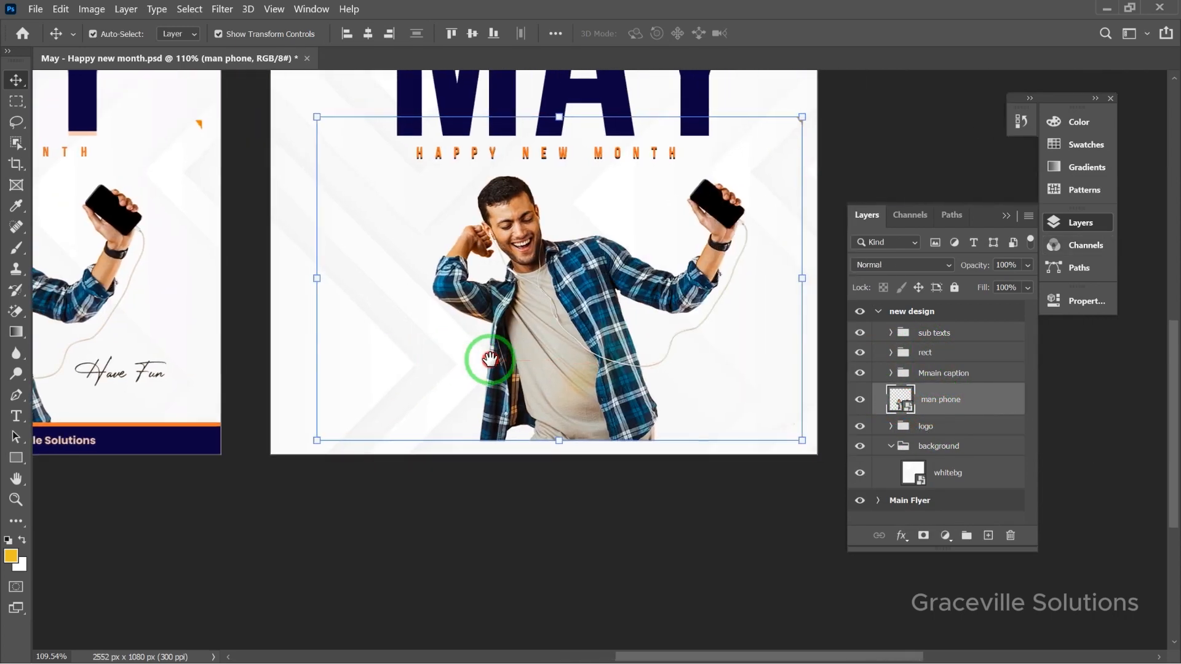
pyautogui.click(891, 445)
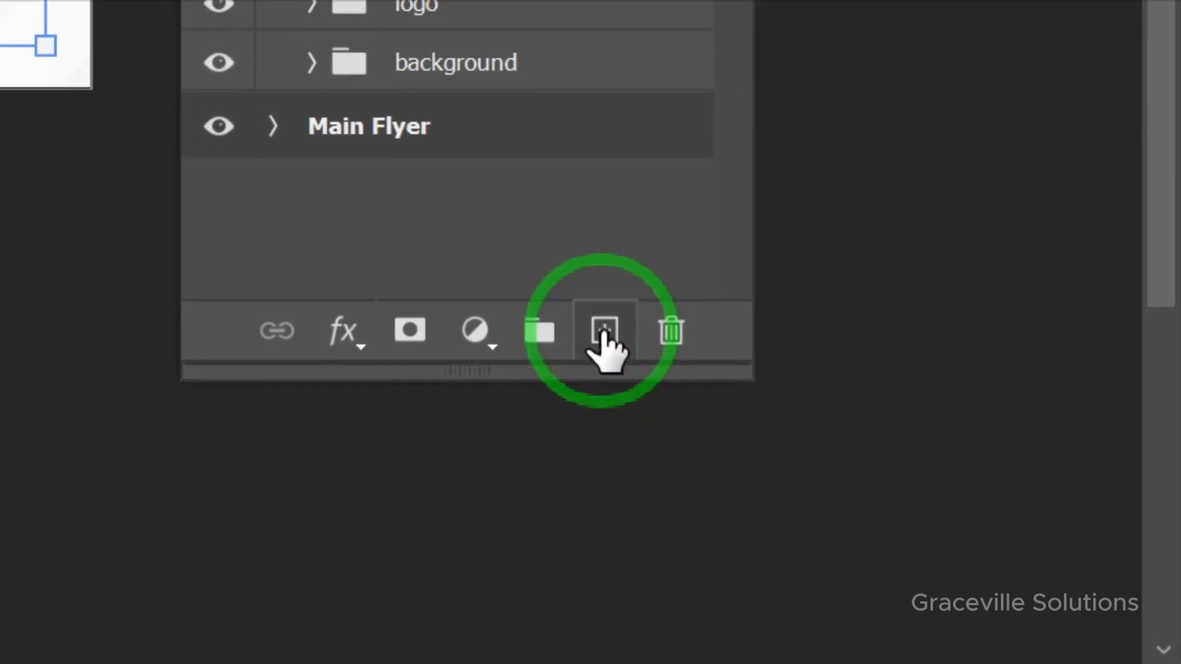
pyautogui.click(601, 334)
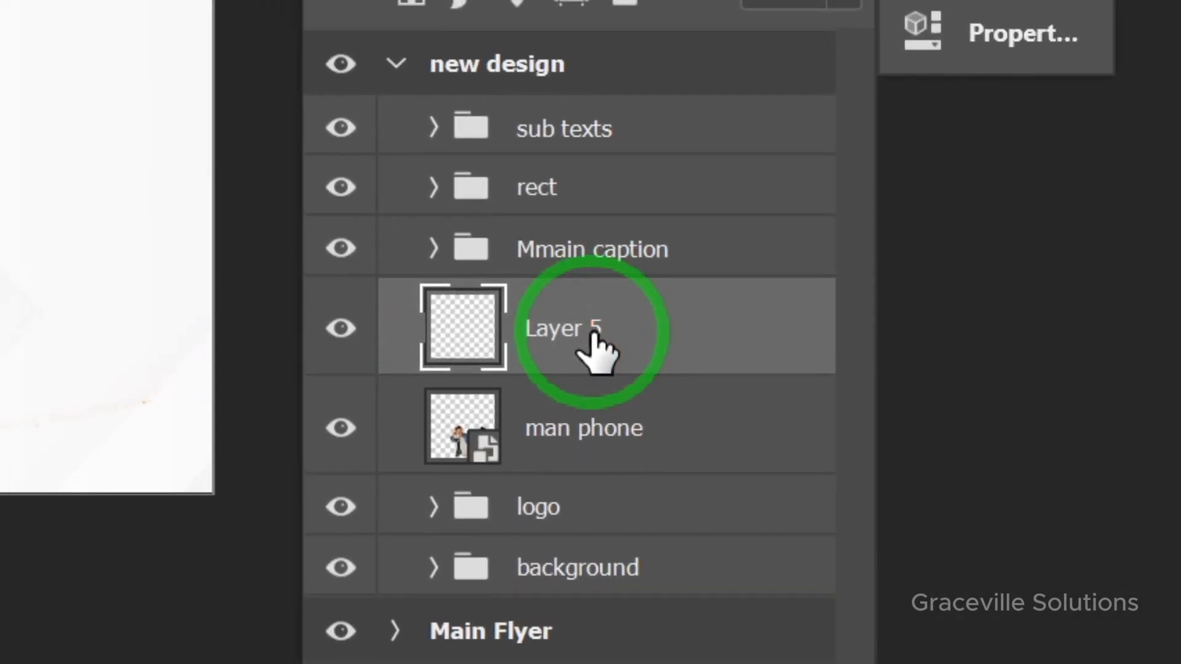
pyautogui.doubleClick(561, 294)
pyautogui.write('glow')
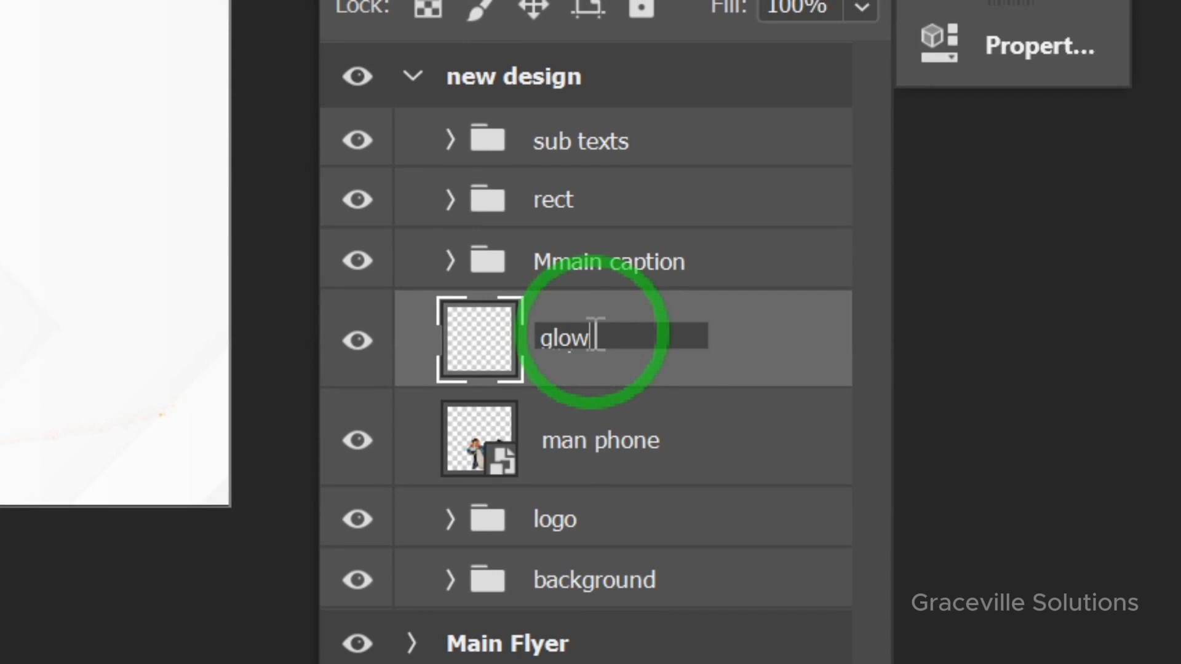
pyautogui.press('Return')
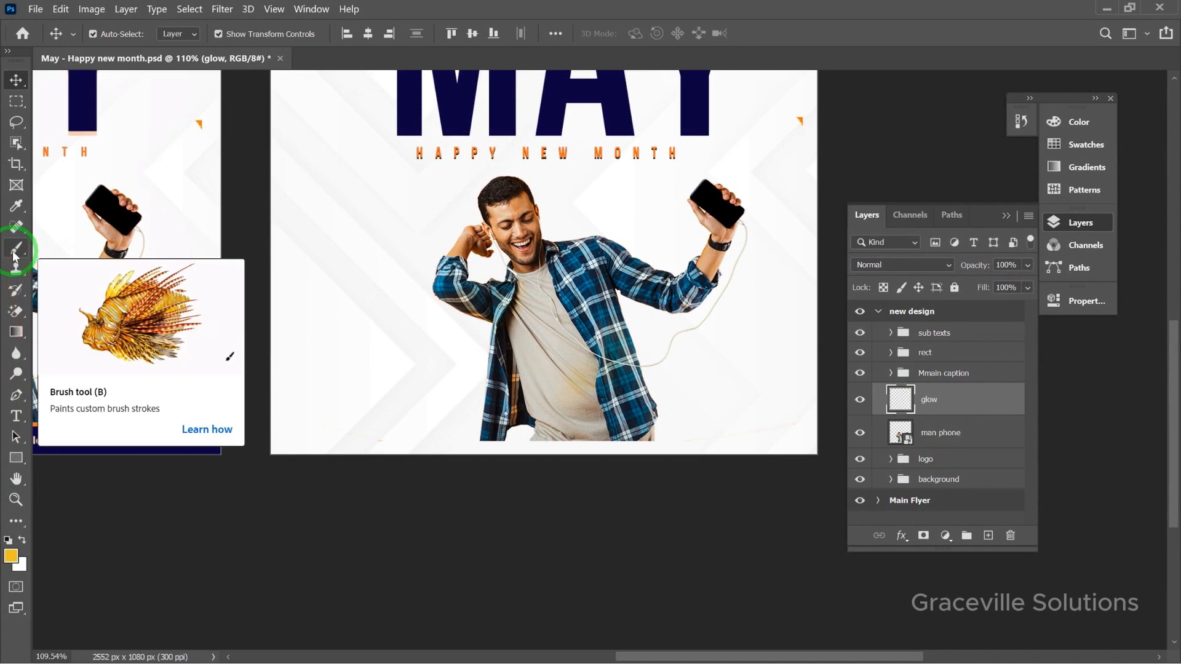
# - Activate the Brush Tool and set the foreground colour to the yellow f8c71e
pyautogui.click(13, 252)
pyautogui.rightClick(13, 253)
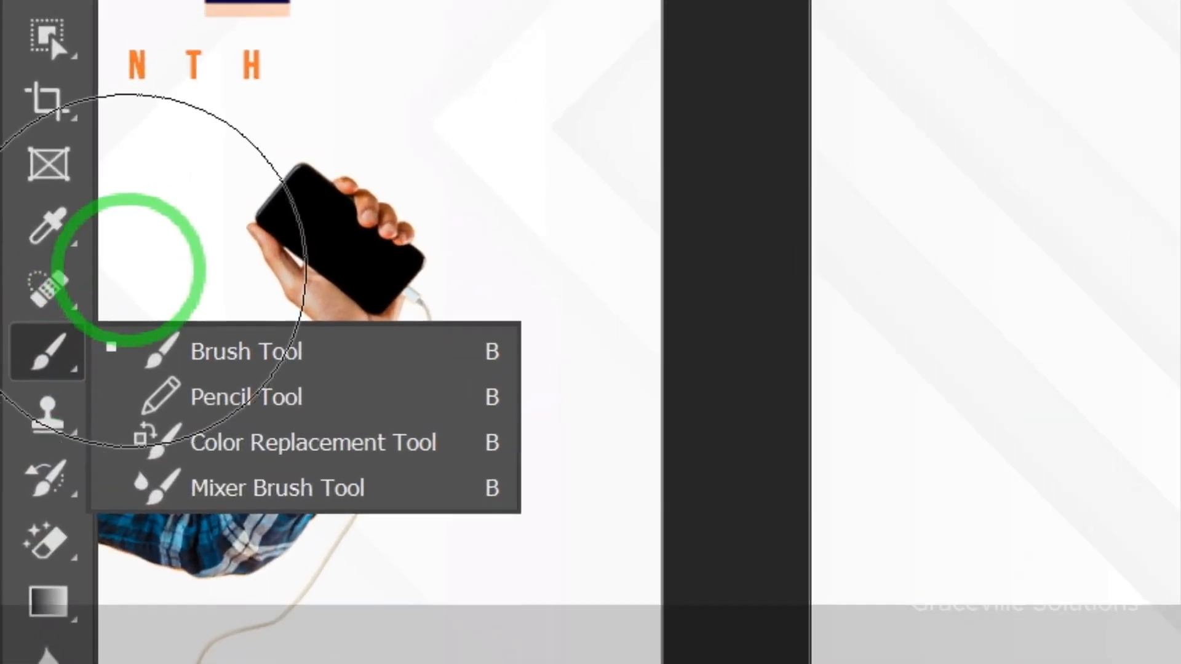
pyautogui.click(253, 308)
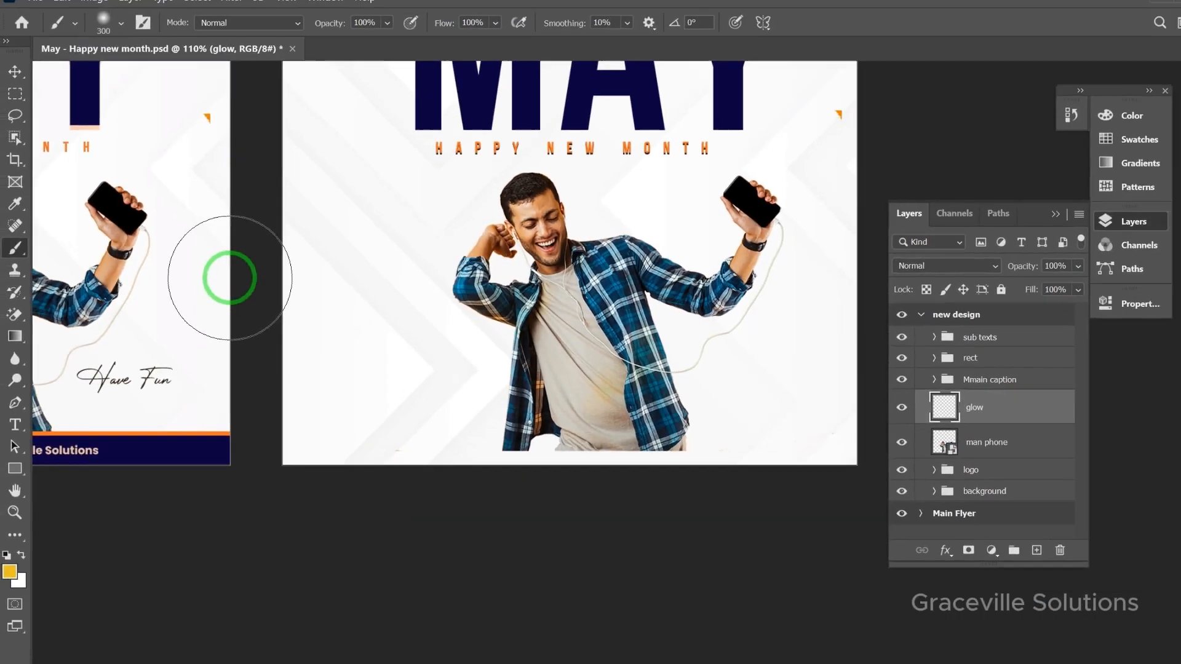
pyautogui.scroll(-2, 448, 345)
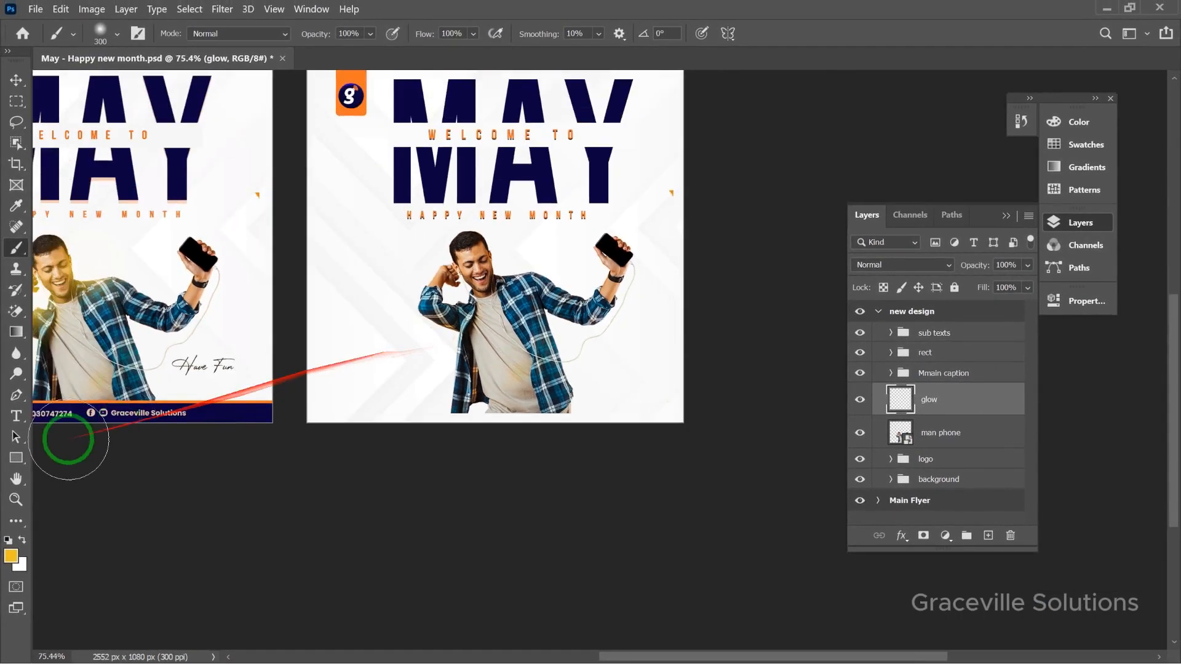
pyautogui.click(11, 557)
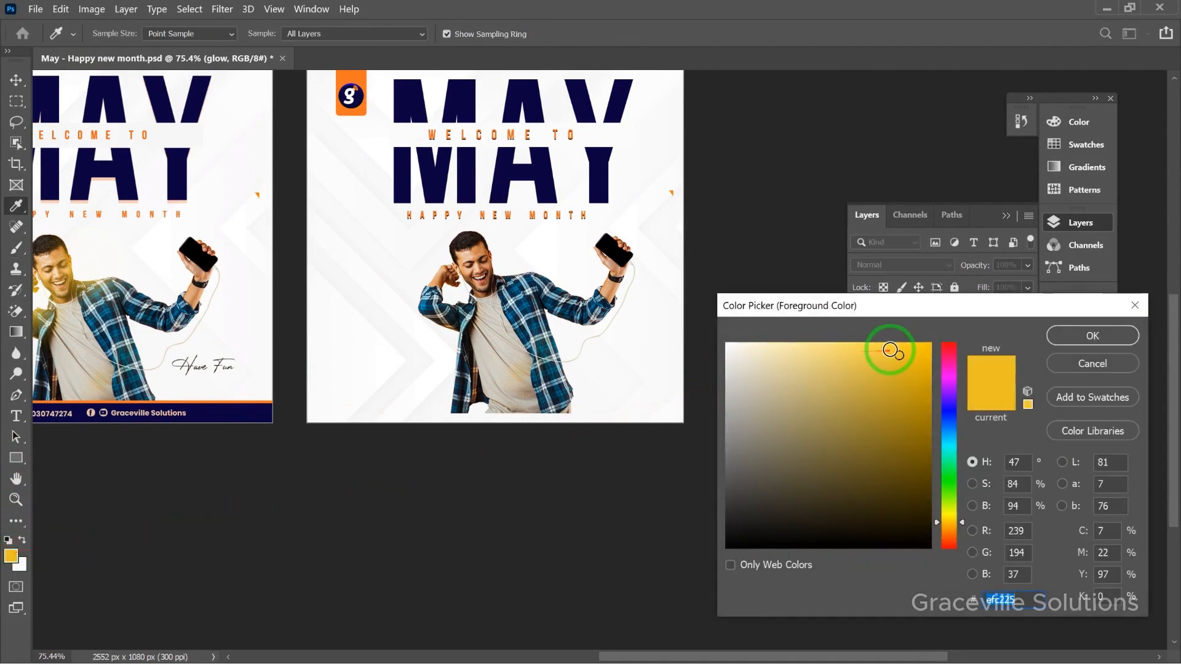
pyautogui.moveTo(891, 350); pyautogui.dragTo(908, 348)
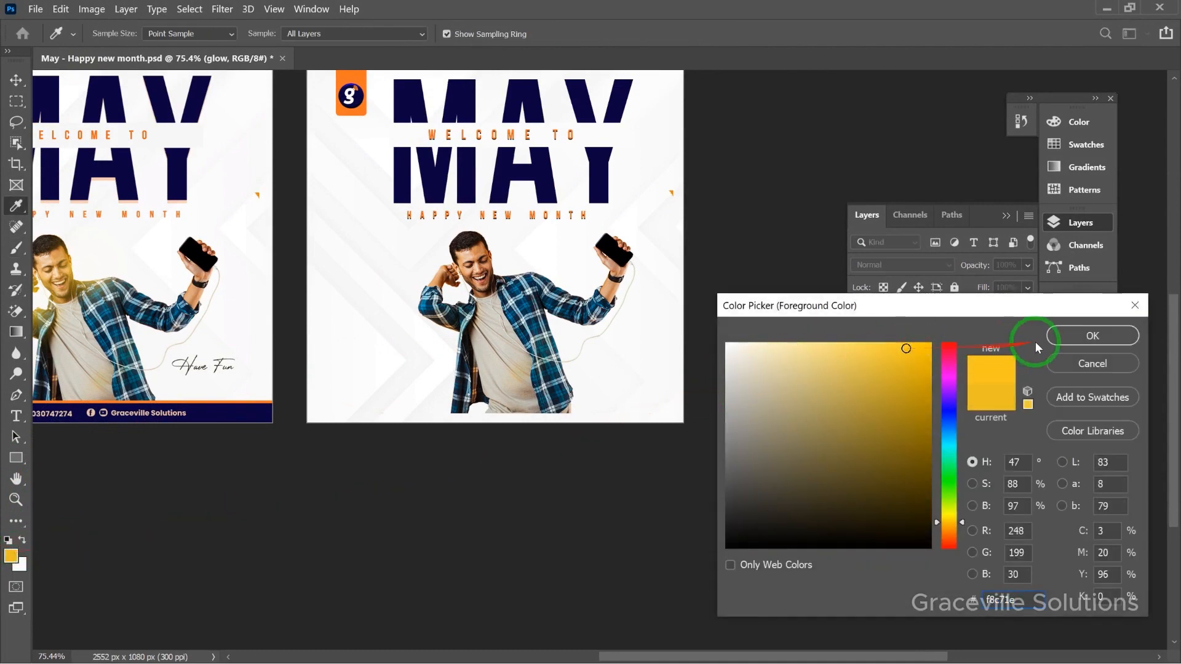
pyautogui.click(1060, 338)
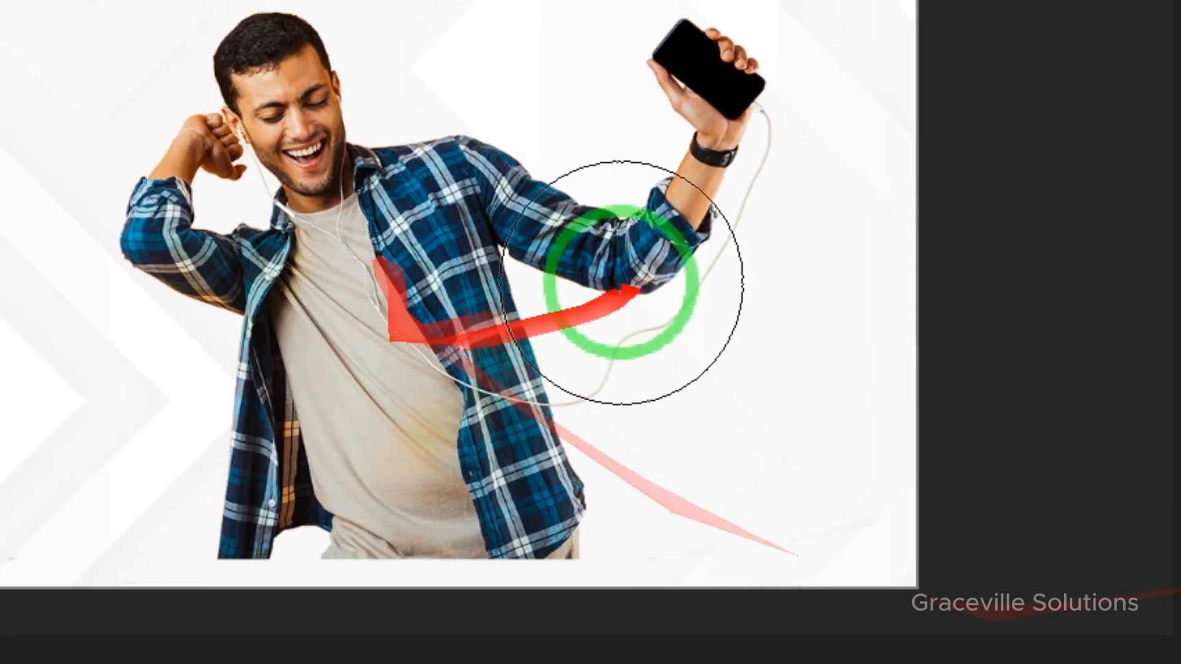
# - Paint one dab of yellow with the soft 300 px brush over the man's face on the glow layer
pyautogui.press('v')
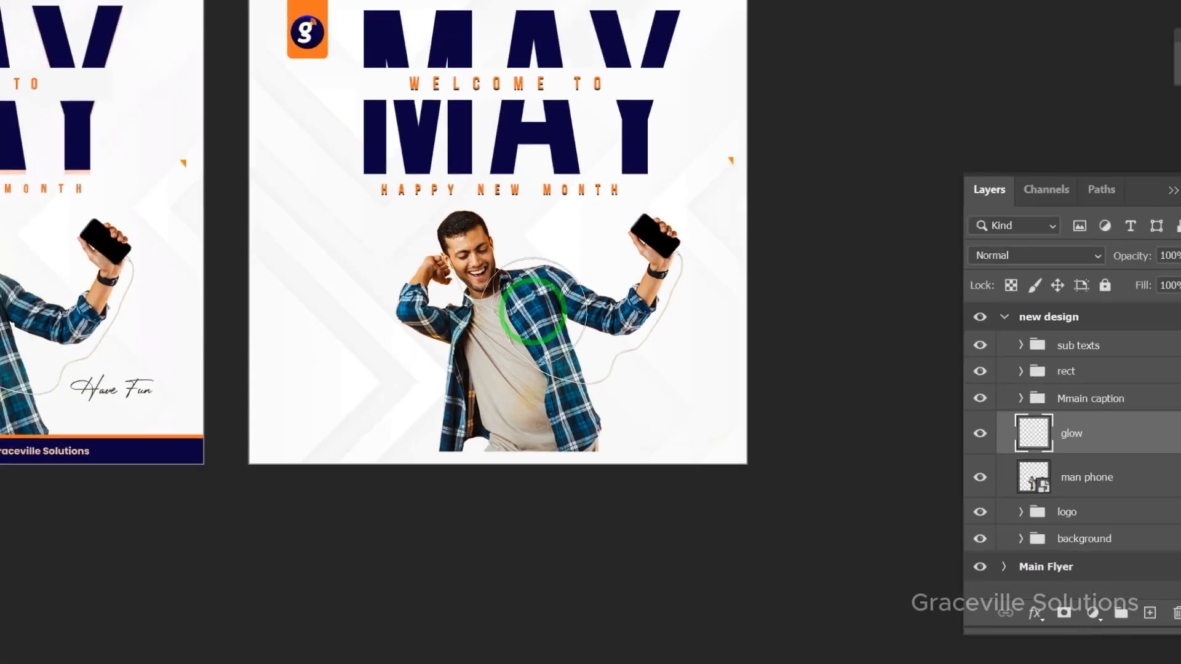
pyautogui.press('b')
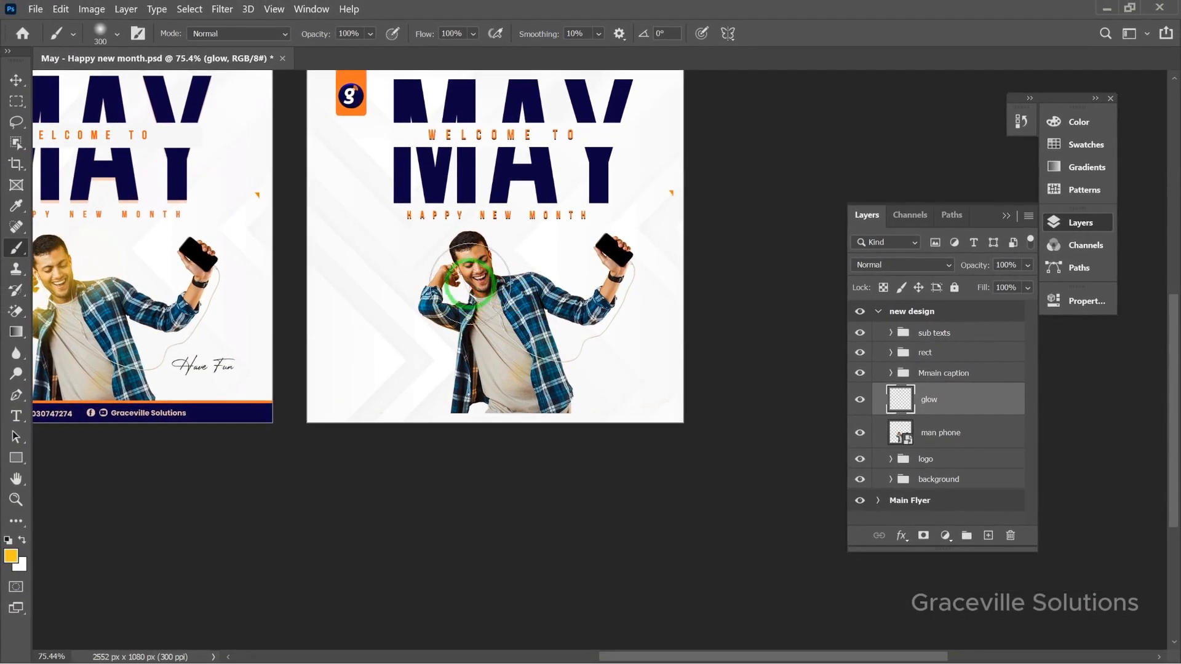
pyautogui.click(469, 283)
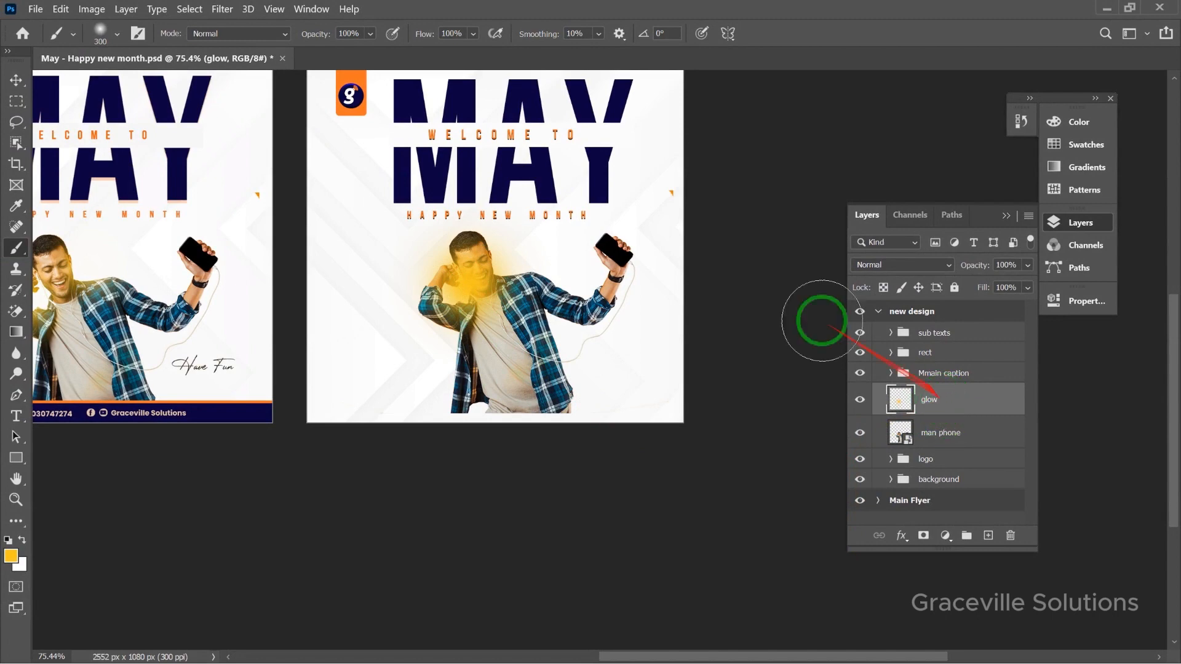
pyautogui.click(16, 80)
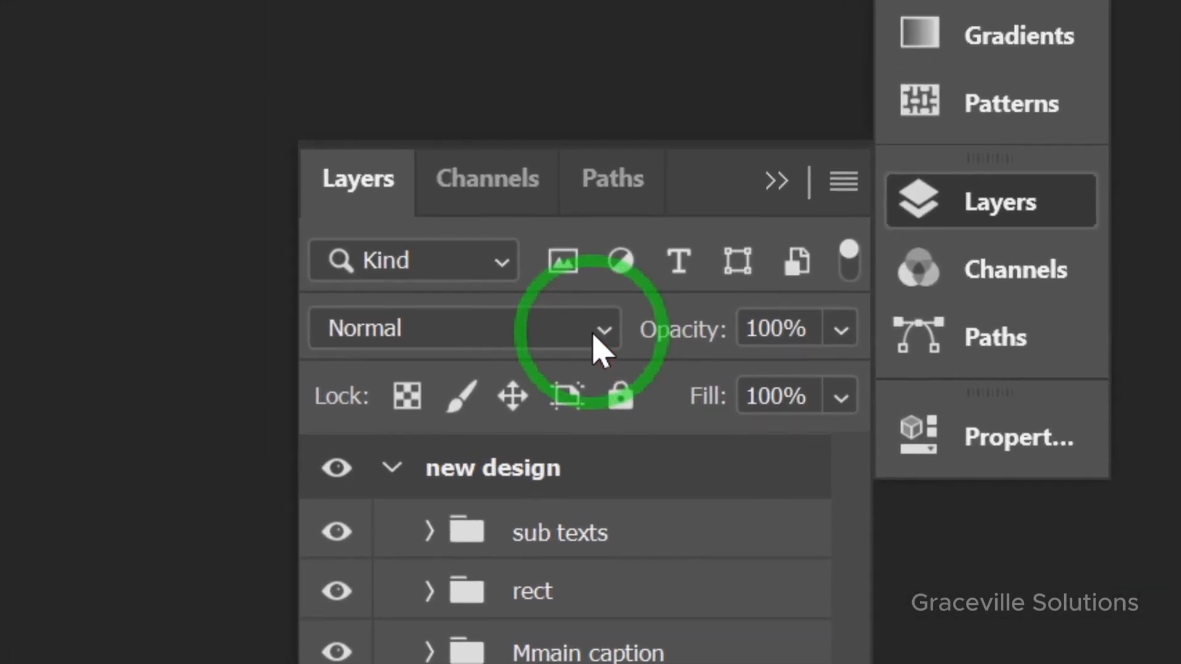
# - Set the glow layer's blend mode to Screen and shift the glow about 52 px left and 12 px down, toward the man's raised arm
pyautogui.click(594, 338)
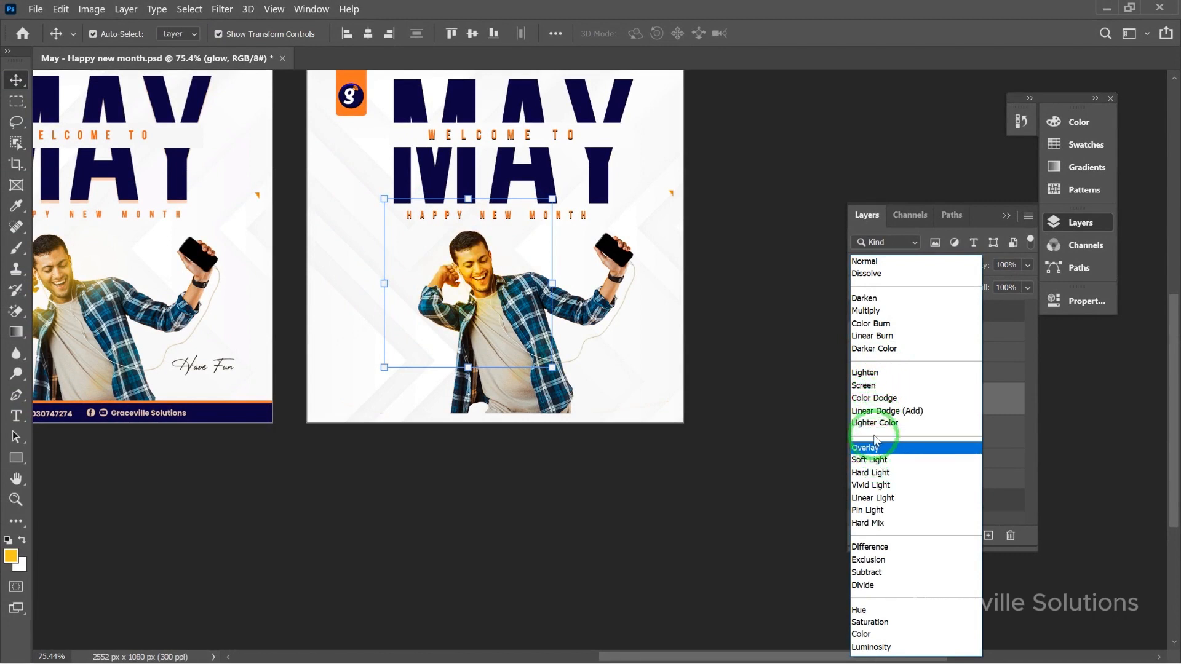
pyautogui.click(863, 388)
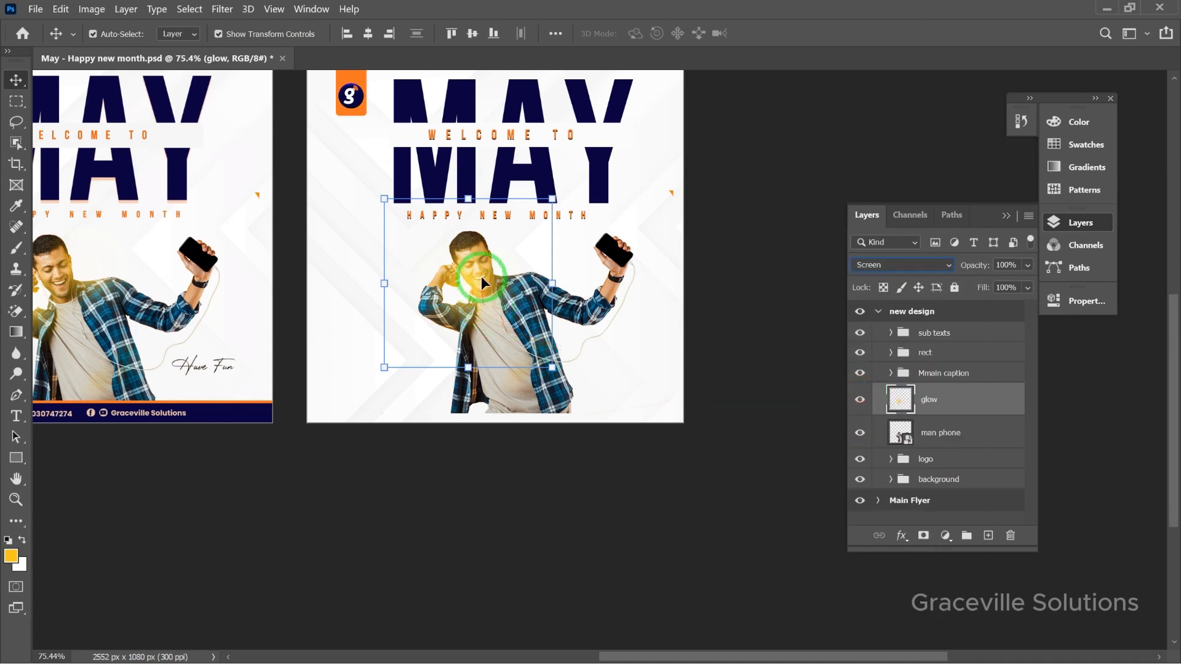
pyautogui.moveTo(481, 275); pyautogui.dragTo(471, 284)
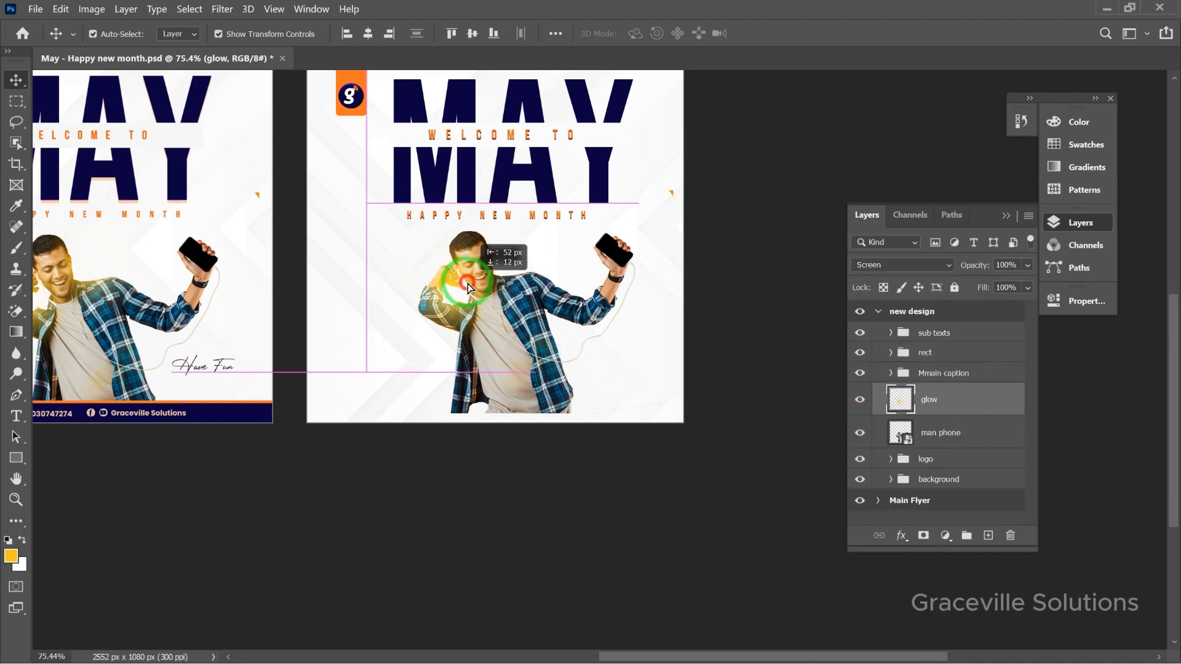
pyautogui.moveTo(468, 283); pyautogui.dragTo(460, 286)
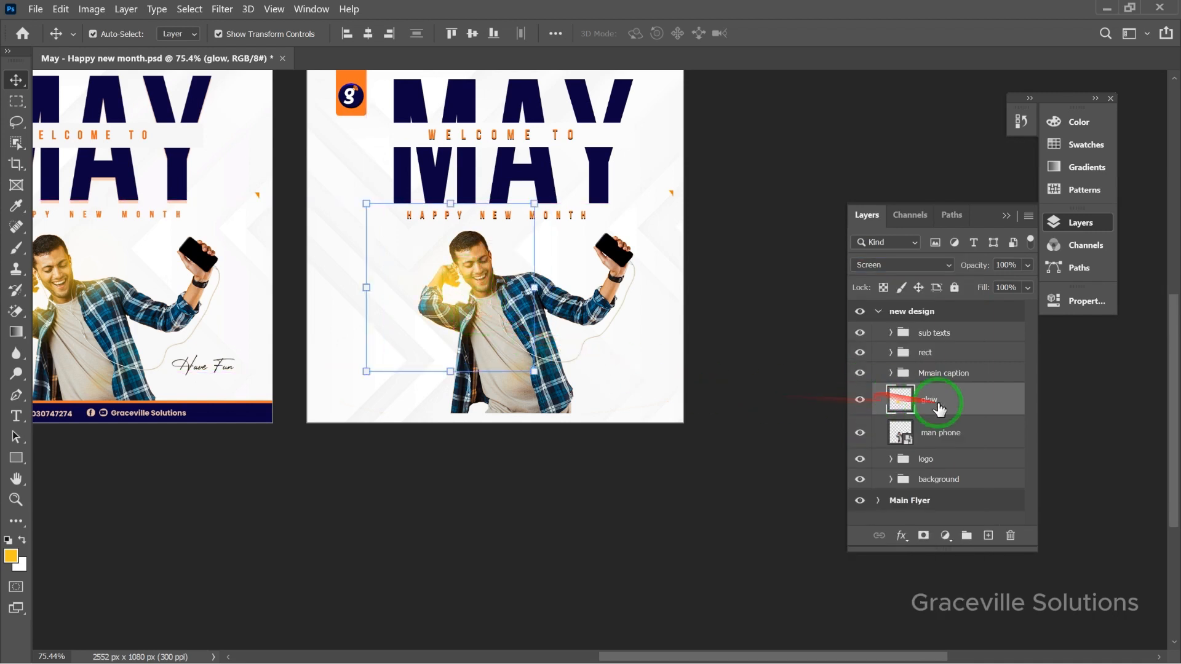
# - Duplicate the glow about 70 px right and 31 px up, over the man's chin and shoulder, and set the copy's opacity to 61%
pyautogui.scroll(3, 491, 351)
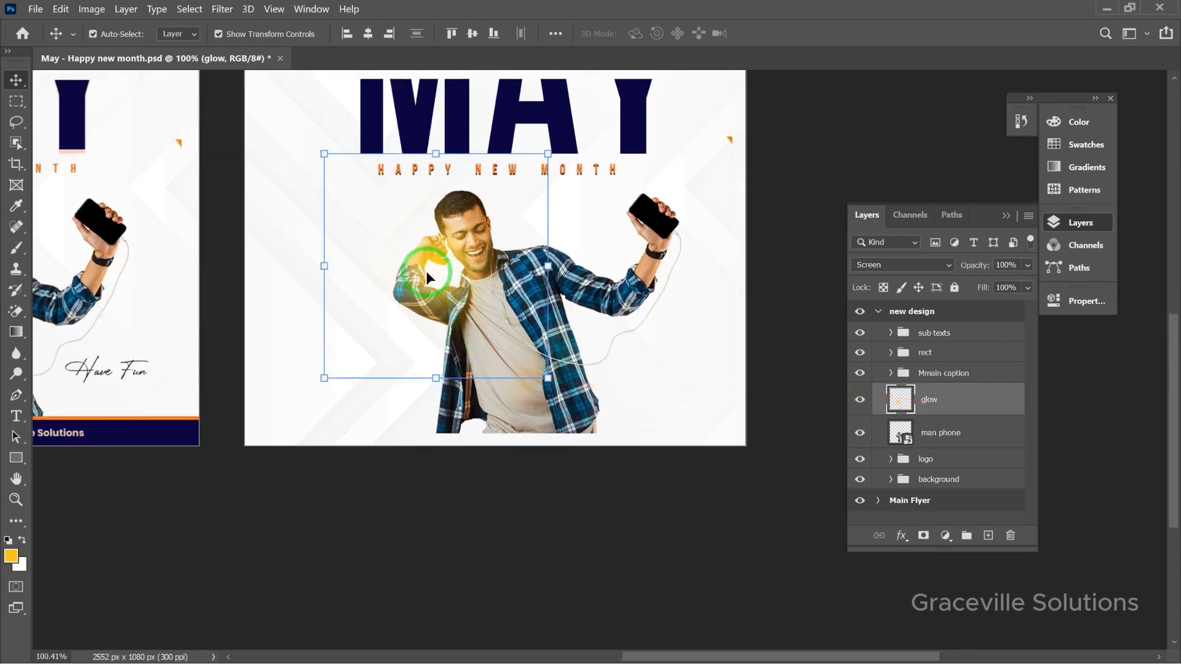
pyautogui.moveTo(409, 261); pyautogui.dragTo(506, 228)
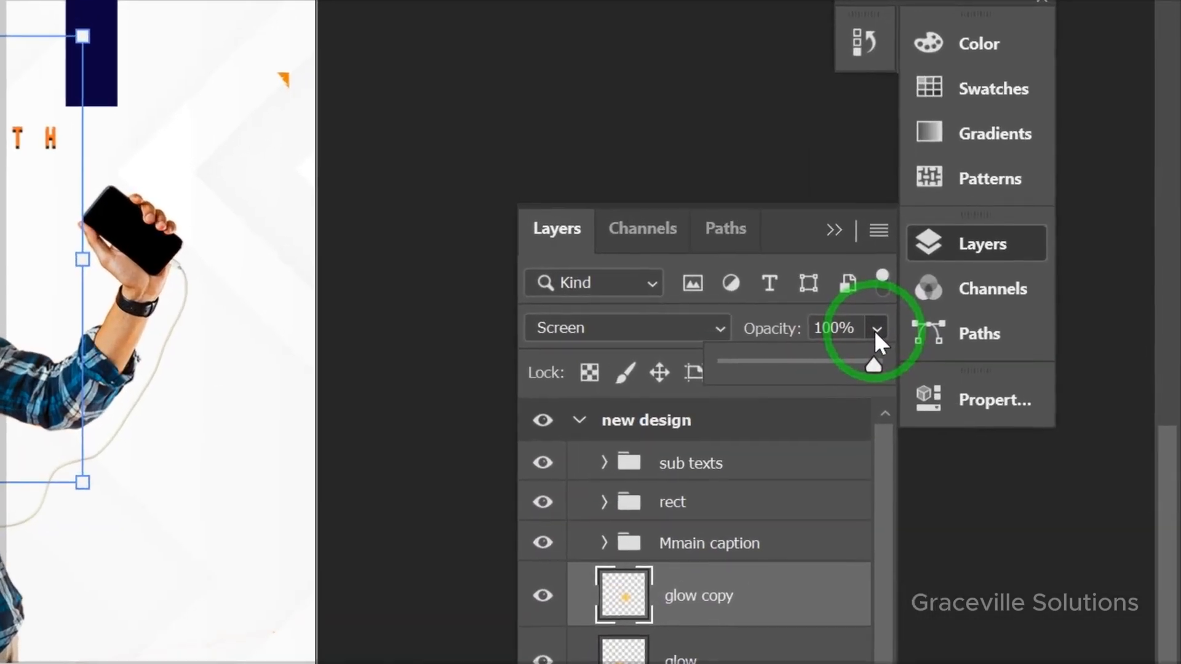
pyautogui.click(874, 331)
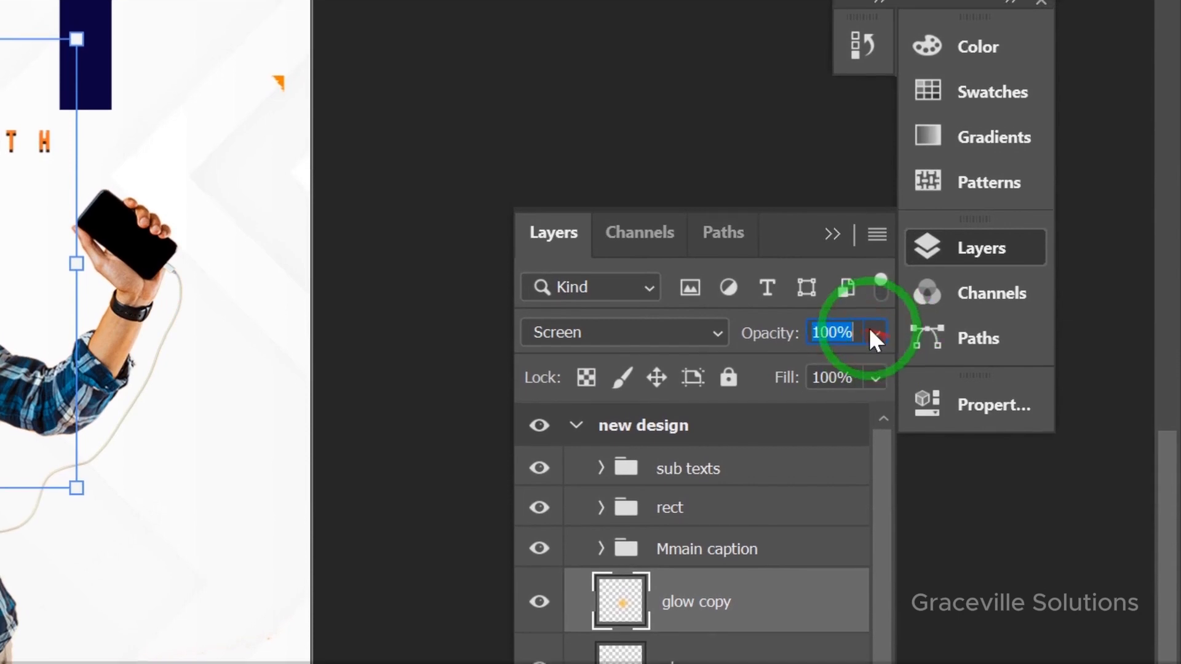
pyautogui.click(875, 331)
pyautogui.moveTo(872, 371); pyautogui.dragTo(823, 329)
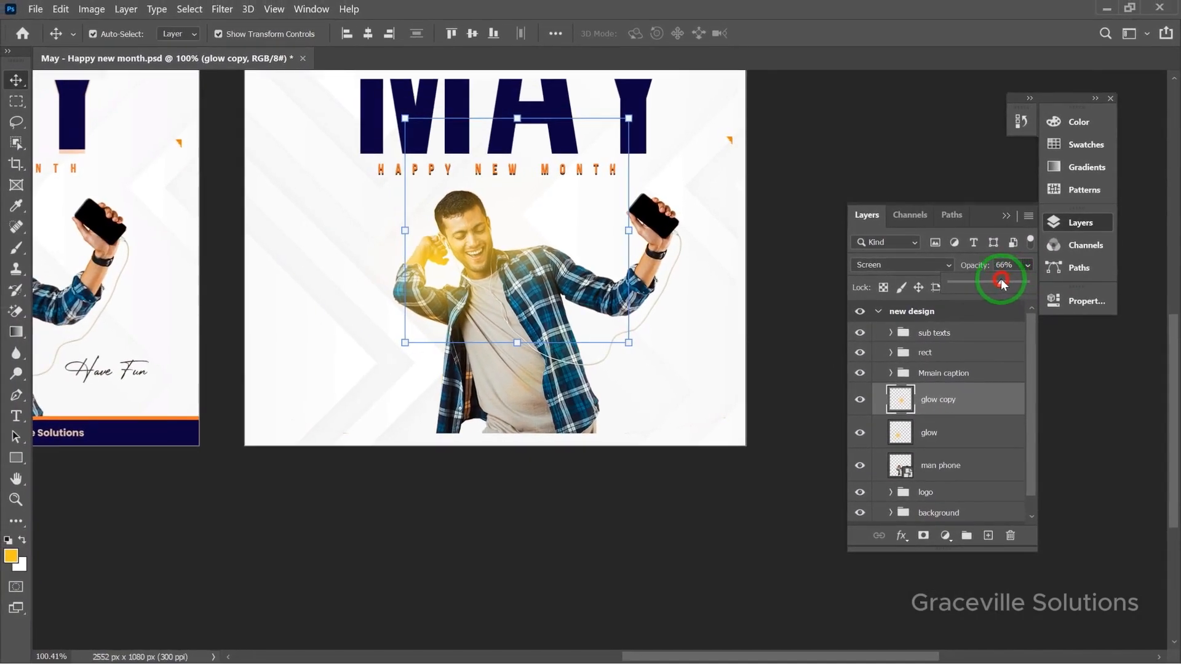
pyautogui.moveTo(1001, 281); pyautogui.dragTo(998, 282)
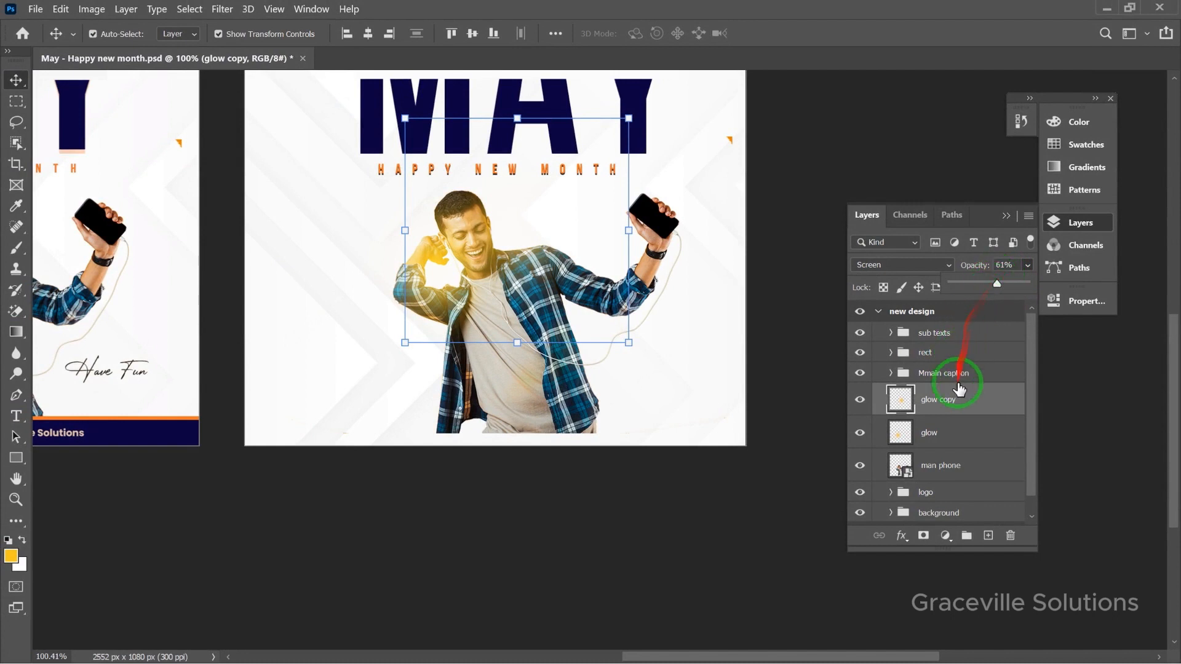
# - Set the original glow layer's opacity to 78%
pyautogui.click(957, 430)
pyautogui.click(957, 432)
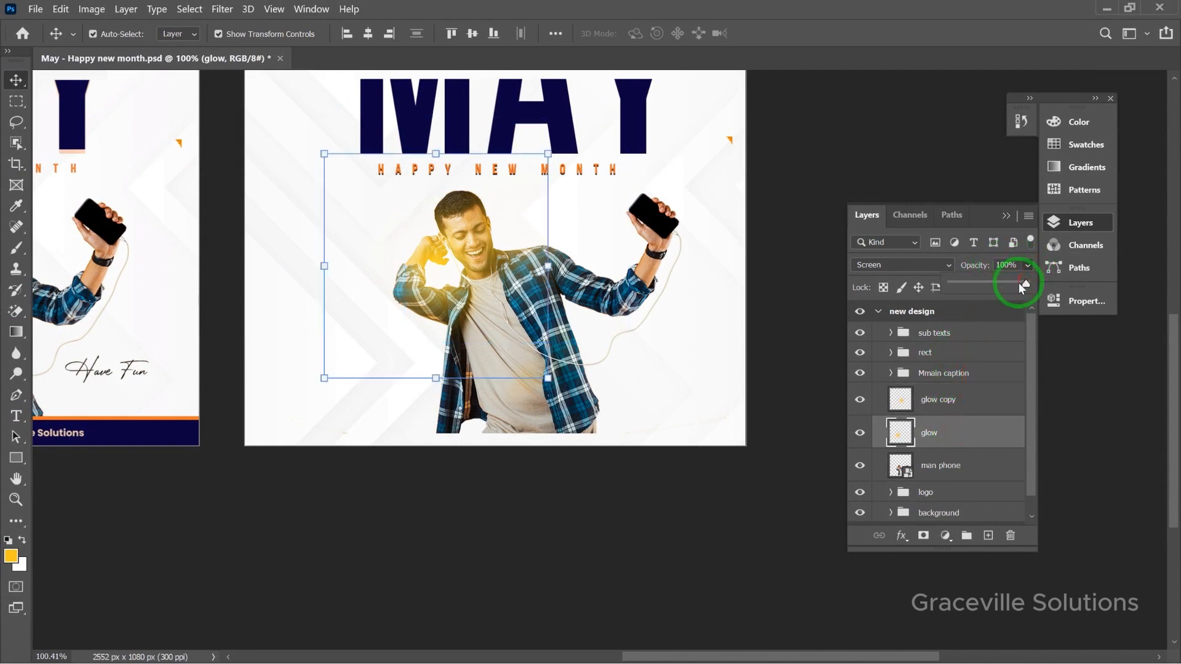
pyautogui.moveTo(1011, 283); pyautogui.dragTo(1009, 283)
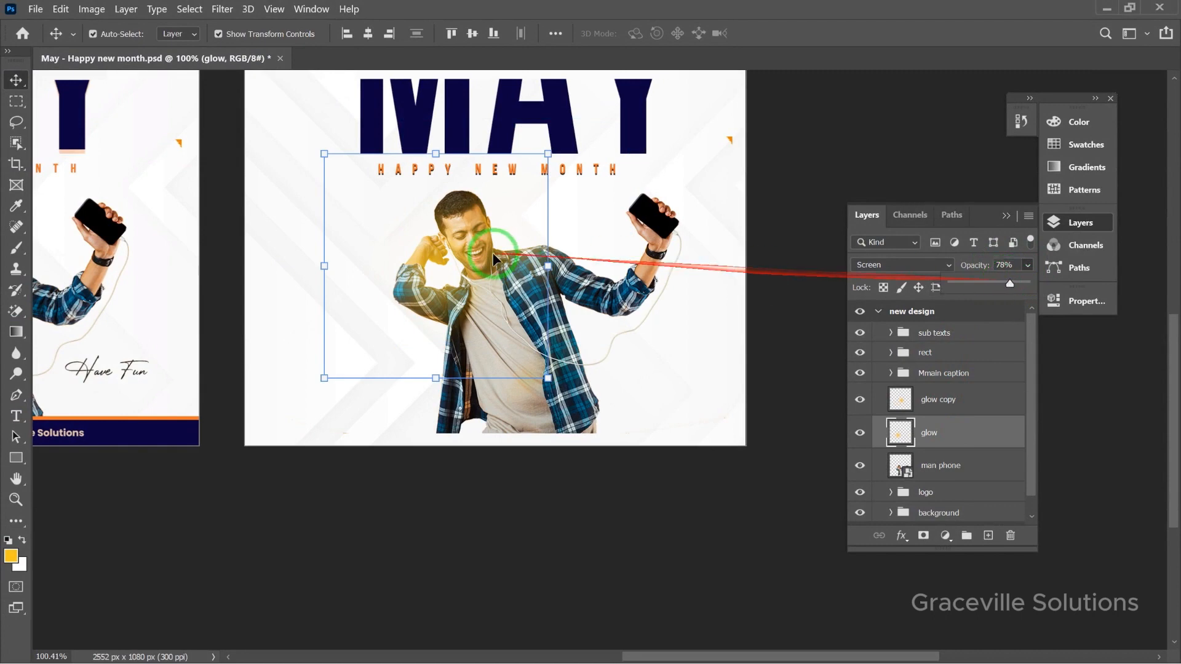
# - Deselect the glow and examine the lighting on the man against the reference flyer
pyautogui.scroll(-2, 470, 261)
pyautogui.click(735, 239)
pyautogui.click(735, 238)
pyautogui.scroll(-1, 468, 287)
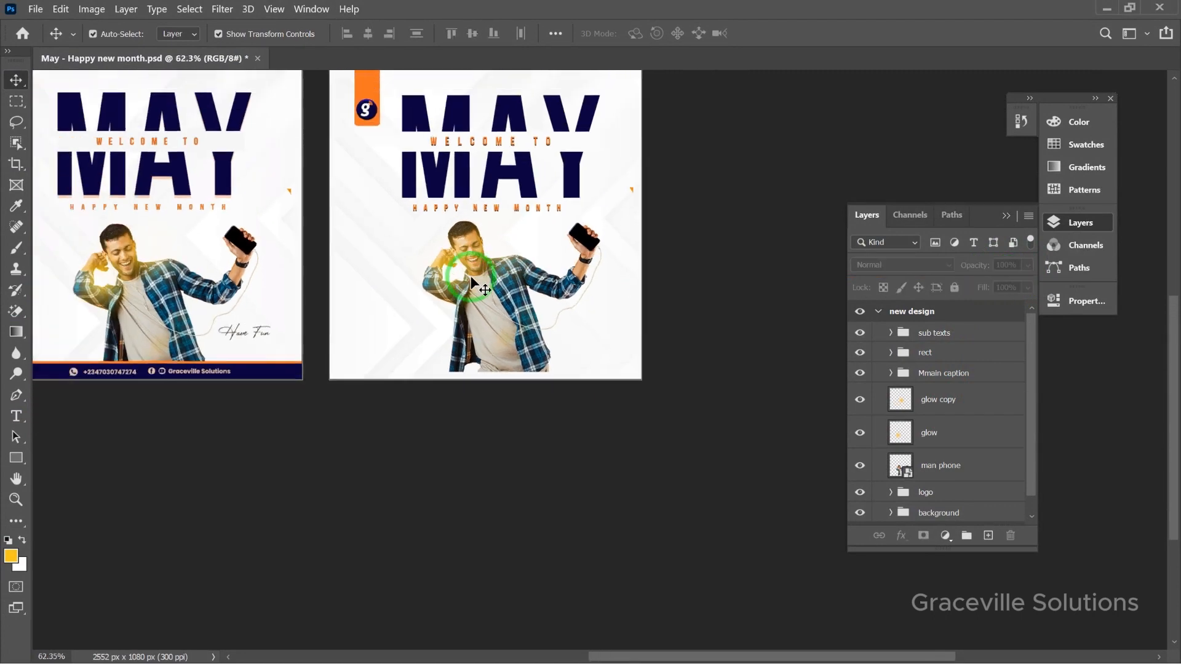
pyautogui.scroll(3, 511, 314)
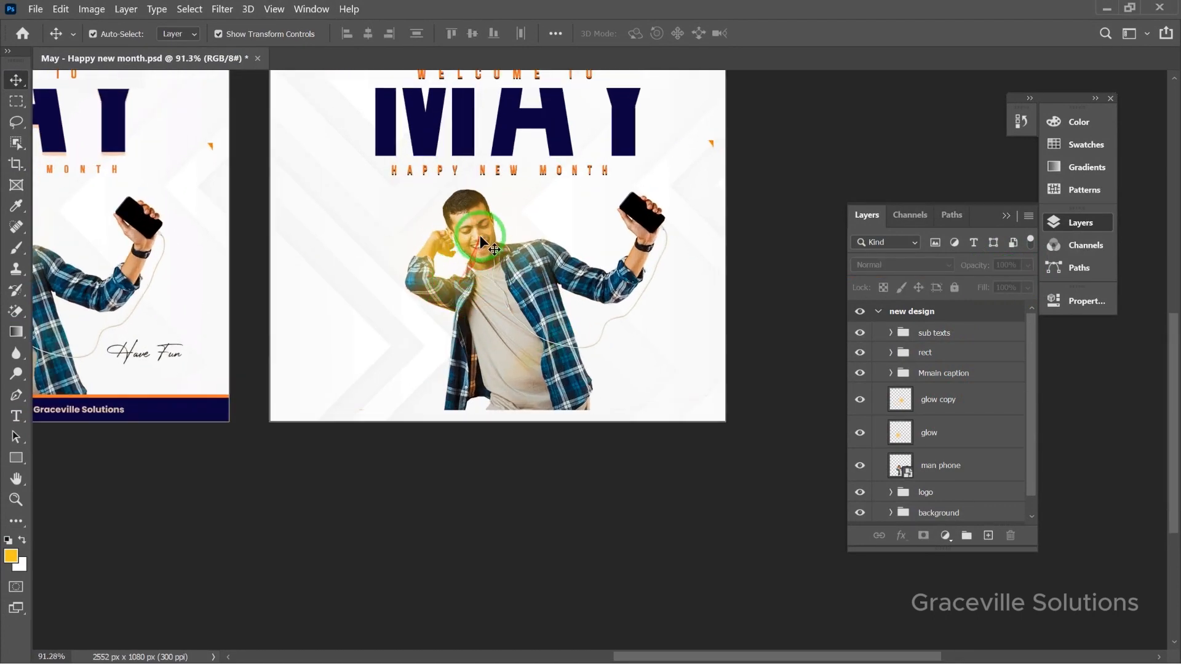
pyautogui.moveTo(474, 241); pyautogui.dragTo(498, 240)
pyautogui.scroll(-2, 503, 287)
pyautogui.click(742, 273)
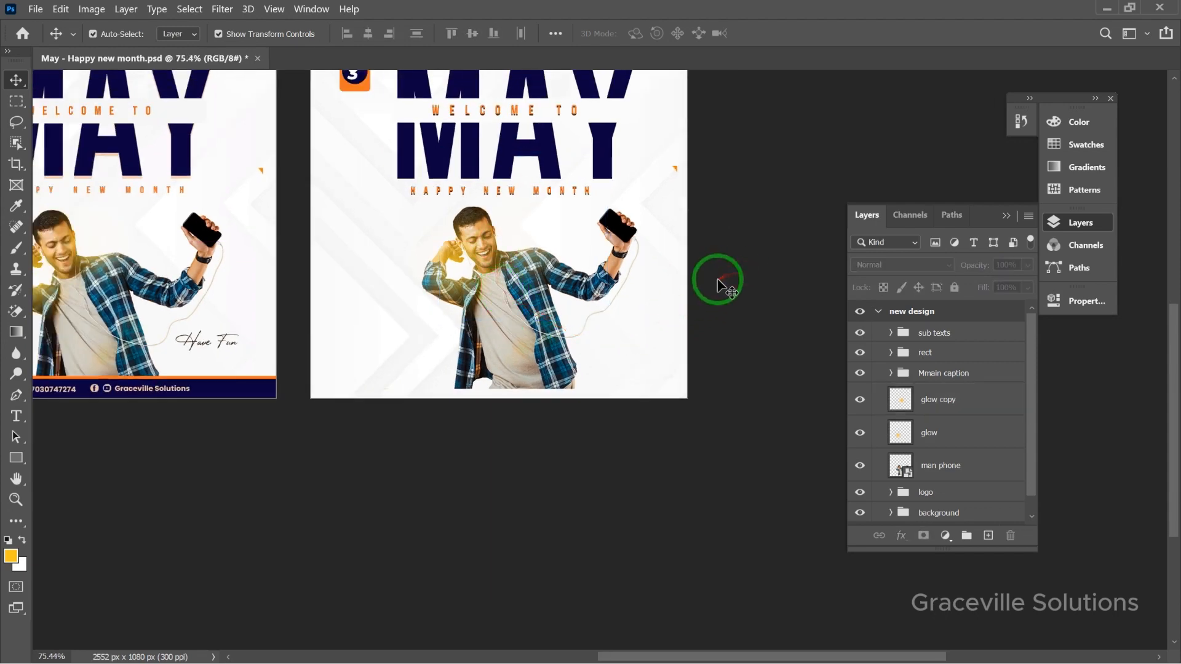
pyautogui.scroll(-2, 717, 280)
pyautogui.scroll(2, 628, 319)
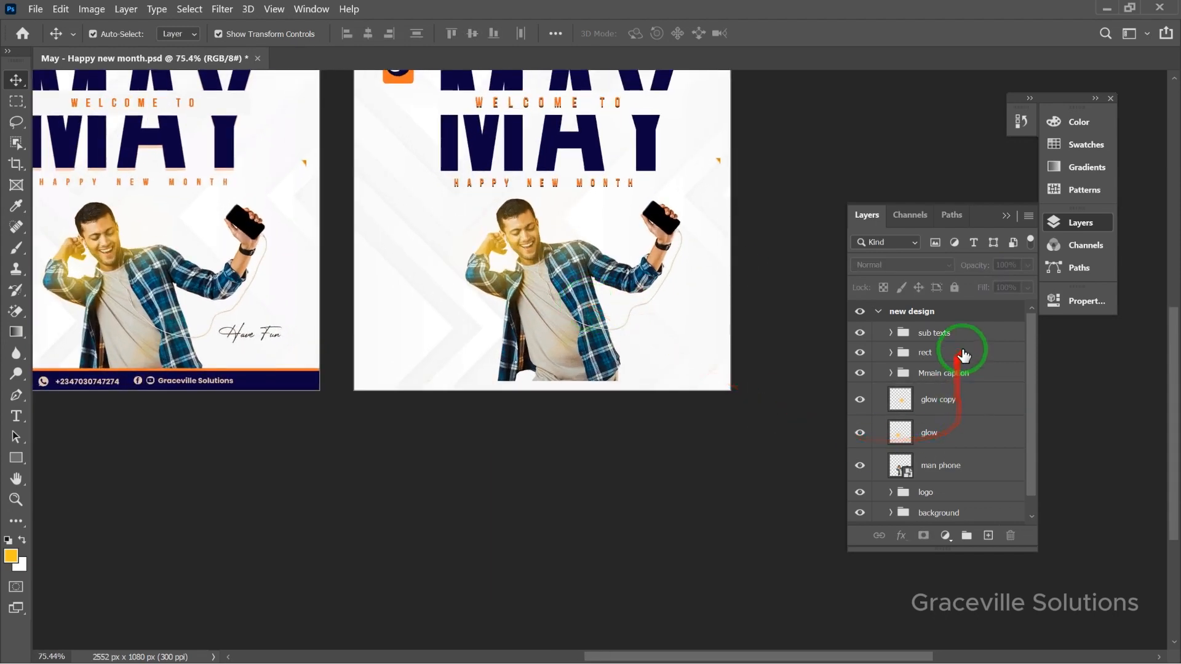
# - Group the glow copy and glow layers, name the group "glow", and deselect it
pyautogui.click(942, 406)
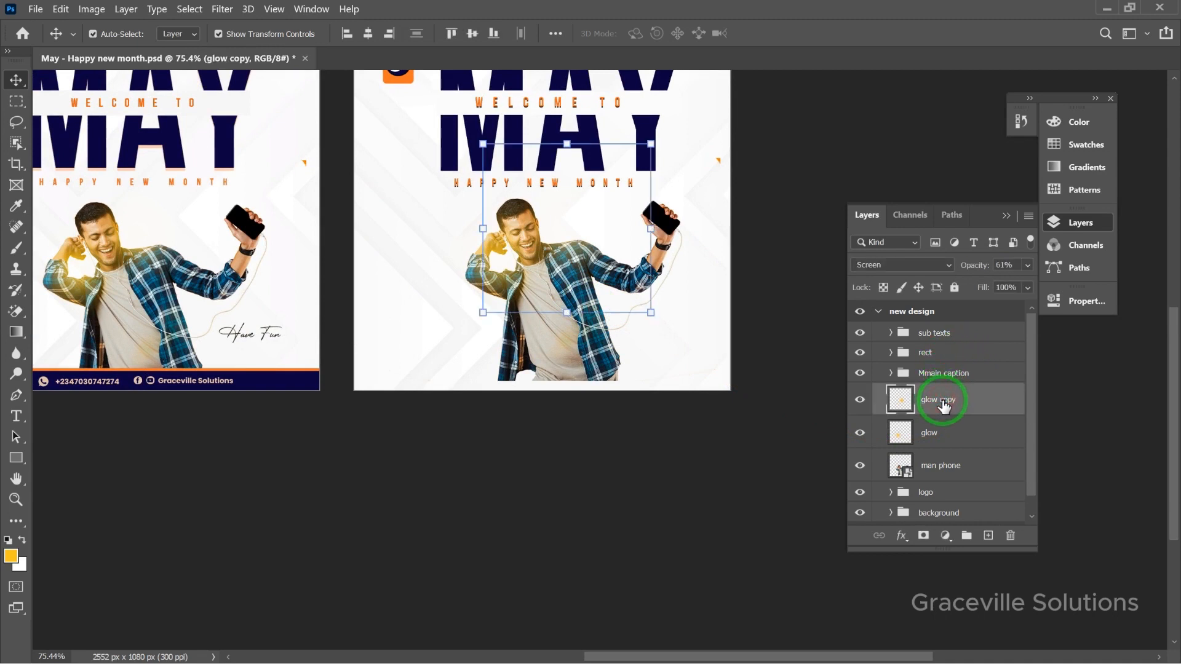
pyautogui.keyDown('shift'); pyautogui.click(951, 430); pyautogui.keyUp('shift')
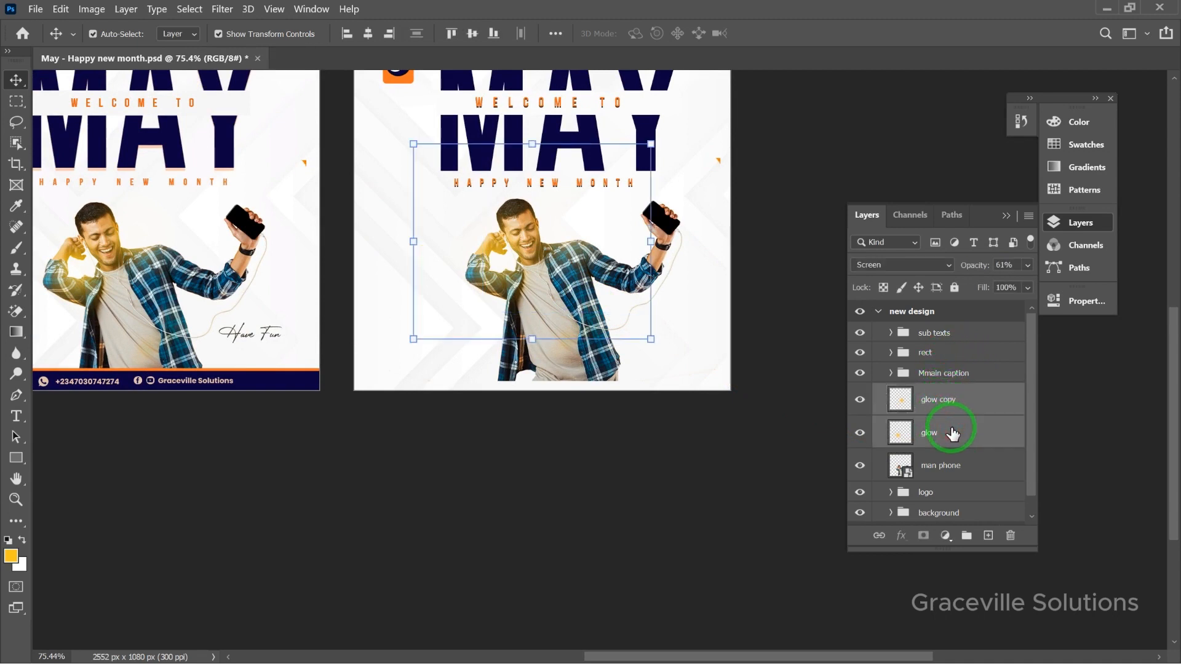
pyautogui.hotkey('ctrl', 'g')
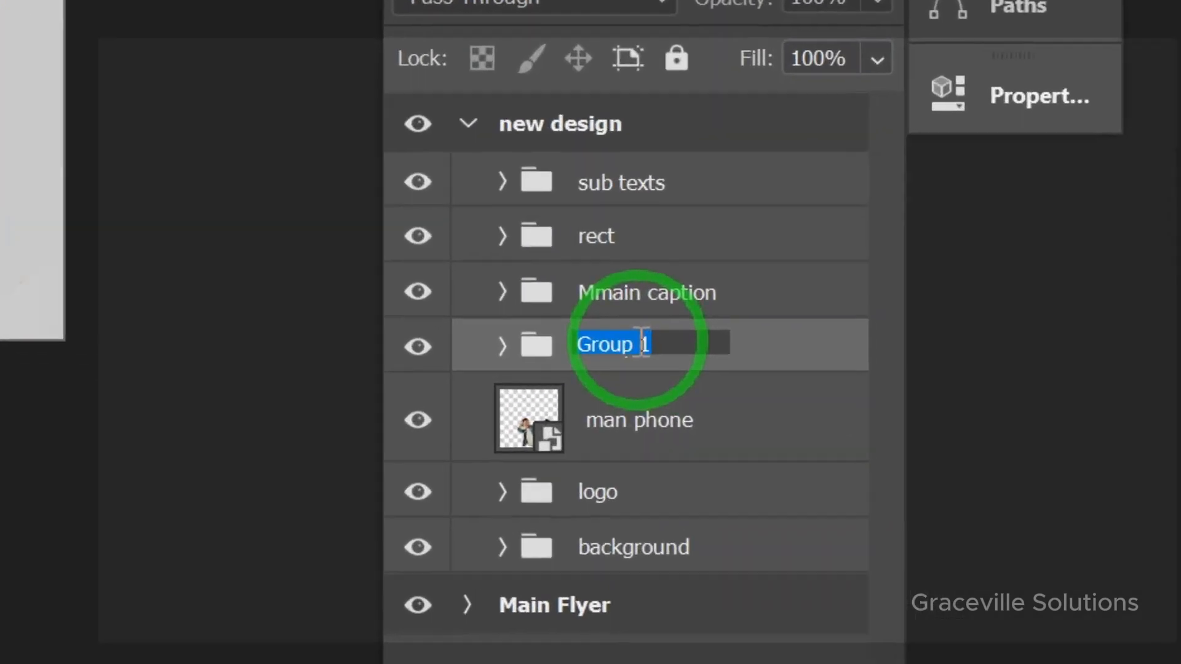
pyautogui.write('glow')
pyautogui.press('Return')
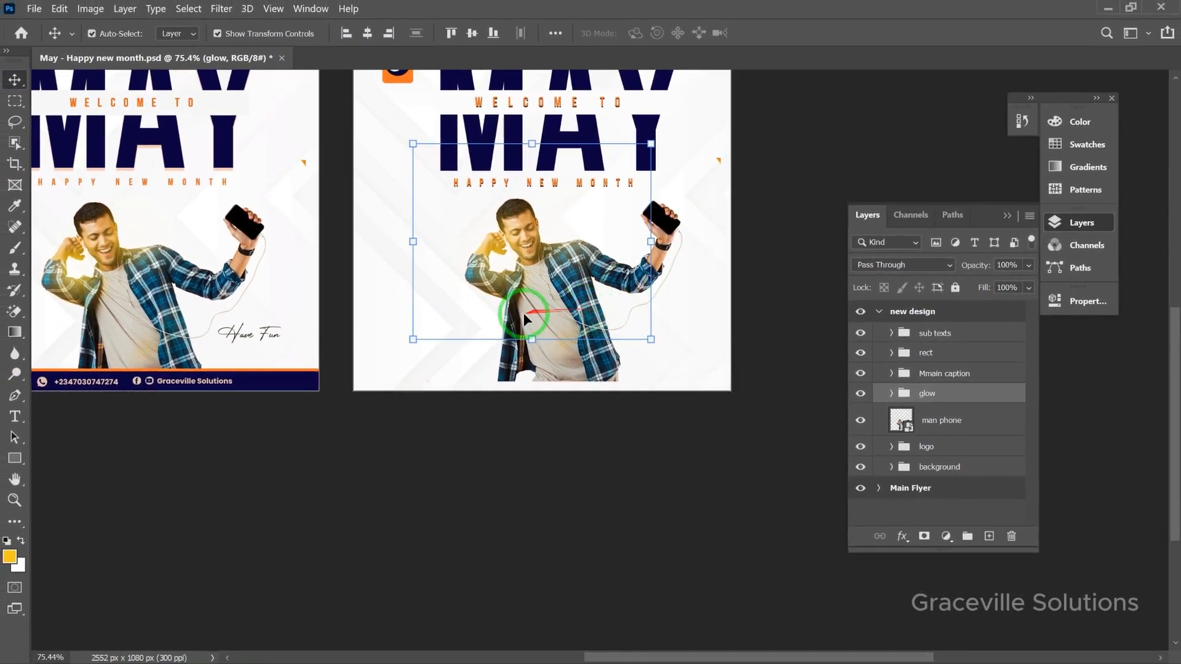
pyautogui.click(764, 271)
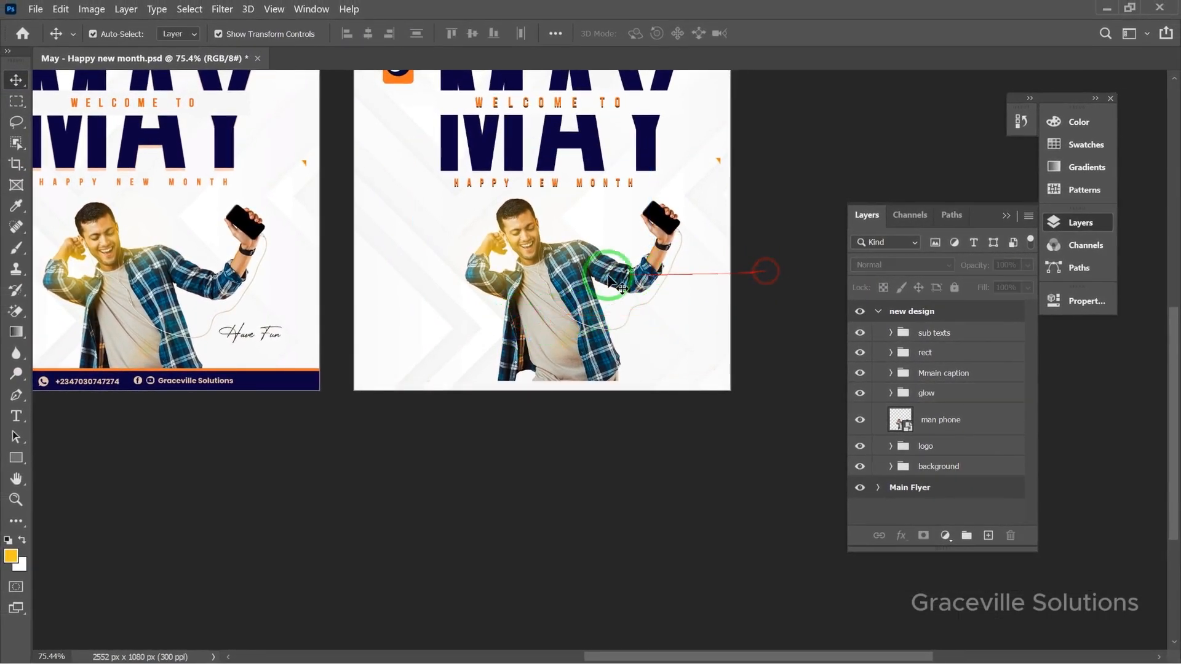
# - Add the text "Have Fun" in the empty area beside the man's raised elbow on the new design artboard
pyautogui.scroll(1, 556, 277)
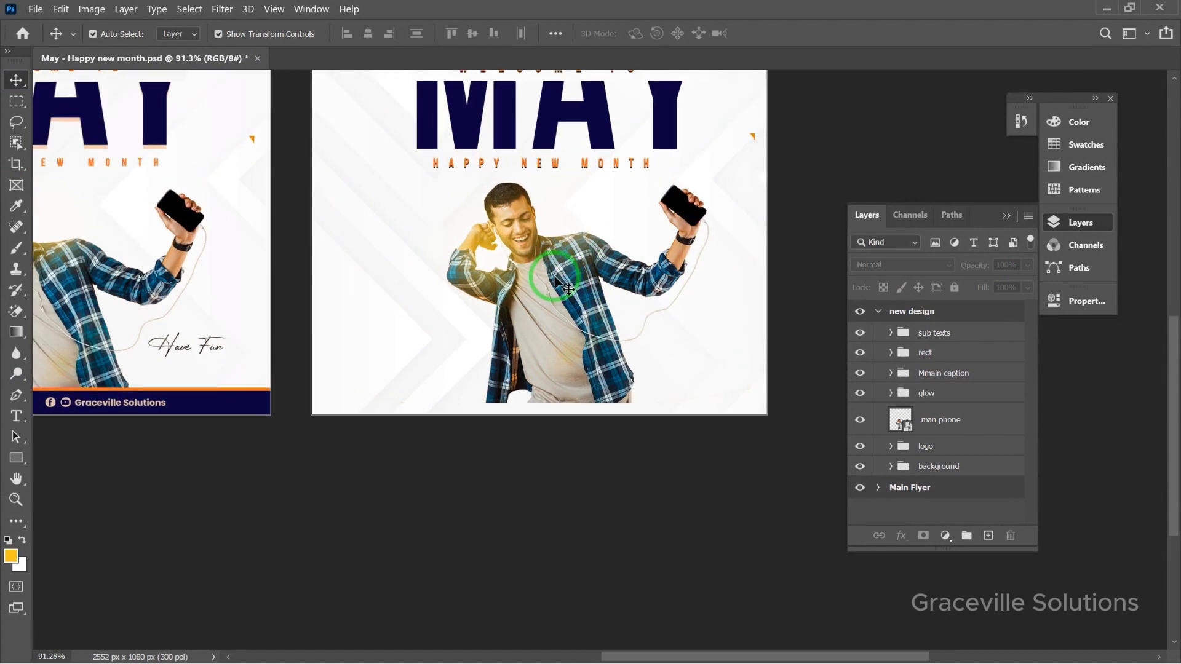
pyautogui.moveTo(541, 331); pyautogui.dragTo(587, 331)
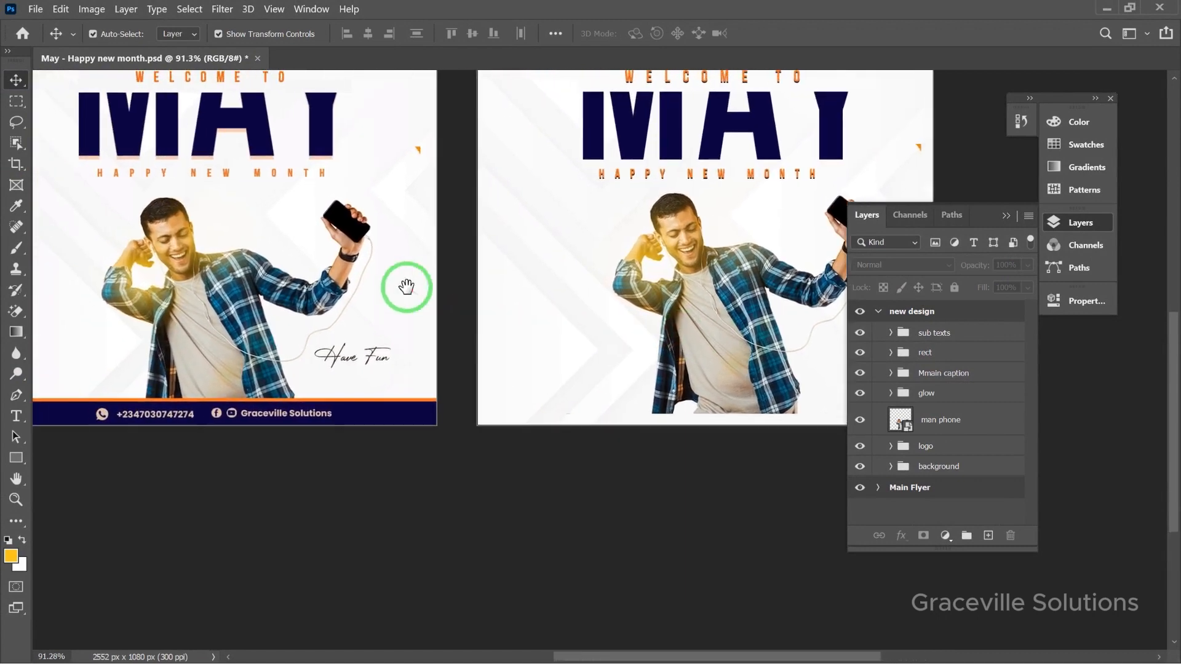
pyautogui.scroll(2, 406, 287)
pyautogui.scroll(-3, 406, 288)
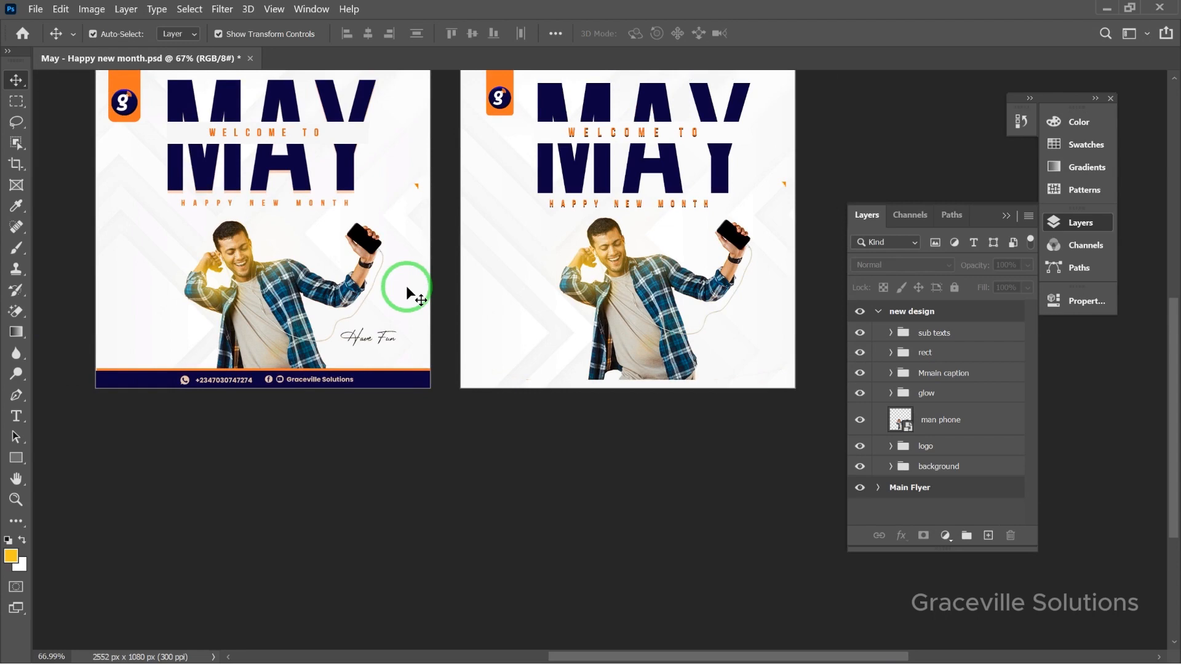
pyautogui.scroll(2, 278, 368)
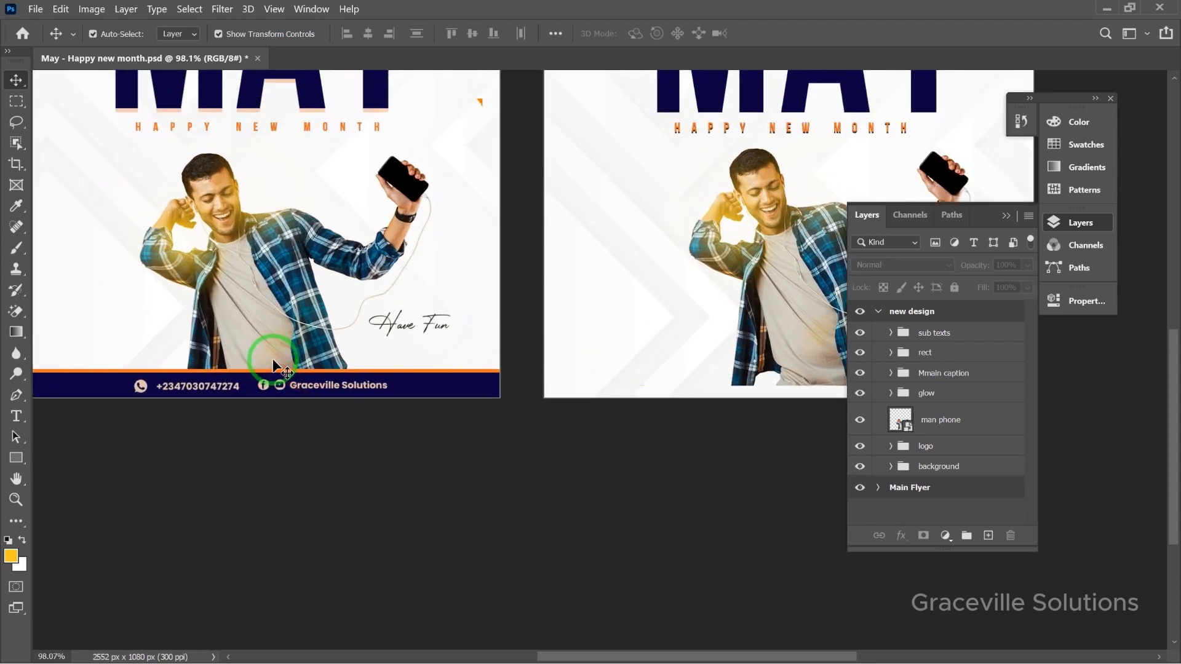
pyautogui.scroll(-2, 420, 351)
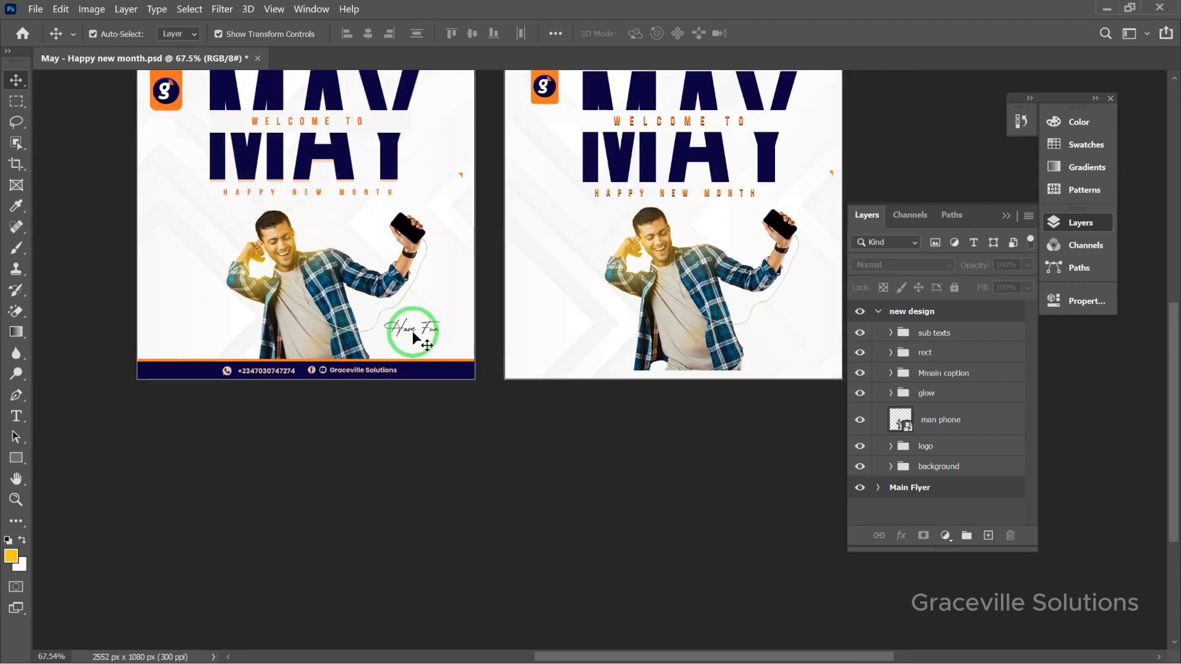
pyautogui.scroll(1, 426, 345)
pyautogui.click(16, 415)
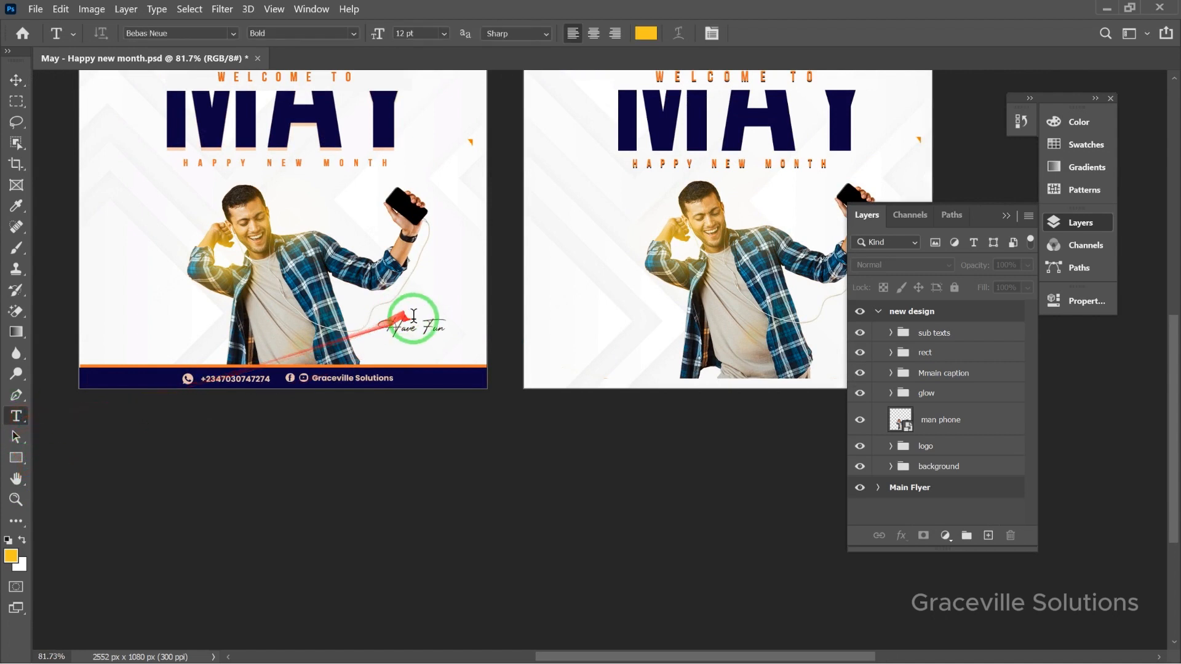
pyautogui.click(557, 295)
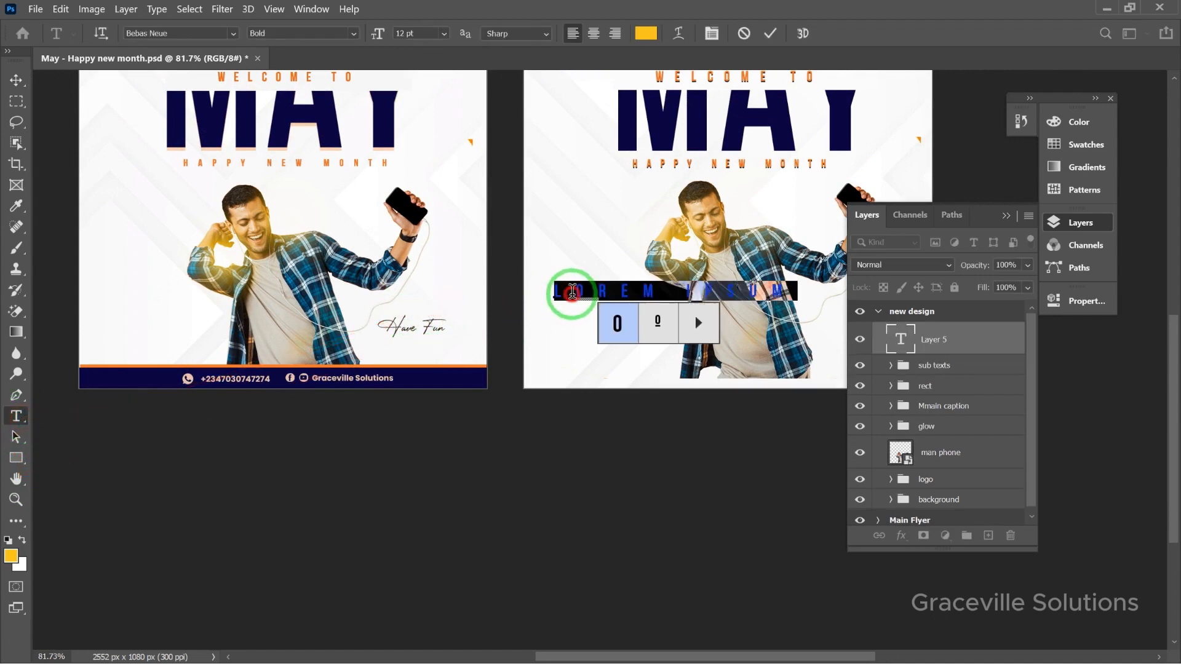
pyautogui.click(613, 291)
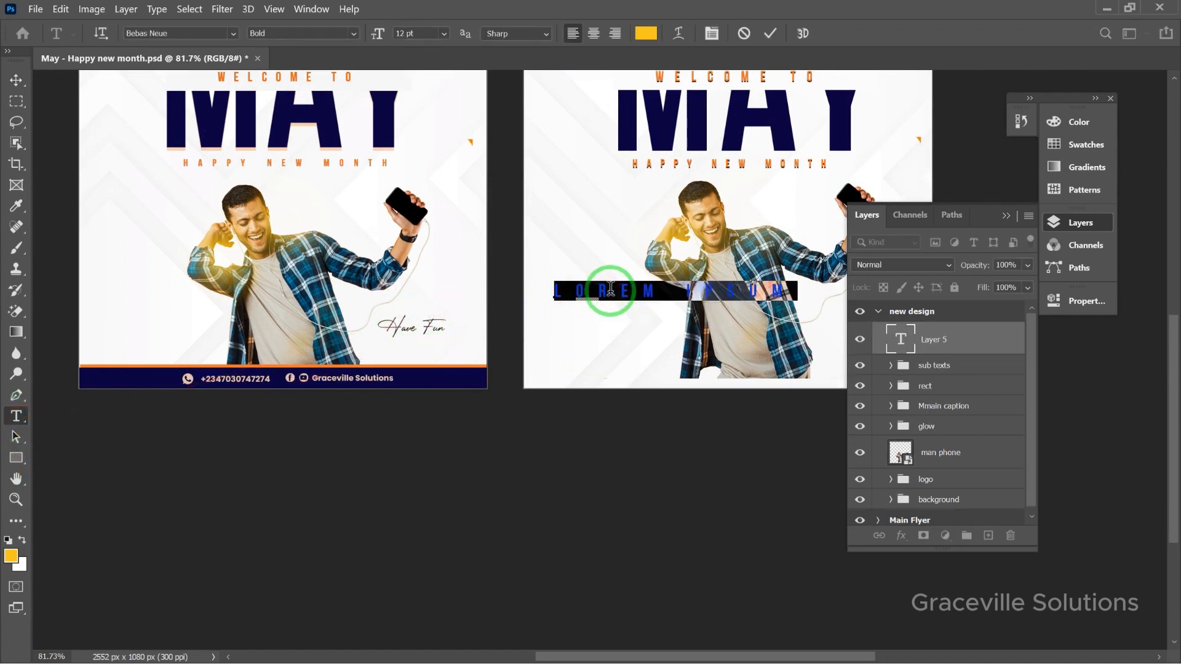
pyautogui.click(610, 289)
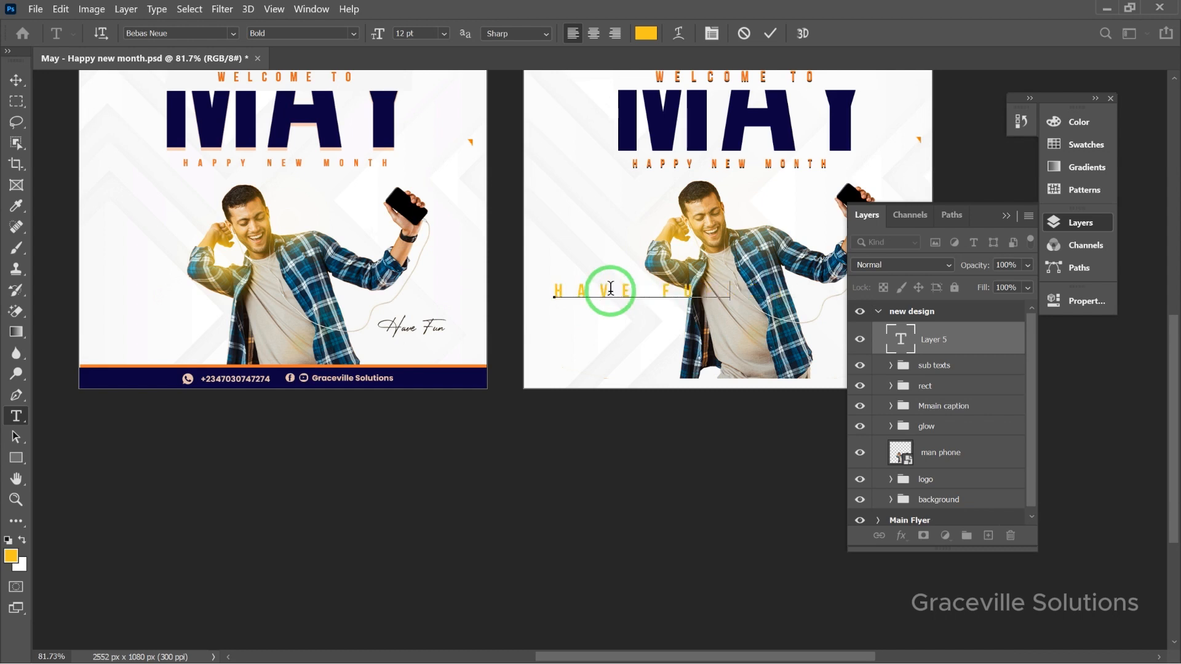
# - Set the whole "Have Fun" text in the Photograph Signature Regular font and commit the text edit
pyautogui.hotkey('ctrl', 'a')
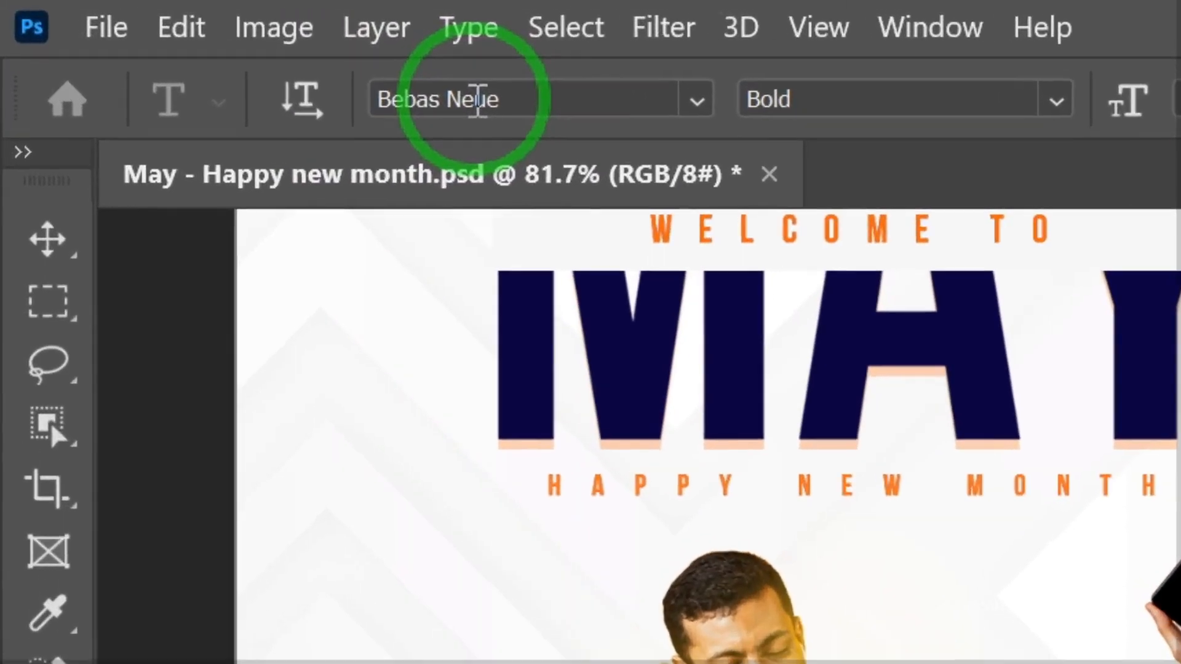
pyautogui.click(170, 33)
pyautogui.write('sign')
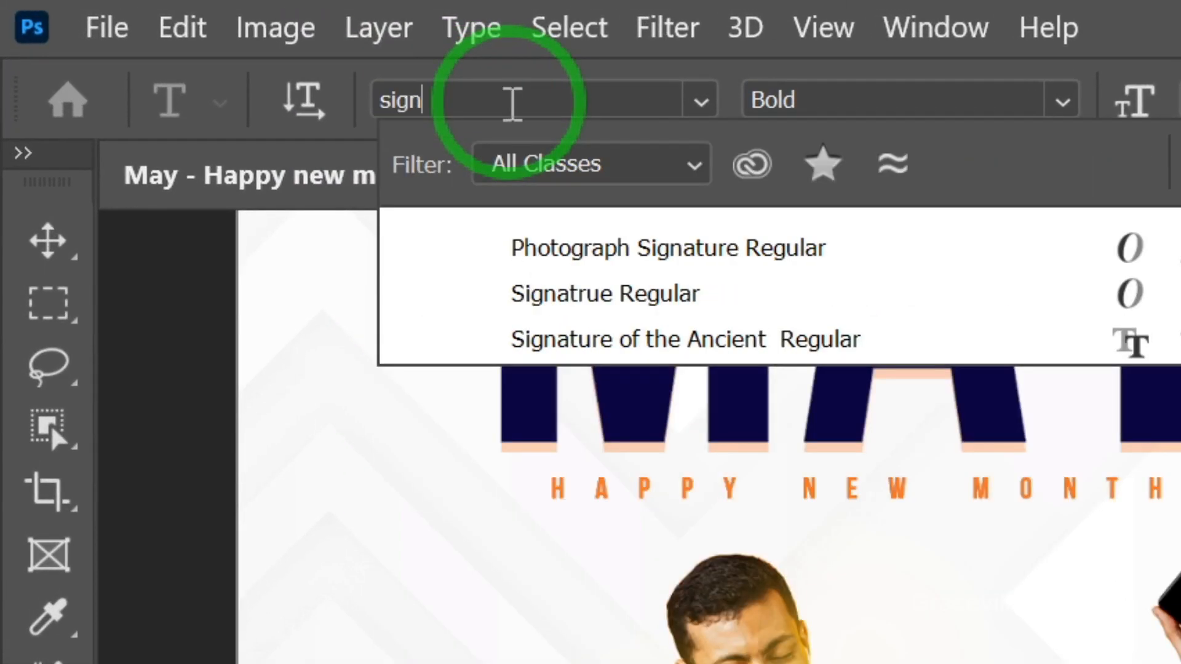
pyautogui.click(615, 246)
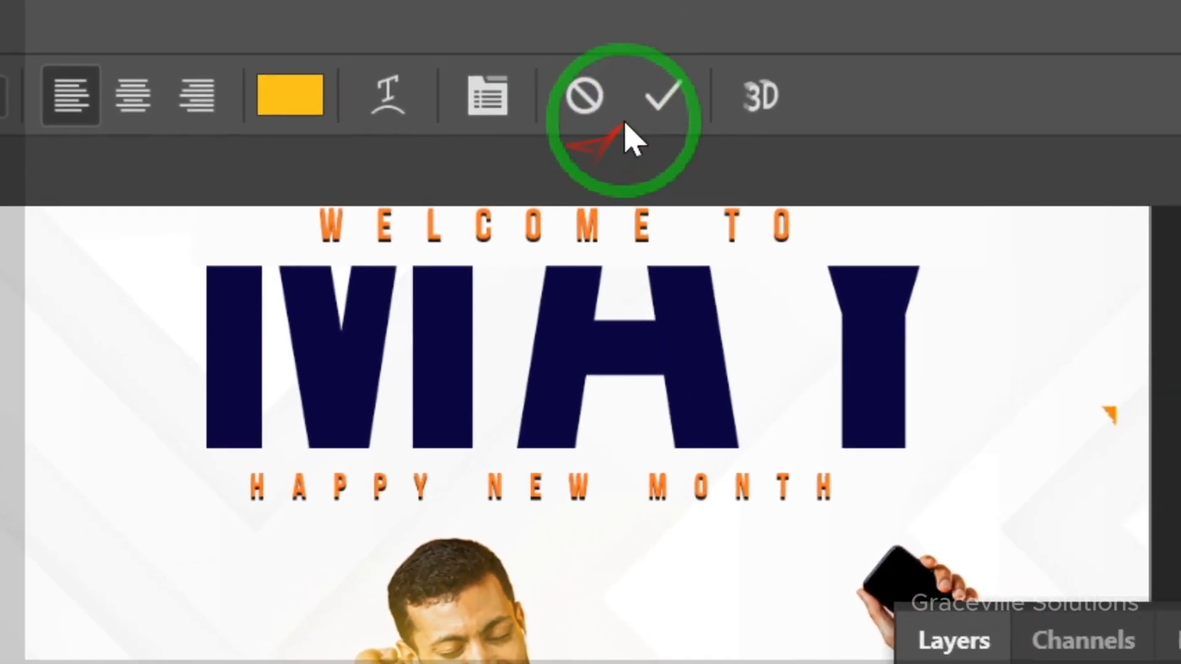
pyautogui.click(662, 95)
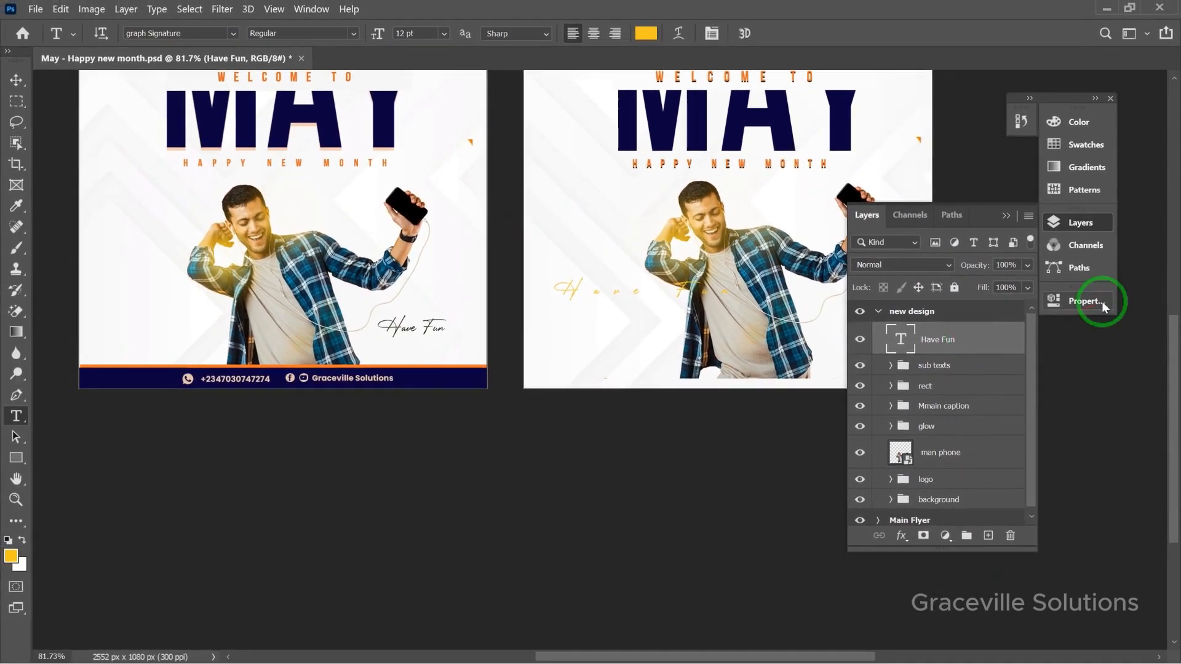
# - Set the "Have Fun" text's tracking to 0 and its colour to black, and activate the Move Tool
pyautogui.click(1096, 301)
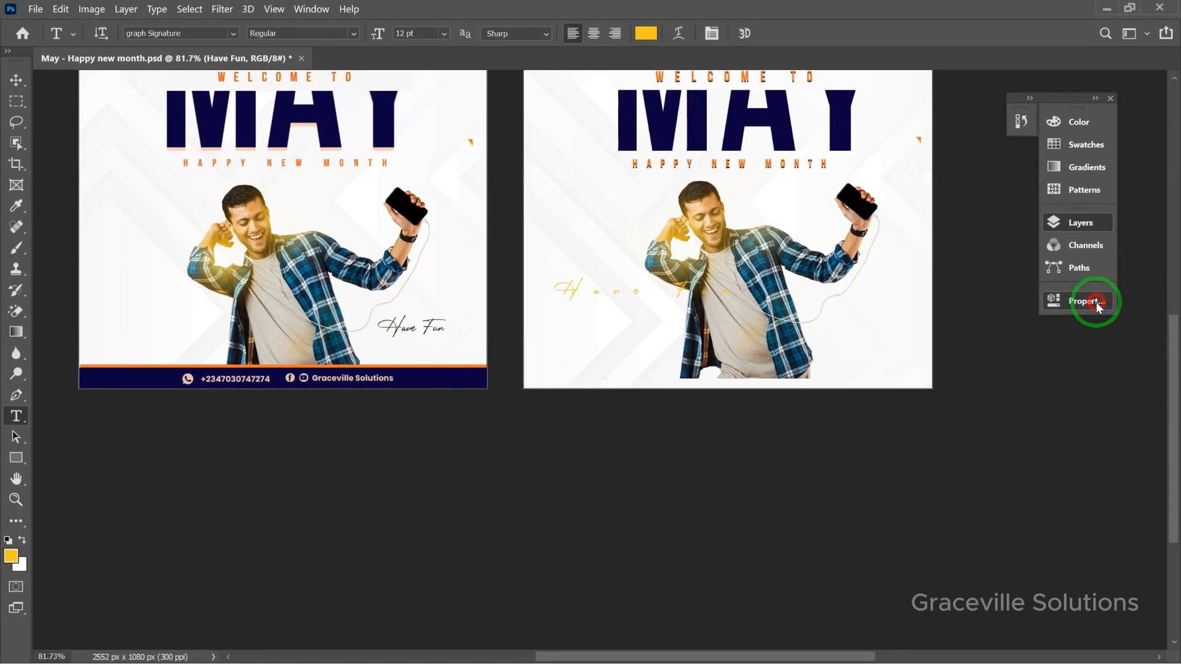
pyautogui.click(966, 525)
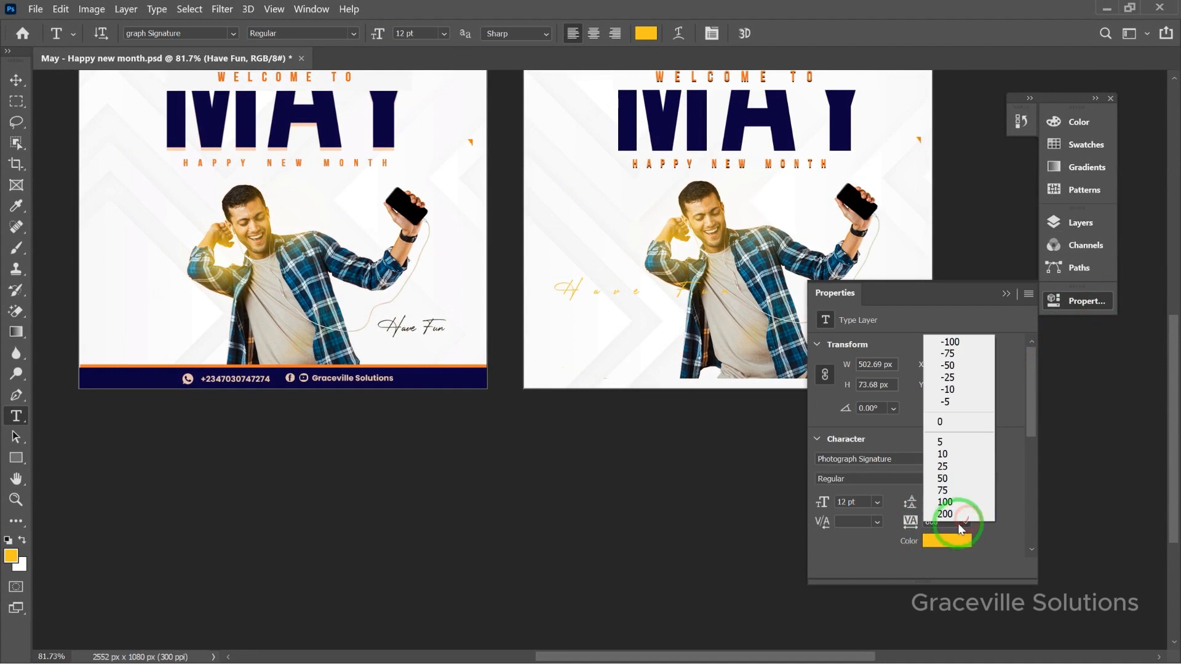
pyautogui.click(950, 422)
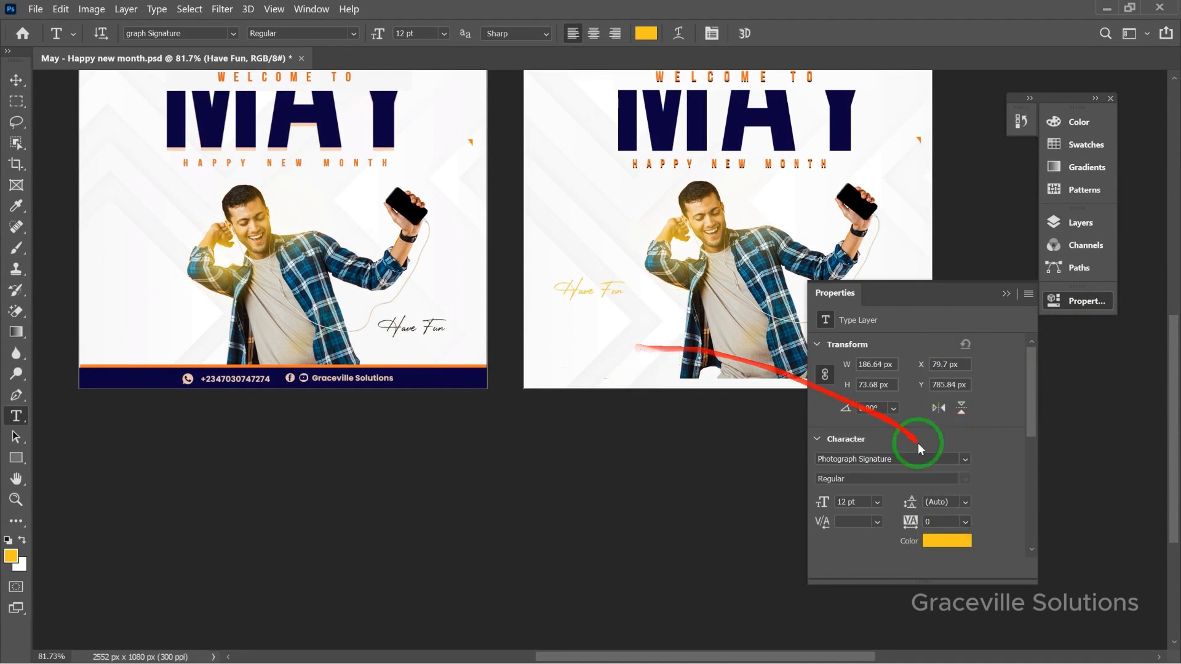
pyautogui.click(933, 539)
pyautogui.click(917, 544)
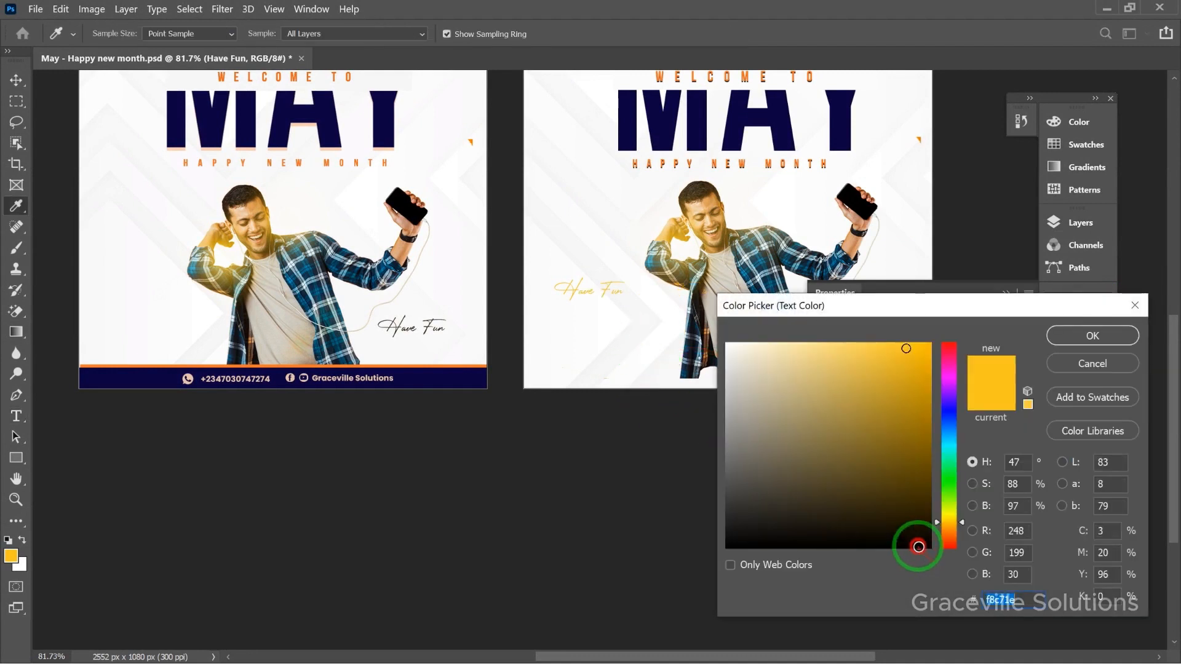
pyautogui.click(1085, 338)
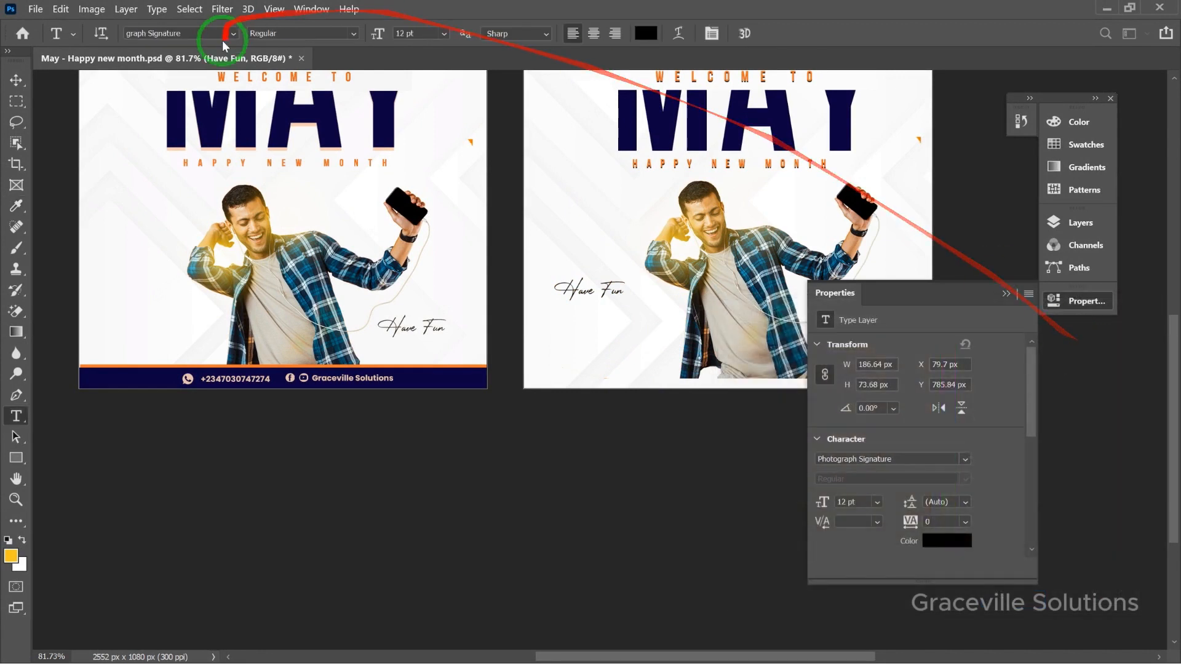
pyautogui.click(16, 80)
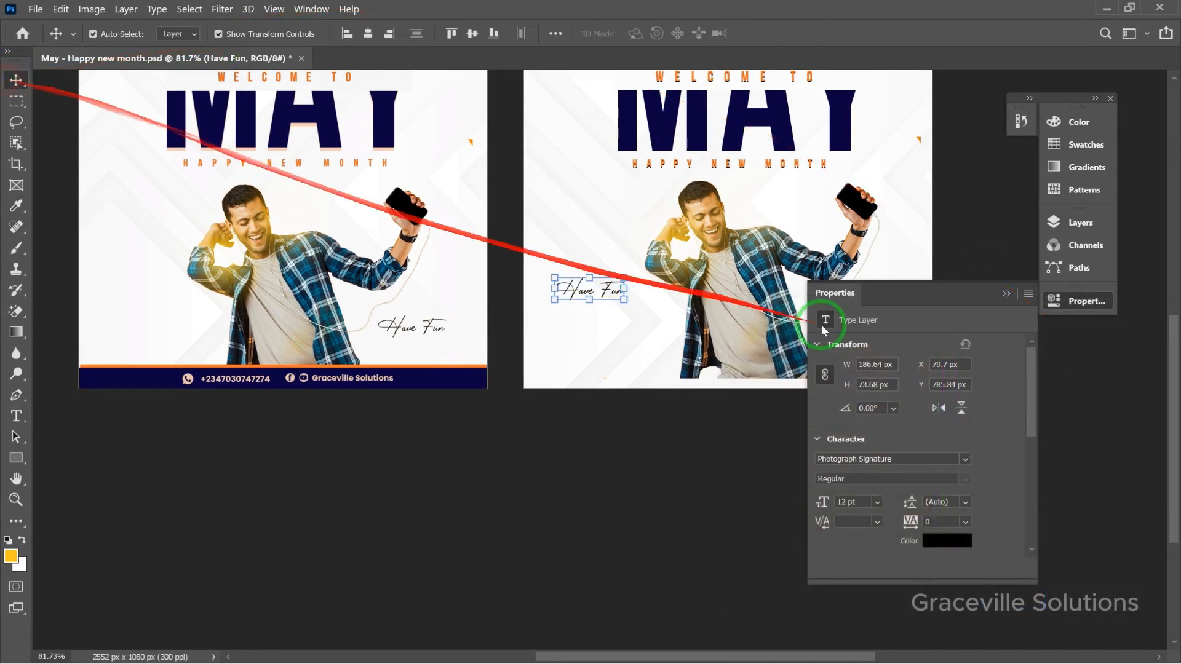
# - Move the "Have Fun" text below the man's phone-holding arm on the new design artboard, at about X 795 px, Y 859 px
pyautogui.click(1004, 294)
pyautogui.moveTo(580, 294); pyautogui.dragTo(847, 321)
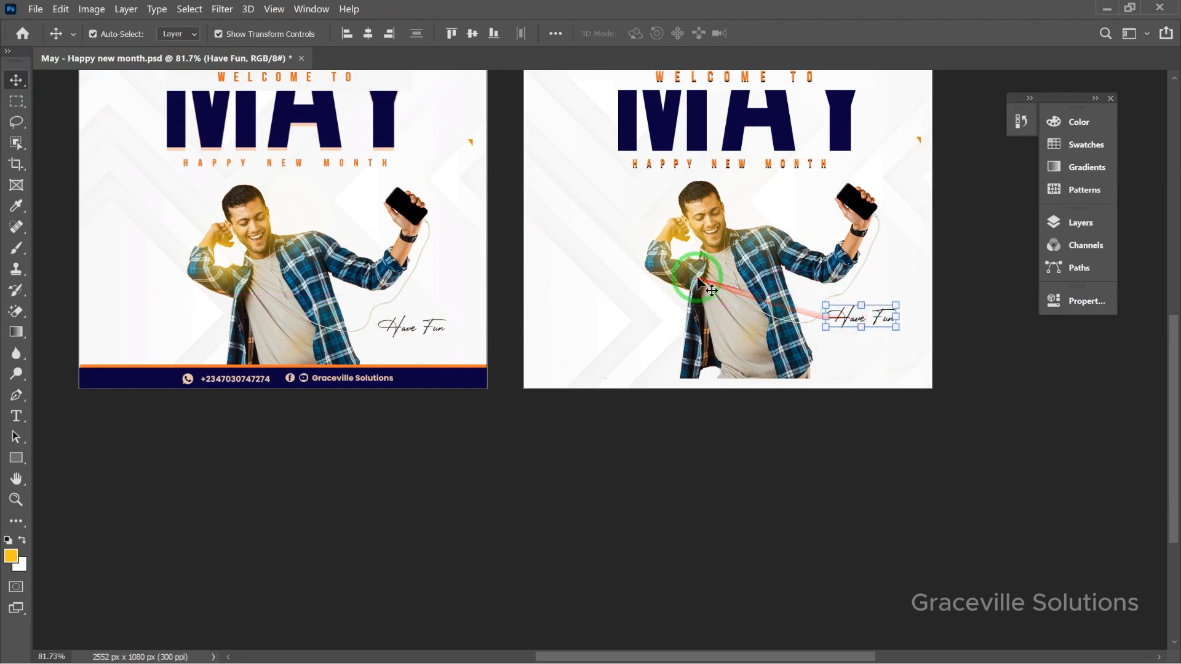
pyautogui.moveTo(713, 269); pyautogui.dragTo(662, 373)
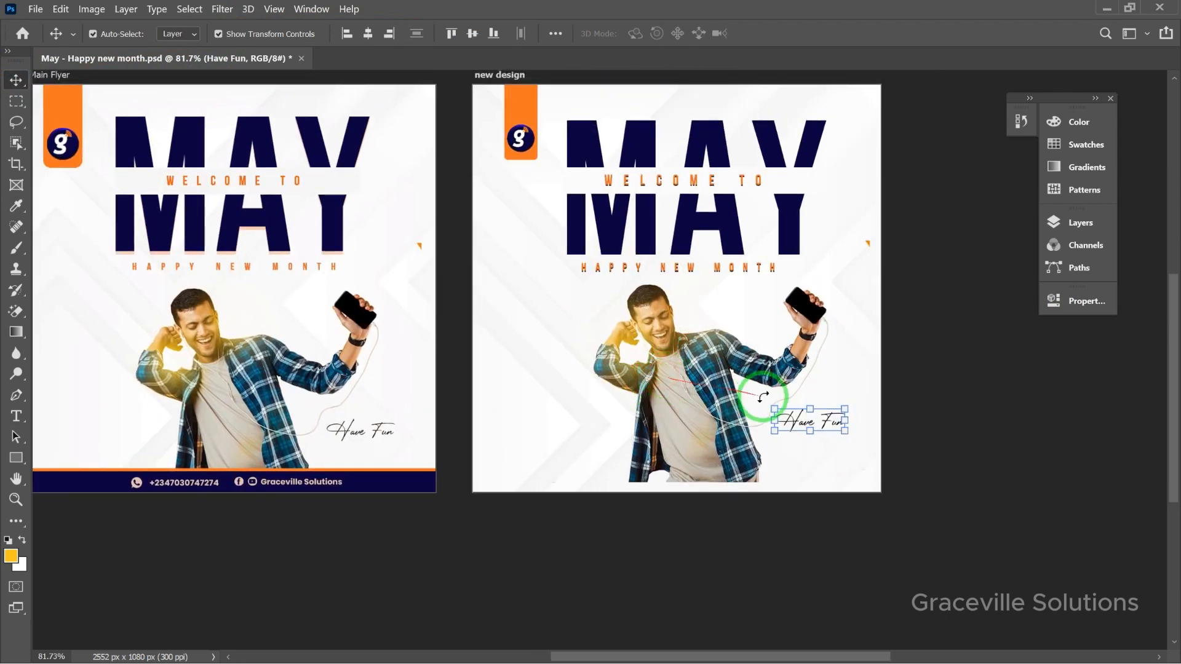
pyautogui.scroll(4, 810, 407)
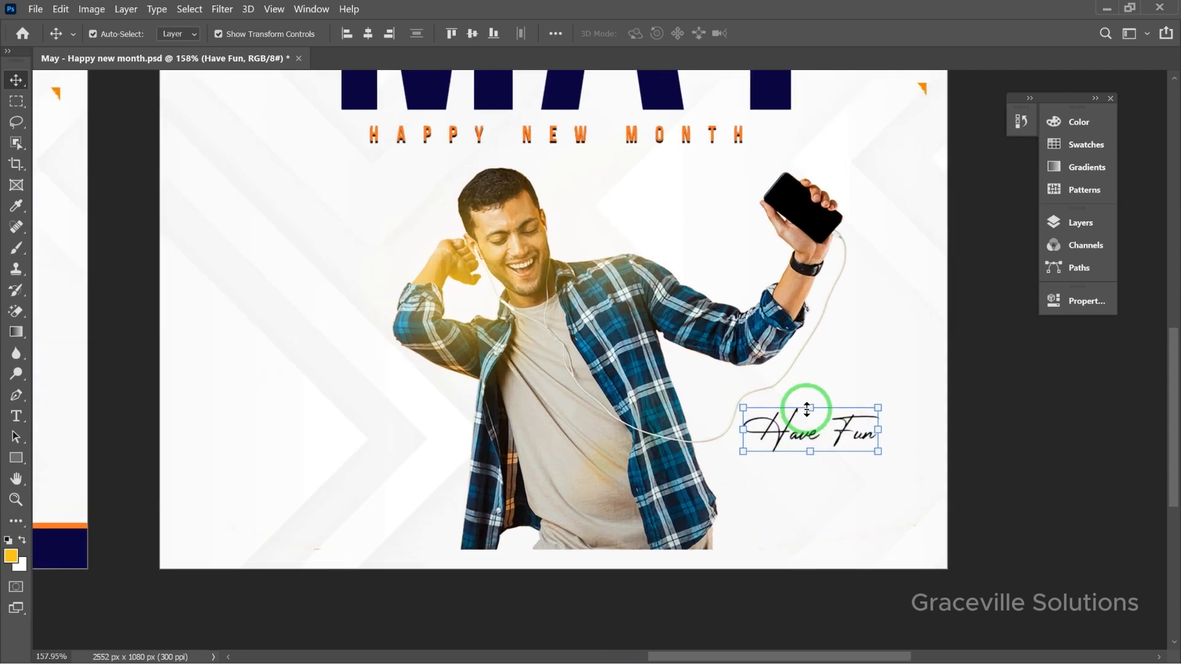
pyautogui.scroll(-2, 806, 409)
pyautogui.moveTo(802, 424); pyautogui.dragTo(798, 427)
pyautogui.scroll(-2, 796, 423)
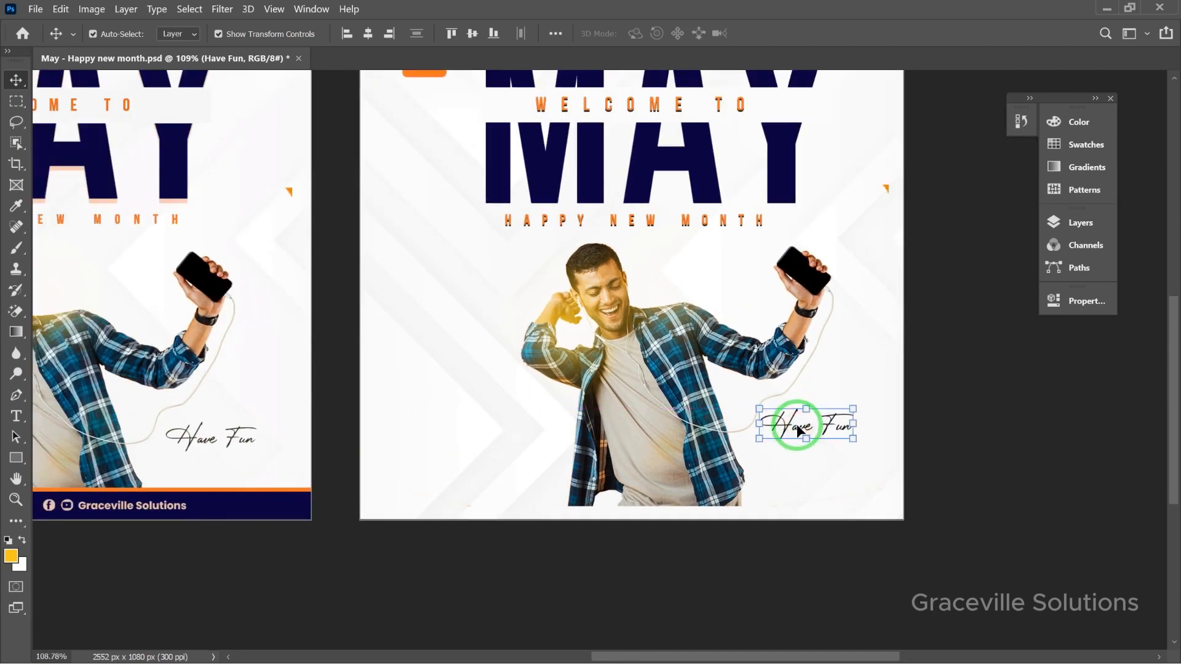
# - Examine the footer bar and contact details on the Main Flyer artboard against the empty lower edge of the new design
pyautogui.scroll(2, 274, 424)
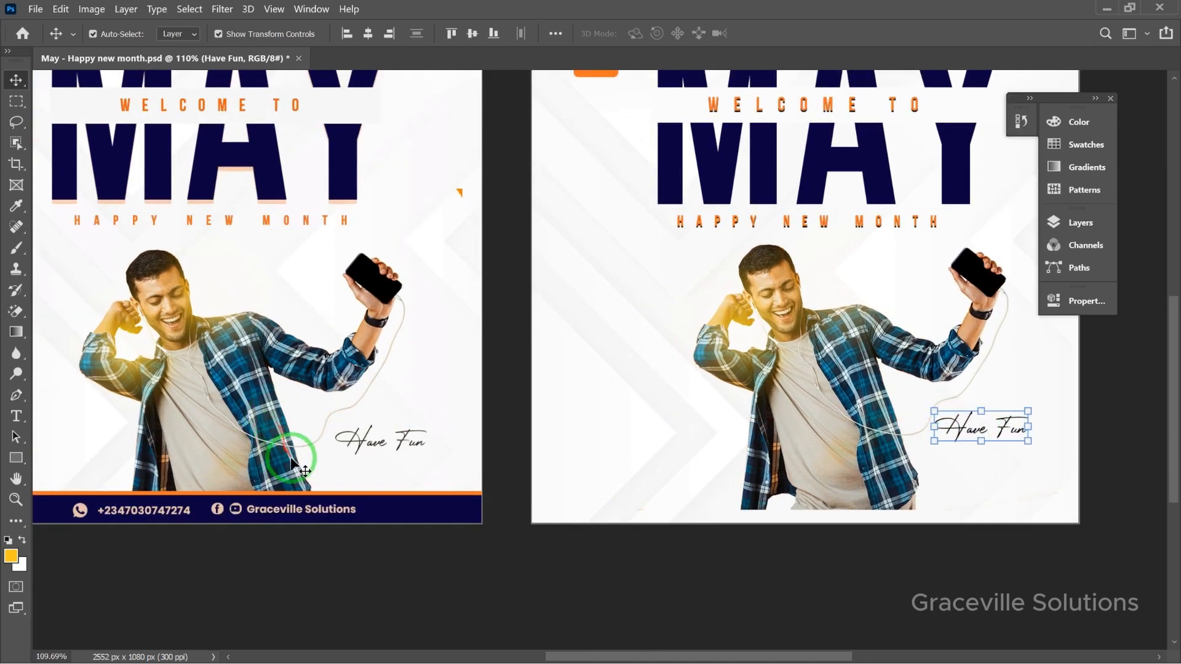
pyautogui.moveTo(291, 456); pyautogui.dragTo(418, 440)
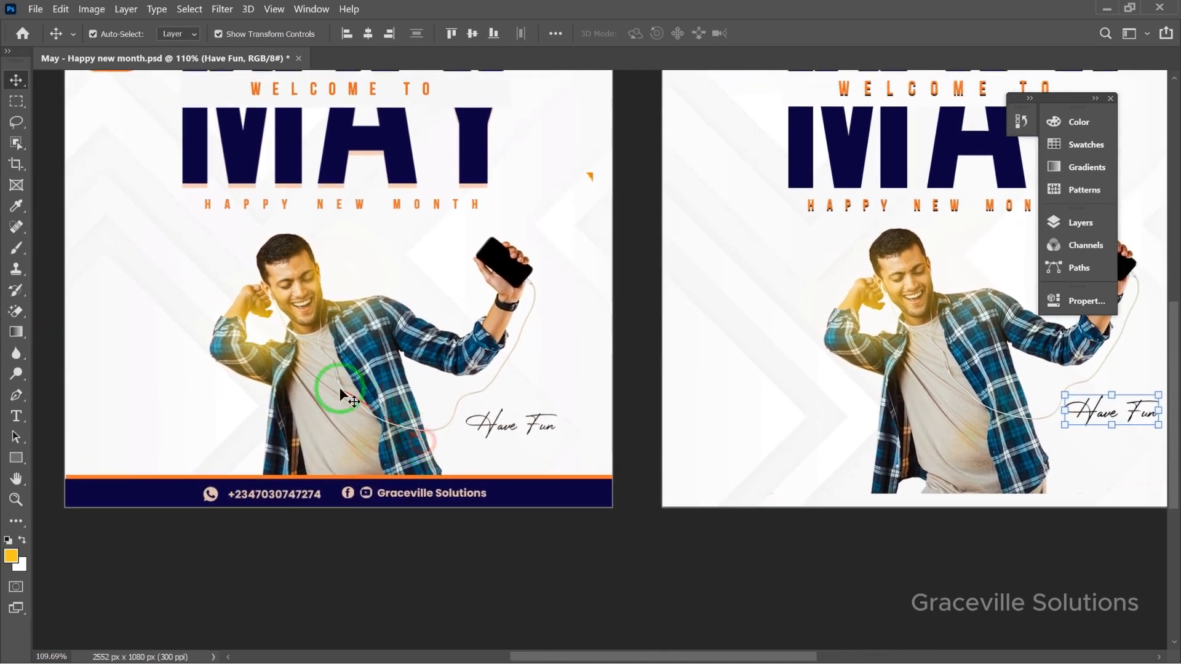
pyautogui.scroll(-2, 341, 394)
pyautogui.scroll(1, 273, 483)
pyautogui.scroll(1, 245, 482)
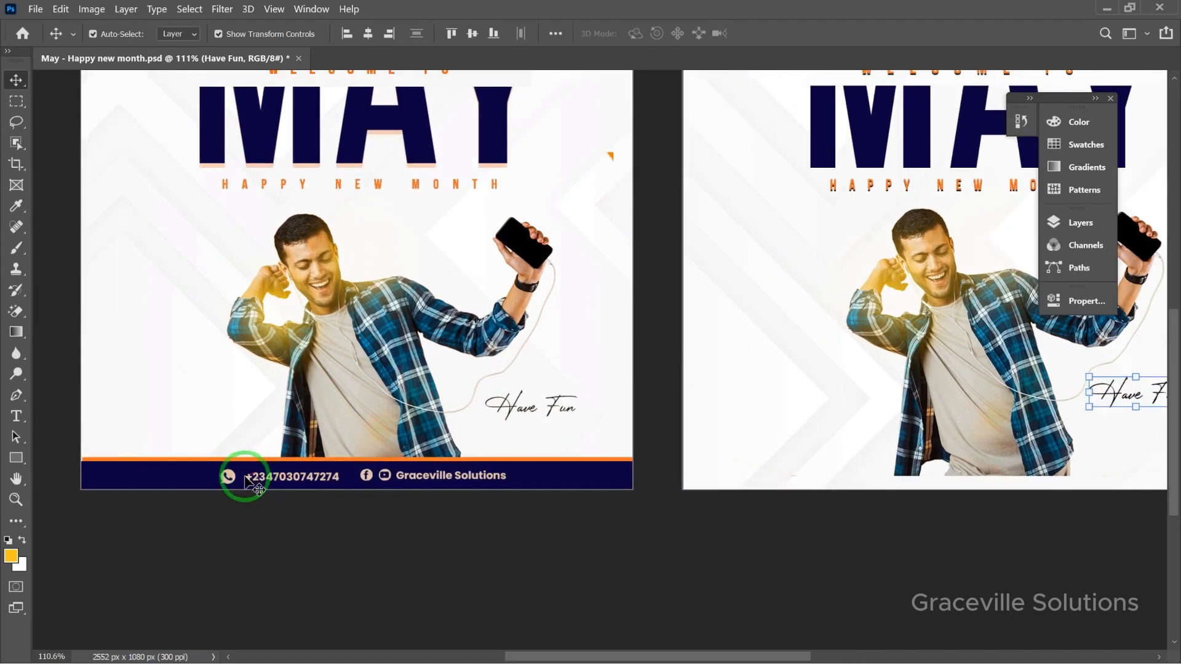
pyautogui.scroll(-2, 320, 476)
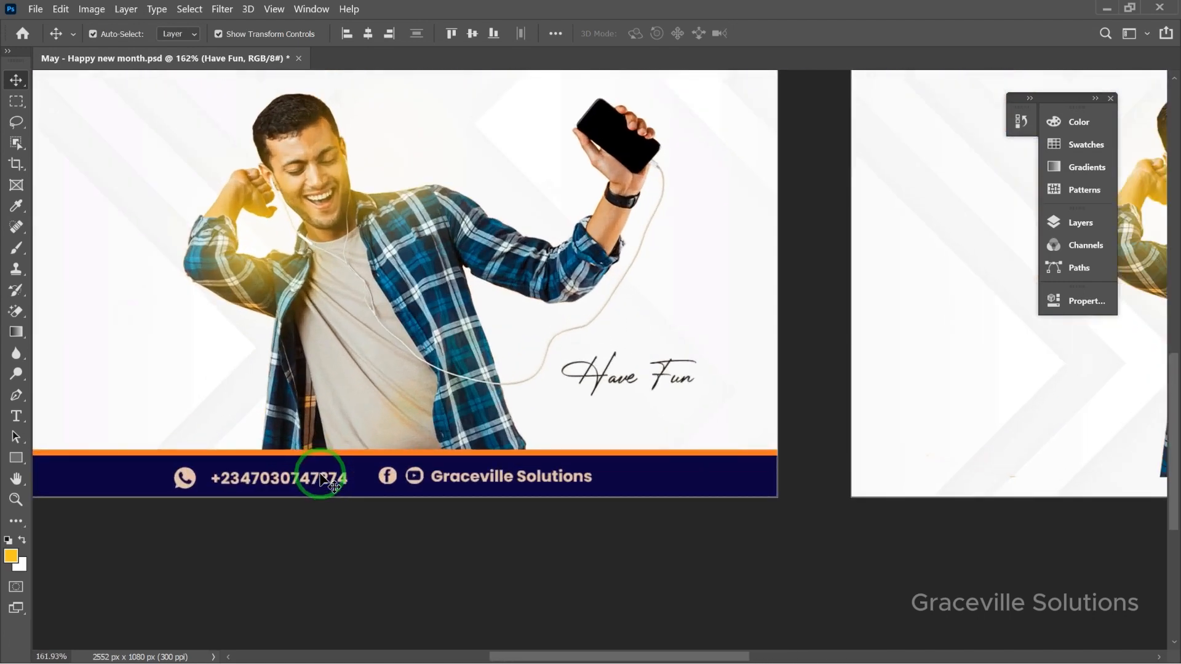
pyautogui.scroll(3, 320, 478)
pyautogui.scroll(-4, 320, 478)
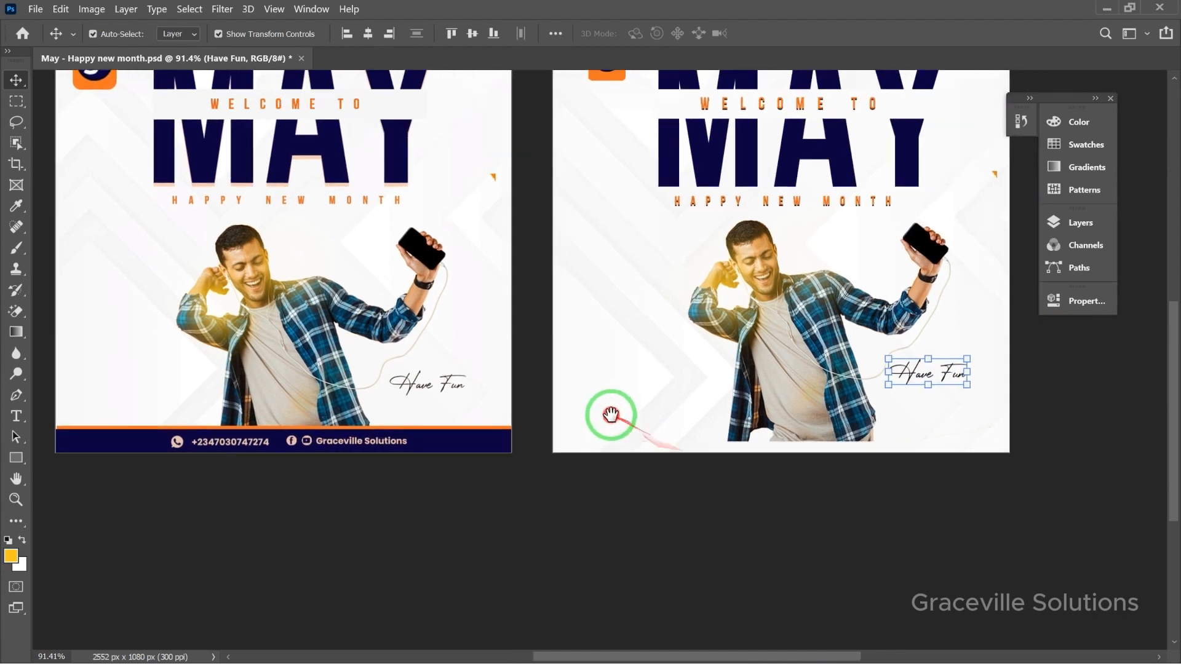
# - Draw a full-width rectangle about 1093 by 83 px along the new design's lower edge and shift it down to about Y 1024 px
pyautogui.click(17, 458)
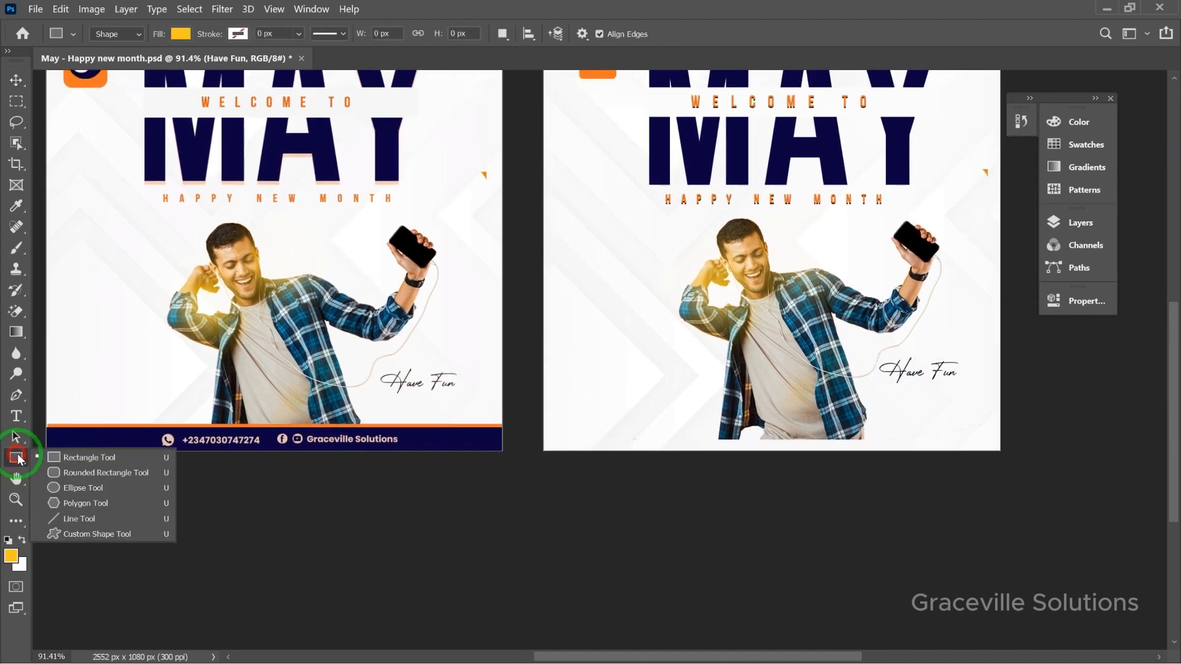
pyautogui.click(68, 453)
pyautogui.moveTo(544, 416); pyautogui.dragTo(1003, 450)
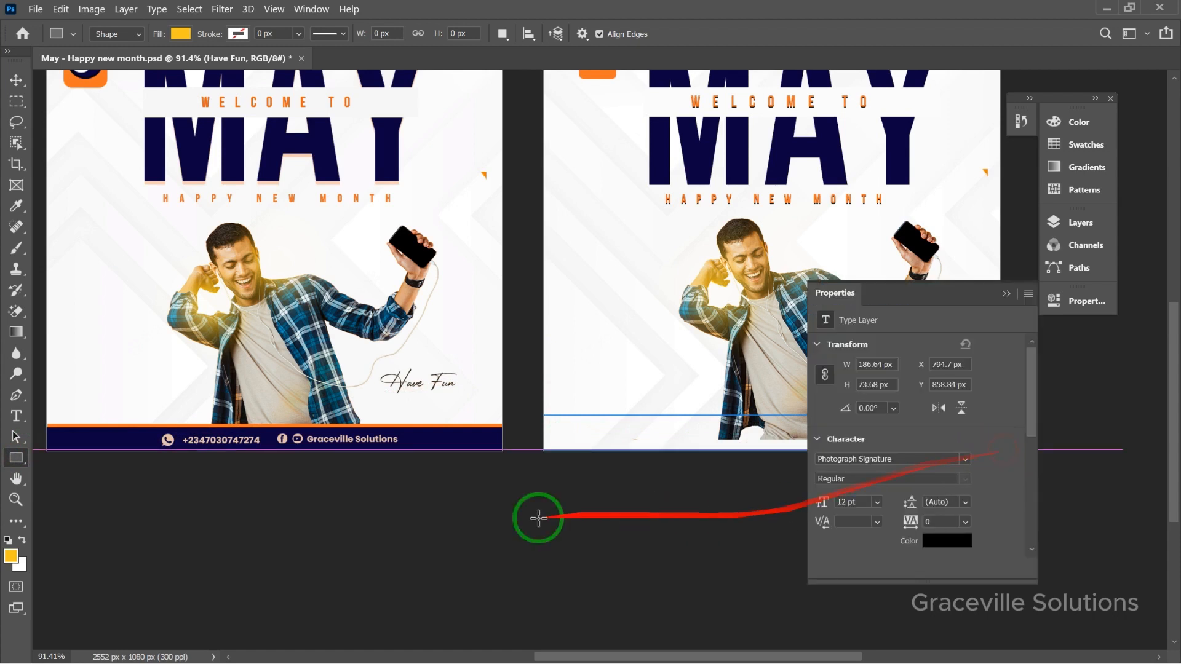
pyautogui.click(1006, 295)
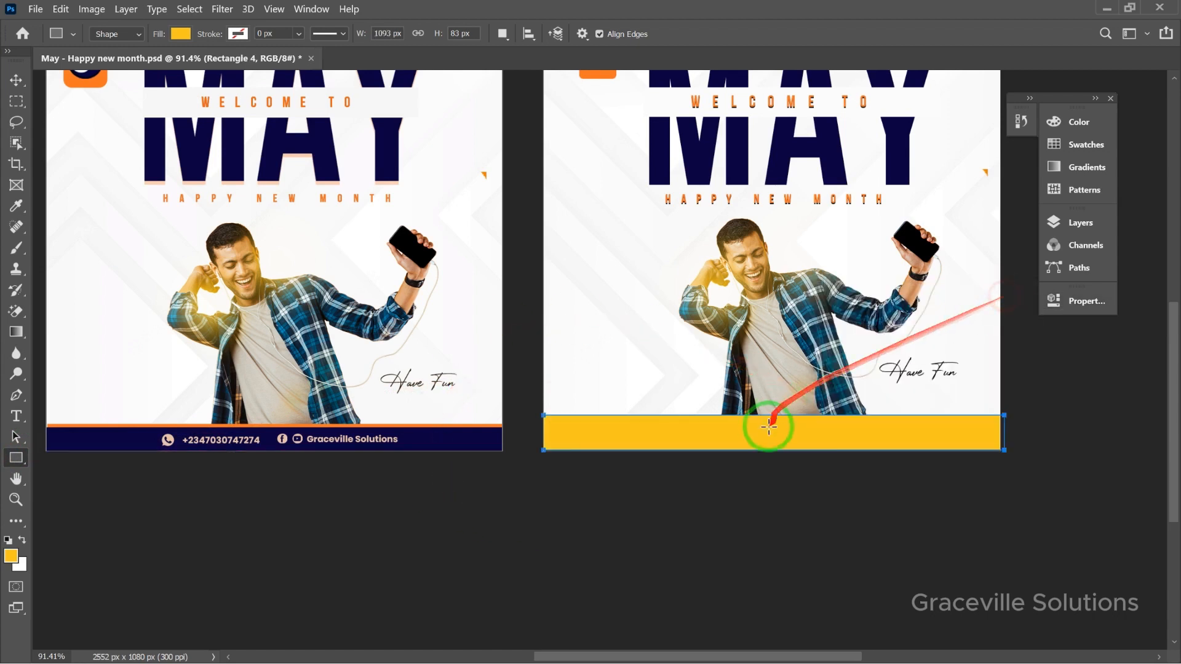
pyautogui.press('v')
pyautogui.moveTo(762, 432); pyautogui.dragTo(769, 443)
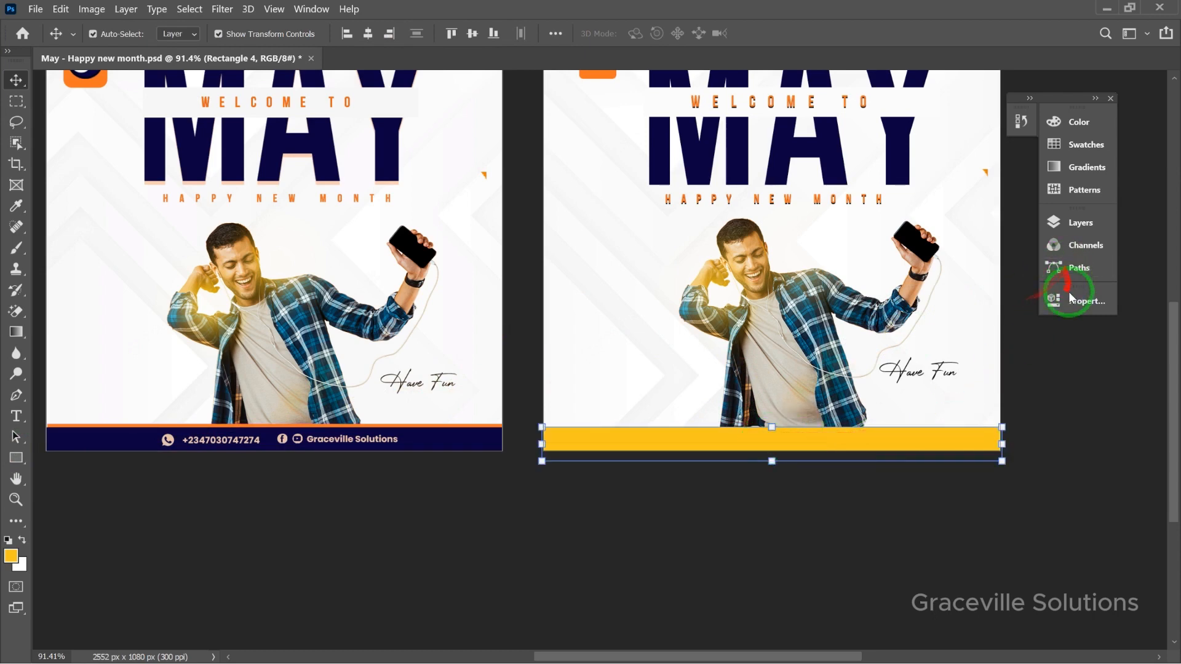
# - Set the footer rectangle's fill to the recently used dark navy blue and deselect it
pyautogui.moveTo(926, 301); pyautogui.dragTo(762, 308)
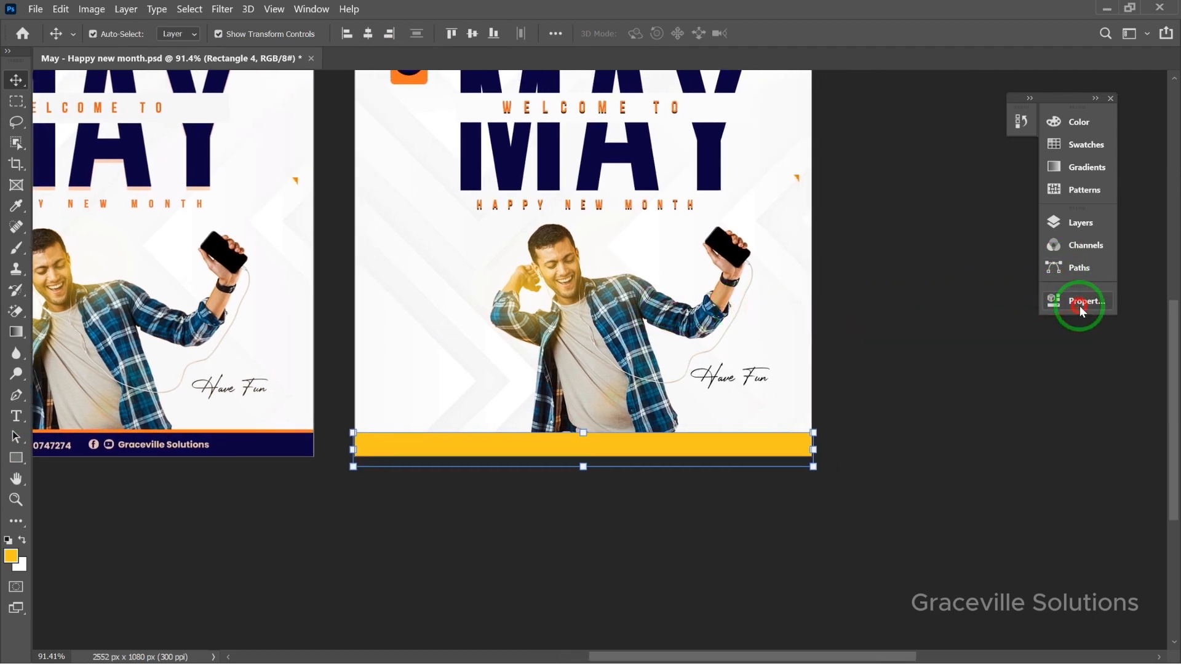
pyautogui.click(1077, 303)
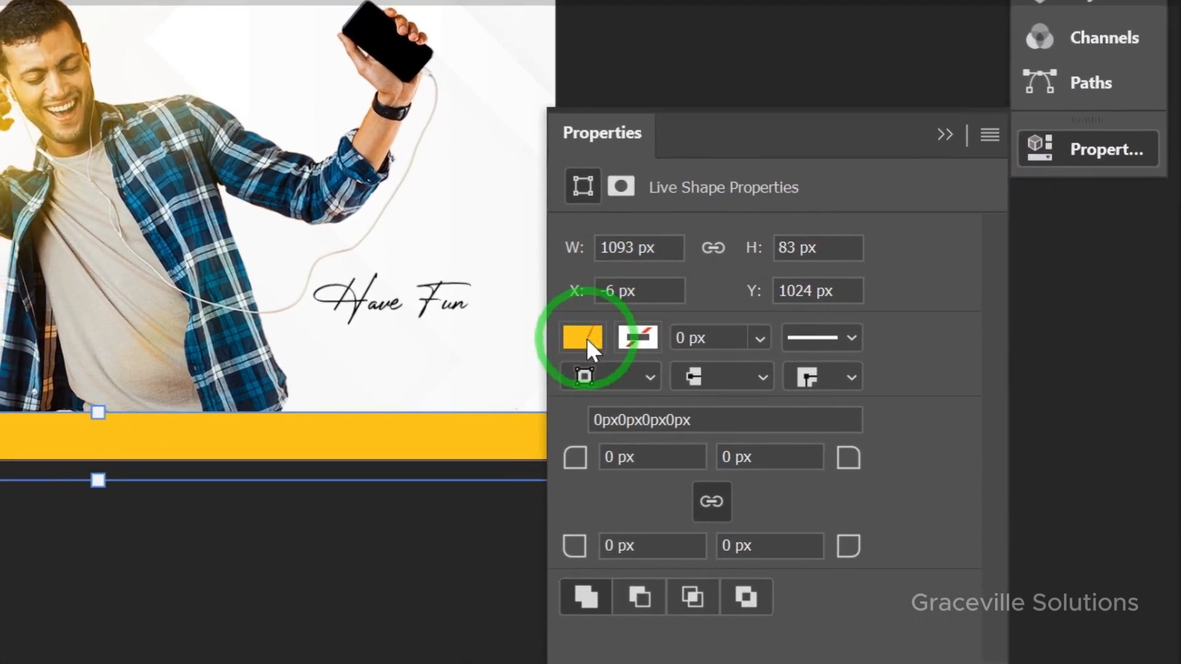
pyautogui.click(561, 360)
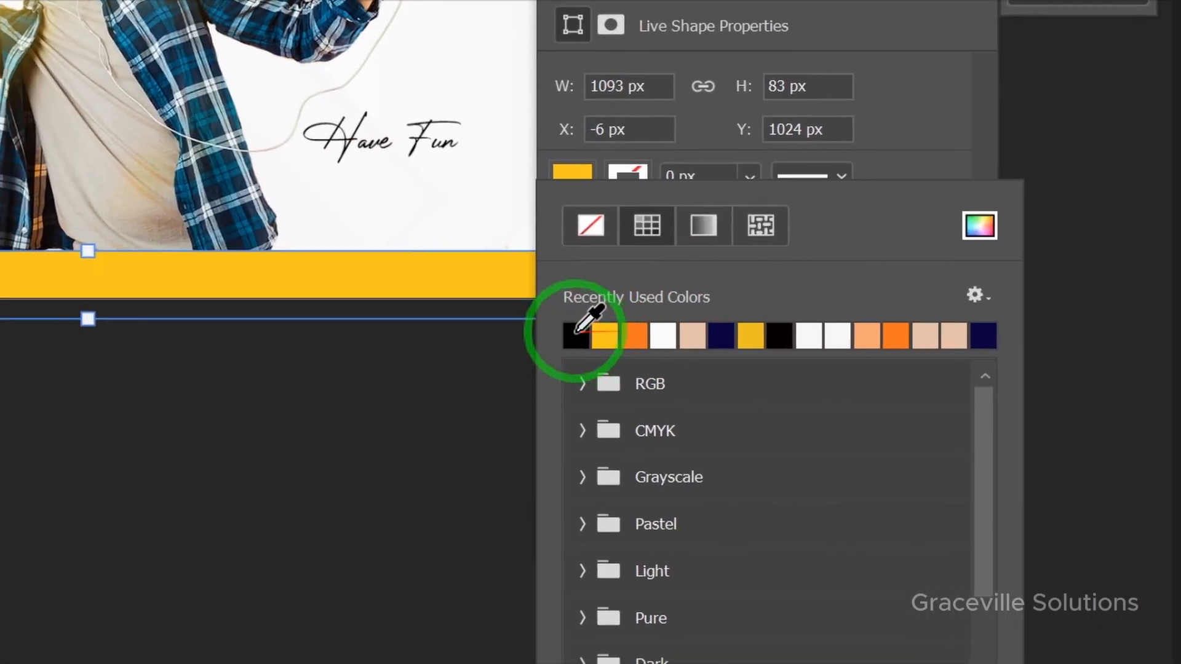
pyautogui.click(576, 335)
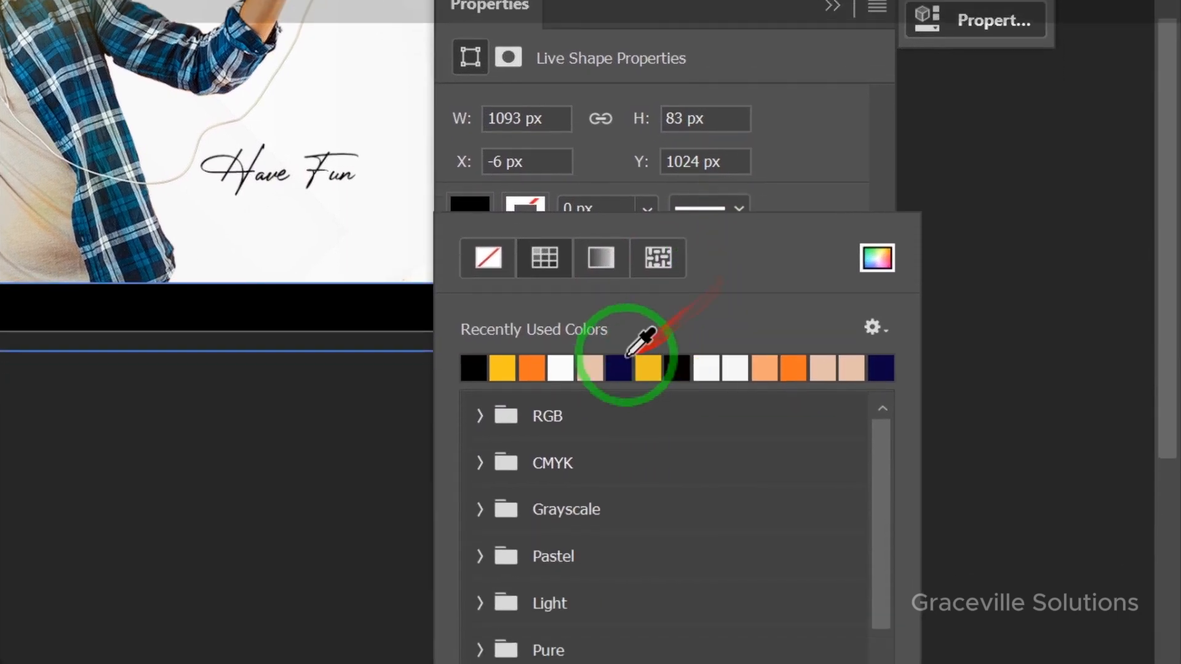
pyautogui.click(650, 462)
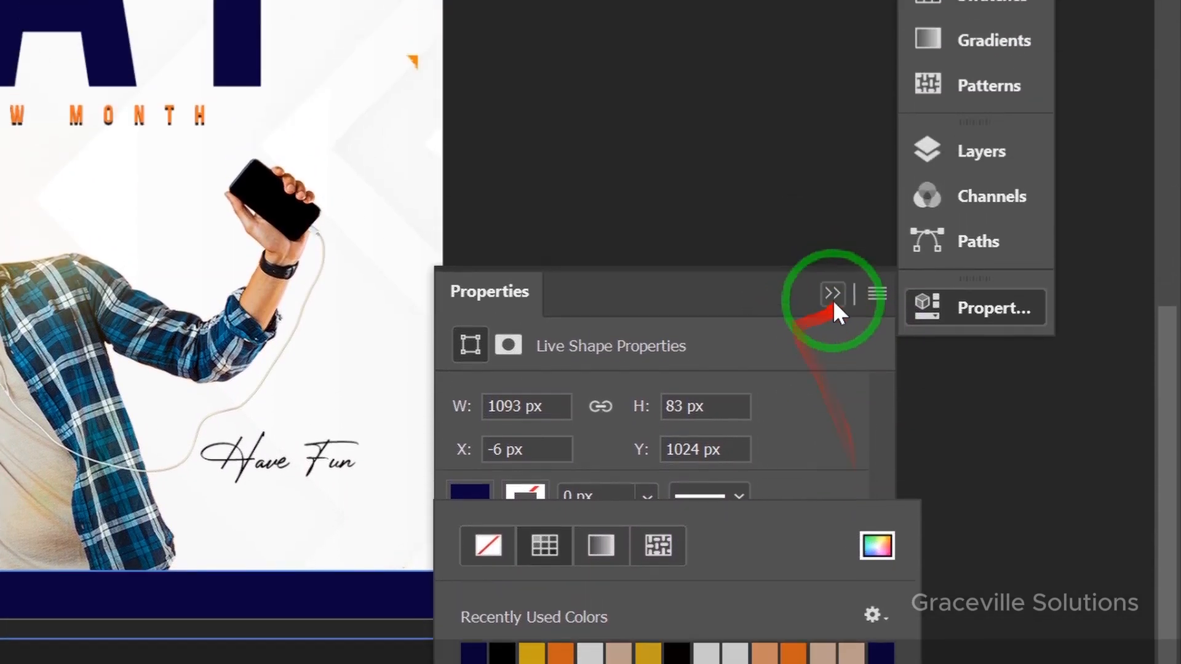
pyautogui.click(832, 209)
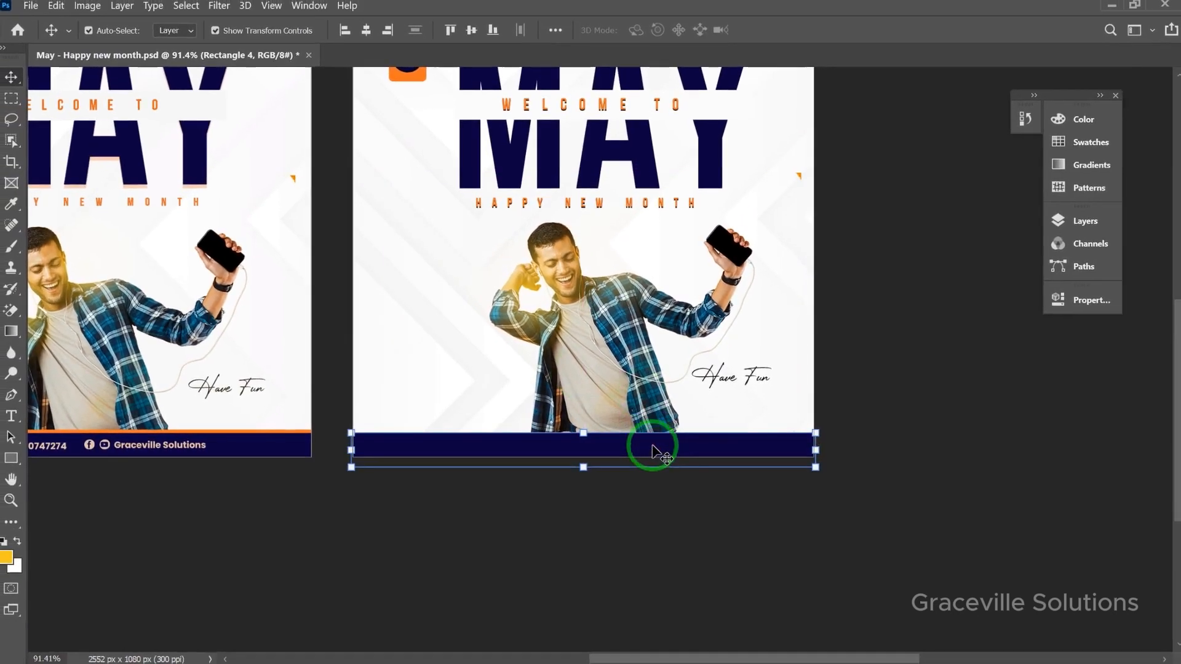
pyautogui.click(738, 477)
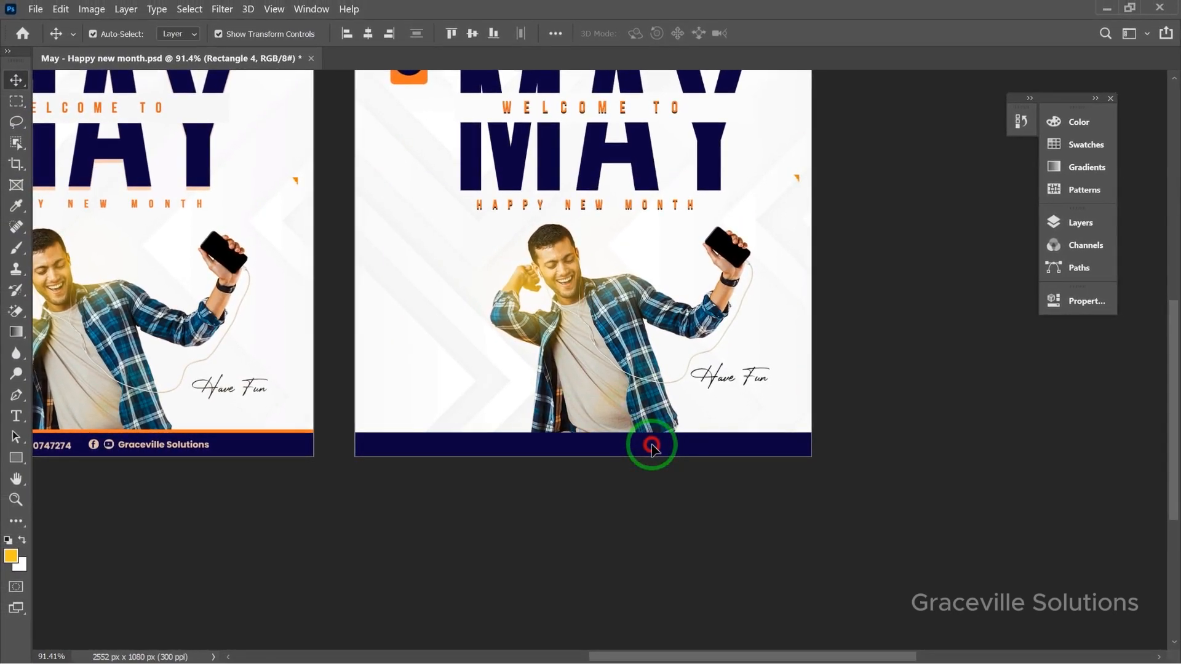
# - Duplicate the navy footer bar and place the copy slightly higher, at about Y 969 px, overlapping the original
pyautogui.moveTo(652, 448); pyautogui.dragTo(655, 429)
pyautogui.hotkey('ctrl', 'z')
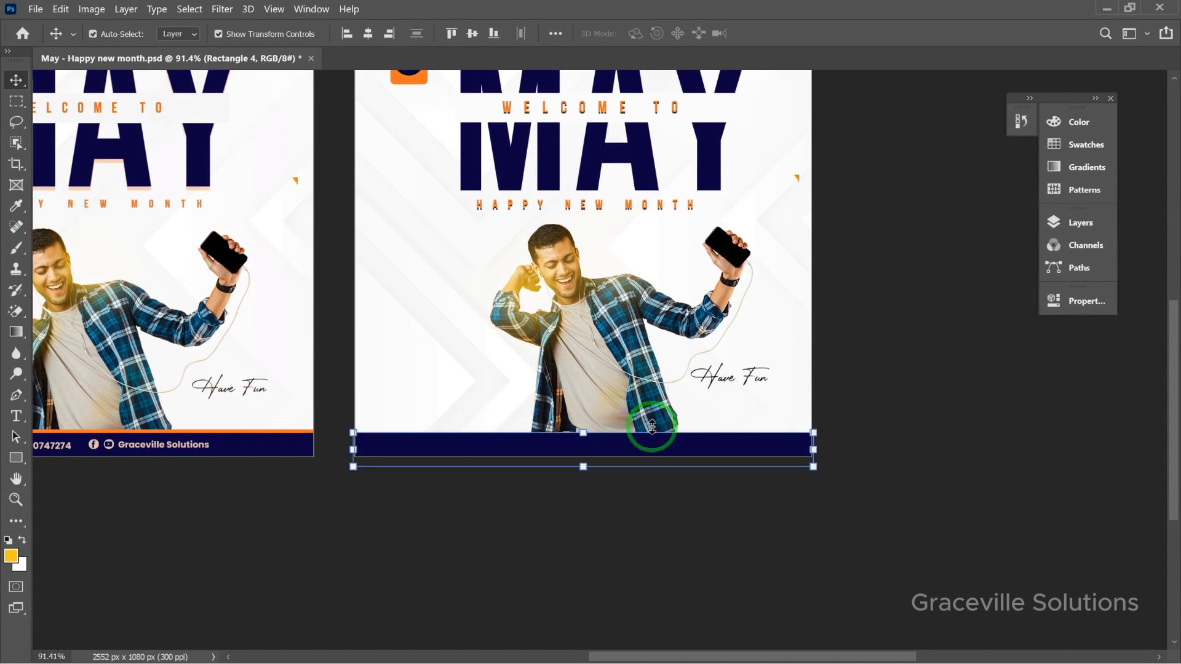
pyautogui.click(635, 496)
pyautogui.moveTo(637, 448); pyautogui.dragTo(637, 424)
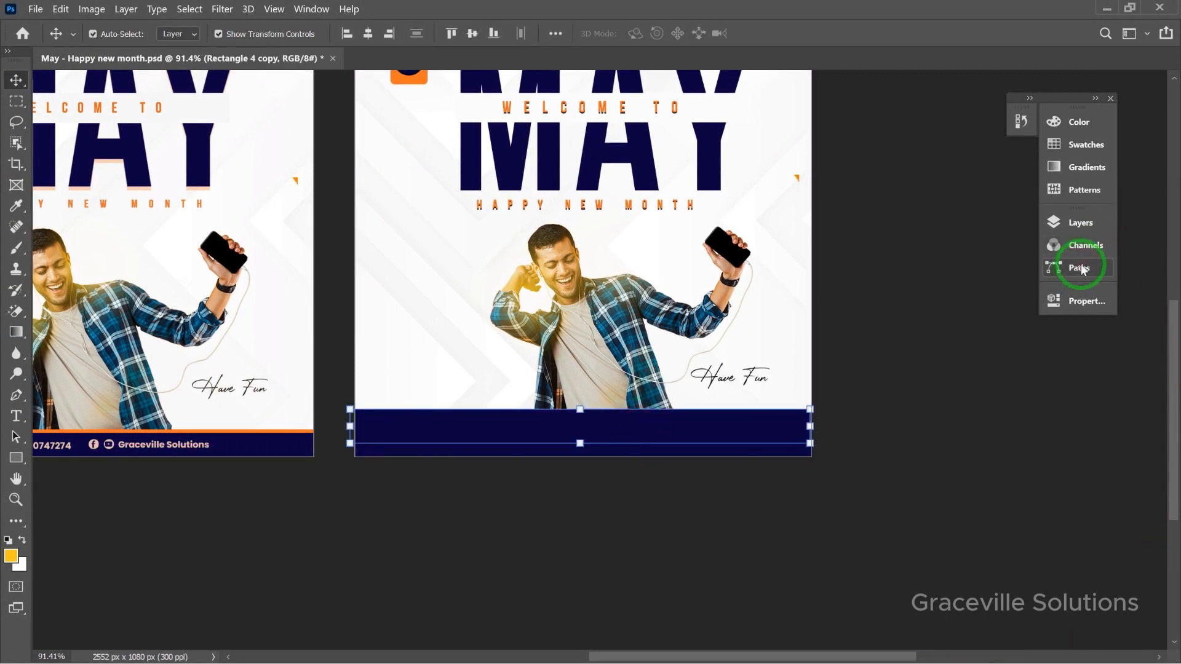
# - Set the duplicated bar's fill to the recently used orange
pyautogui.click(1084, 299)
pyautogui.click(825, 397)
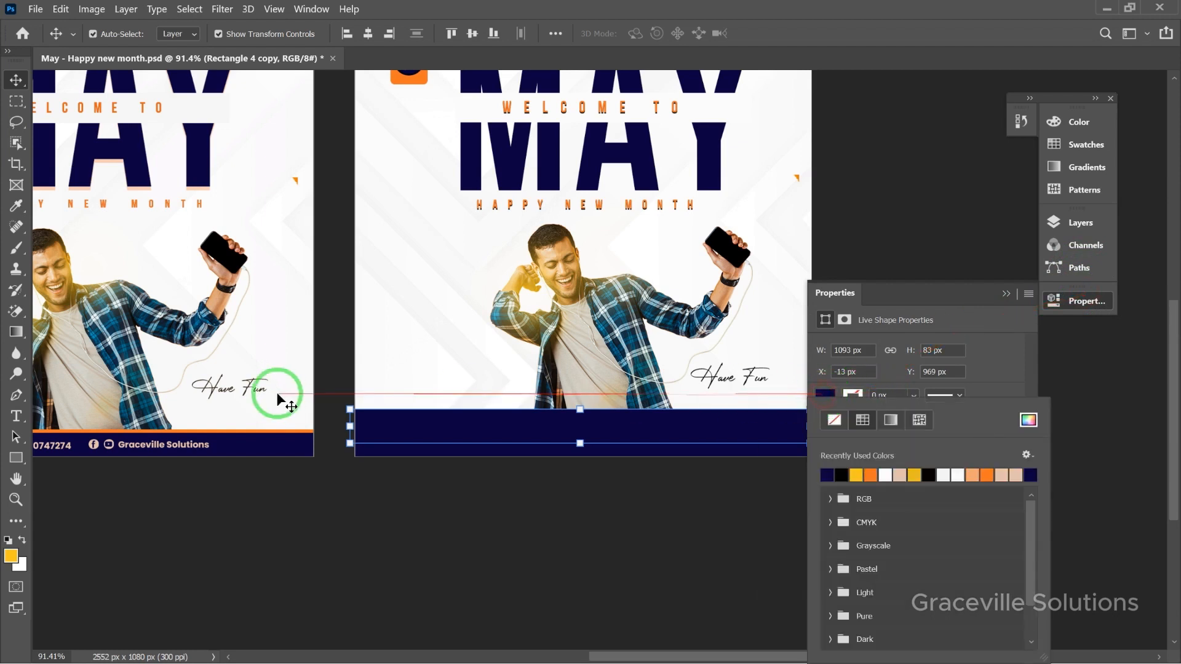
pyautogui.click(870, 474)
pyautogui.click(1013, 293)
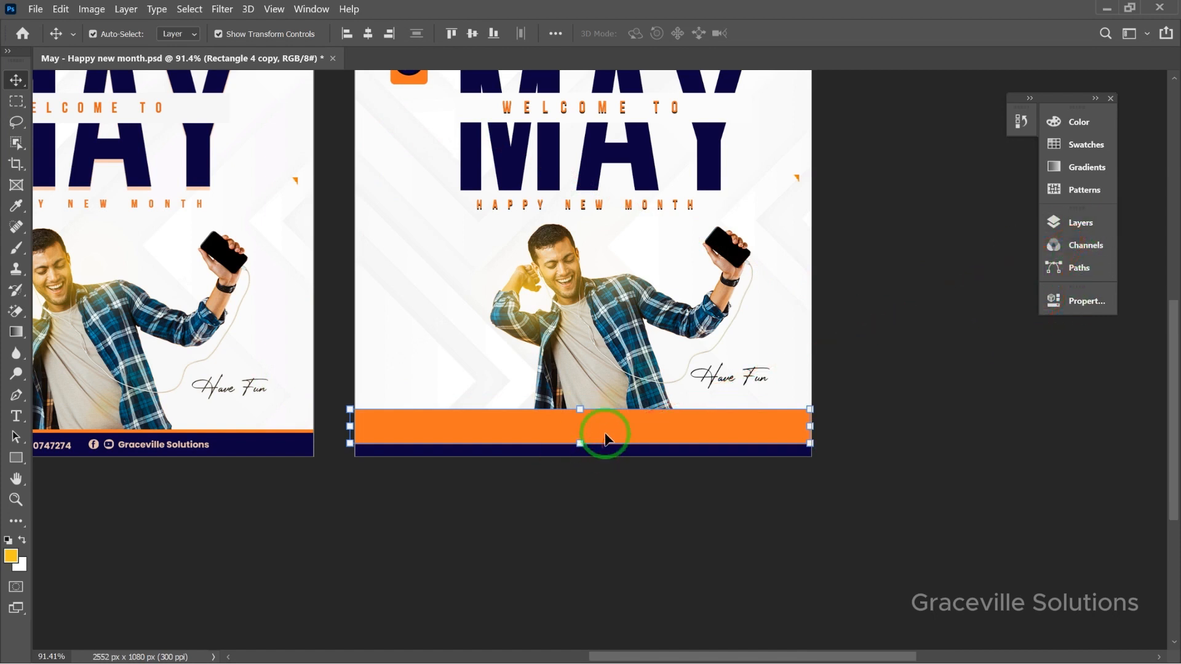
# - Lower the orange bar slightly over the navy one and move the Rectangle 4 layer above Rectangle 4 copy
pyautogui.moveTo(606, 434); pyautogui.dragTo(579, 447)
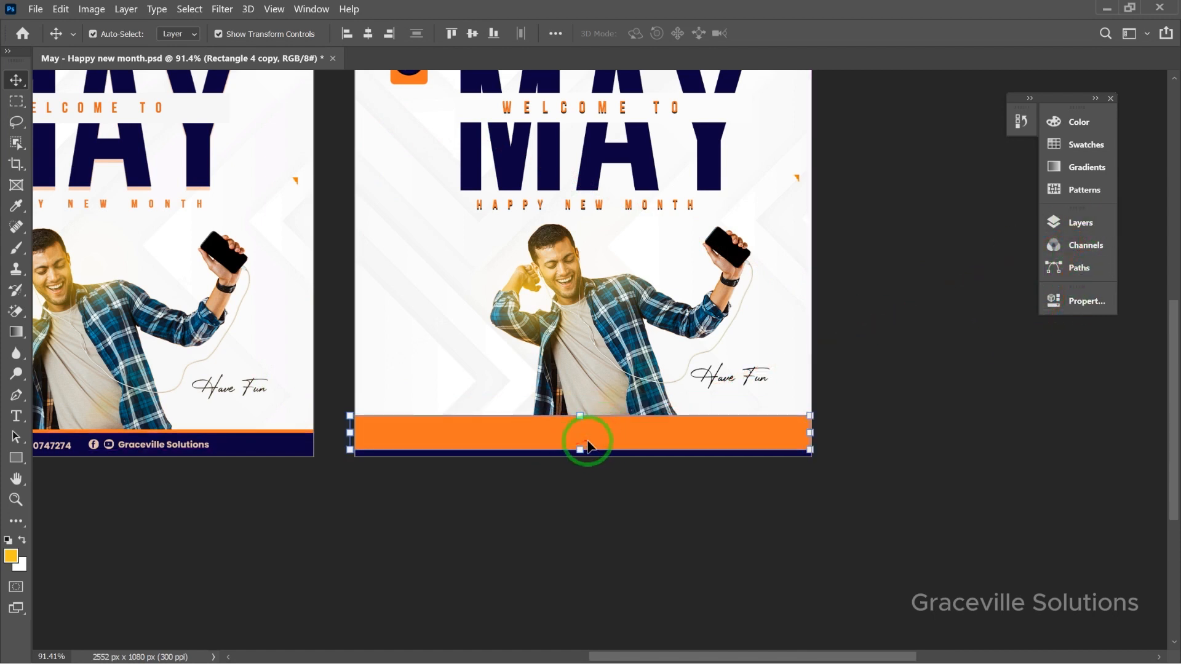
pyautogui.scroll(2, 511, 467)
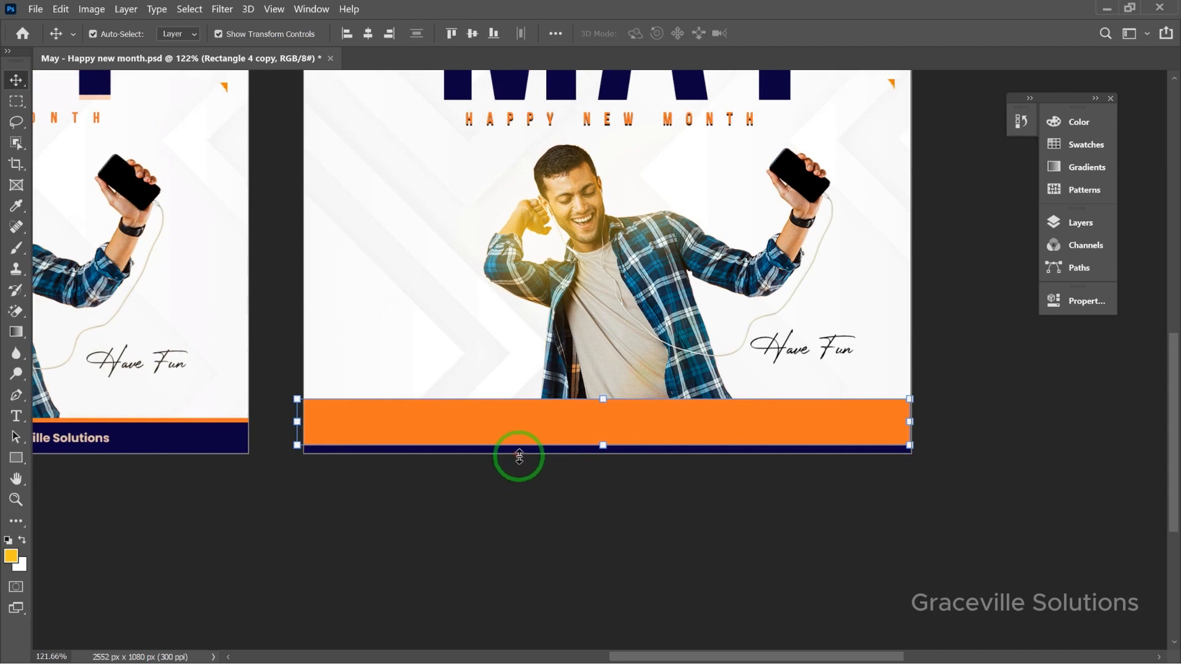
pyautogui.click(1084, 224)
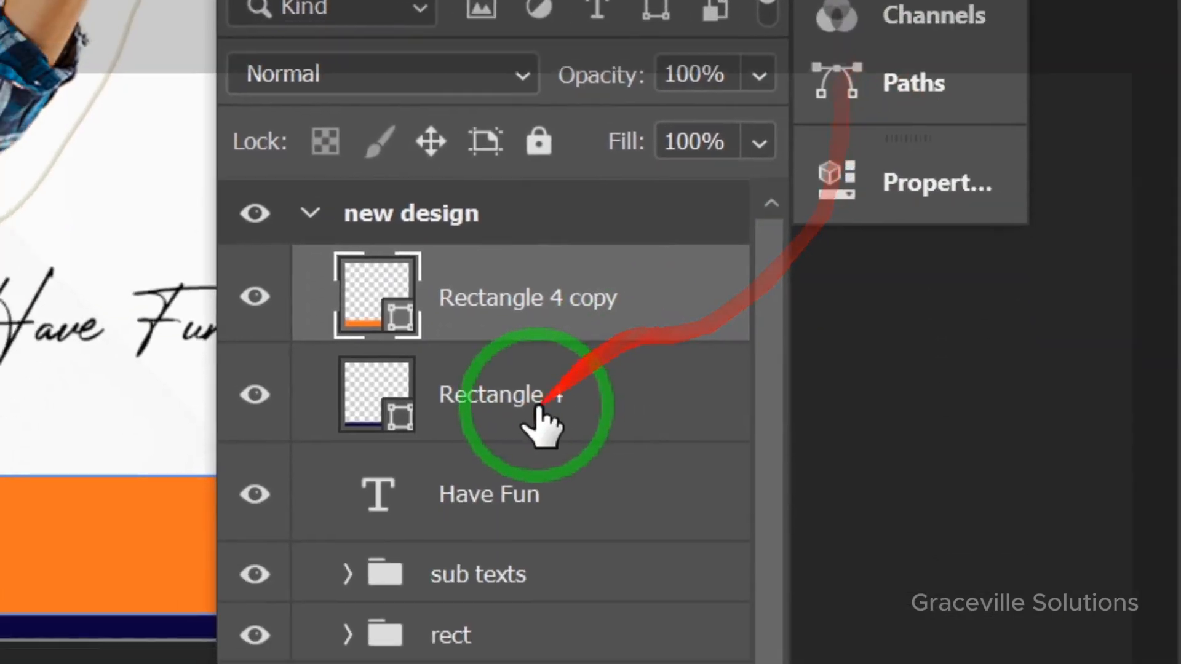
pyautogui.moveTo(539, 393); pyautogui.dragTo(542, 249)
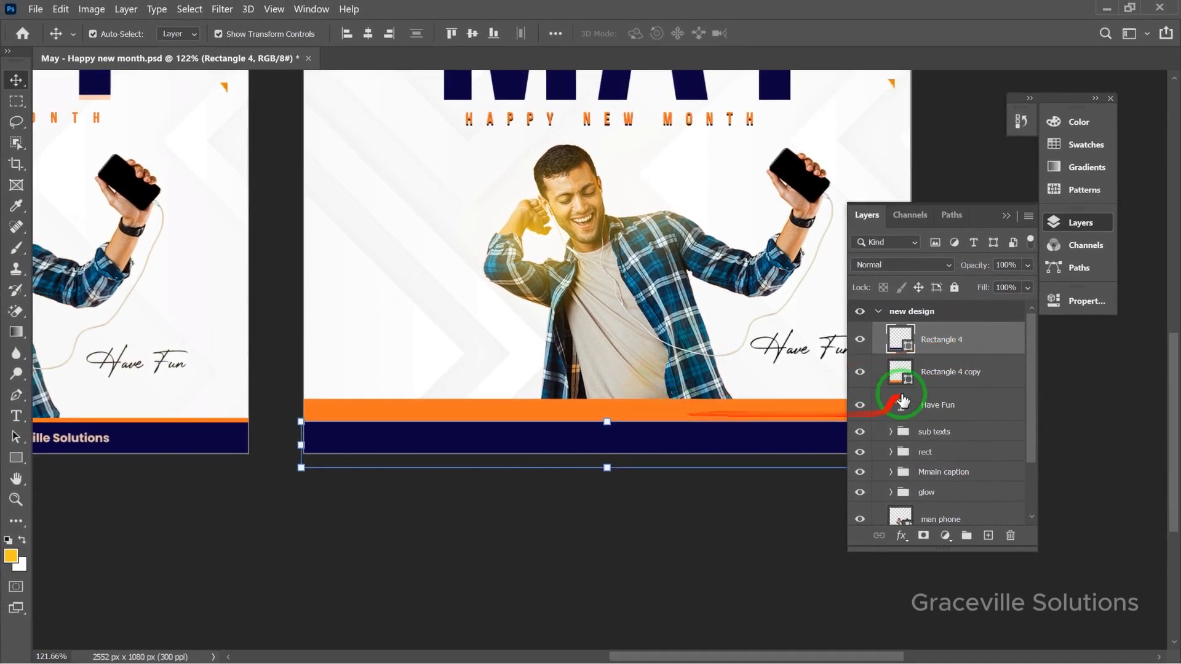
# - Nudge the Rectangle 4 copy layer down until only a thin orange strip shows above the navy bar, and deselect it
pyautogui.click(958, 376)
pyautogui.press('Down')
pyautogui.press('Down')
pyautogui.press('Down')
pyautogui.press('Down')
pyautogui.press('Down')
pyautogui.press('Down')
pyautogui.press('Down')
pyautogui.press('Down')
pyautogui.press('Down')
pyautogui.press('Down')
pyautogui.press('Down')
pyautogui.press('Down')
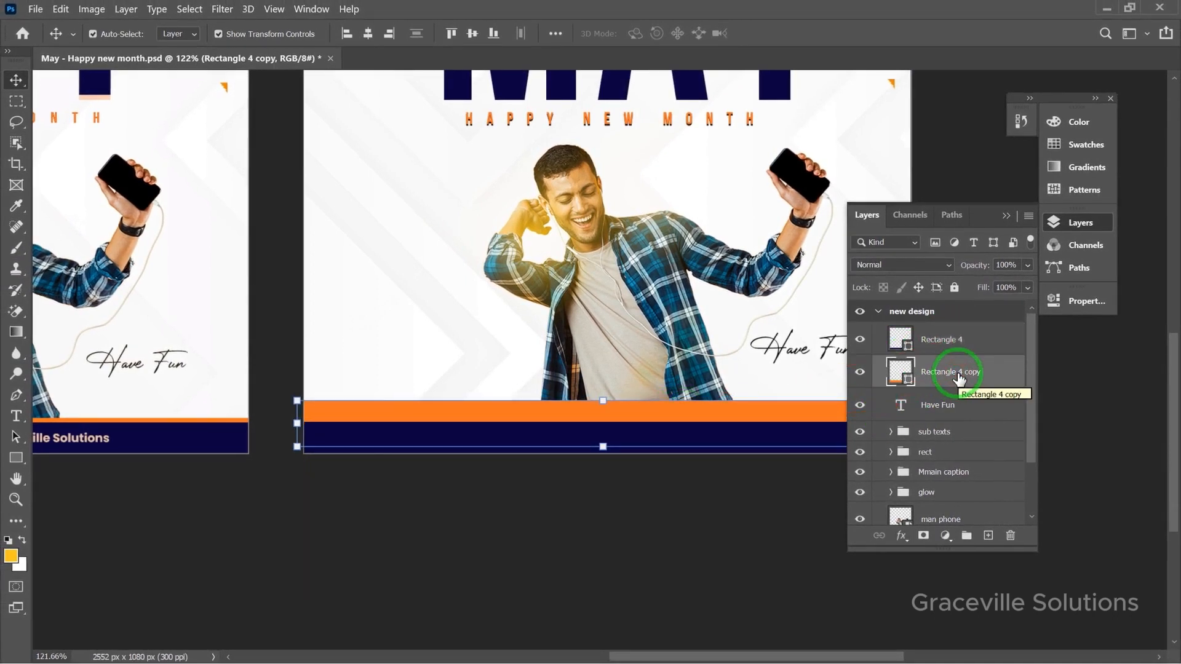
pyautogui.press('Down')
pyautogui.press('Down')
pyautogui.press('Down')
pyautogui.press('Down')
pyautogui.press('Down')
pyautogui.press('Down')
pyautogui.press('Down')
pyautogui.press('Down')
pyautogui.press('Down')
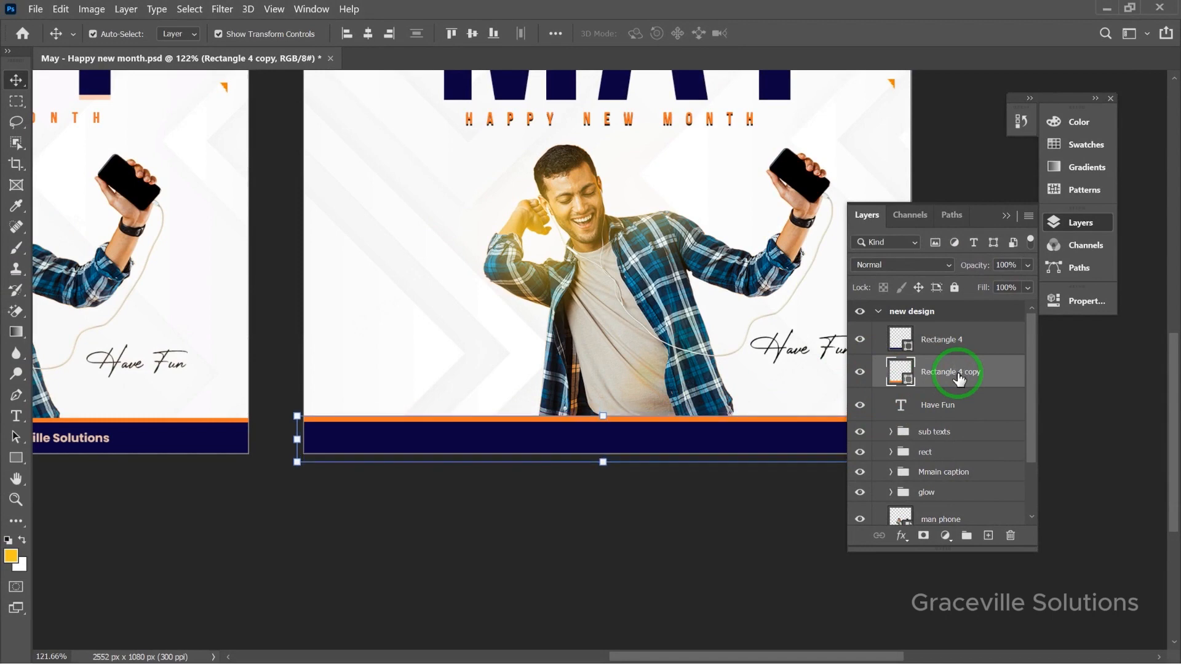
pyautogui.click(738, 539)
pyautogui.scroll(-5, 707, 516)
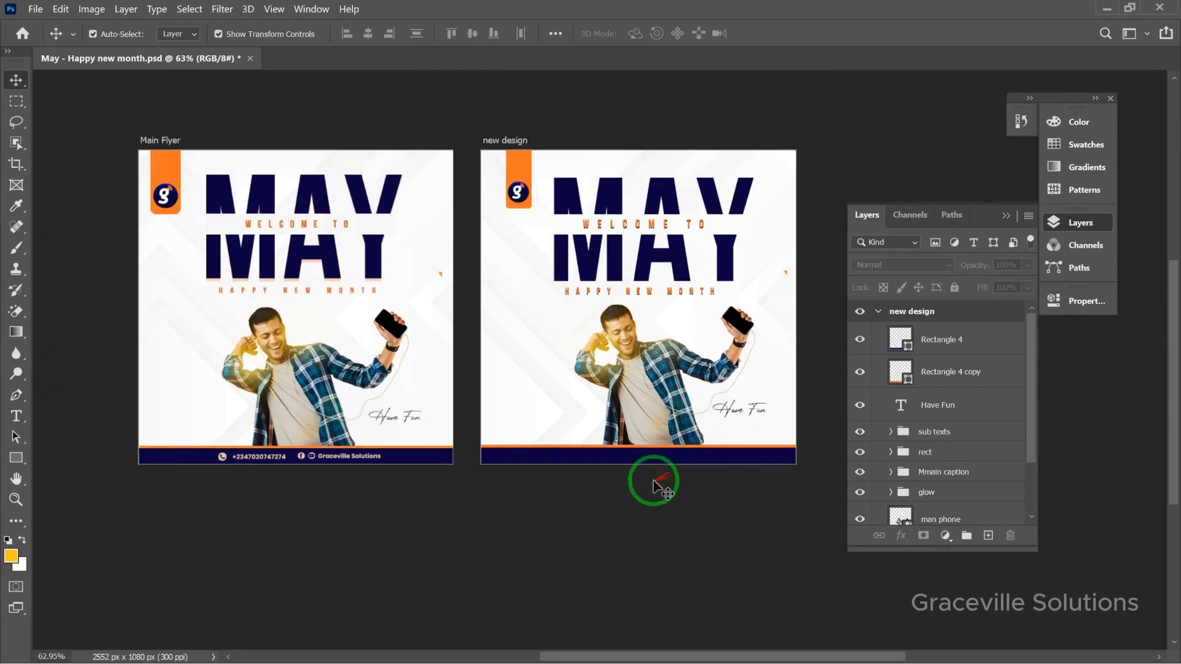
# - Group the Rectangle 4 and Rectangle 4 copy layers and name the group "rectangle"
pyautogui.click(957, 341)
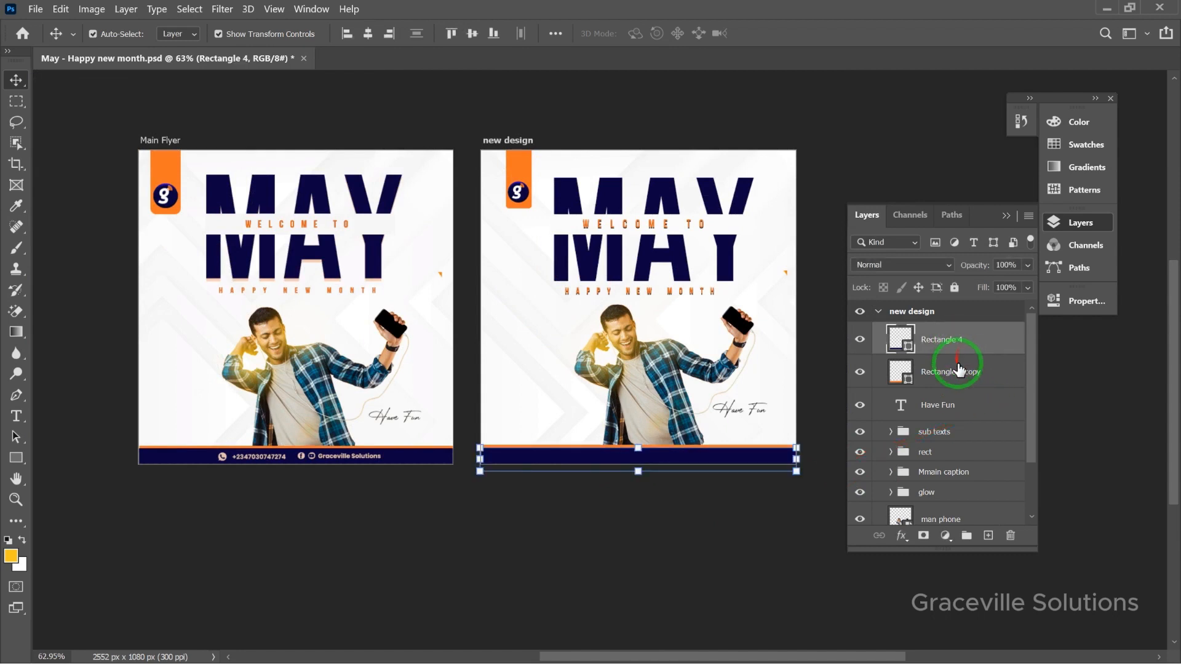
pyautogui.keyDown('shift'); pyautogui.click(967, 375); pyautogui.keyUp('shift')
pyautogui.hotkey('ctrl', 'g')
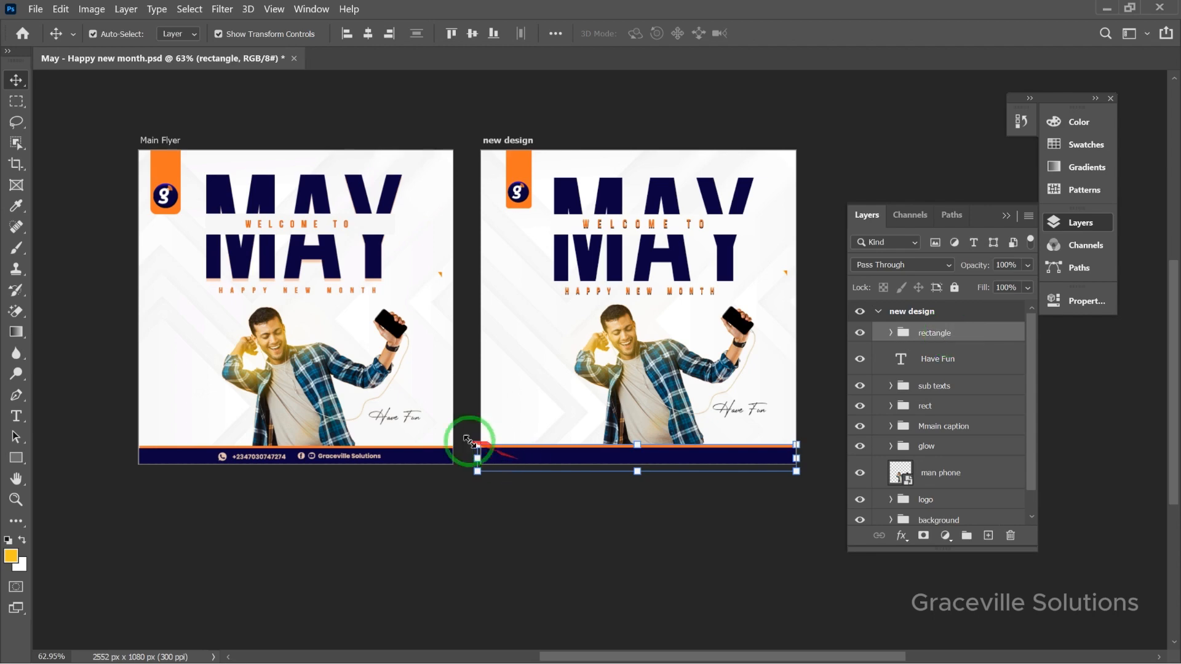
pyautogui.scroll(4, 347, 496)
pyautogui.scroll(3, 246, 444)
pyautogui.scroll(-4, 240, 442)
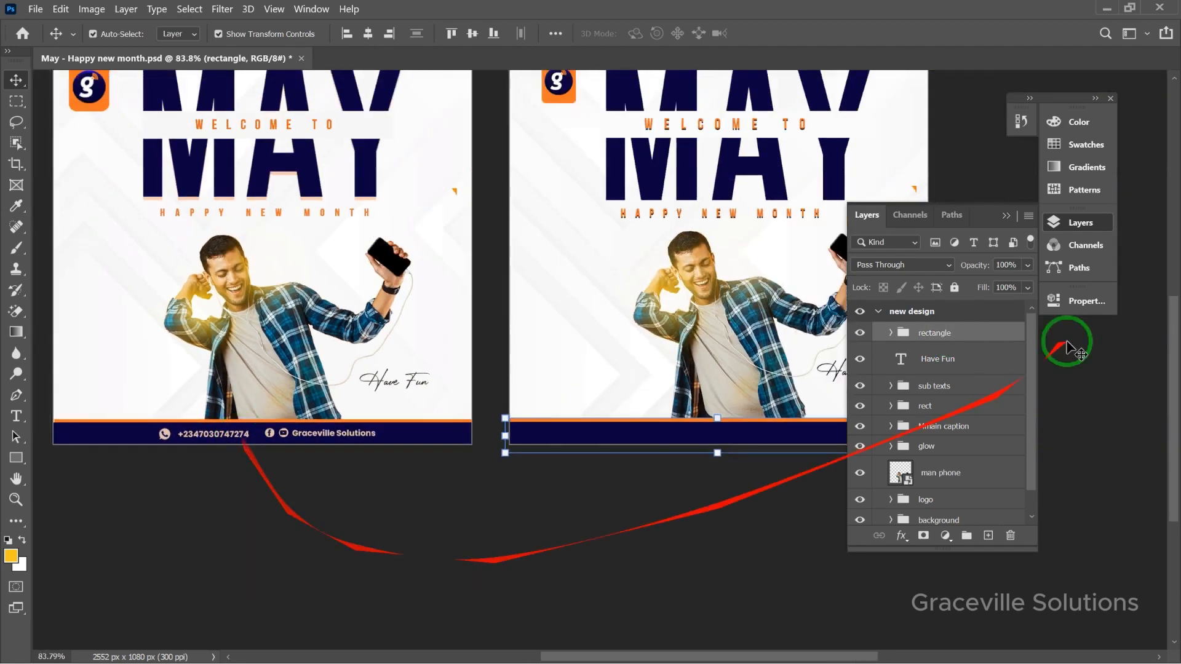
pyautogui.click(1005, 217)
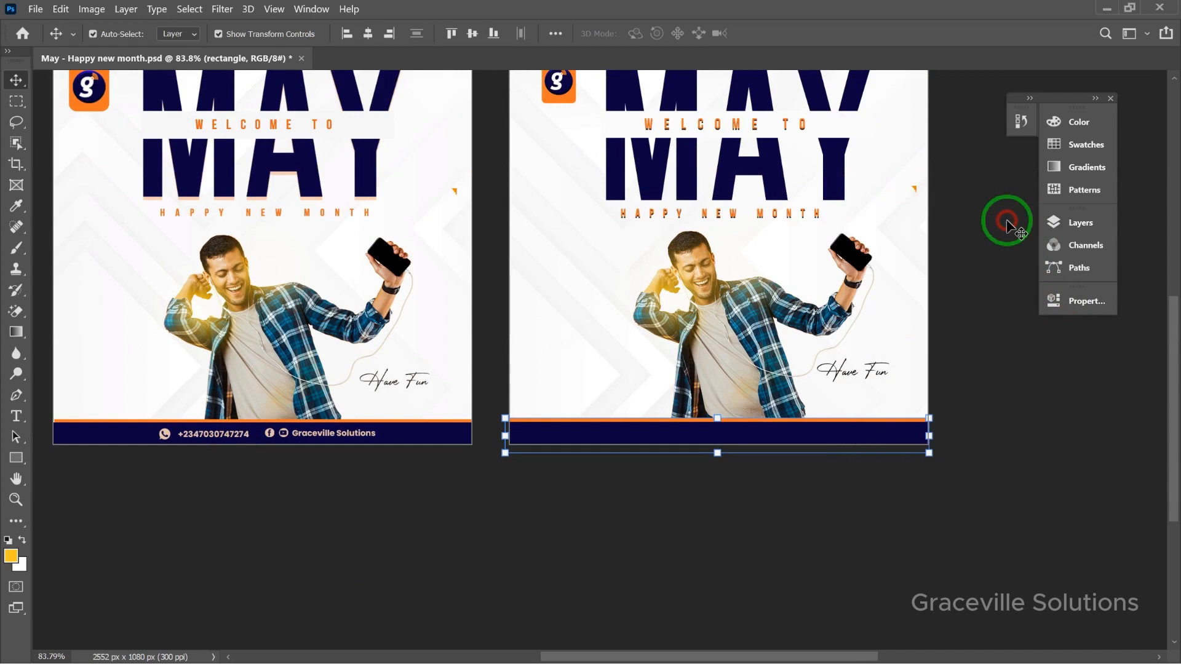
# - Place the fb-3d image from the design docs folder as an embedded object on the new design artboard
pyautogui.click(35, 9)
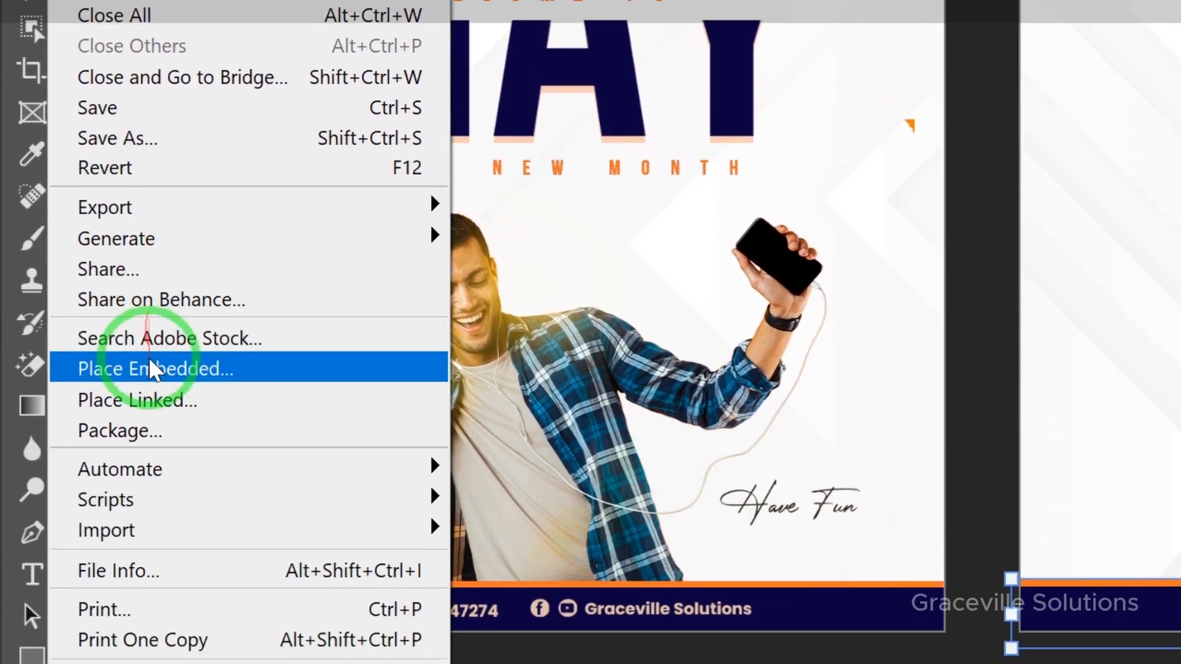
pyautogui.click(155, 508)
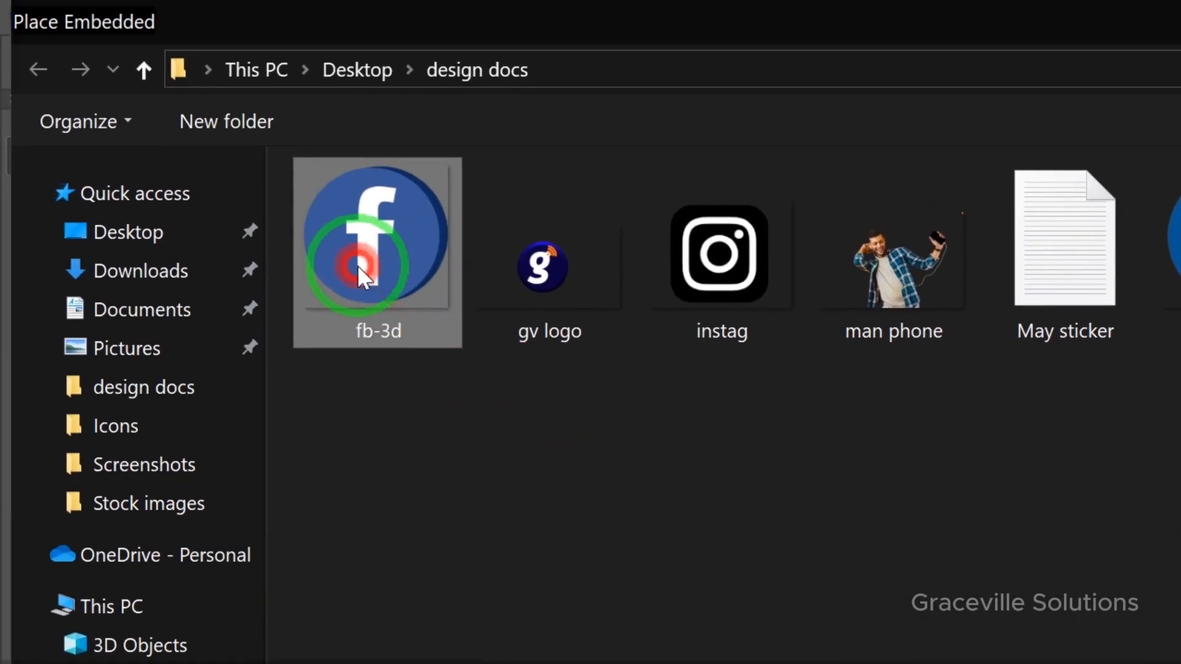
pyautogui.doubleClick(372, 67)
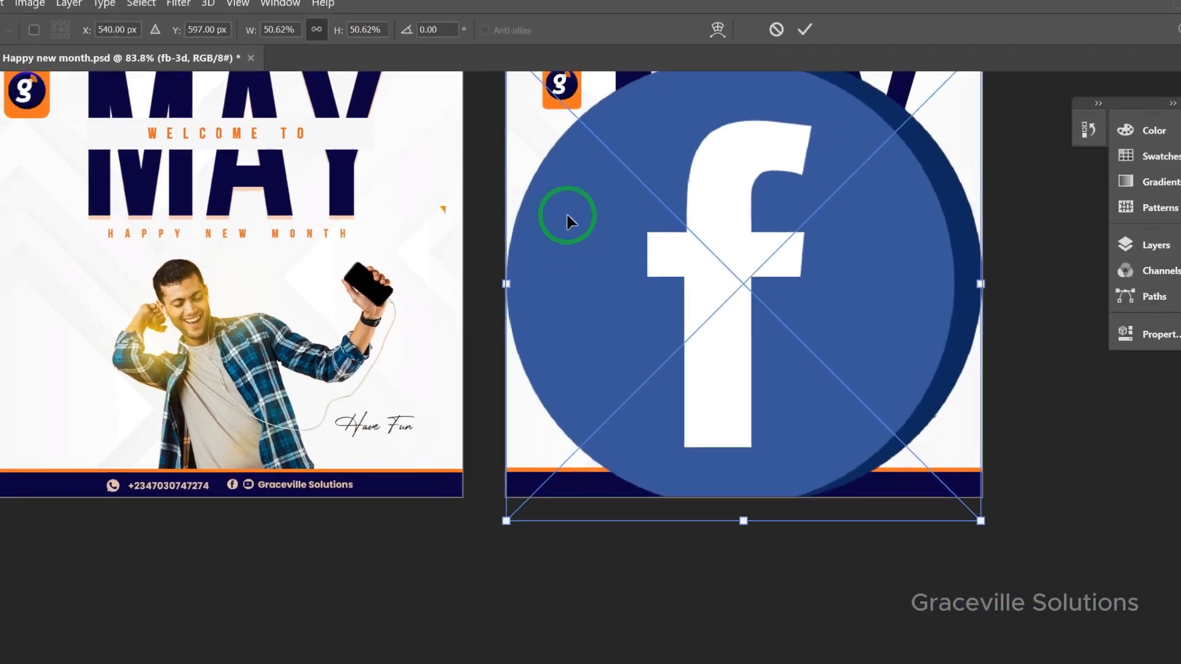
# - Scale the placed Facebook icon down to a small badge and position it in the blank area beside the man
pyautogui.hotkey('ctrl', '0')
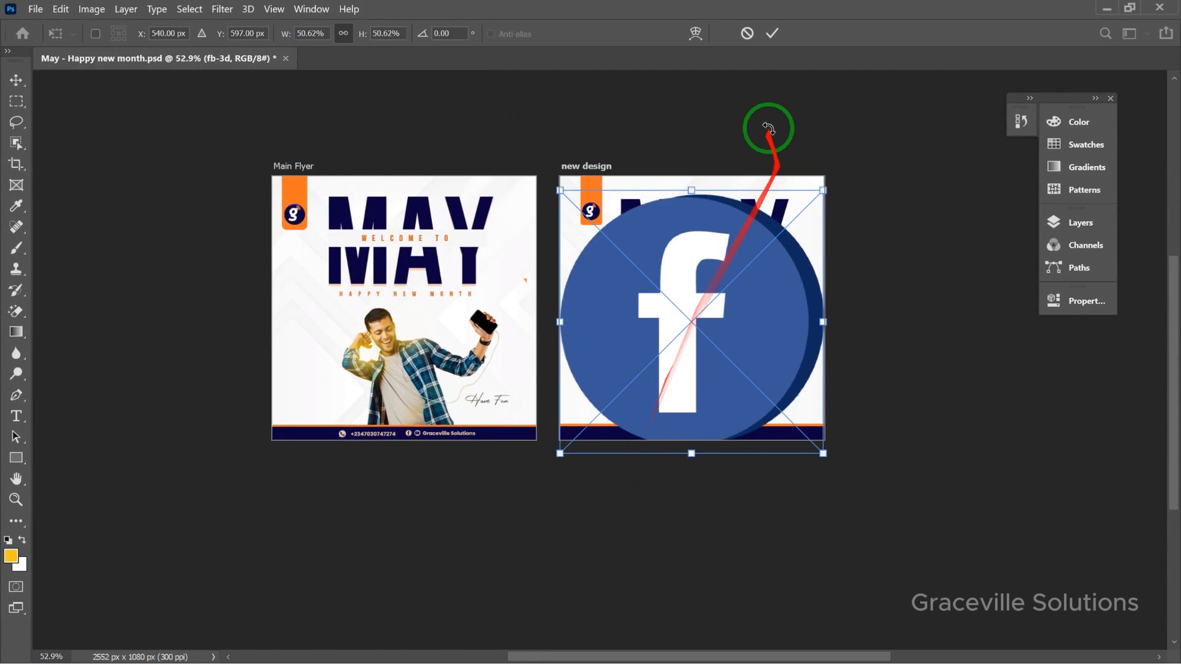
pyautogui.click(772, 33)
pyautogui.moveTo(692, 195); pyautogui.dragTo(708, 411)
pyautogui.scroll(3, 708, 410)
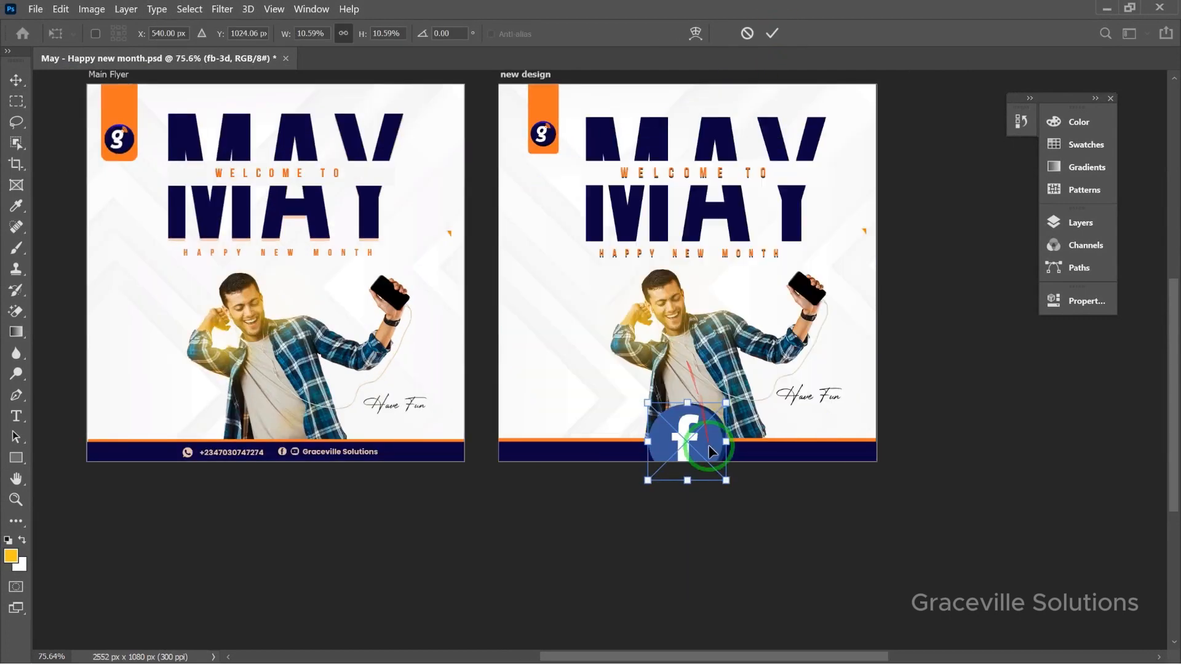
pyautogui.moveTo(716, 461); pyautogui.dragTo(551, 313)
pyautogui.press('Return')
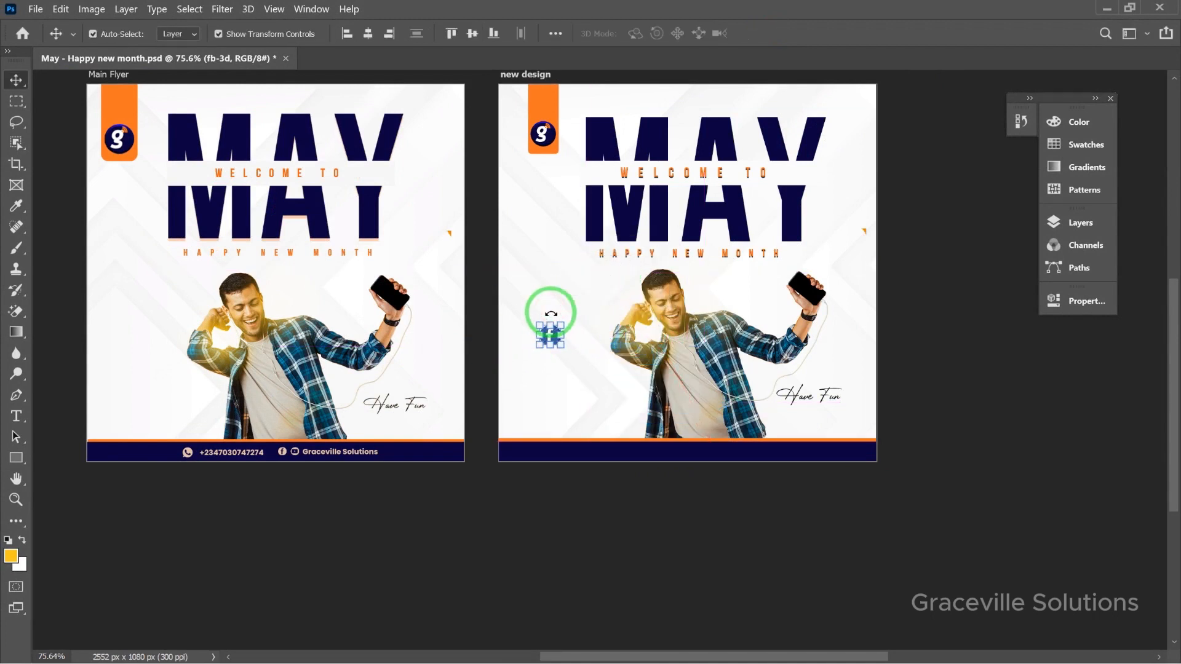
# - Rasterize the Facebook icon and erase its white letter f with the Magic Eraser tool
pyautogui.scroll(3, 265, 480)
pyautogui.scroll(-3, 306, 437)
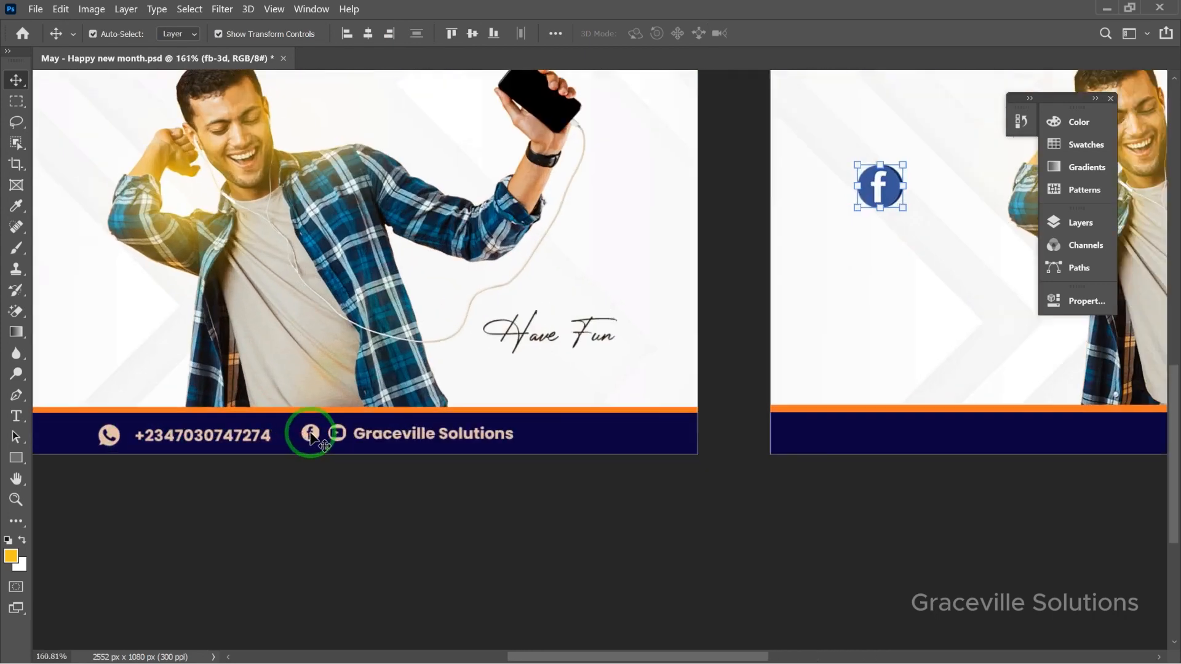
pyautogui.click(649, 342)
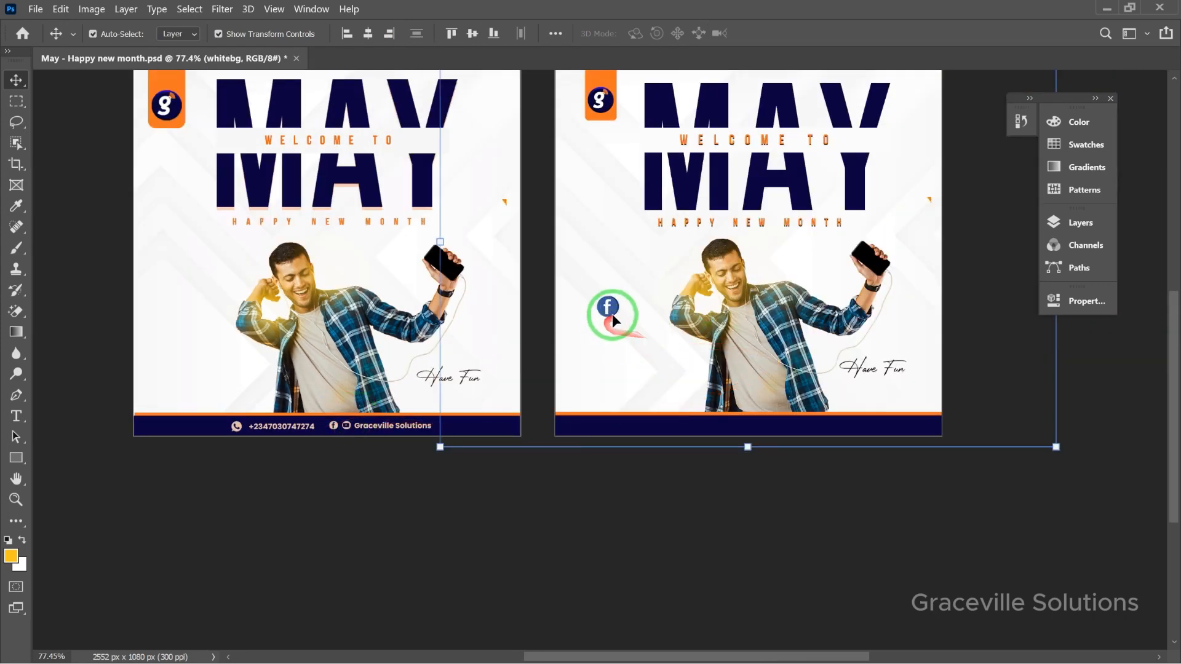
pyautogui.click(16, 315)
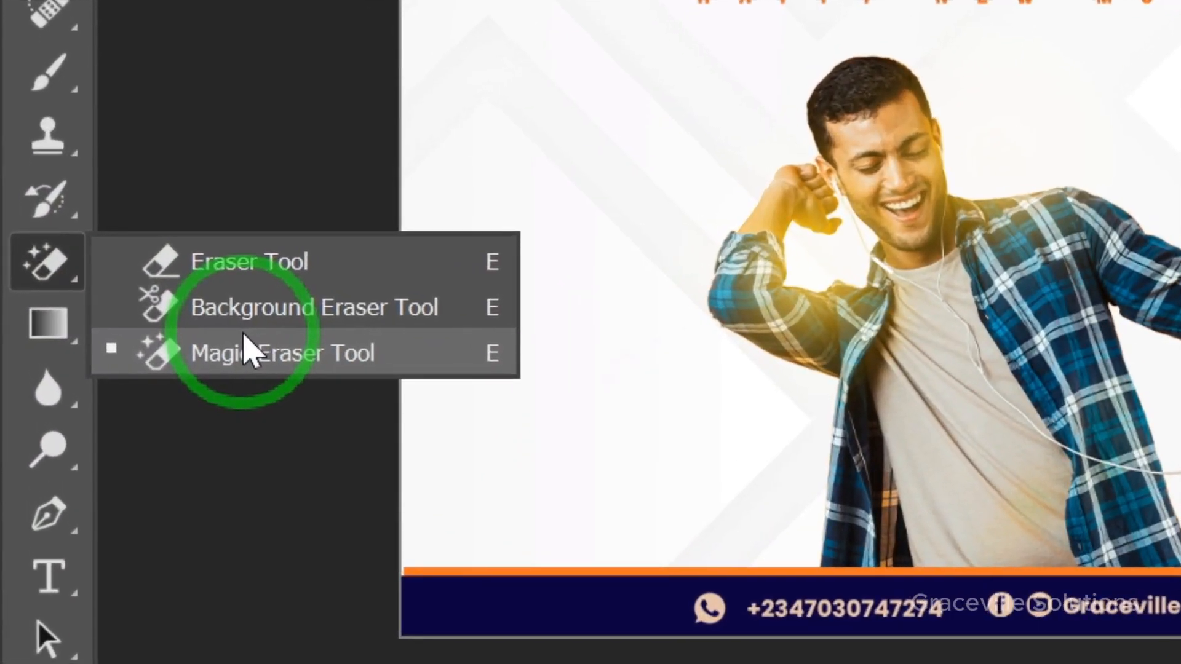
pyautogui.click(84, 341)
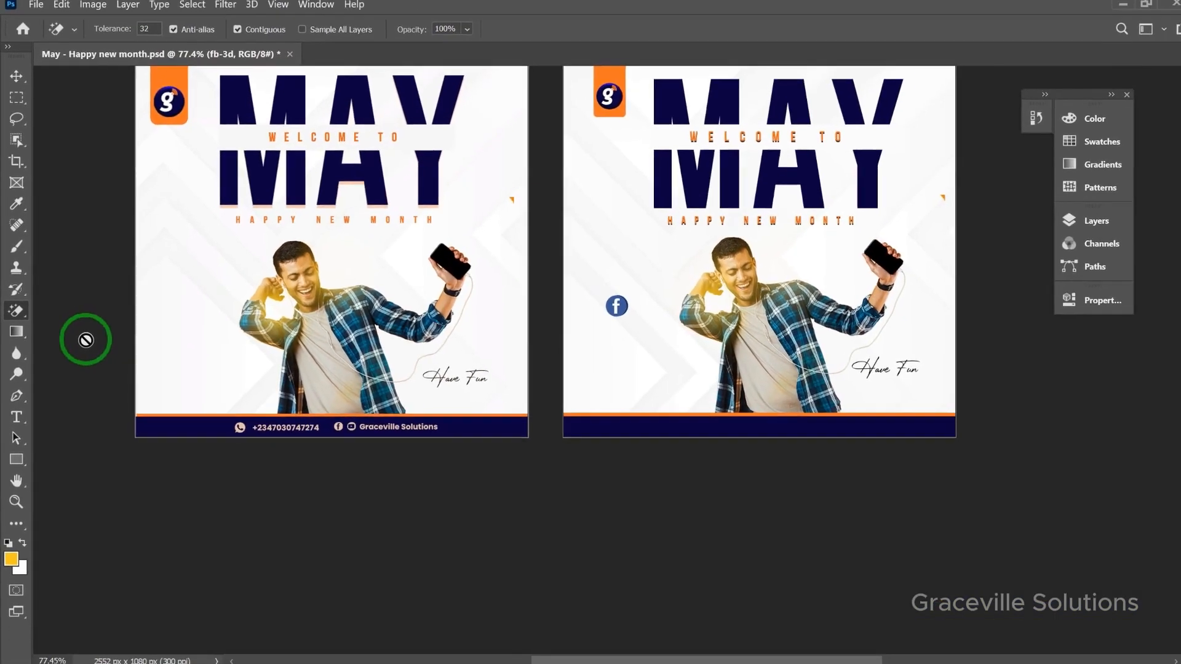
pyautogui.scroll(6, 561, 381)
pyautogui.click(645, 258)
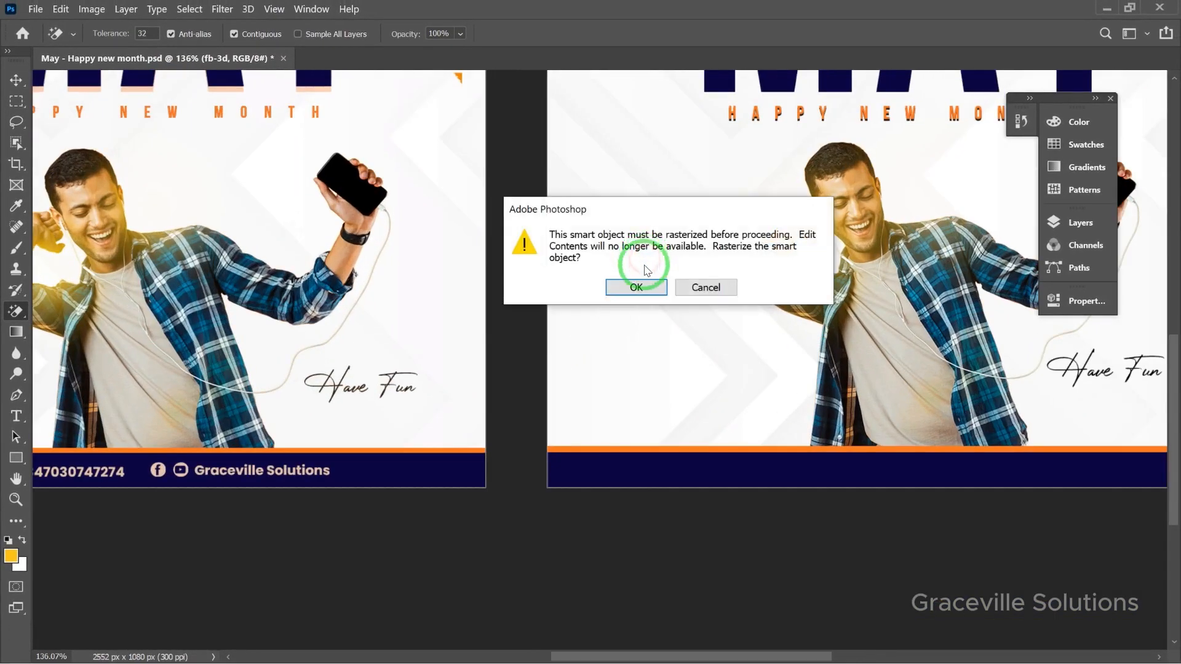
pyautogui.click(637, 287)
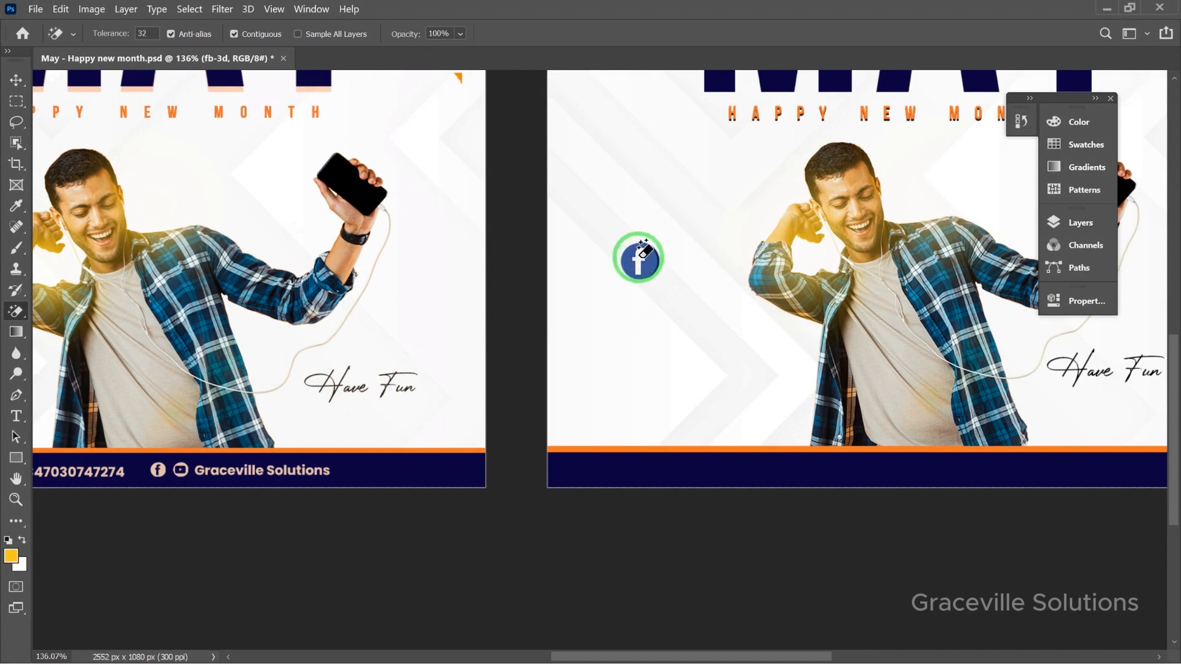
pyautogui.press('v')
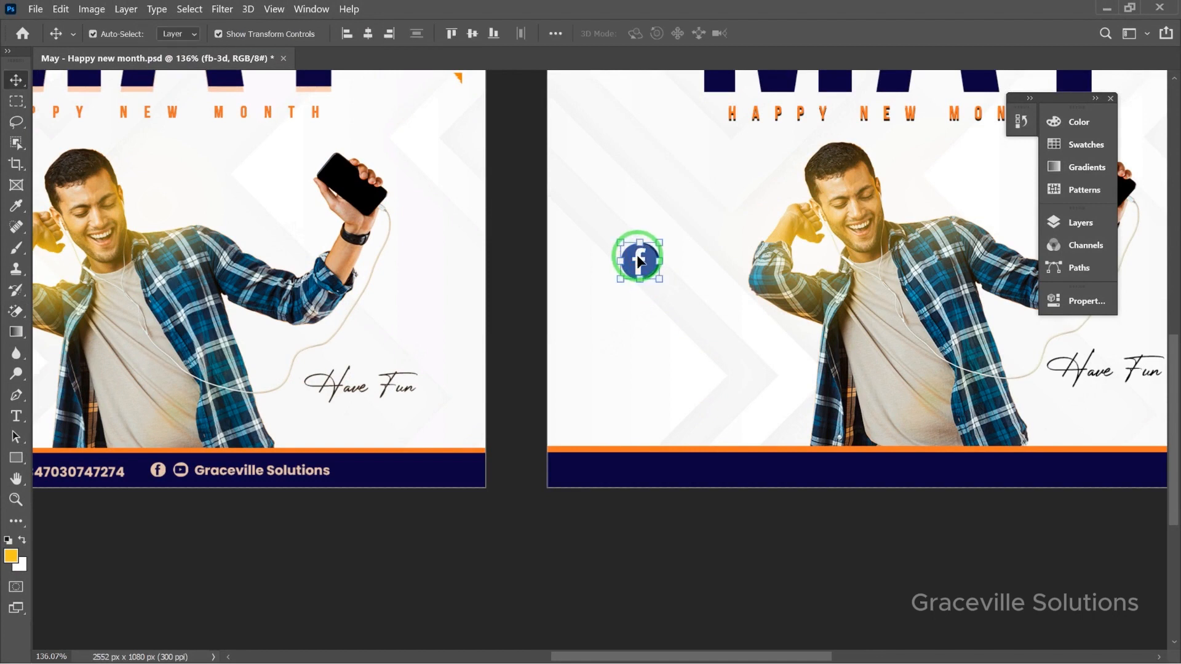
# - Open the layer style settings of the fb-3d layer and move the dialog off the reference artwork
pyautogui.click(1088, 223)
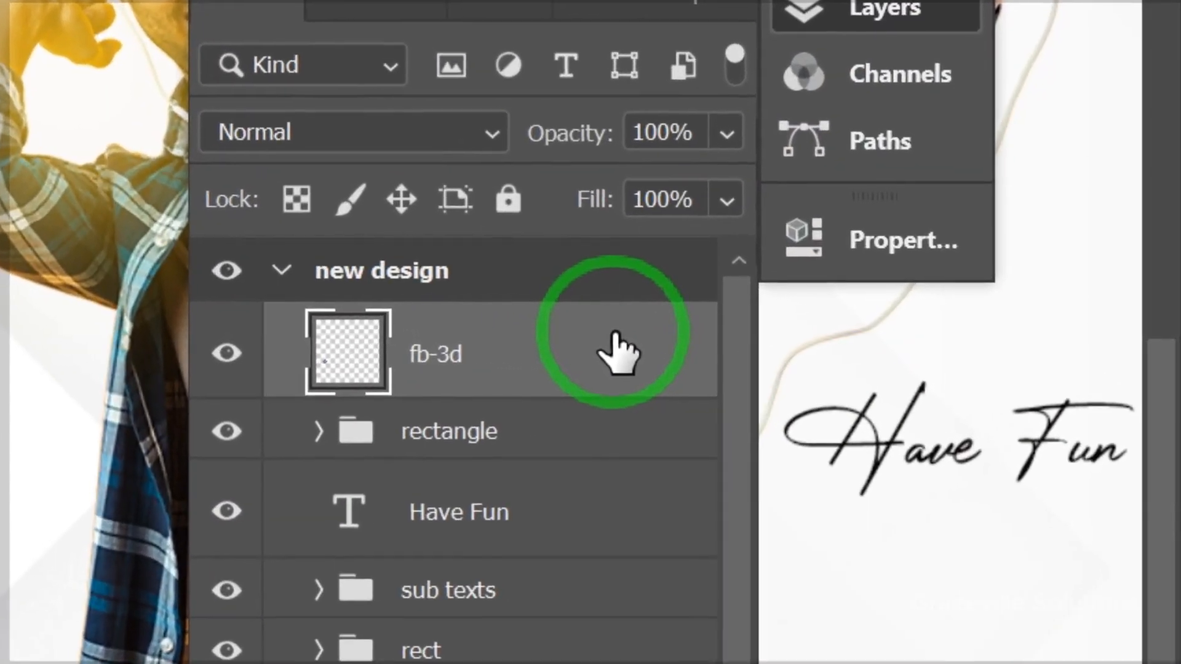
pyautogui.rightClick(990, 339)
pyautogui.click(591, 40)
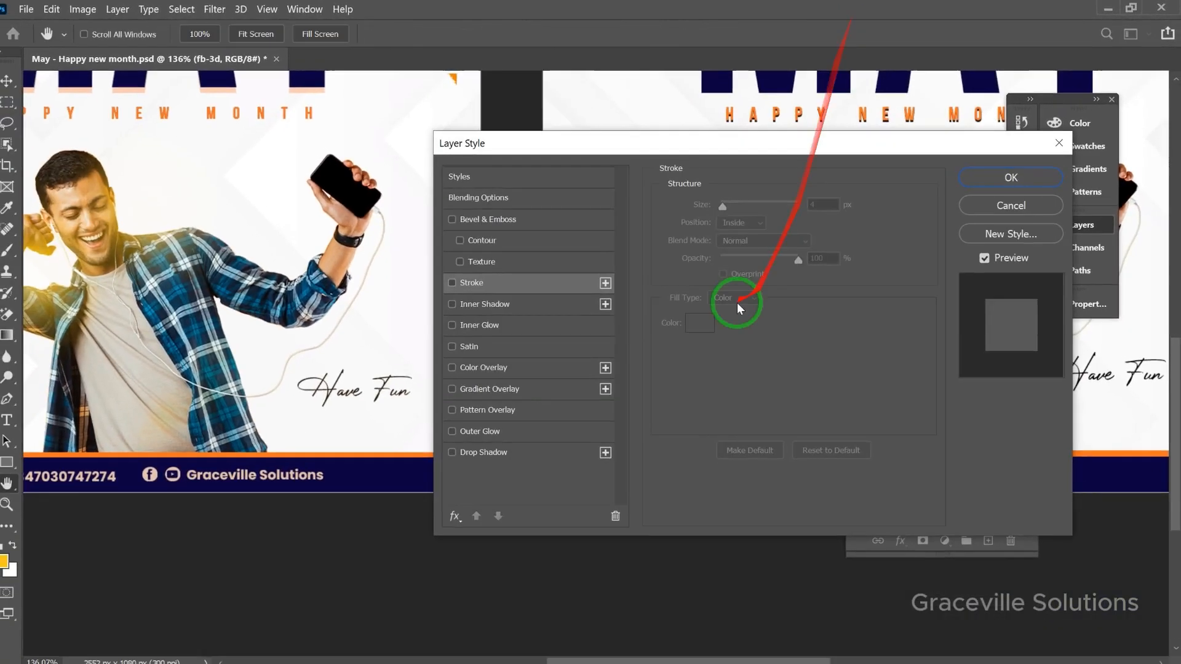
pyautogui.moveTo(748, 147); pyautogui.dragTo(867, 100)
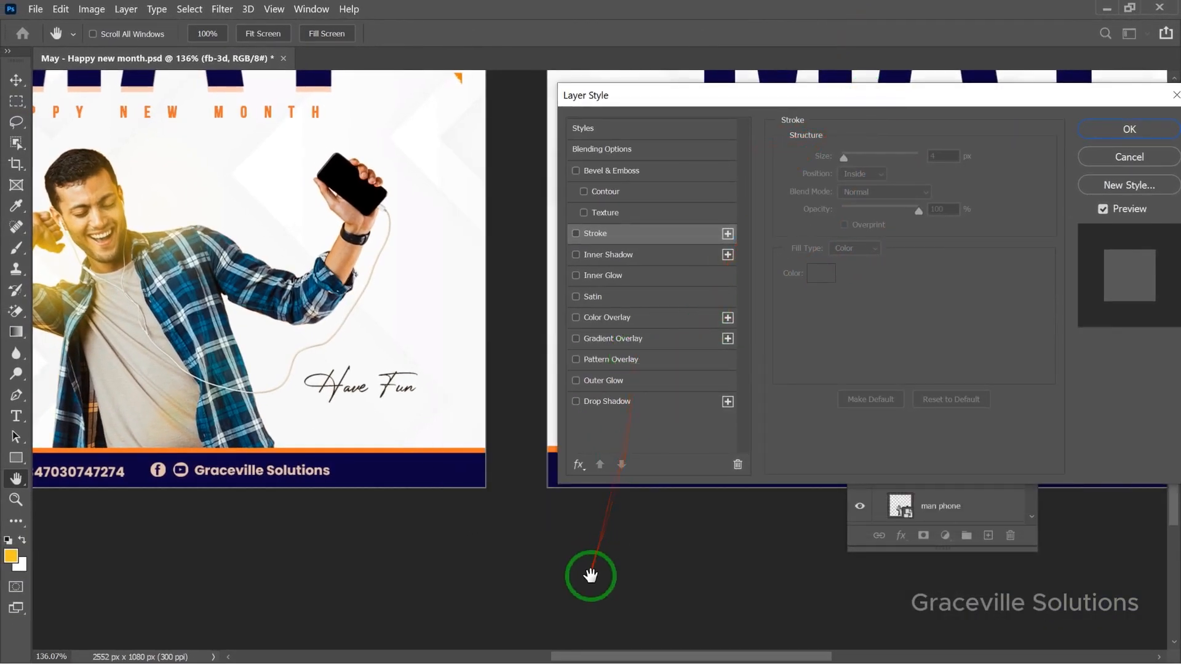
# - Switch to the May sticker note in Notepad, copy the social media colour code e6c3ad, and return to Photoshop
pyautogui.press('super')
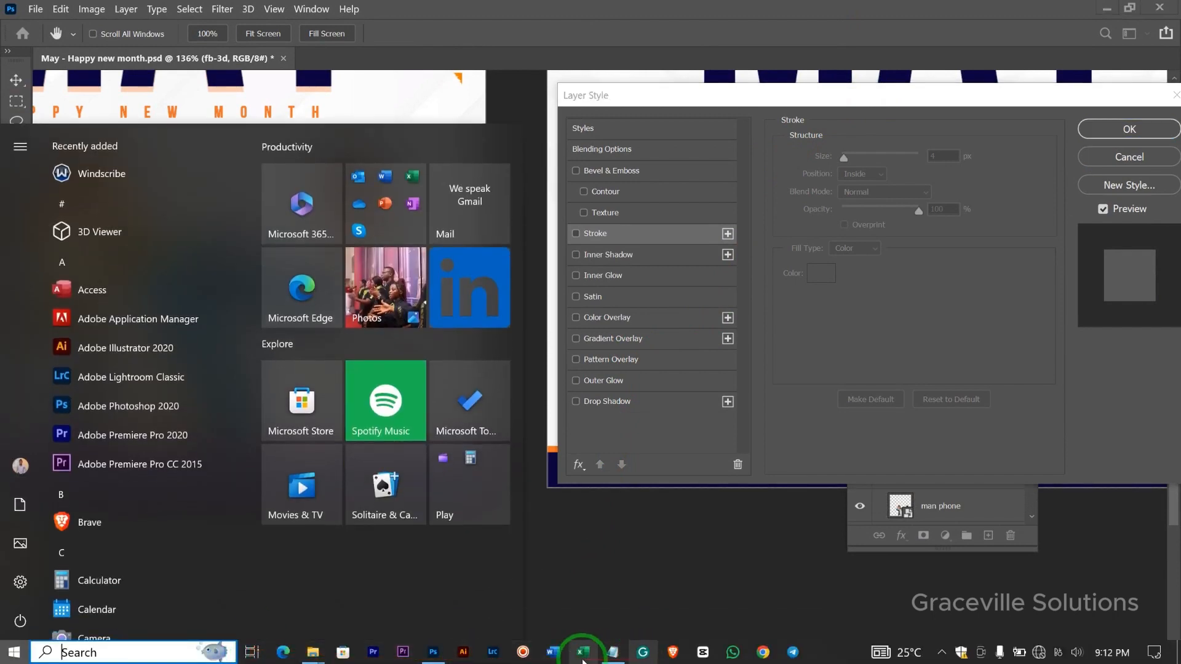
pyautogui.click(594, 657)
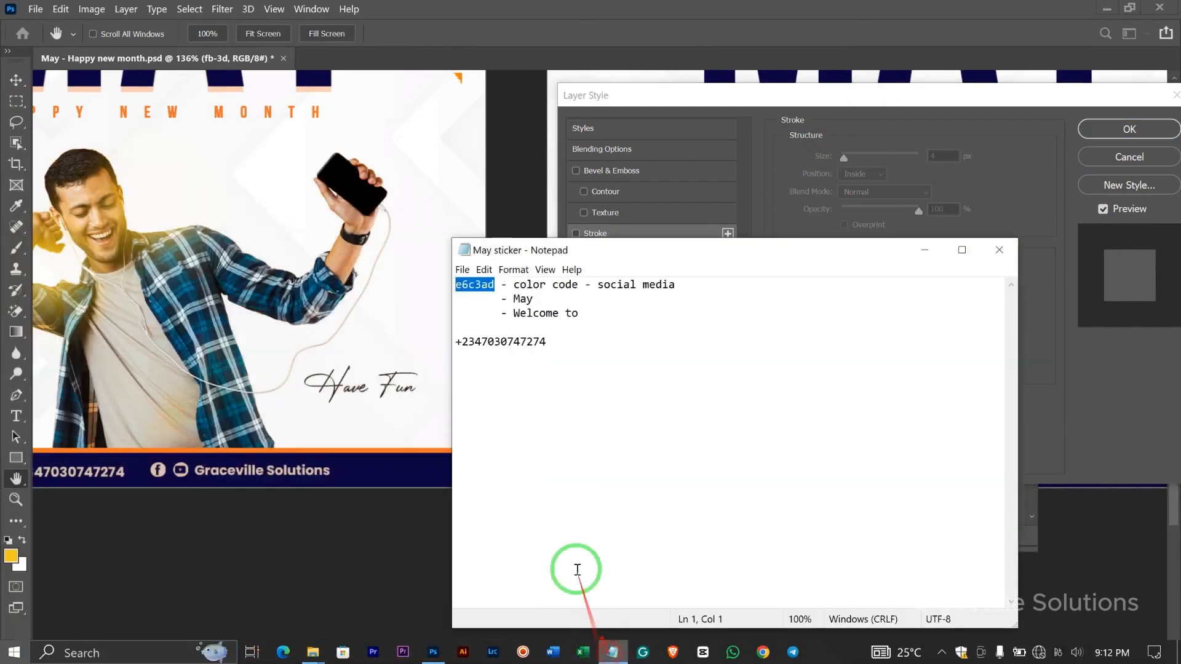
pyautogui.rightClick(471, 283)
pyautogui.click(504, 321)
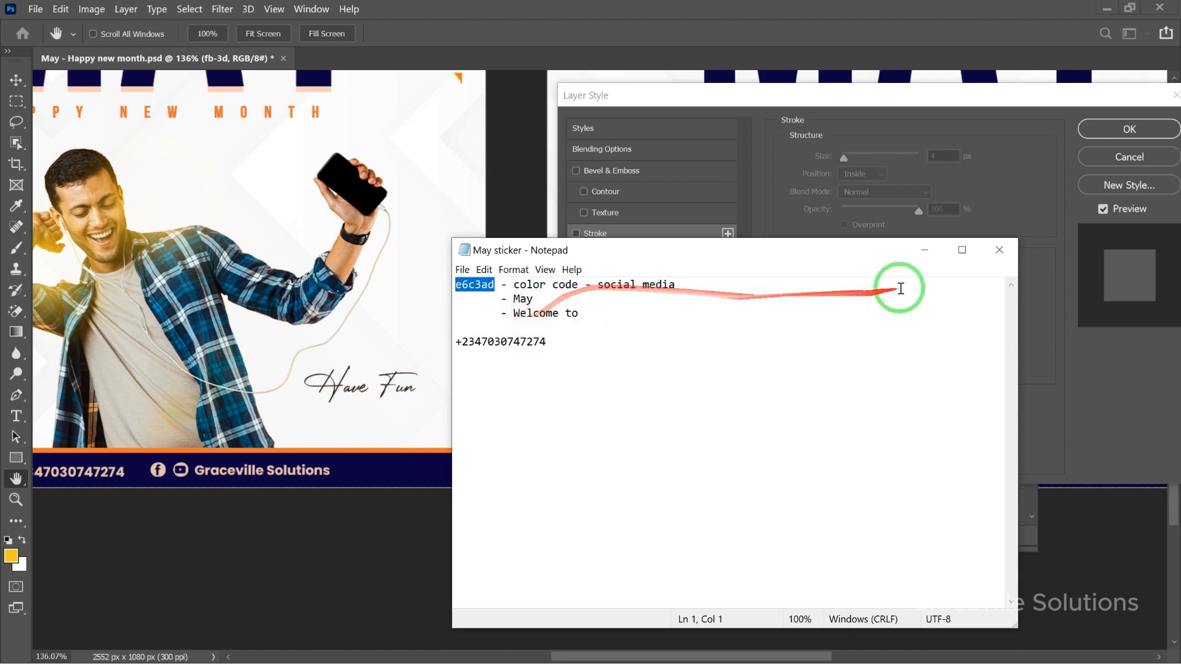
pyautogui.click(922, 251)
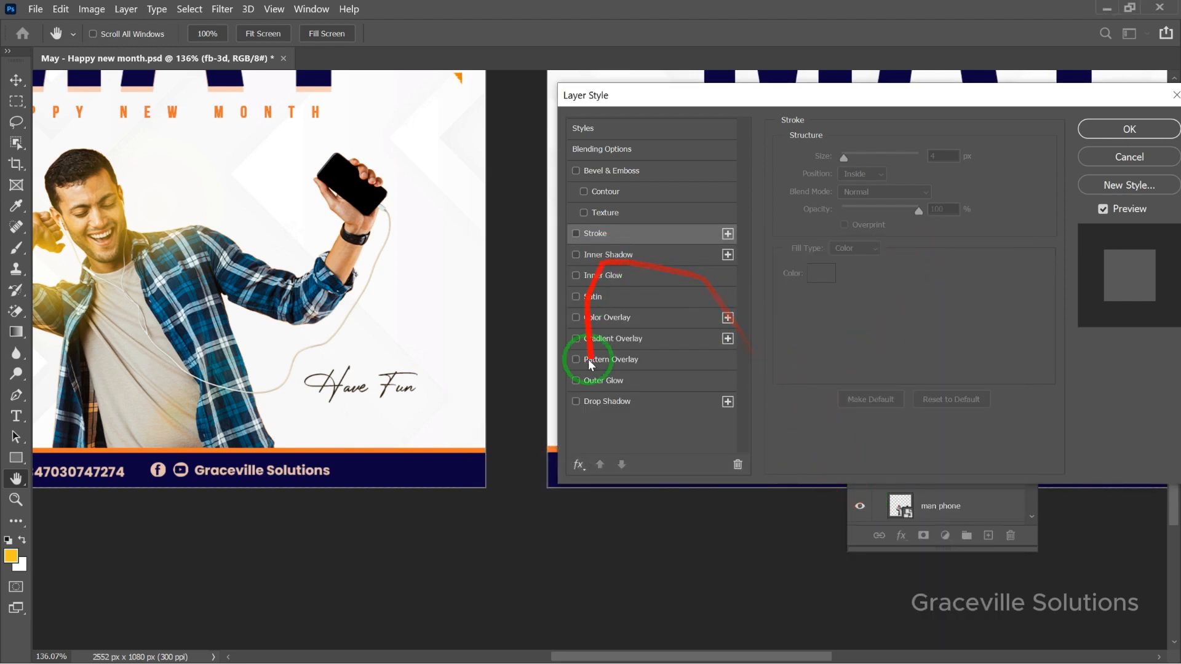
# - Apply a Color Overlay in e6c3ad to the fb-3d layer
pyautogui.click(607, 318)
pyautogui.click(947, 158)
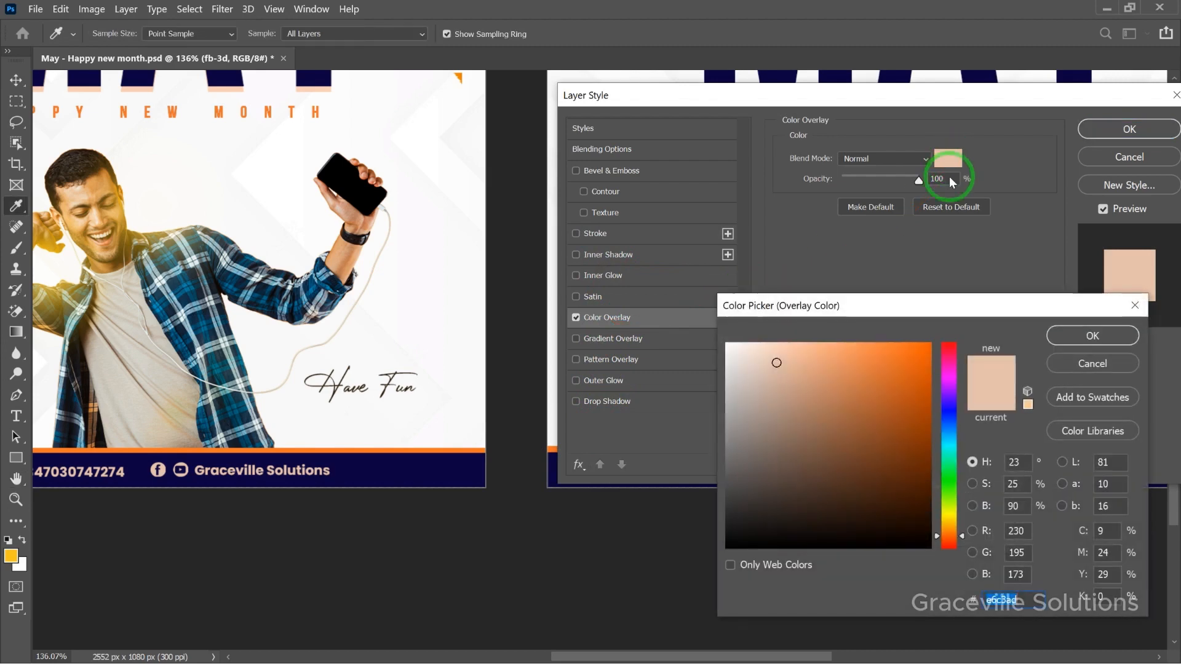
pyautogui.click(1086, 336)
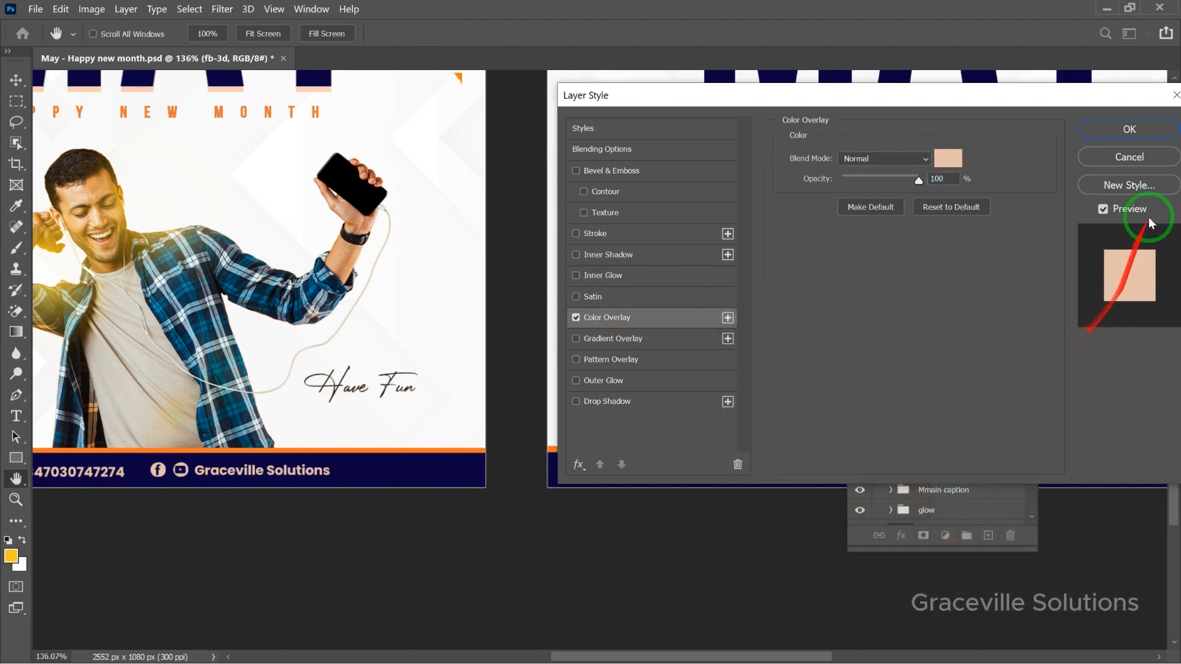
pyautogui.click(1129, 129)
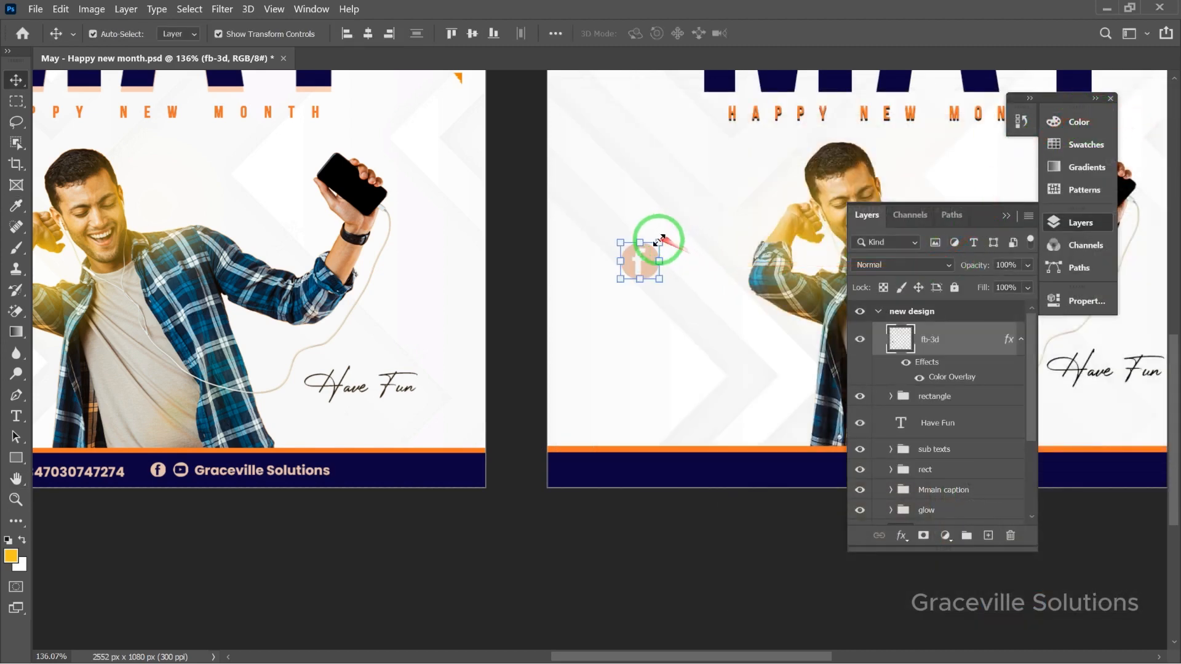
# - Shrink the recoloured Facebook icon to about half its size
pyautogui.scroll(-2, 327, 390)
pyautogui.scroll(3, 512, 294)
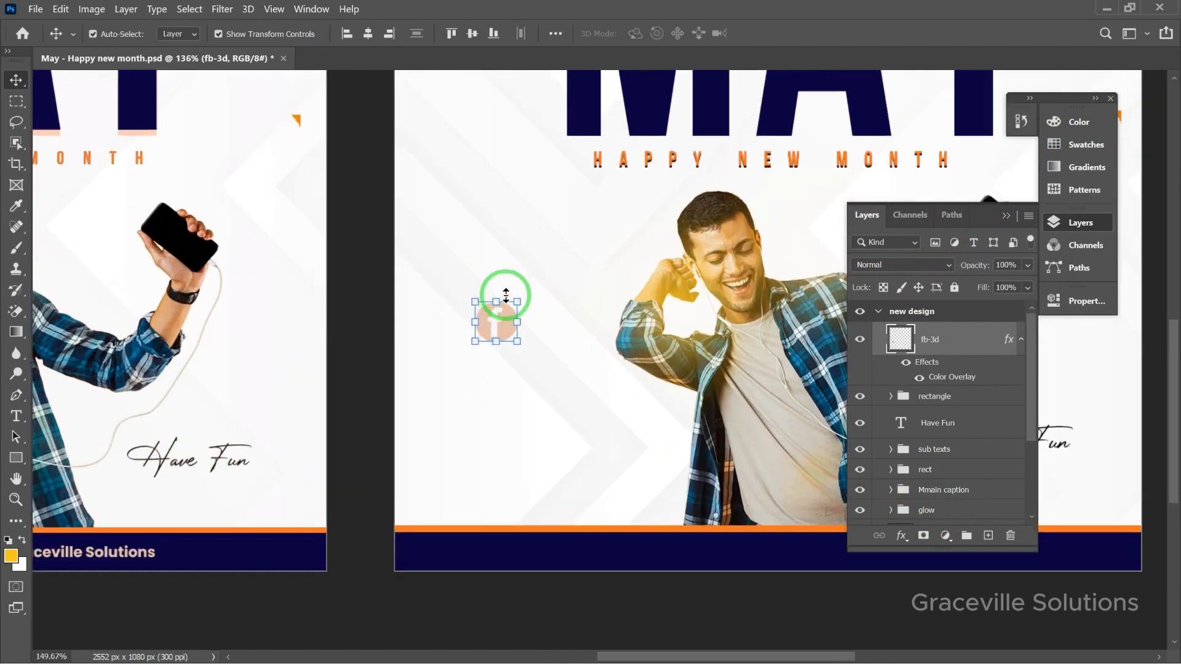
pyautogui.moveTo(522, 303); pyautogui.dragTo(500, 324)
pyautogui.press('Return')
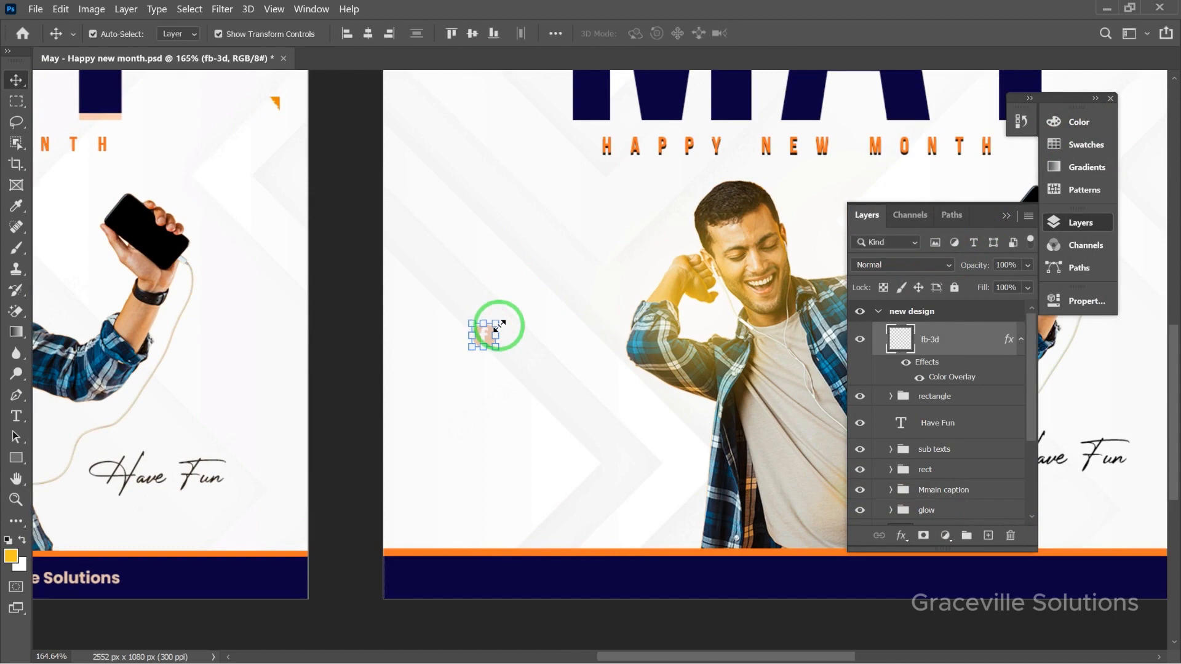
# - Move the Facebook icon down onto the middle of the navy footer bar
pyautogui.scroll(-3, 491, 337)
pyautogui.click(493, 359)
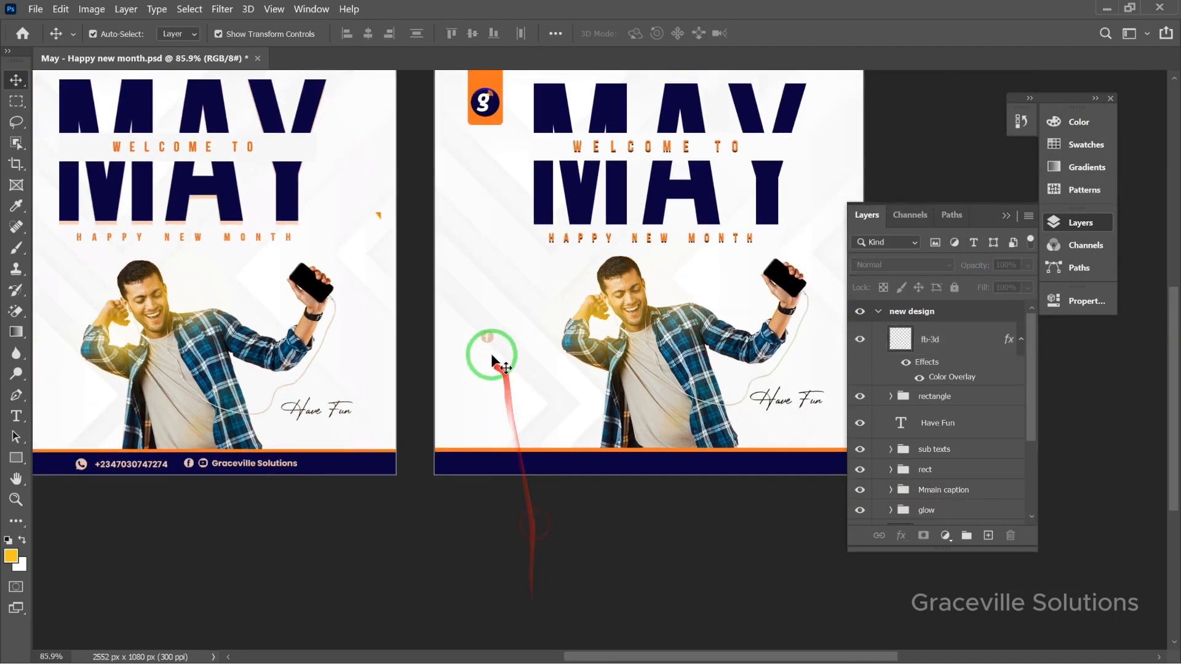
pyautogui.moveTo(490, 341); pyautogui.dragTo(659, 466)
pyautogui.scroll(2, 647, 463)
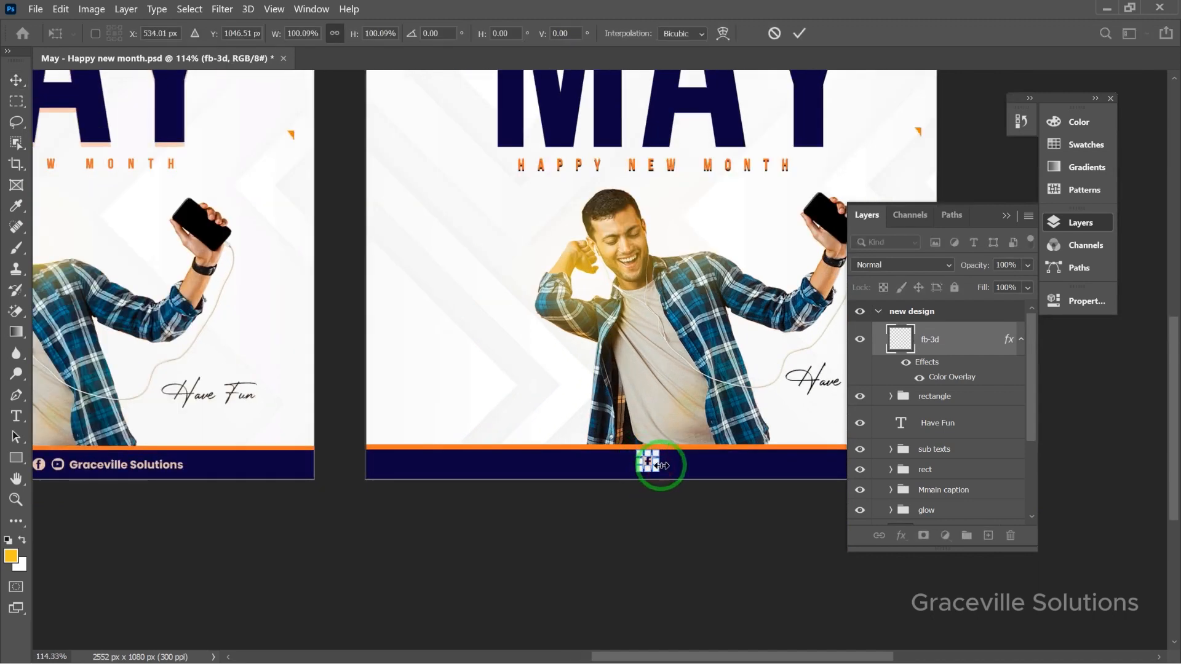
pyautogui.press('Return')
# - Compare the new design's footer and overall layout with the Main Flyer artboard
pyautogui.scroll(-2, 640, 472)
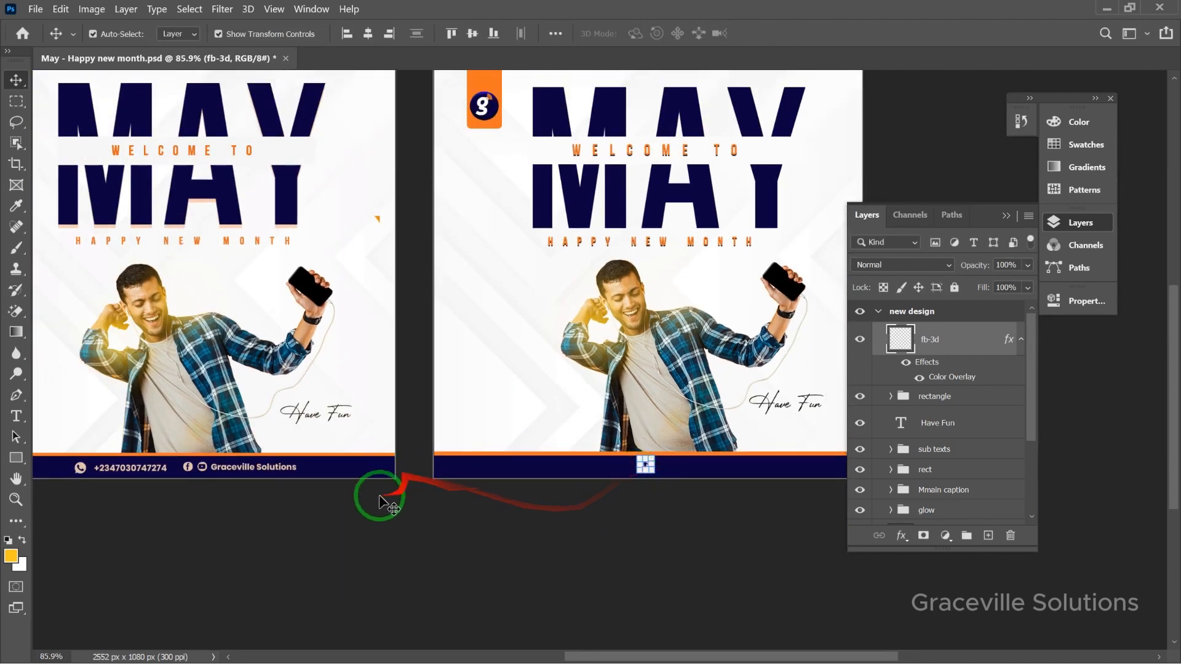
pyautogui.scroll(1, 431, 490)
pyautogui.scroll(-2, 211, 482)
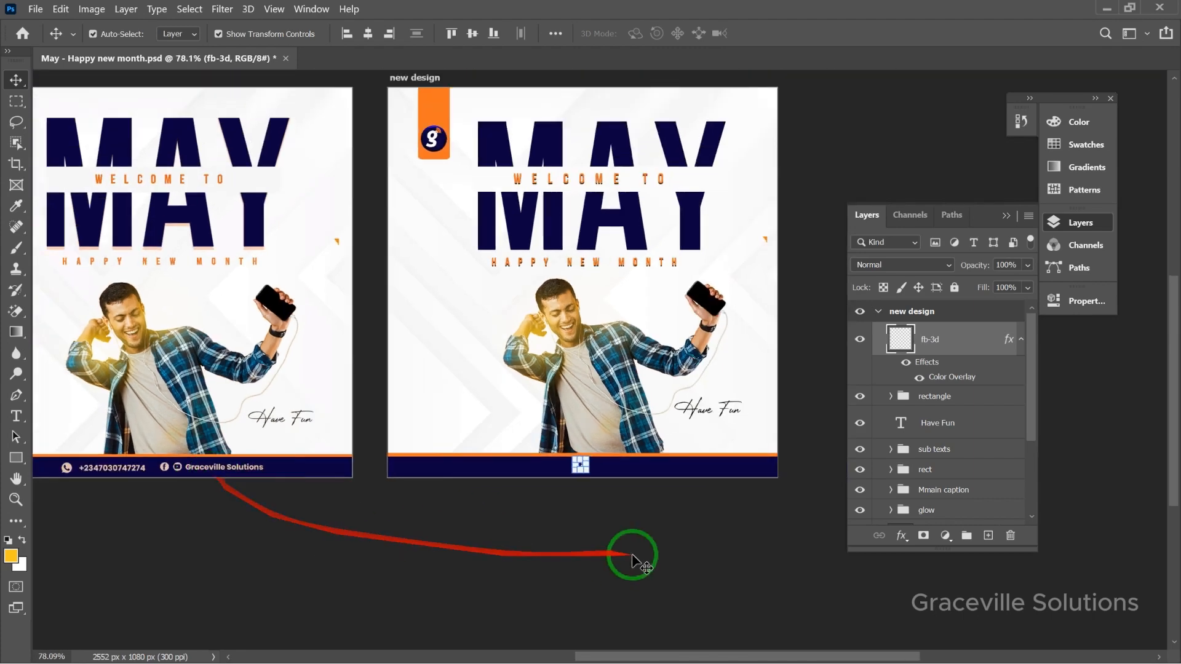
pyautogui.click(574, 500)
pyautogui.scroll(2, 547, 489)
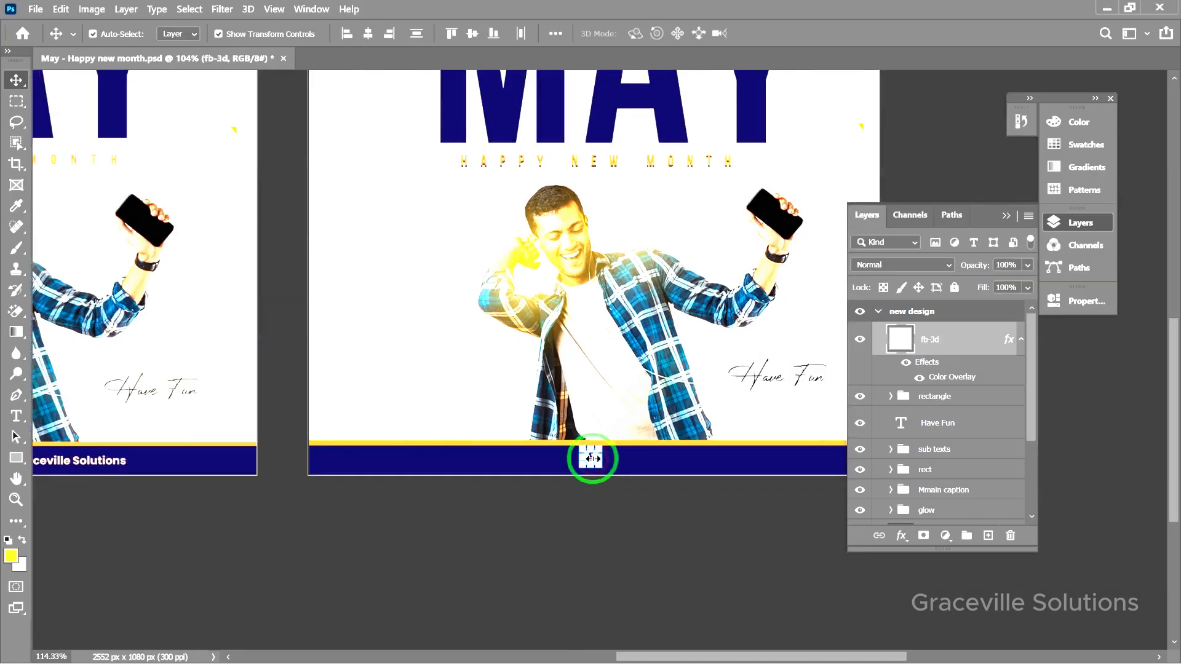
pyautogui.scroll(2, 567, 548)
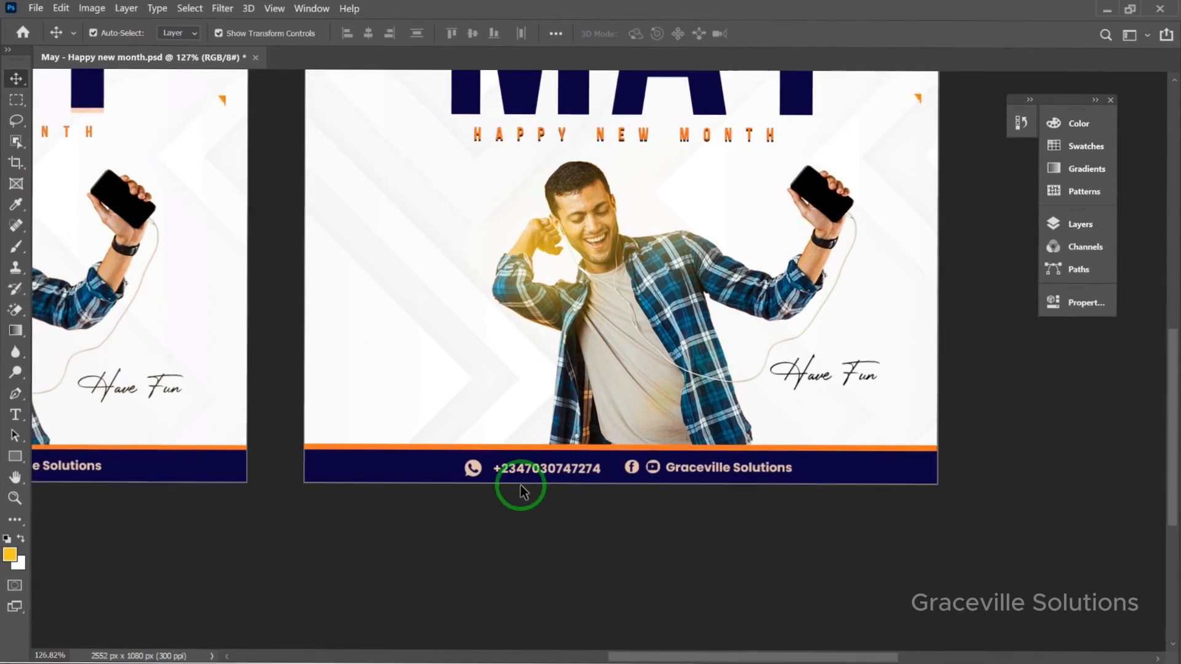
pyautogui.scroll(-1, 543, 425)
pyautogui.scroll(-4, 545, 423)
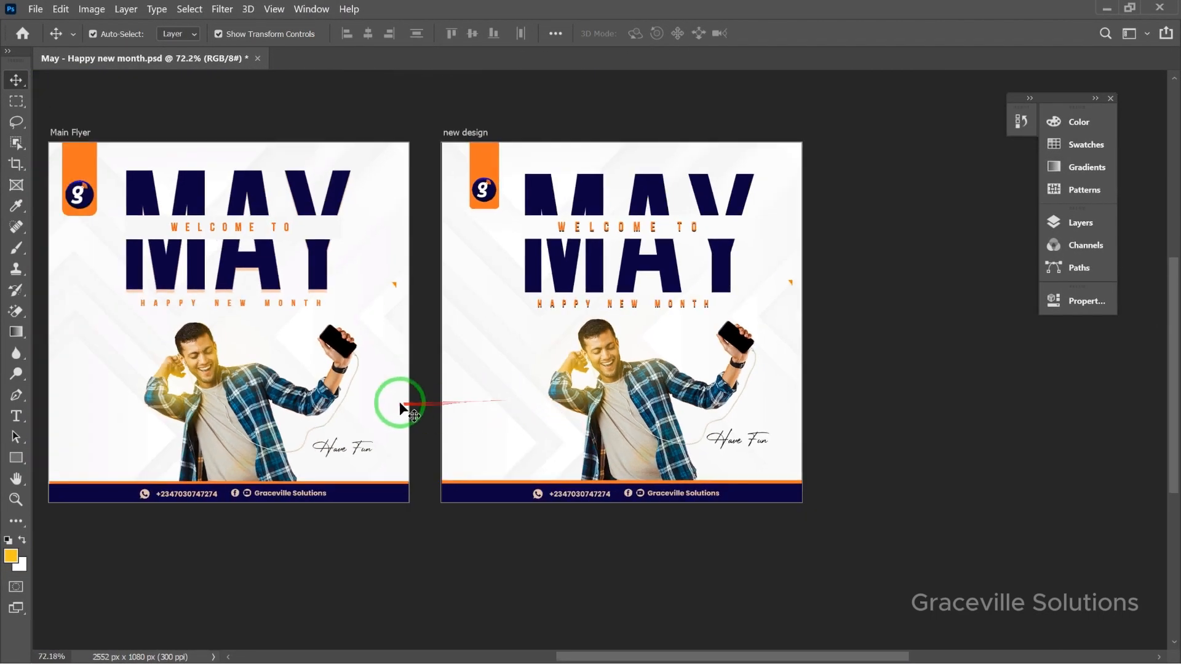
pyautogui.moveTo(390, 396); pyautogui.dragTo(456, 406)
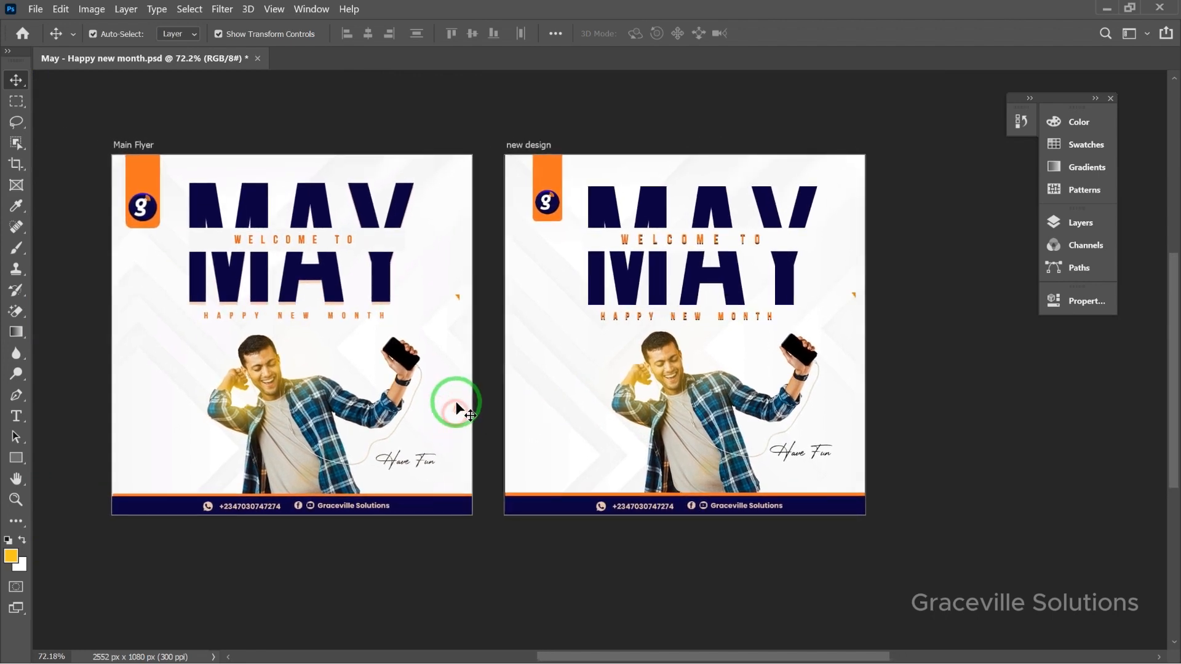
pyautogui.scroll(3, 456, 403)
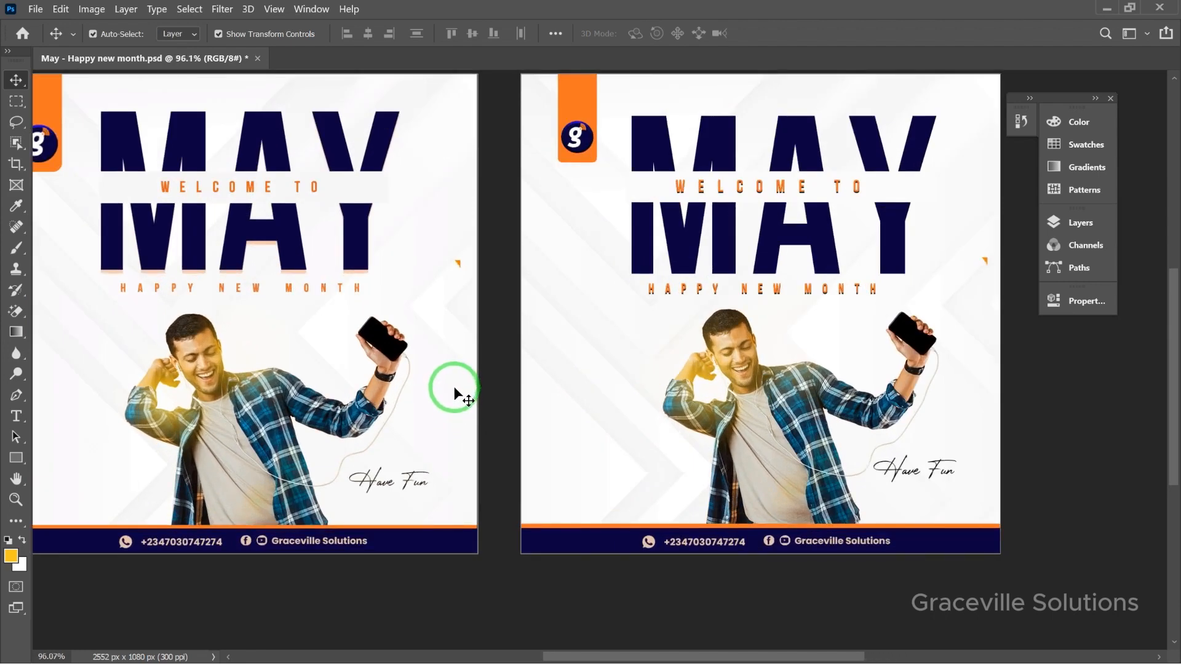
pyautogui.scroll(-2, 454, 392)
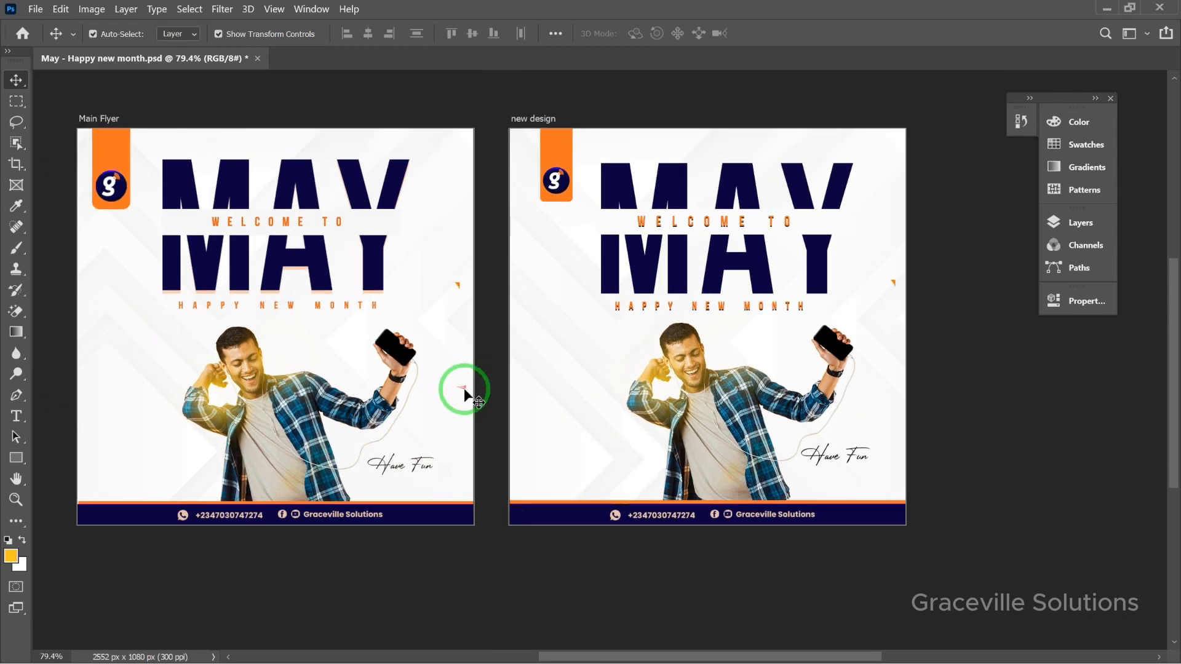
pyautogui.scroll(-1, 463, 387)
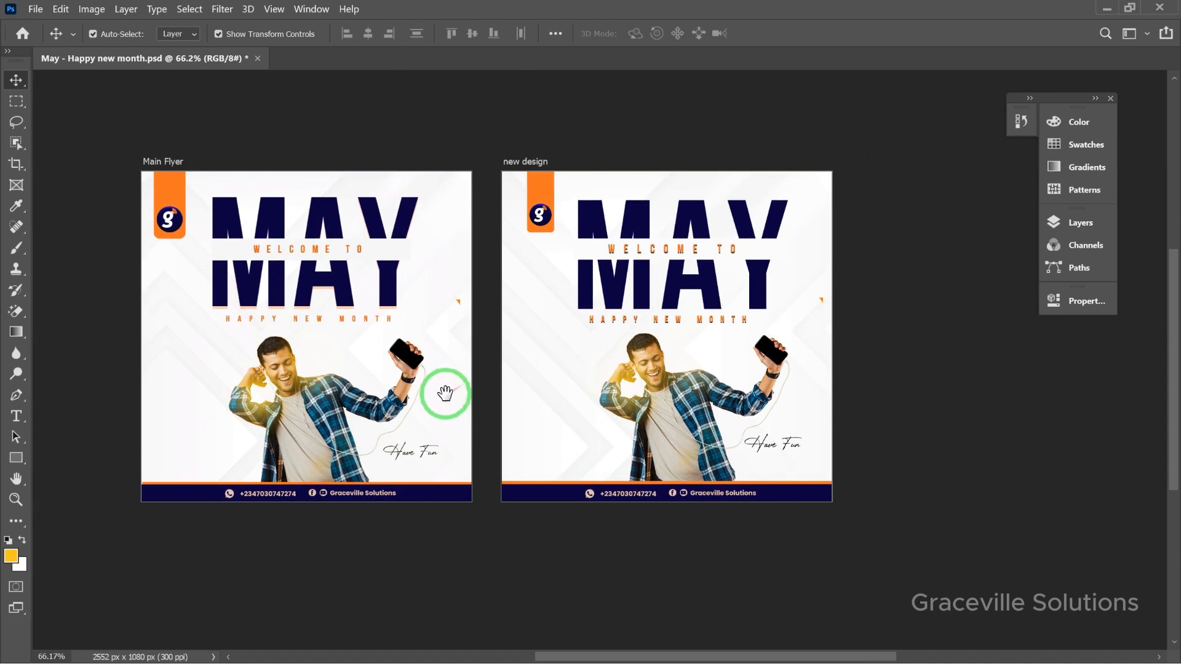
pyautogui.moveTo(443, 396); pyautogui.dragTo(501, 411)
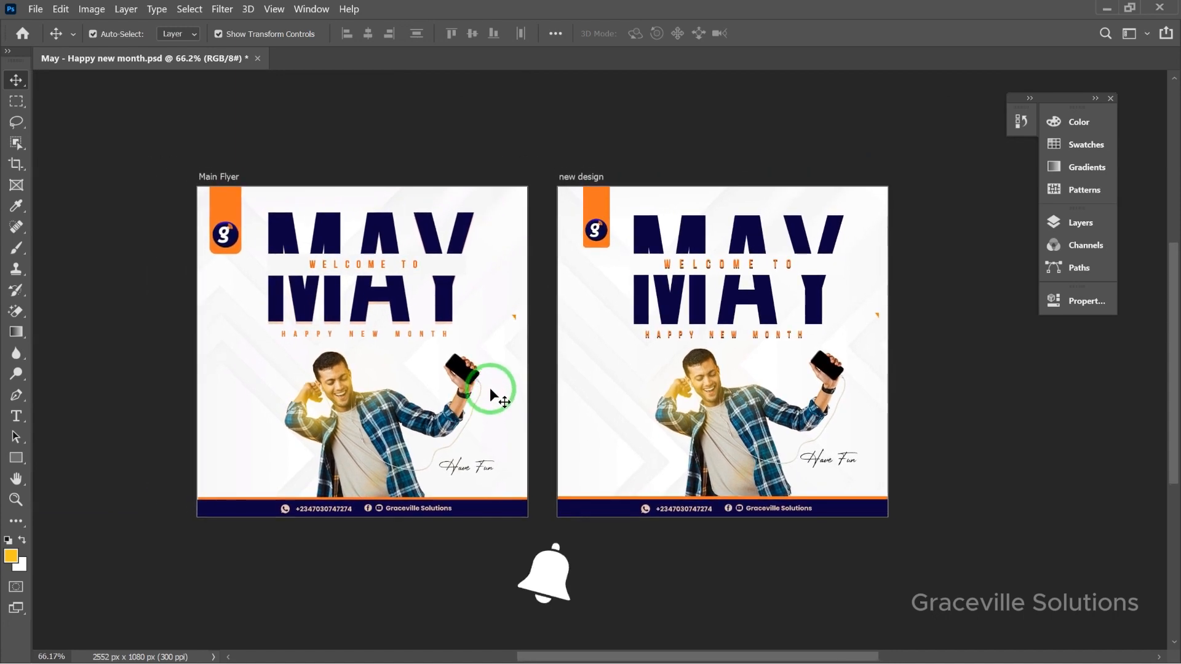
pyautogui.scroll(1, 490, 387)
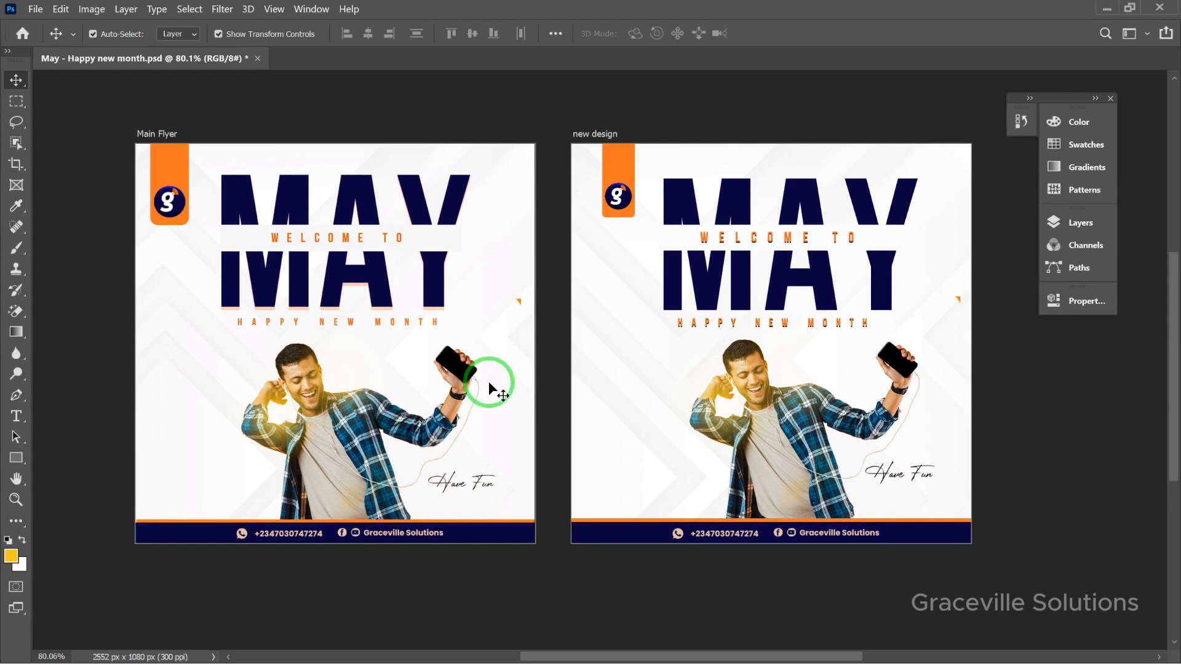
pyautogui.scroll(1, 489, 381)
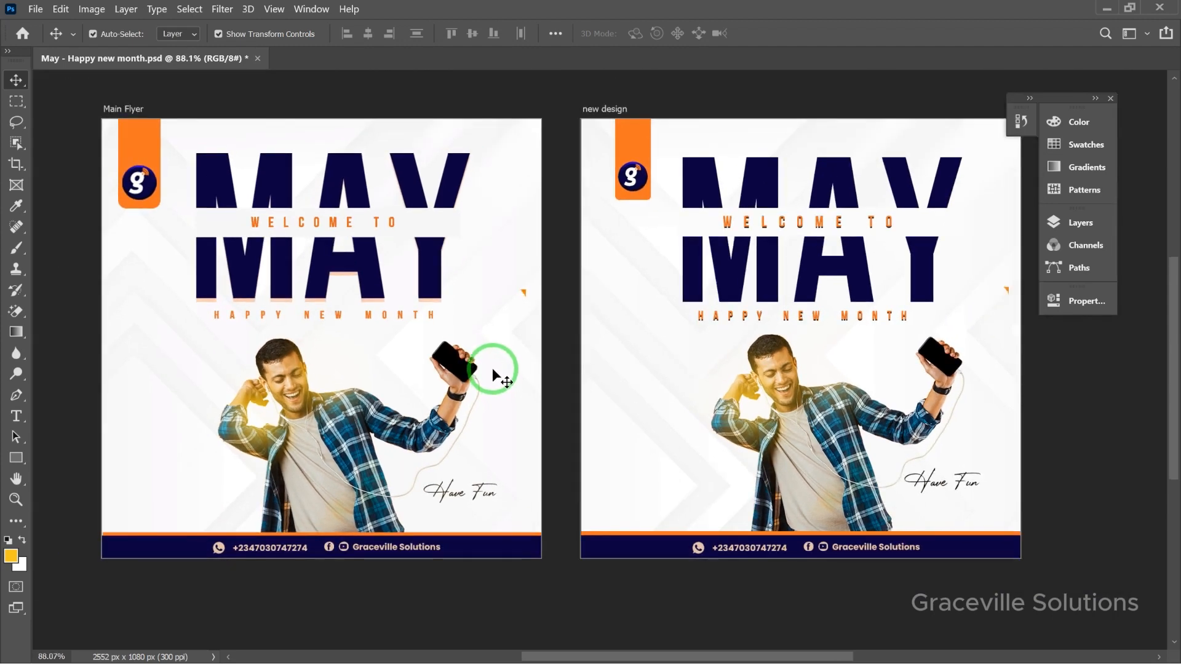
pyautogui.scroll(1, 493, 363)
pyautogui.scroll(-2, 493, 363)
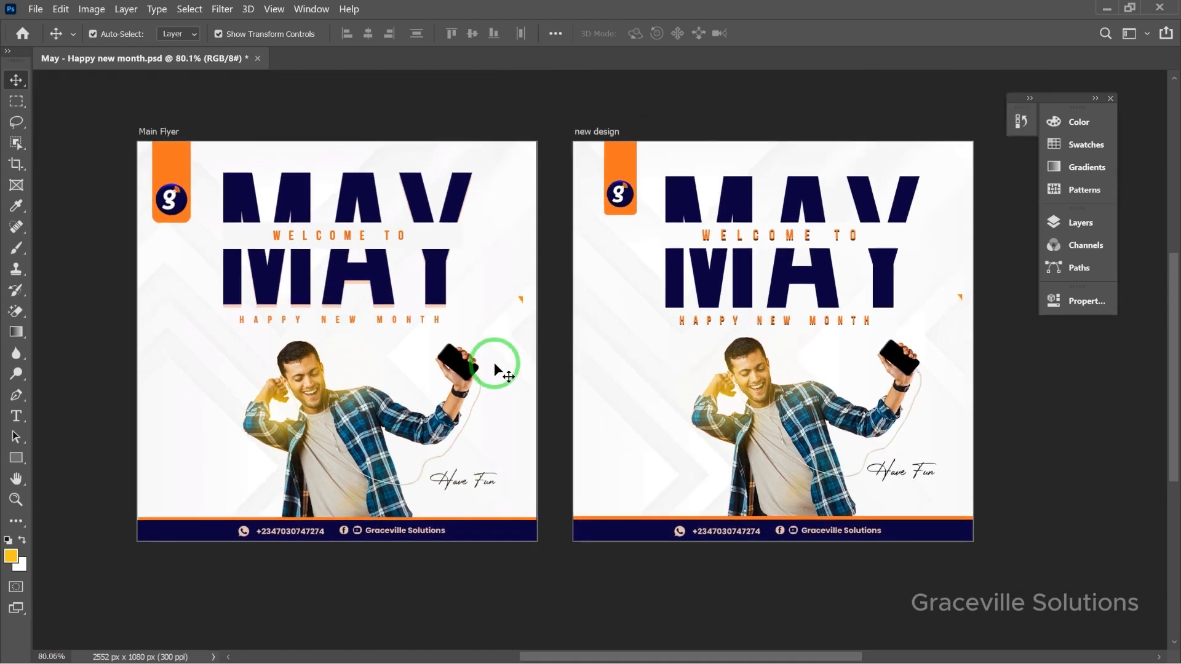
pyautogui.scroll(2, 494, 363)
pyautogui.scroll(-2, 494, 363)
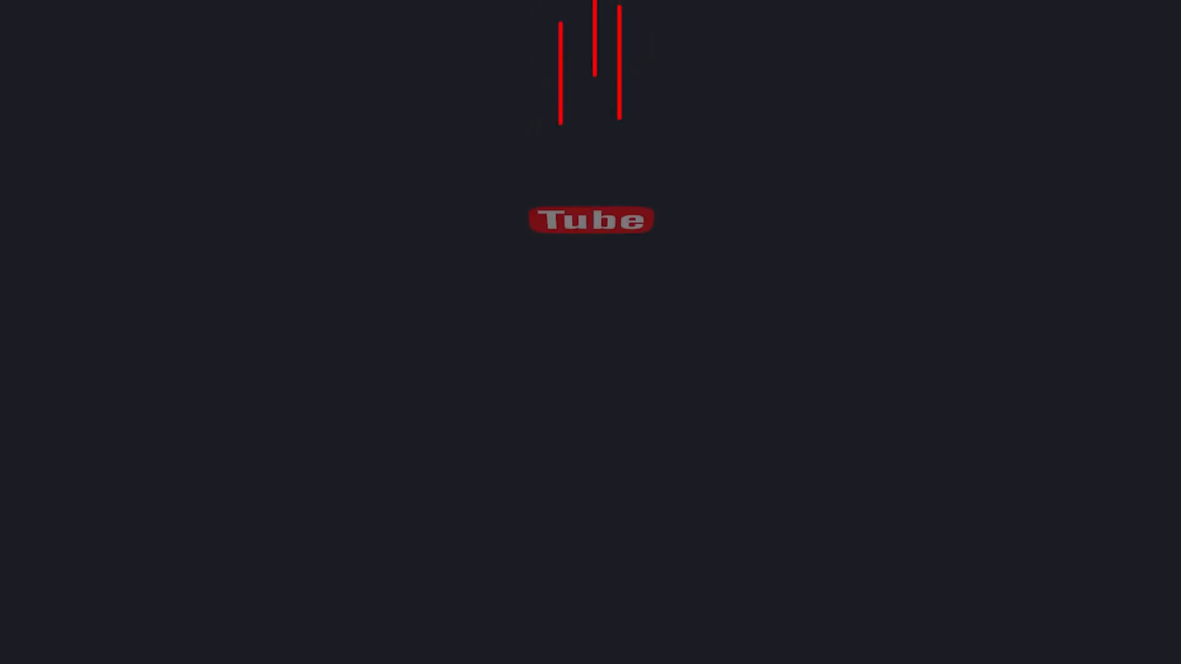